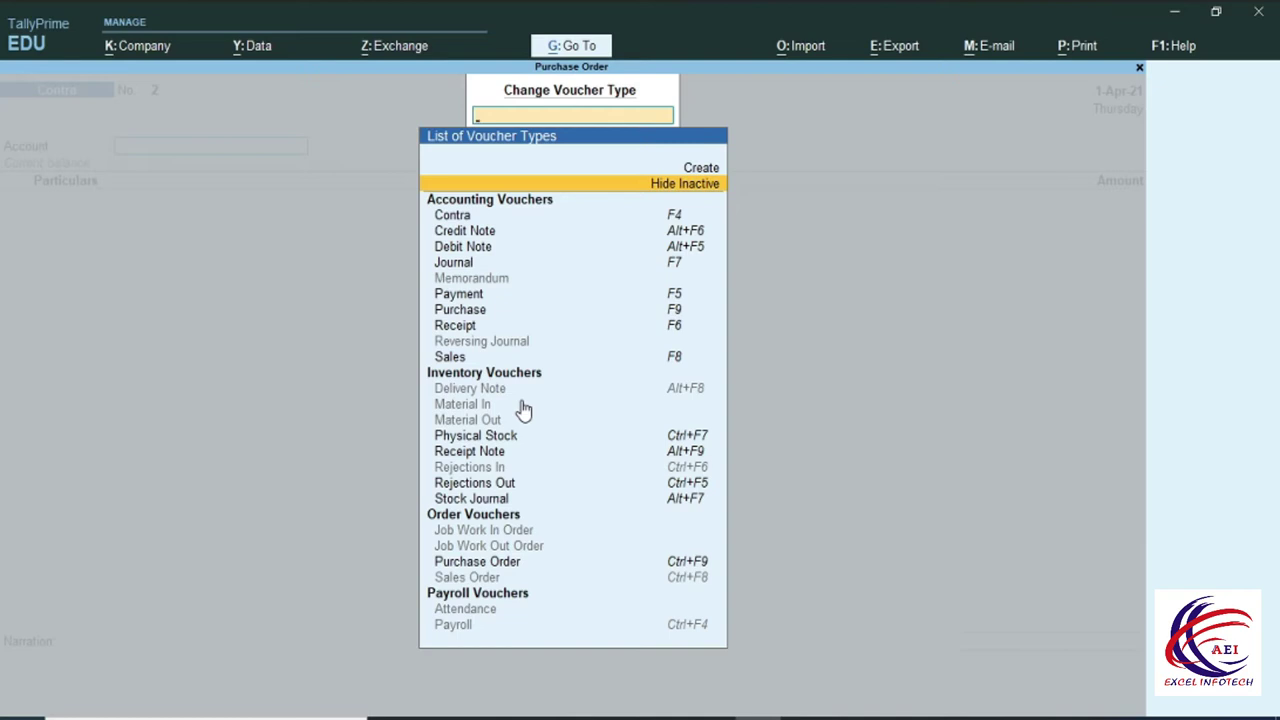
# - Choose Sales Order as the voucher type and activate it, giving a blank order No. 1
pyautogui.click(489, 580)
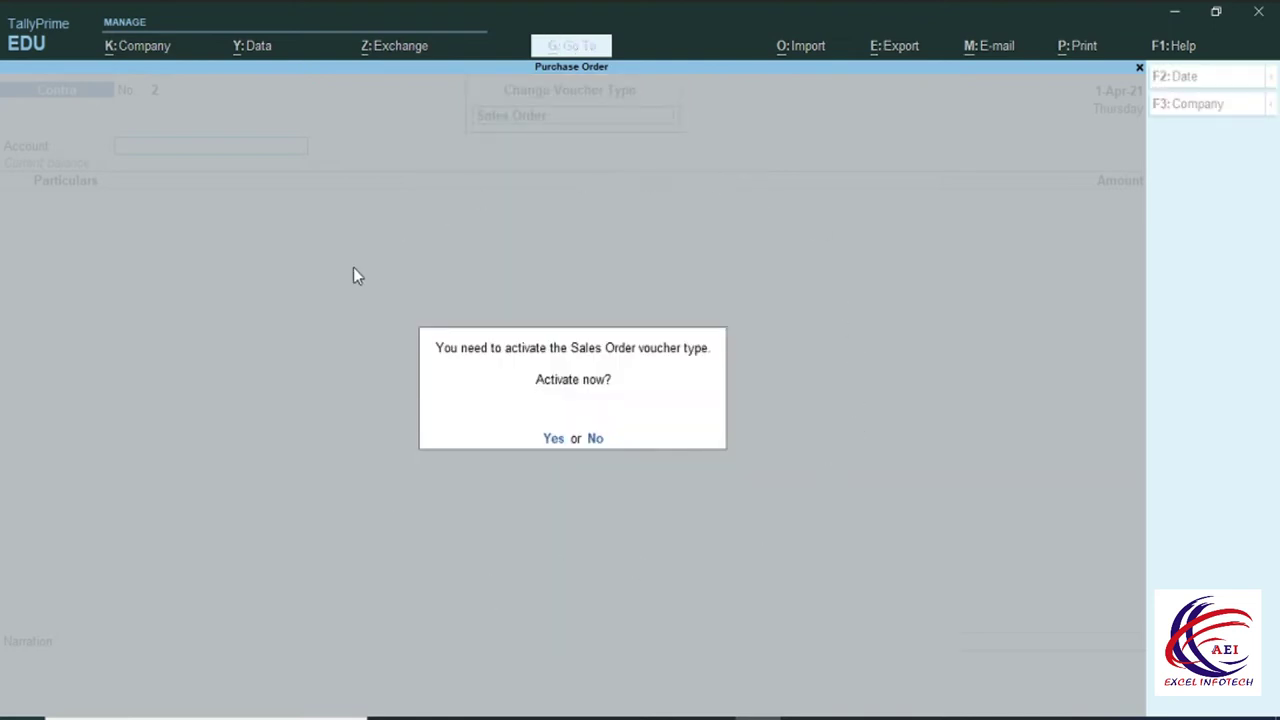
pyautogui.click(556, 439)
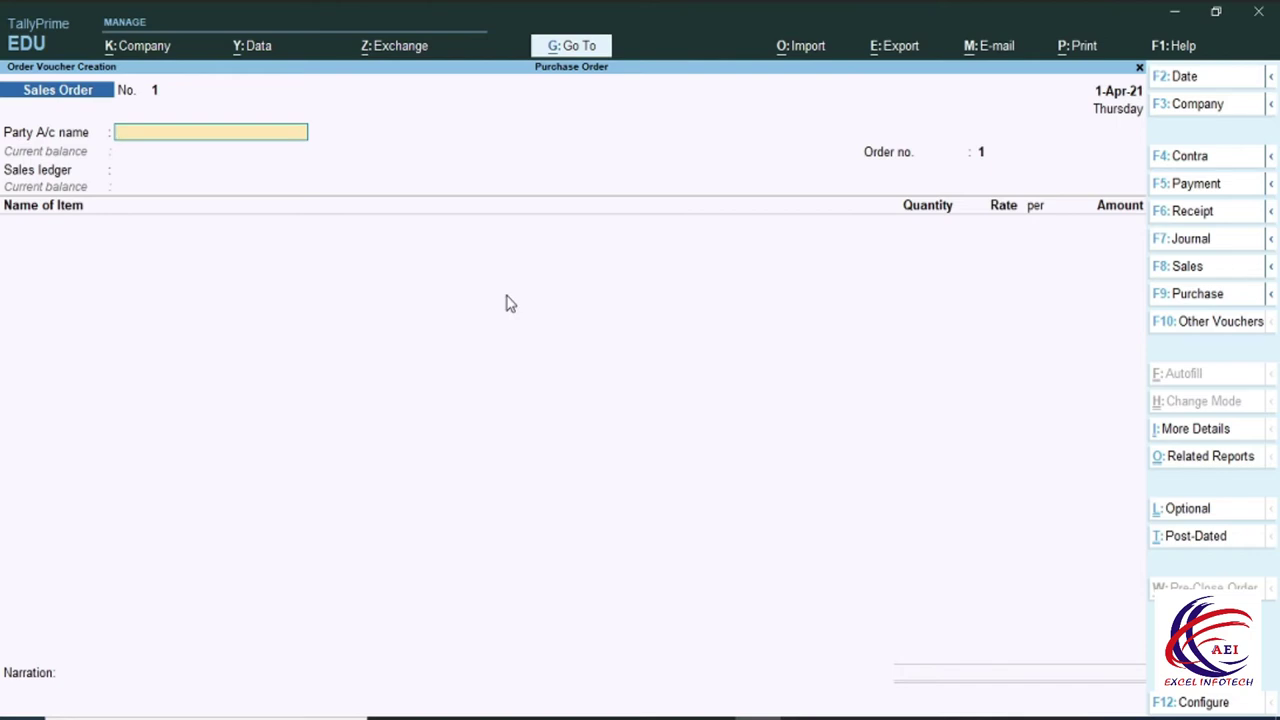
# - Quit the unfinished sales order and activate the Delivery Note voucher type
pyautogui.press('Escape')
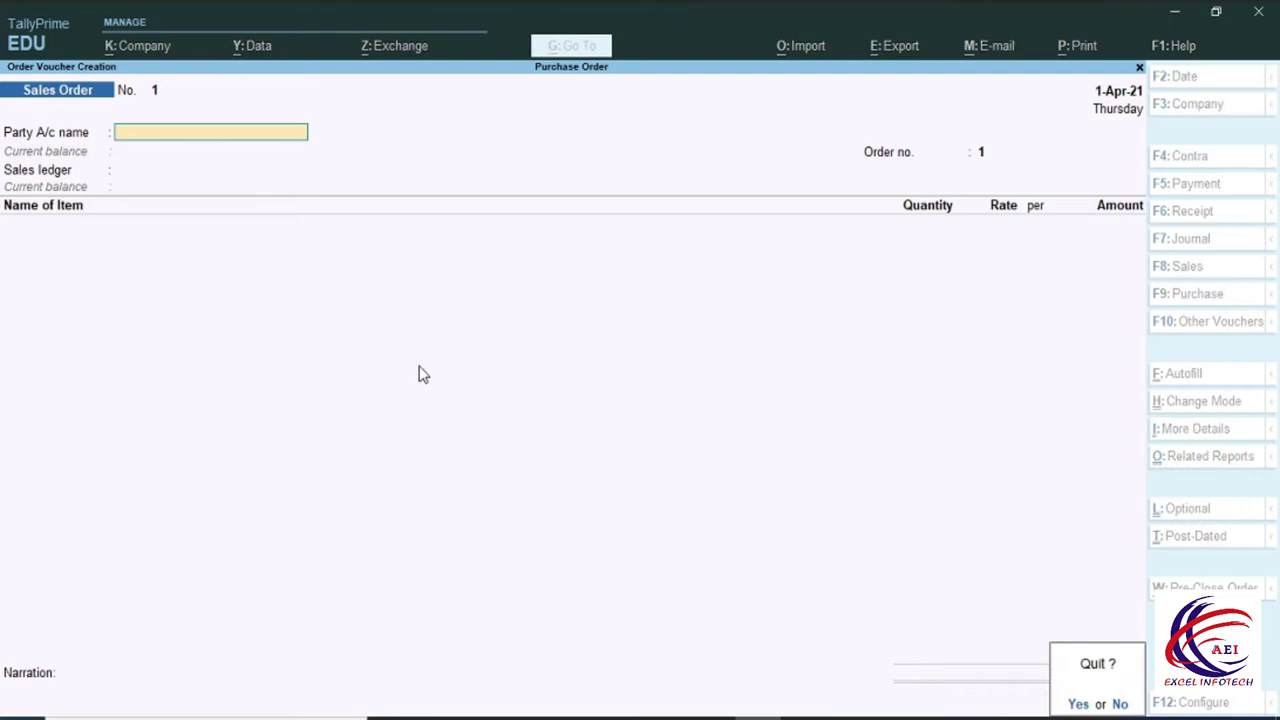
pyautogui.press('Return')
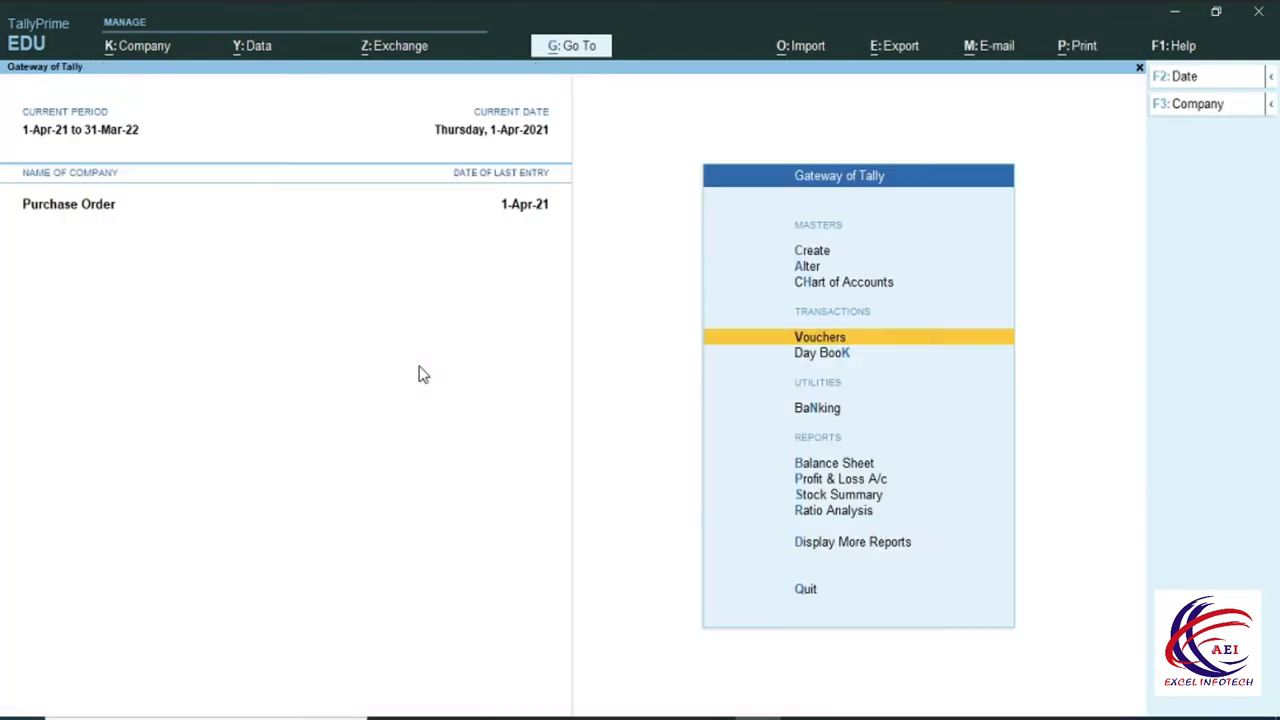
pyautogui.click(810, 268)
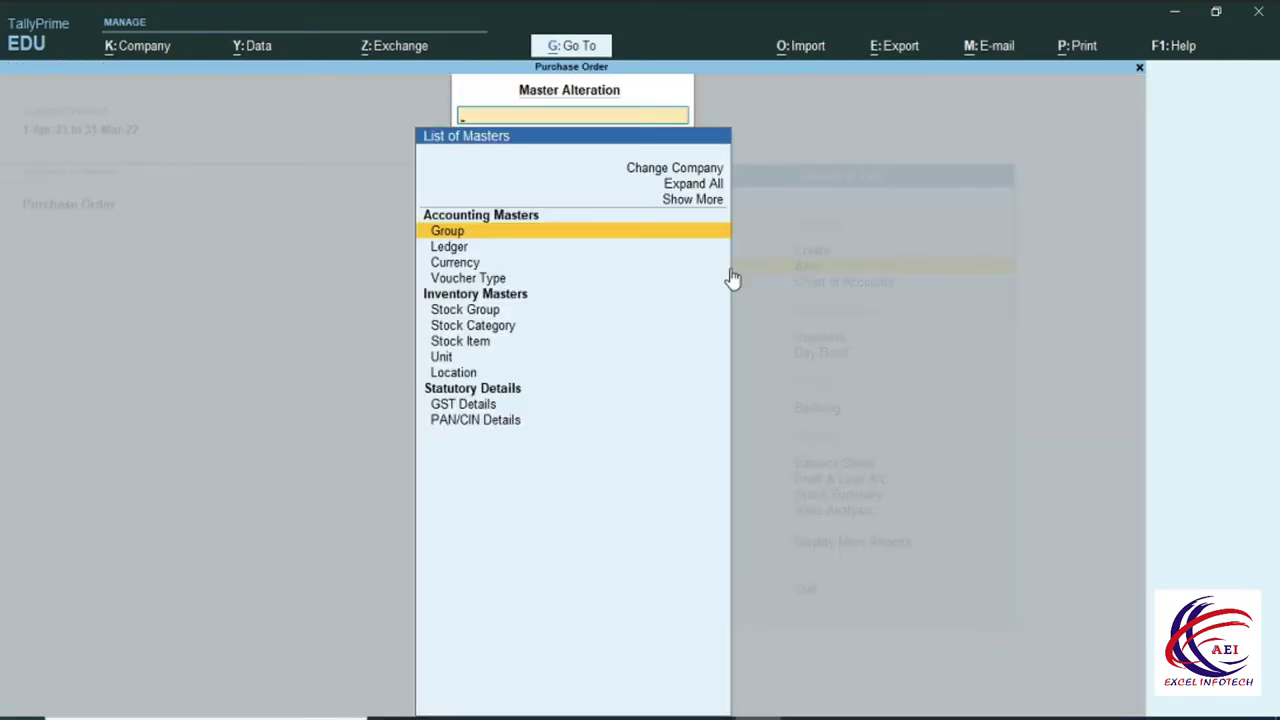
pyautogui.click(483, 280)
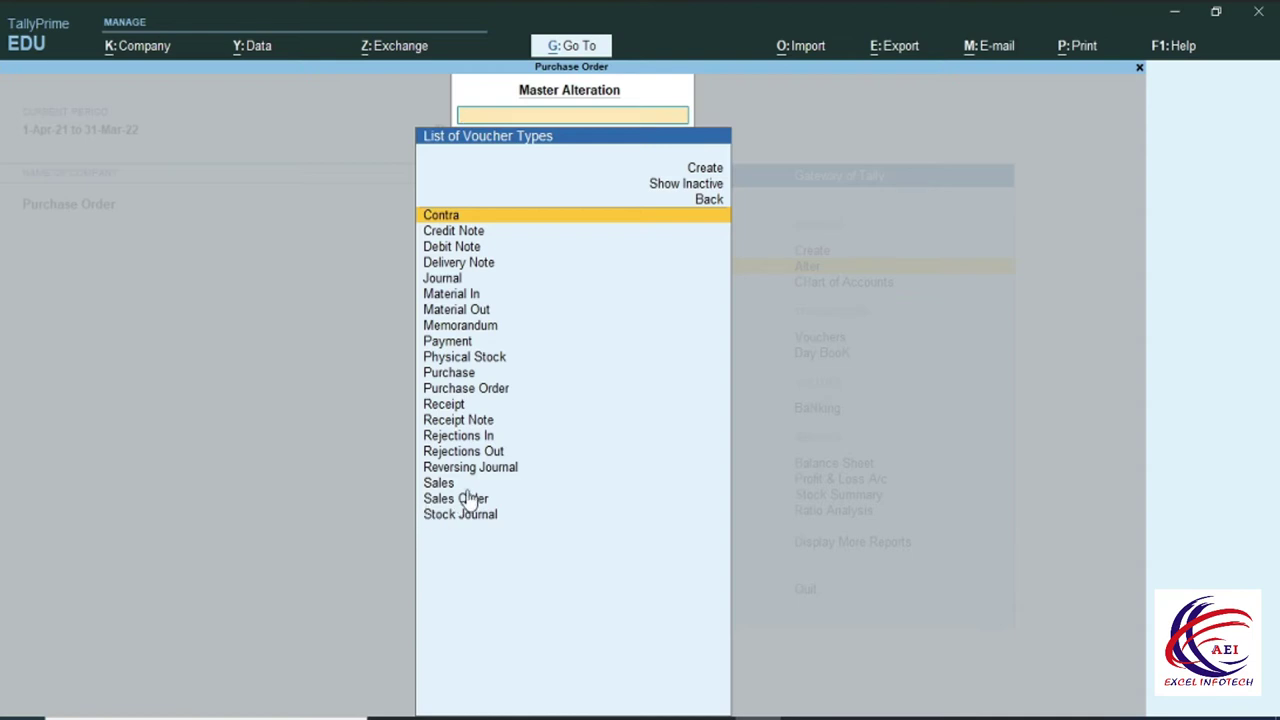
pyautogui.write('D')
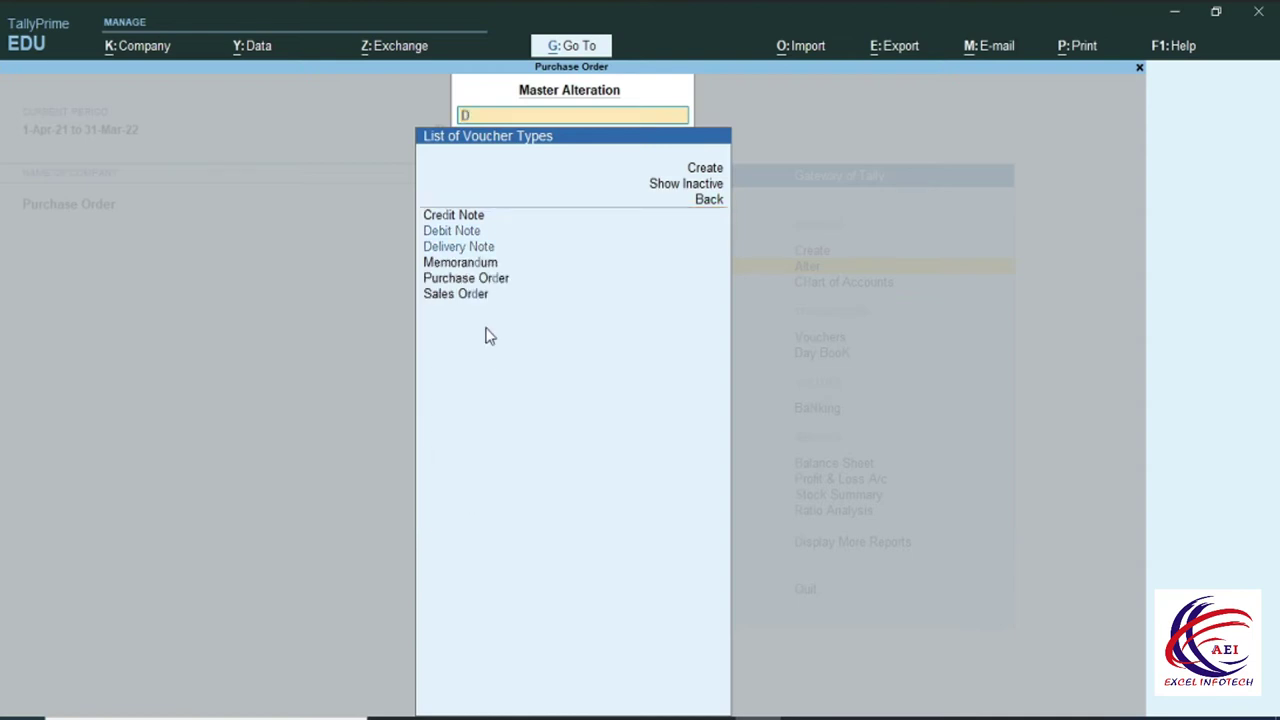
pyautogui.click(468, 248)
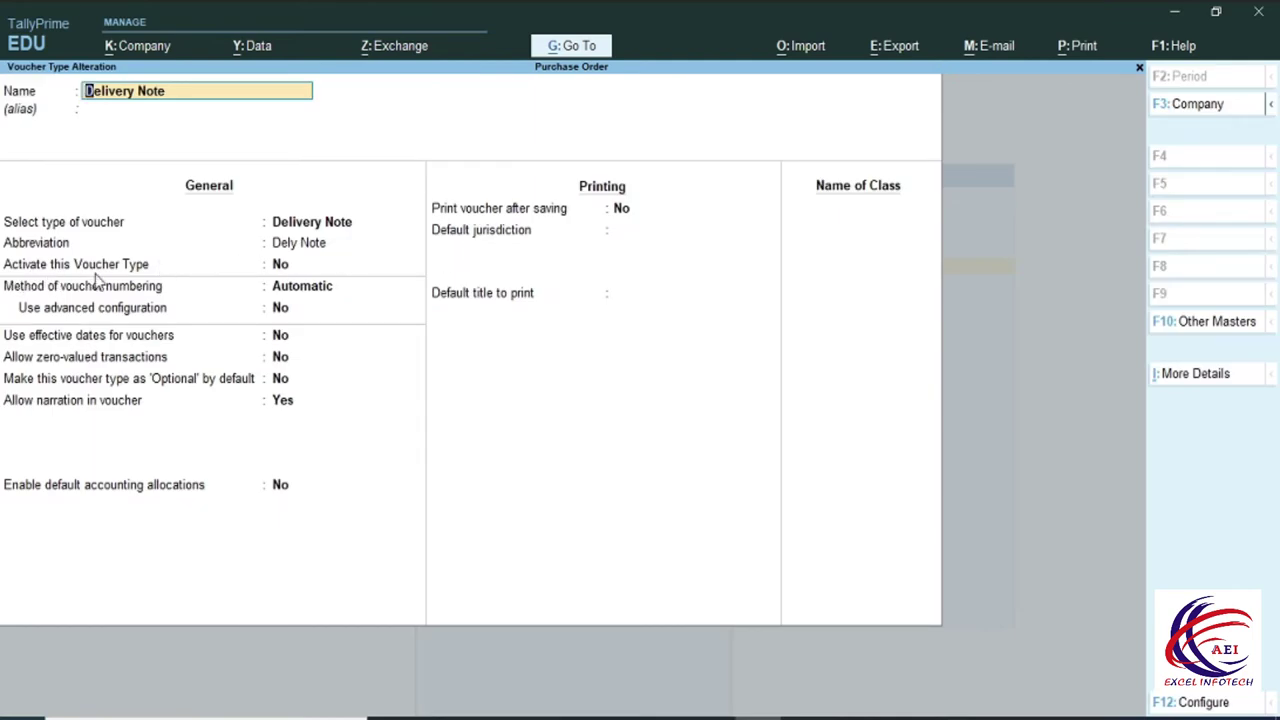
pyautogui.click(281, 265)
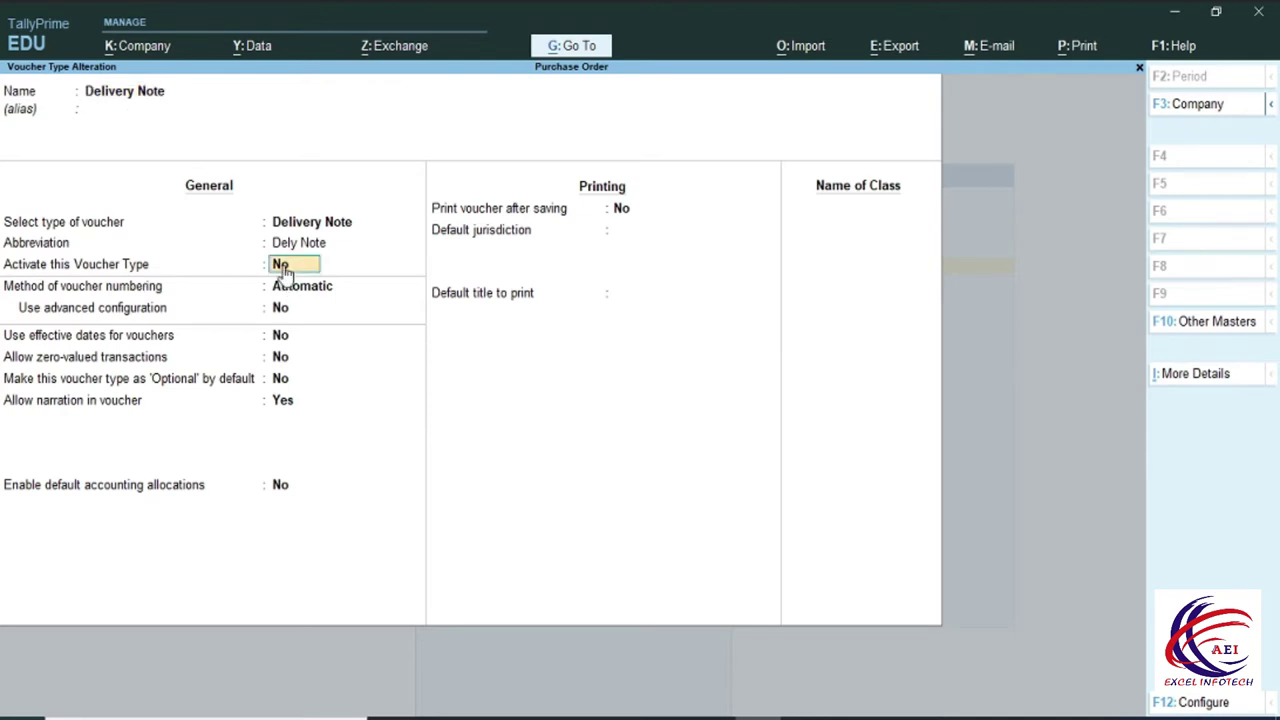
pyautogui.press('y')
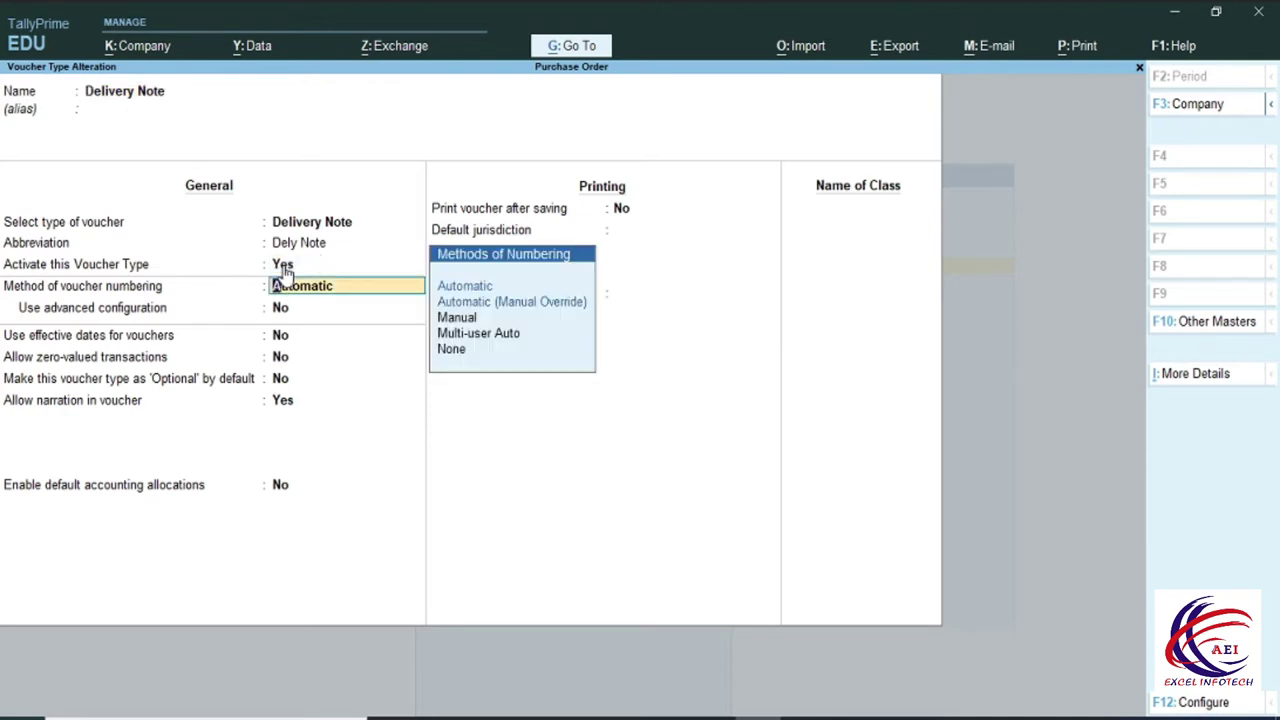
pyautogui.hotkey('ctrl', 'a')
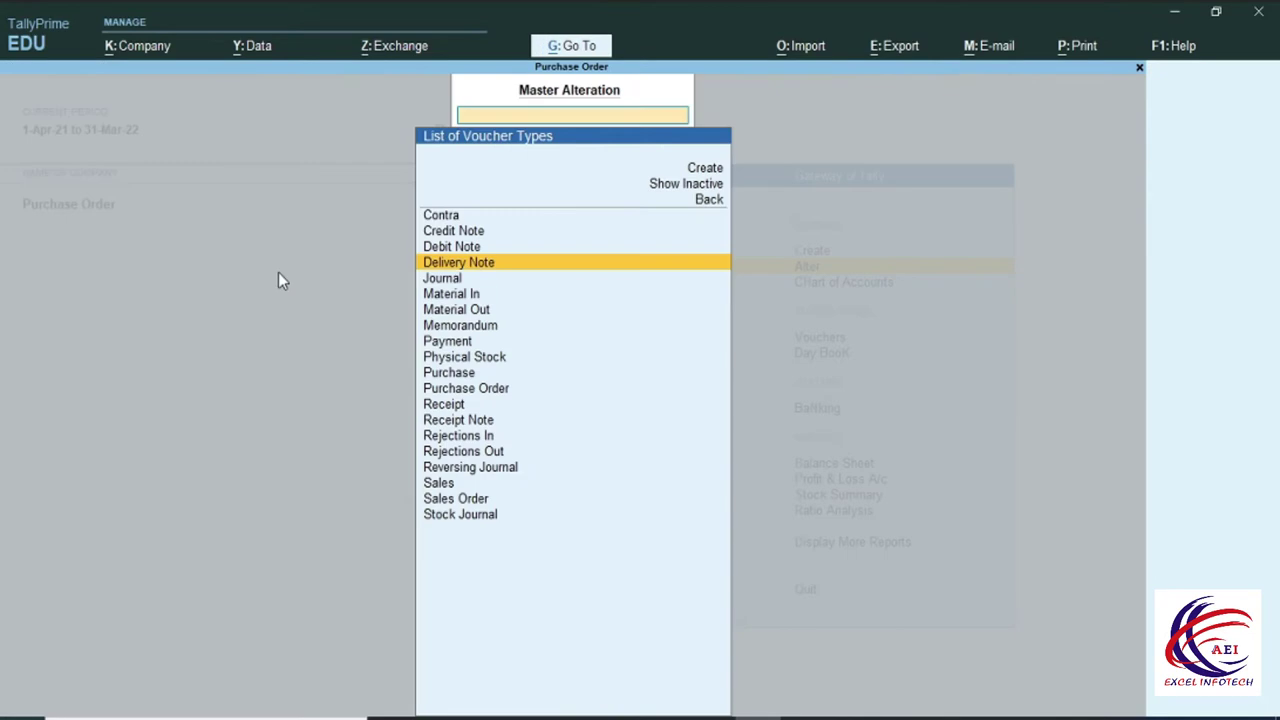
# - Activate the Rejections In voucher type and return to the Gateway of Tally
pyautogui.click(464, 438)
pyautogui.click(464, 438)
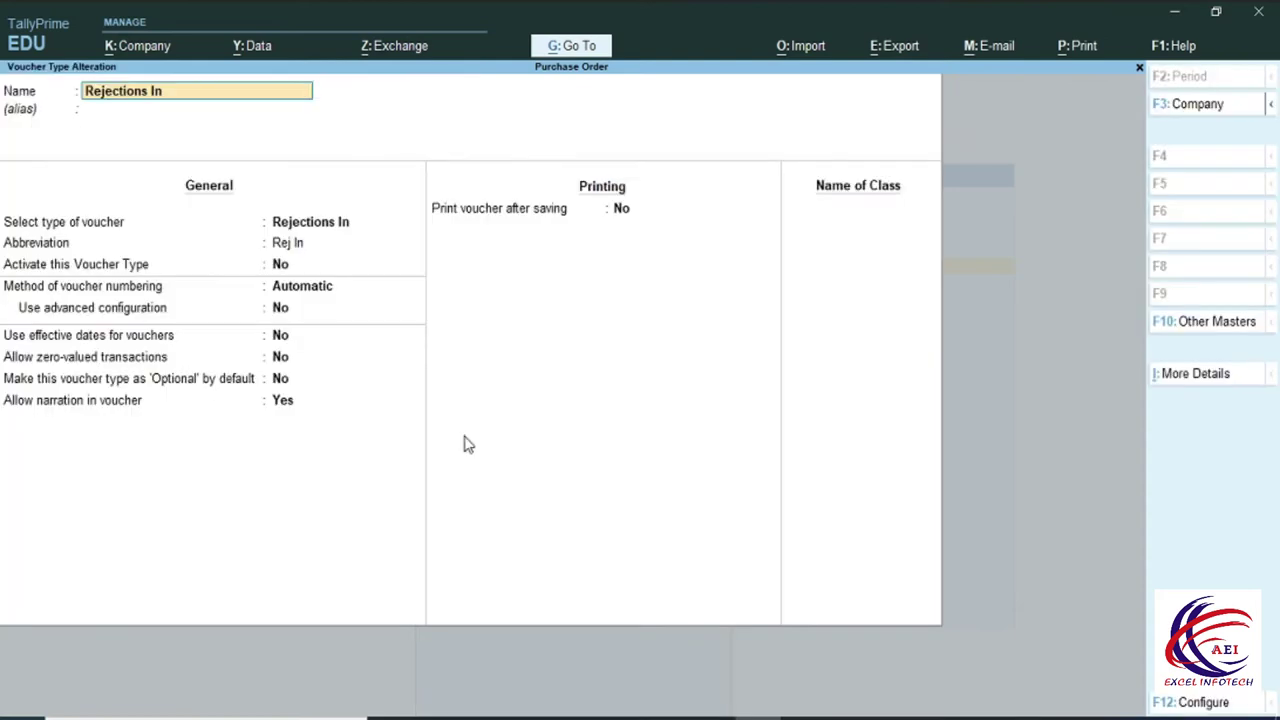
pyautogui.click(281, 266)
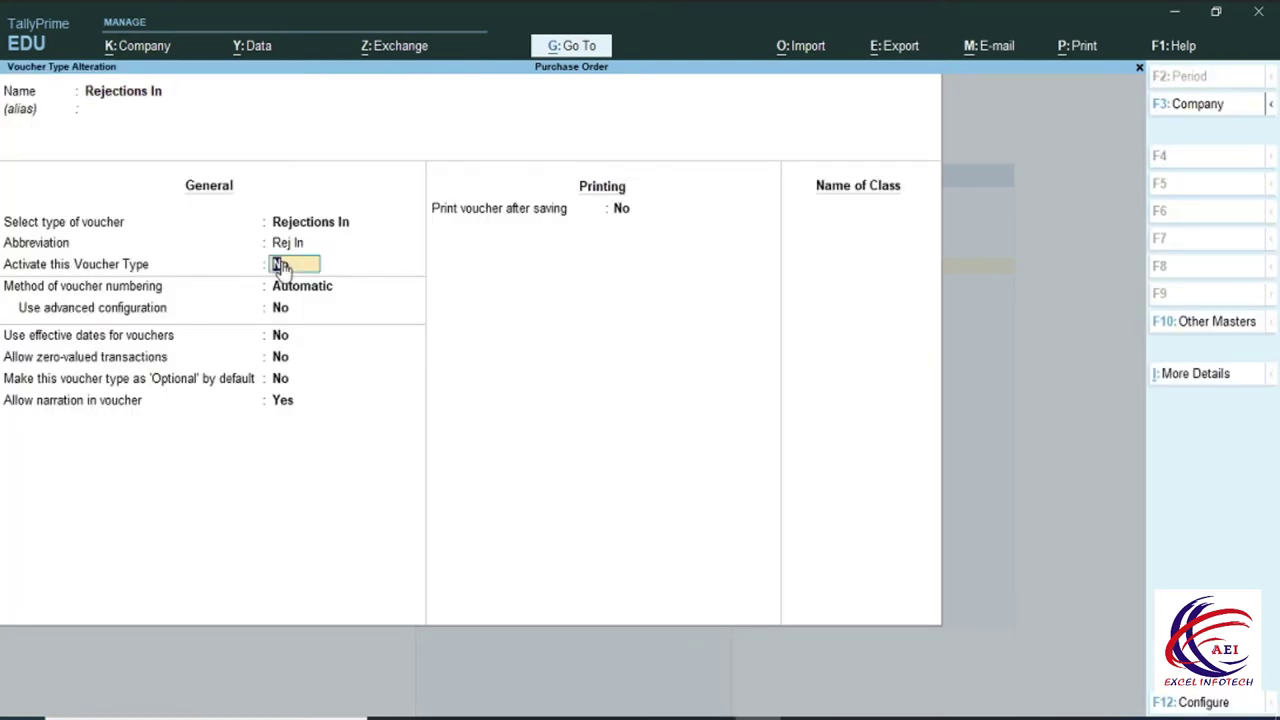
pyautogui.press('y')
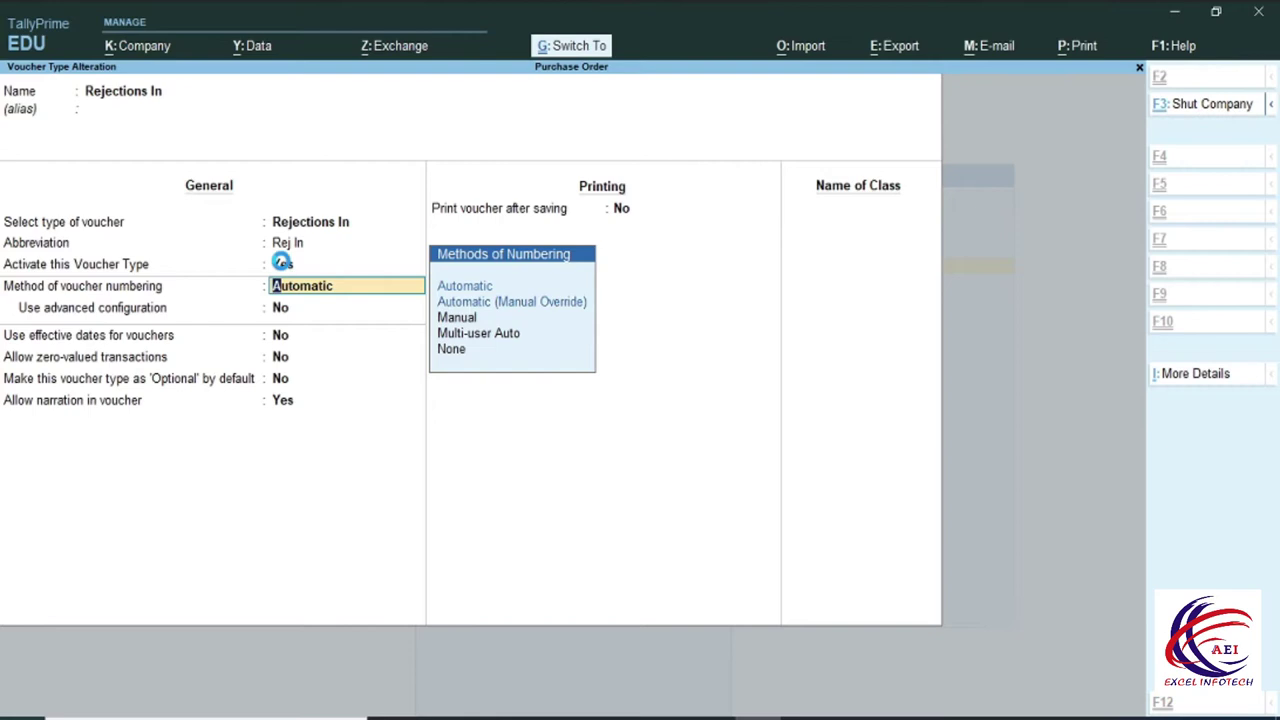
pyautogui.hotkey('ctrl', 'a')
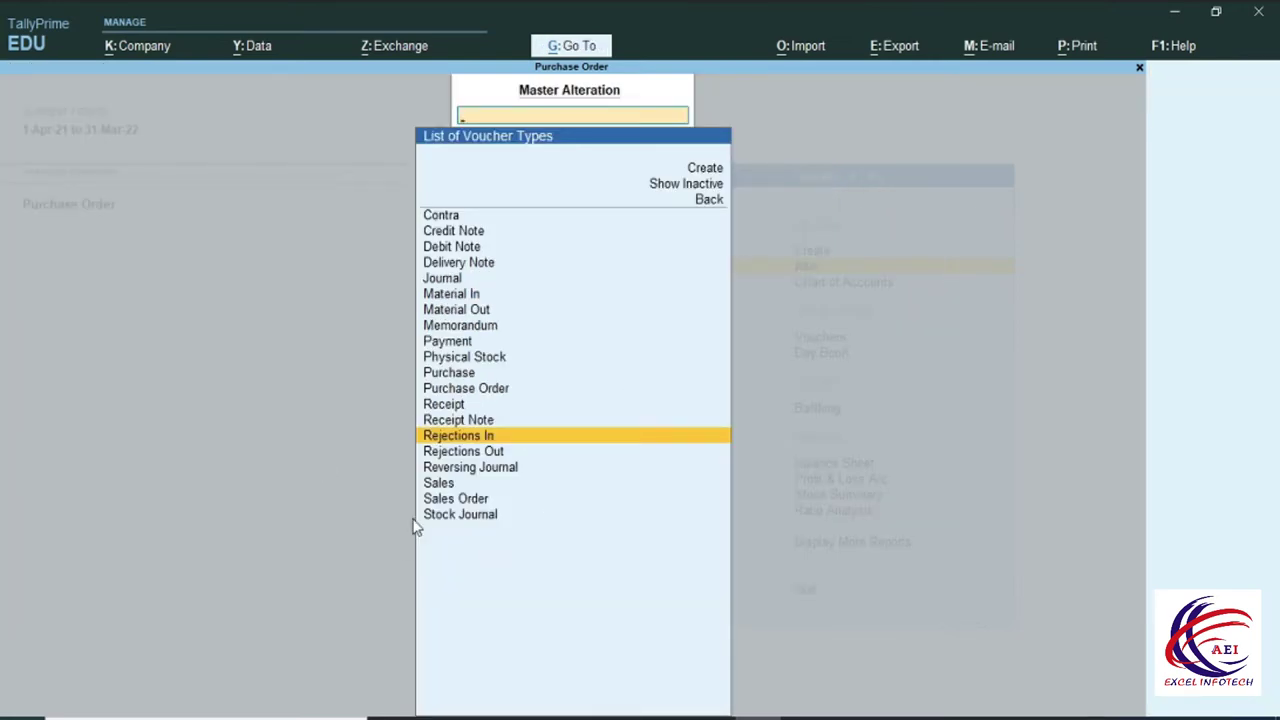
pyautogui.press('Escape')
pyautogui.press('Escape')
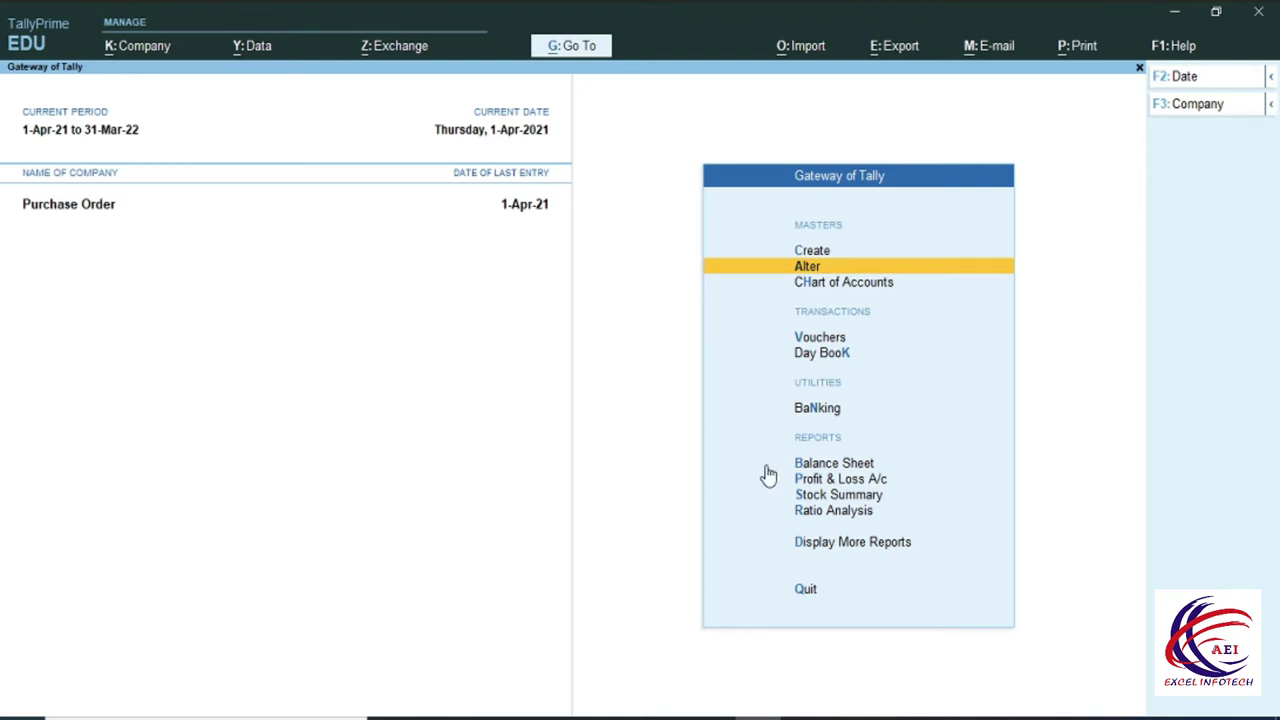
# - Discard a new ledger form, then open voucher entry switched to Sales Order with Ctrl+F8
pyautogui.click(819, 252)
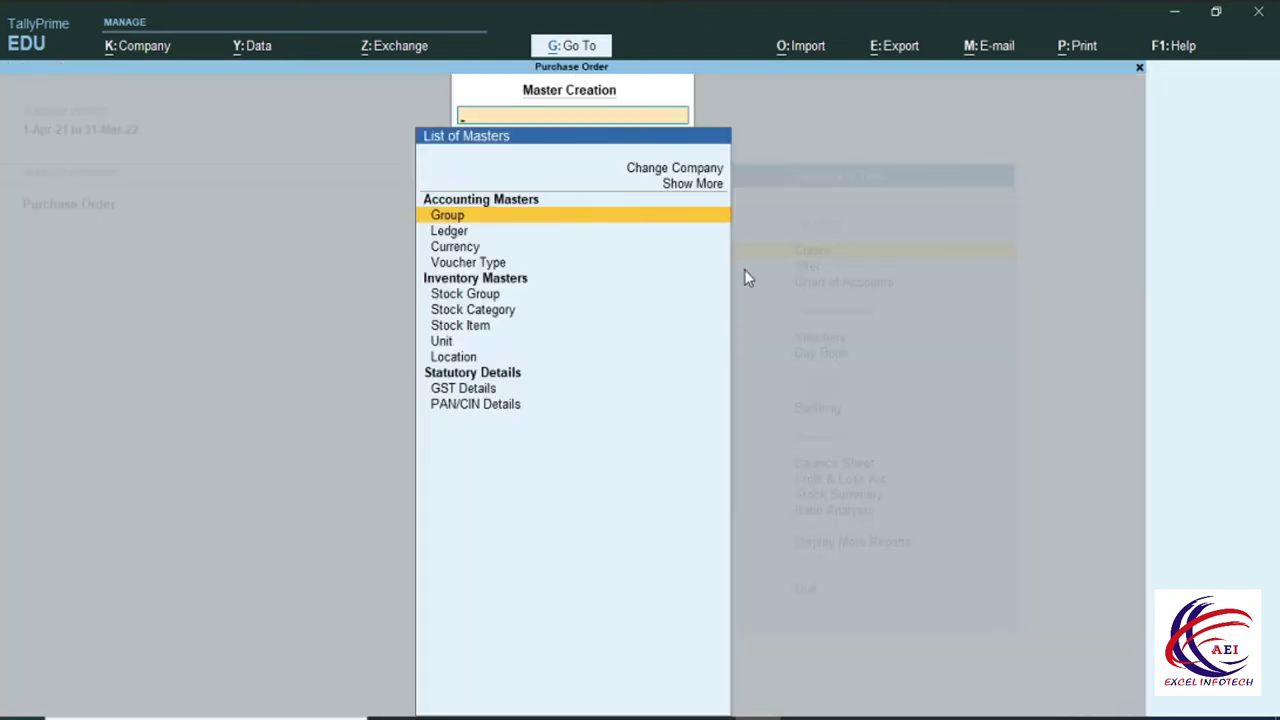
pyautogui.click(440, 231)
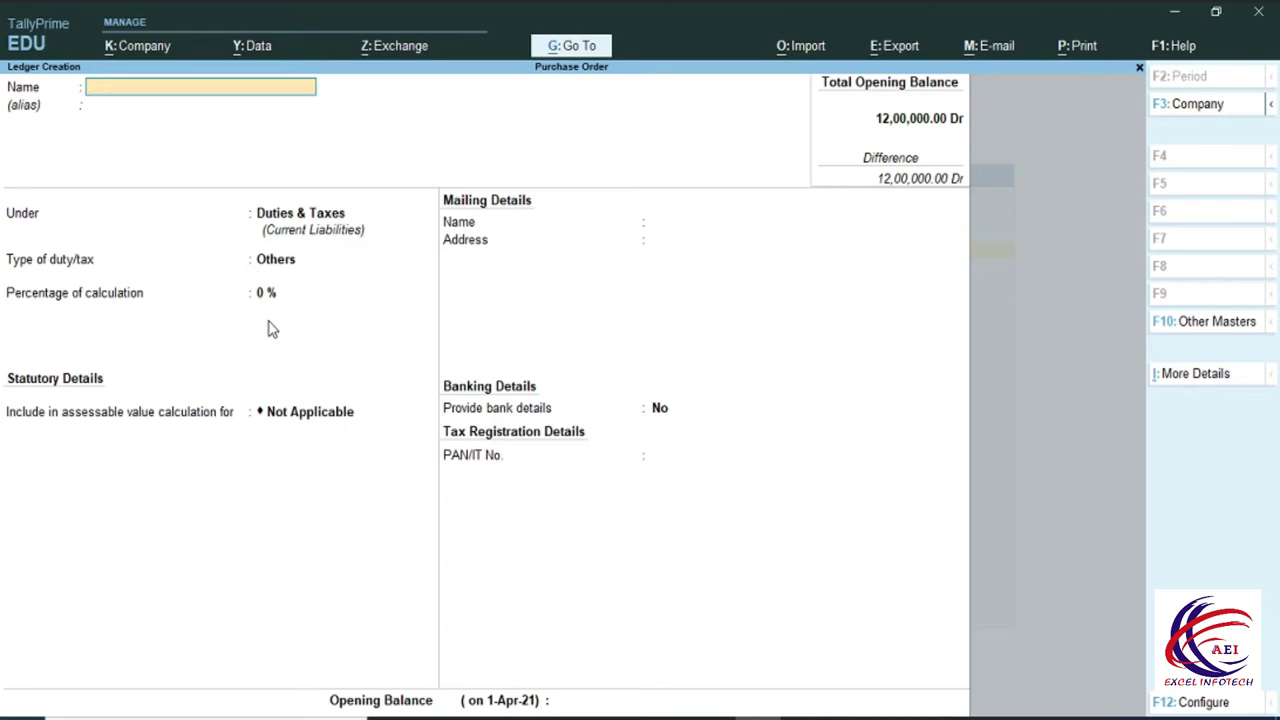
pyautogui.press('Escape')
pyautogui.press('y')
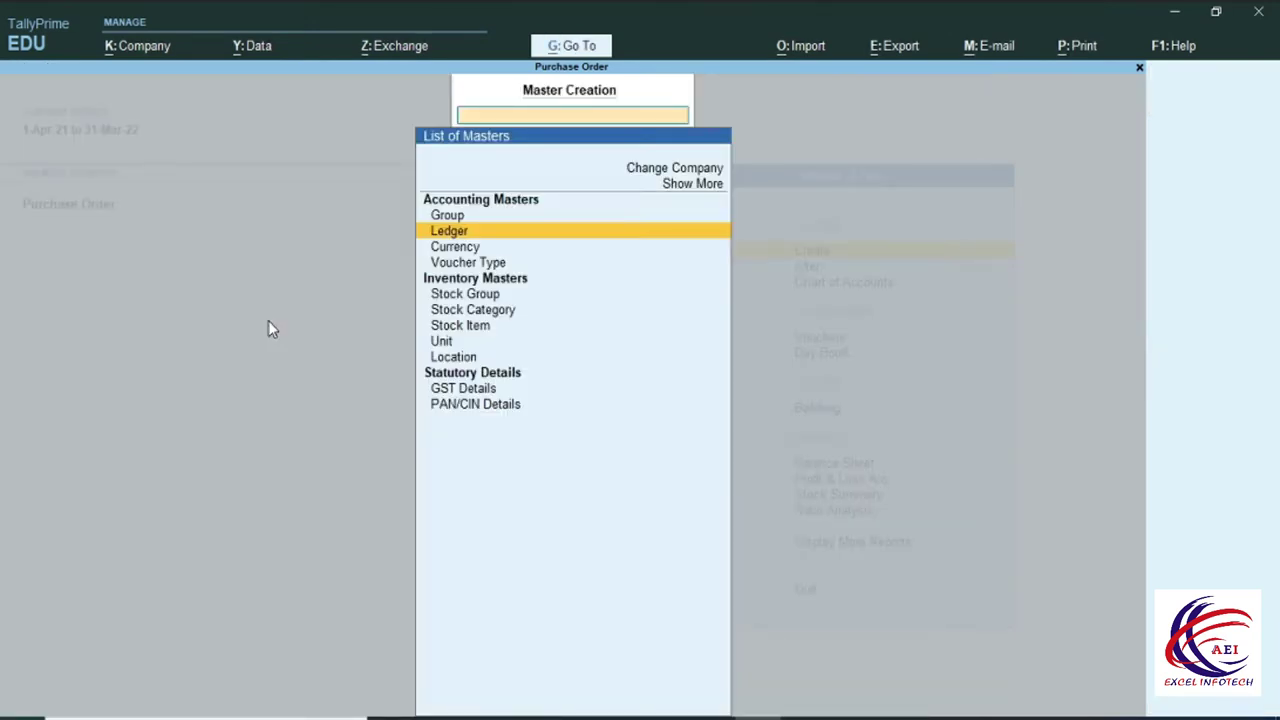
pyautogui.press('Escape')
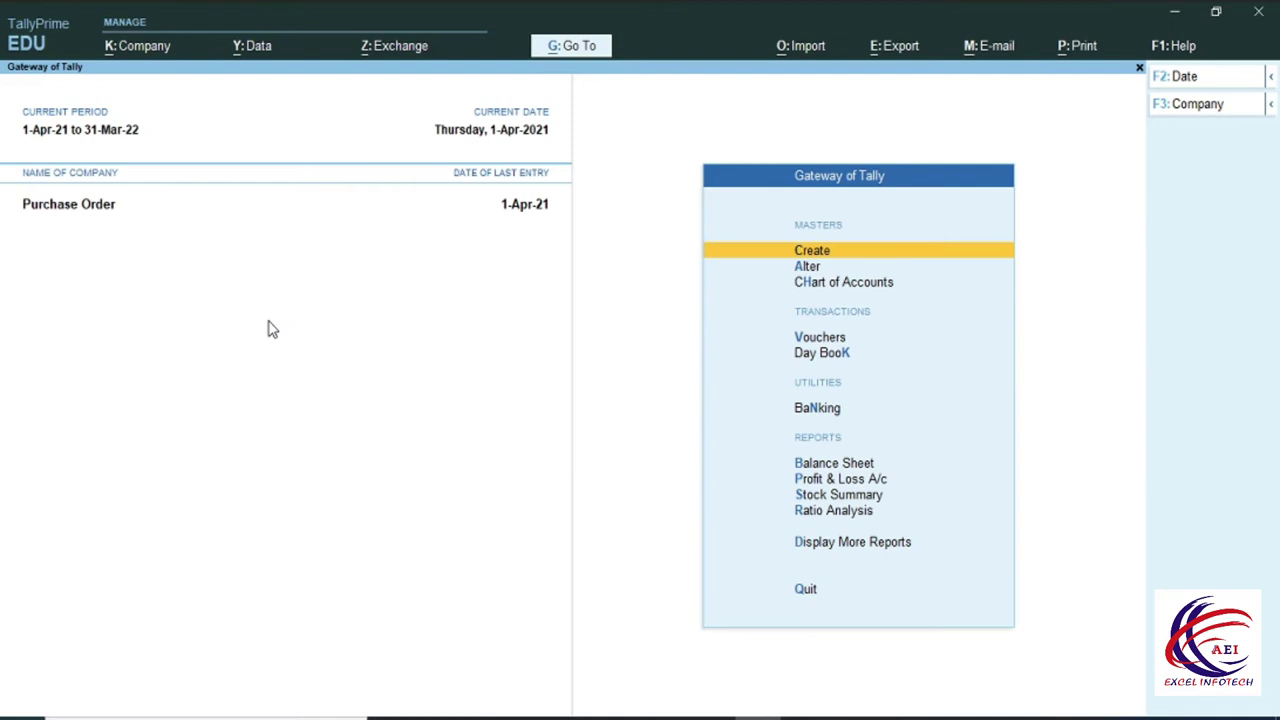
pyautogui.click(805, 342)
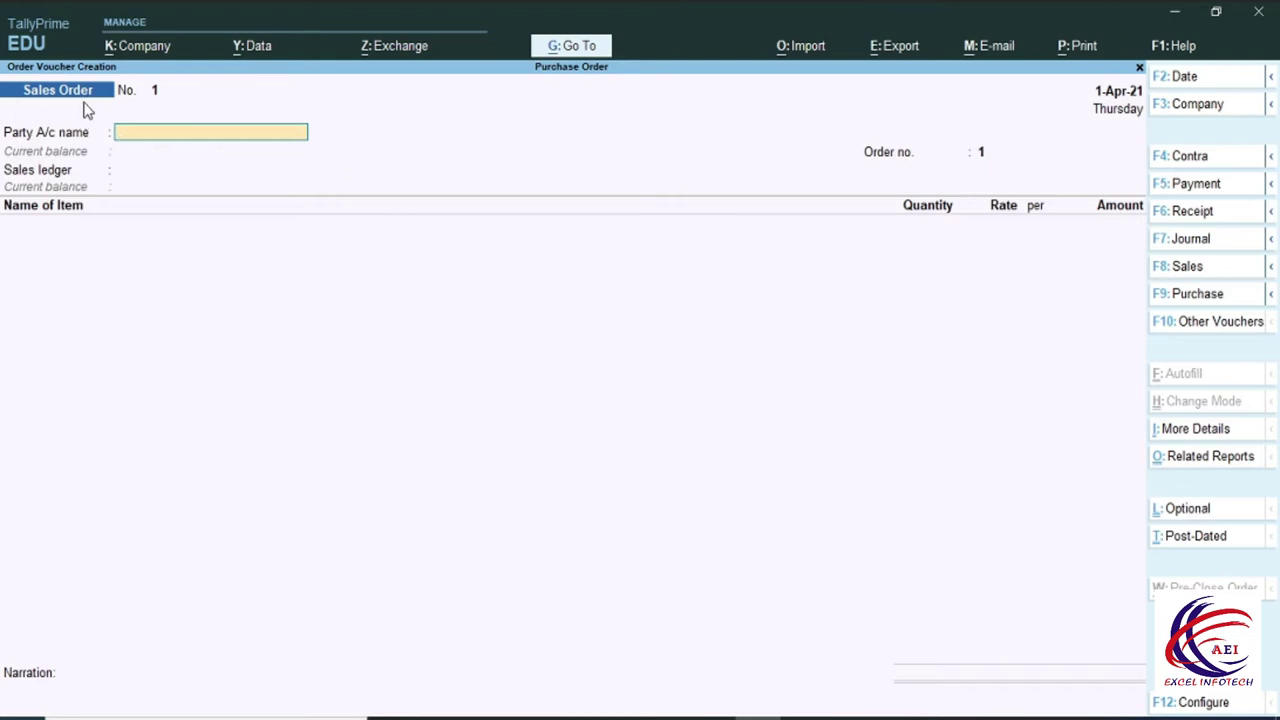
pyautogui.hotkey('ctrl', 'F8')
# - Create party ledger 'Xyz Pvt. Ltd' under Sundry Debtors with Delhi state and its GSTIN
pyautogui.hotkey('alt', 'c')
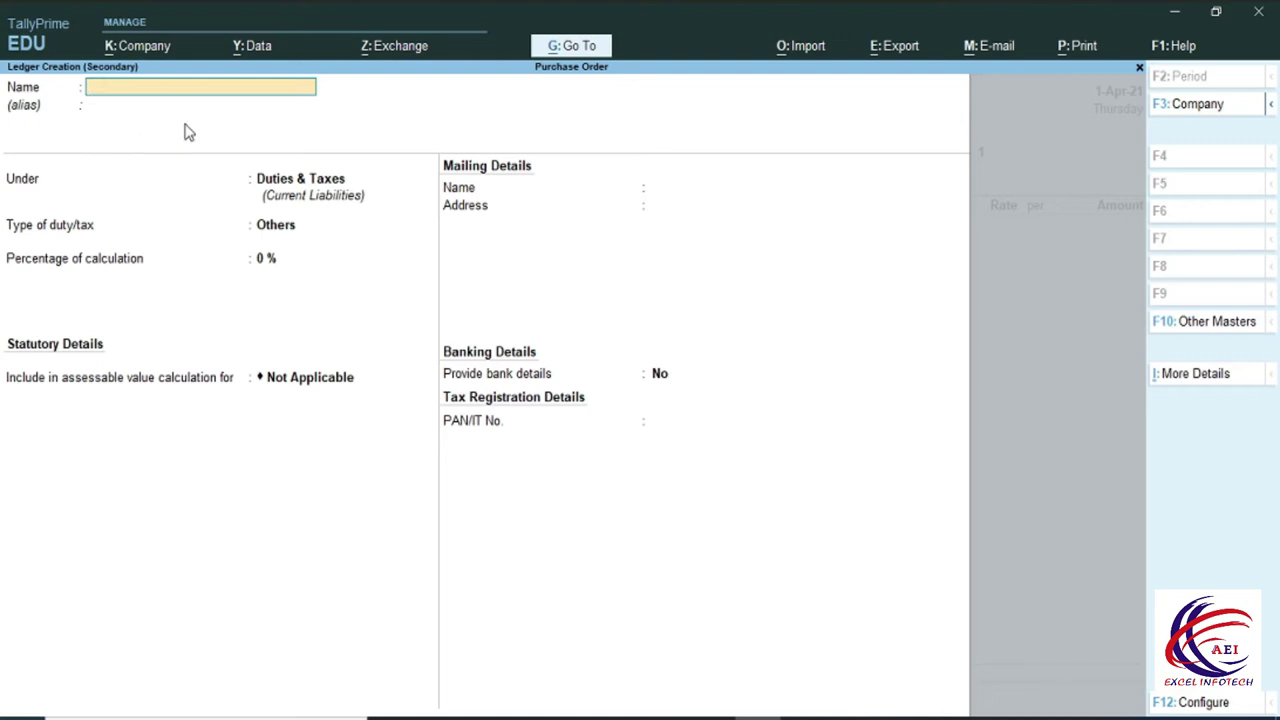
pyautogui.write('X')
pyautogui.write('y')
pyautogui.write('z')
pyautogui.write(' Pvt/')
pyautogui.press('BackSpace')
pyautogui.write('. Ltd')
pyautogui.press('Return')
pyautogui.press('Return')
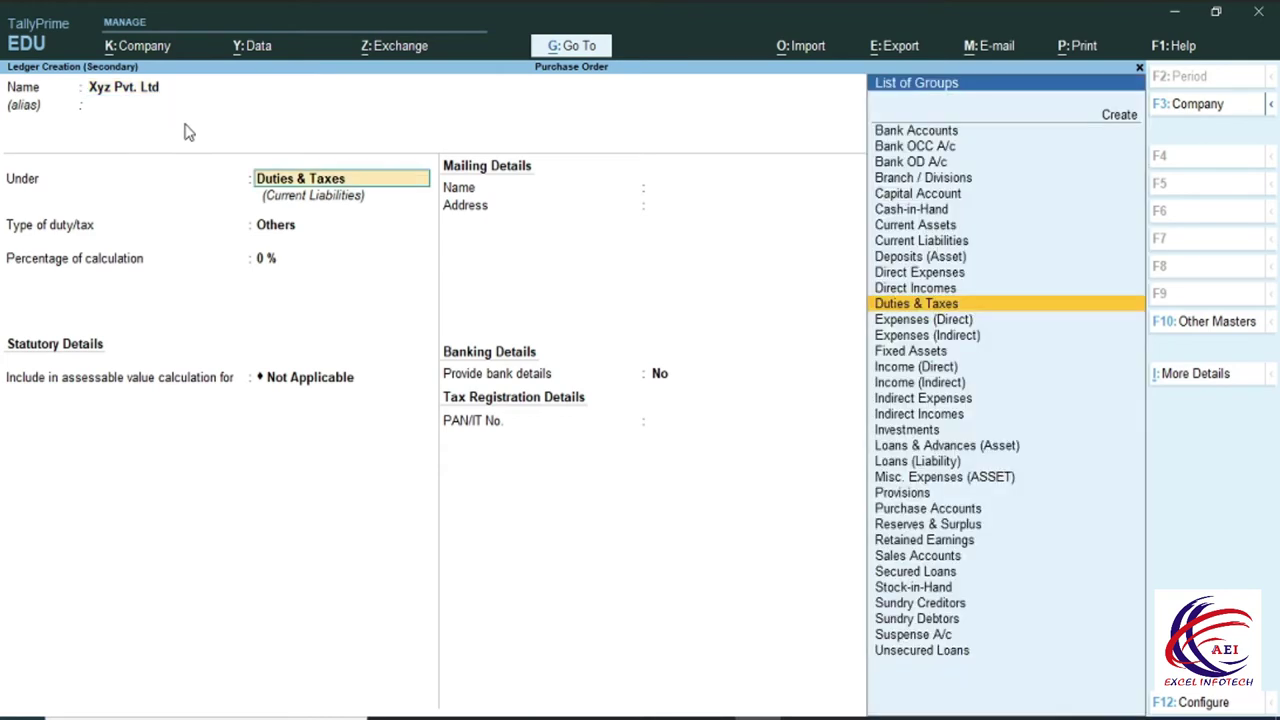
pyautogui.write('S')
pyautogui.press('Down')
pyautogui.press('Down')
pyautogui.press('Down')
pyautogui.press('Down')
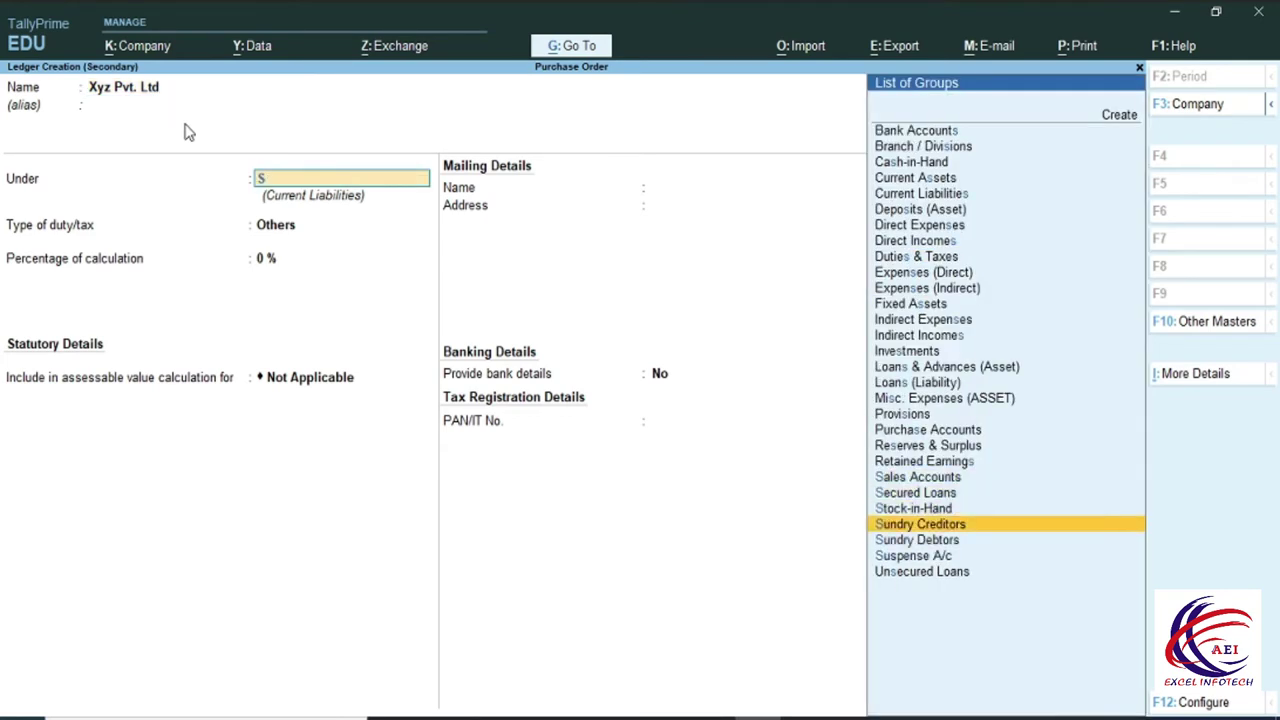
pyautogui.press('Return')
pyautogui.press('Return')
pyautogui.press('Return')
pyautogui.press('Return')
pyautogui.press('Return')
pyautogui.press('Return')
pyautogui.press('Return')
pyautogui.press('Return')
pyautogui.press('Return')
pyautogui.press('Return')
pyautogui.write('07AAAAA1234A1Z')
pyautogui.press('Return')
pyautogui.press('Return')
pyautogui.press('Return')
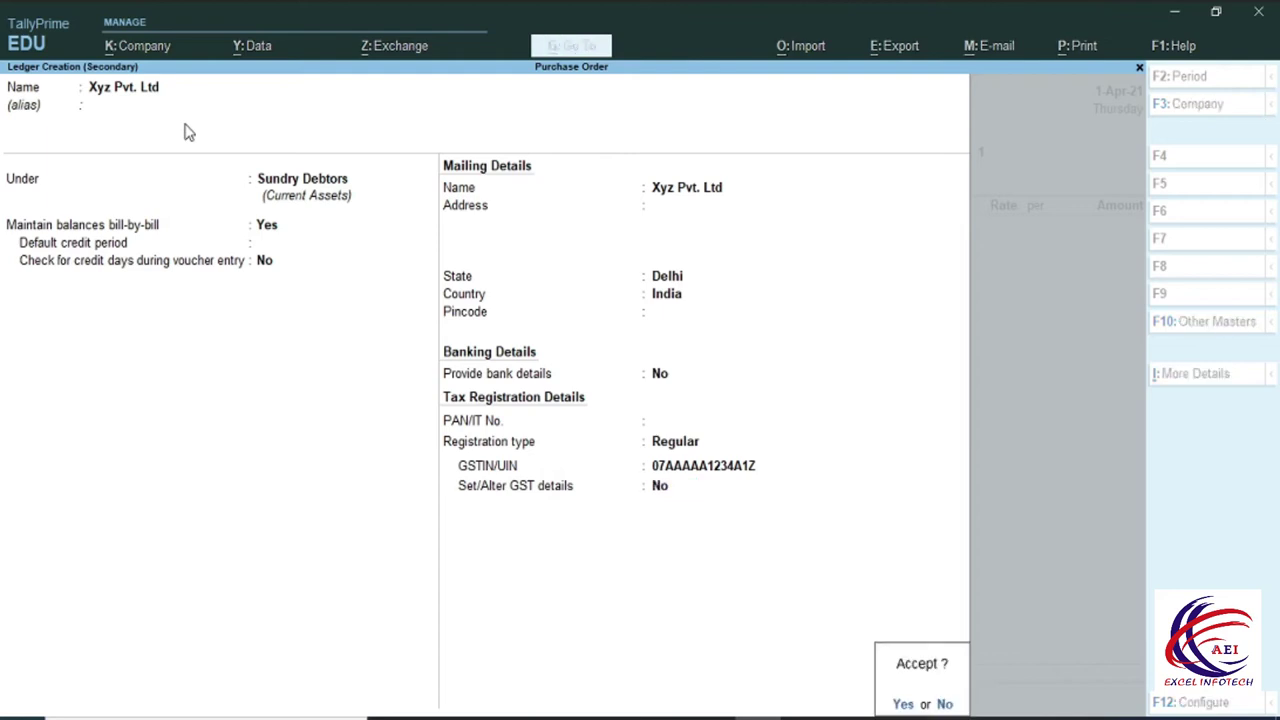
pyautogui.press('Return')
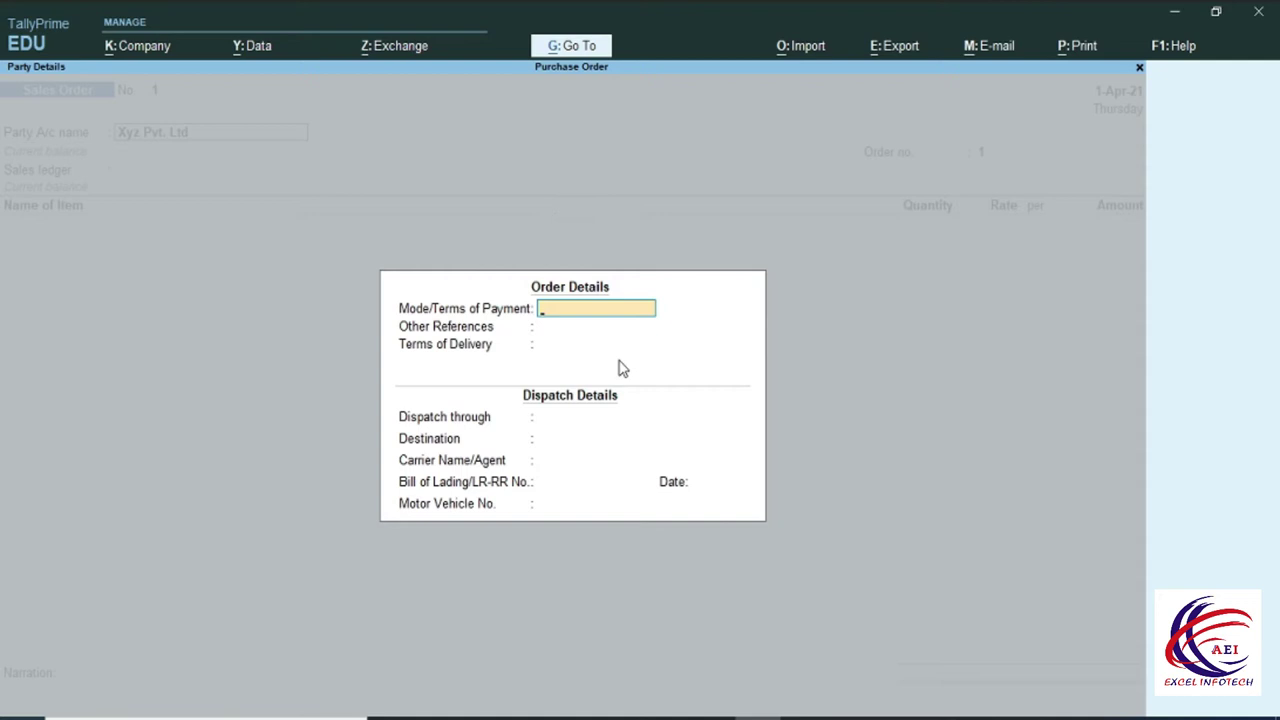
# - Enter 'Cash' payment terms, 'Cheque' as other reference and '30 Days' delivery terms
pyautogui.write('Cash')
pyautogui.press('Return')
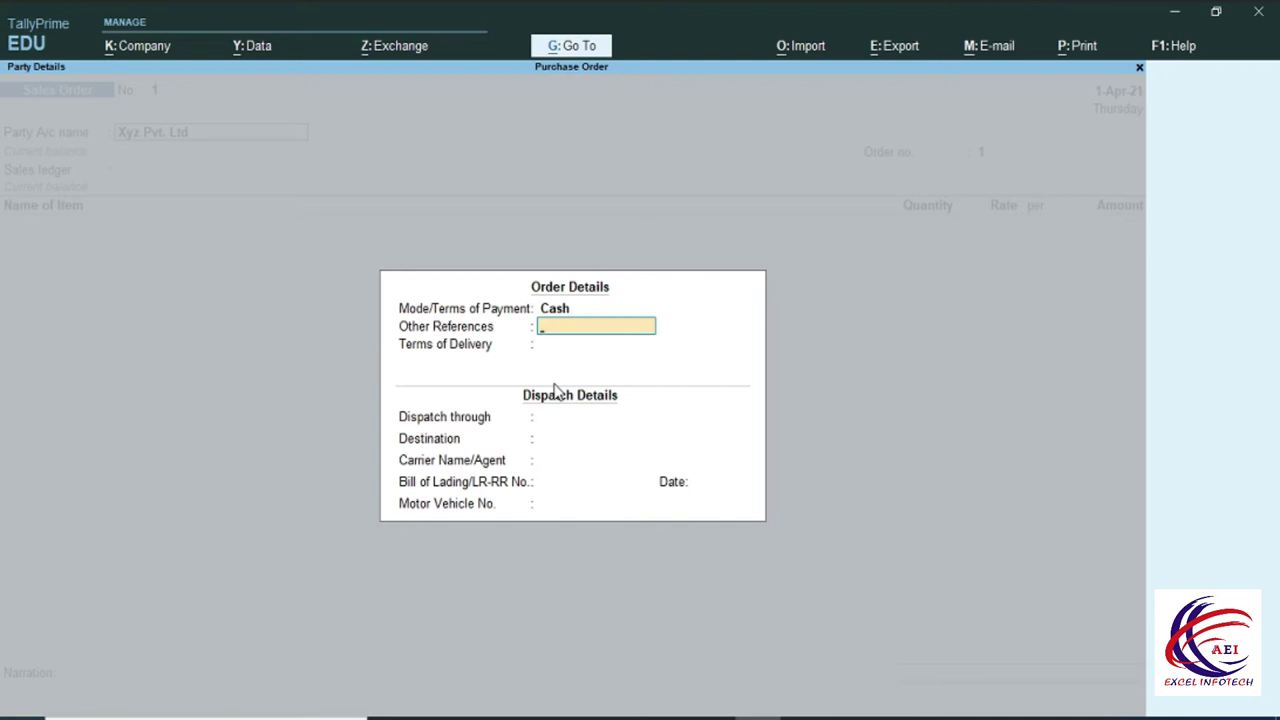
pyautogui.write('Cheque')
pyautogui.press('Return')
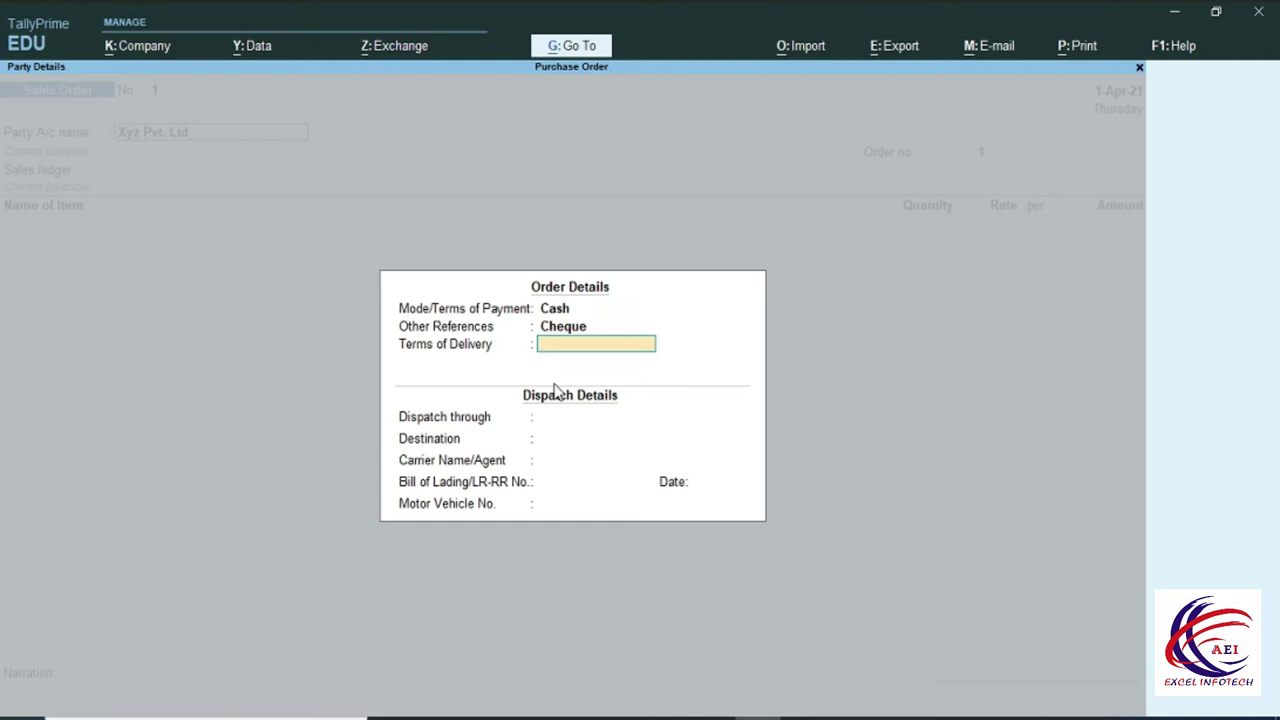
pyautogui.write('30 Days')
pyautogui.press('Return')
pyautogui.press('Return')
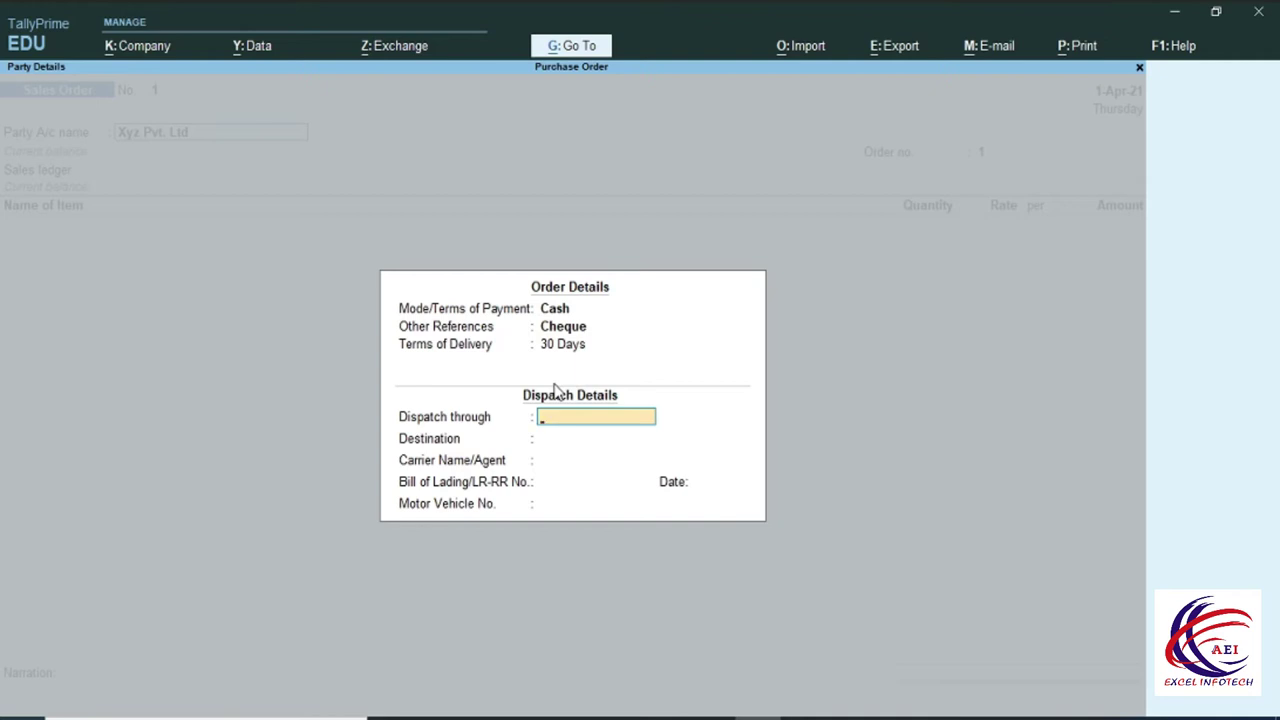
# - Enter dispatch mode Van, destination Delhi, the carrier agent's name and the vehicle number
pyautogui.write('Van')
pyautogui.press('Return')
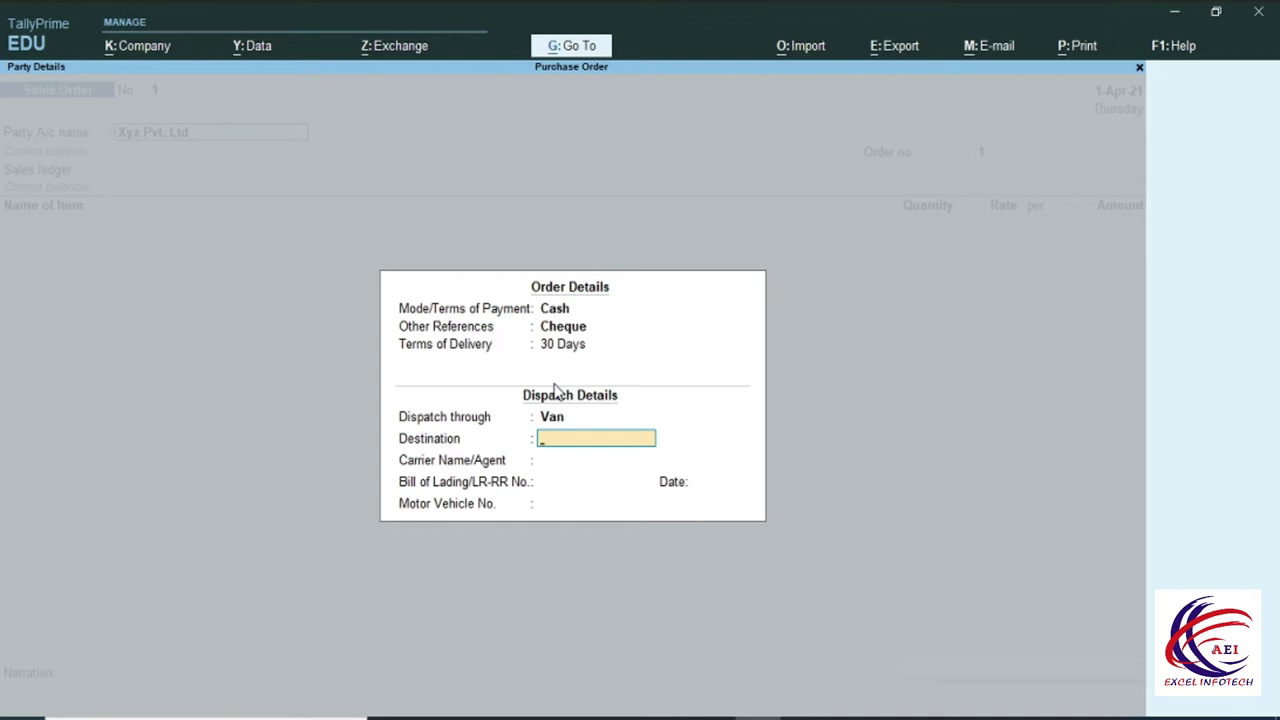
pyautogui.write('Delhi')
pyautogui.press('Return')
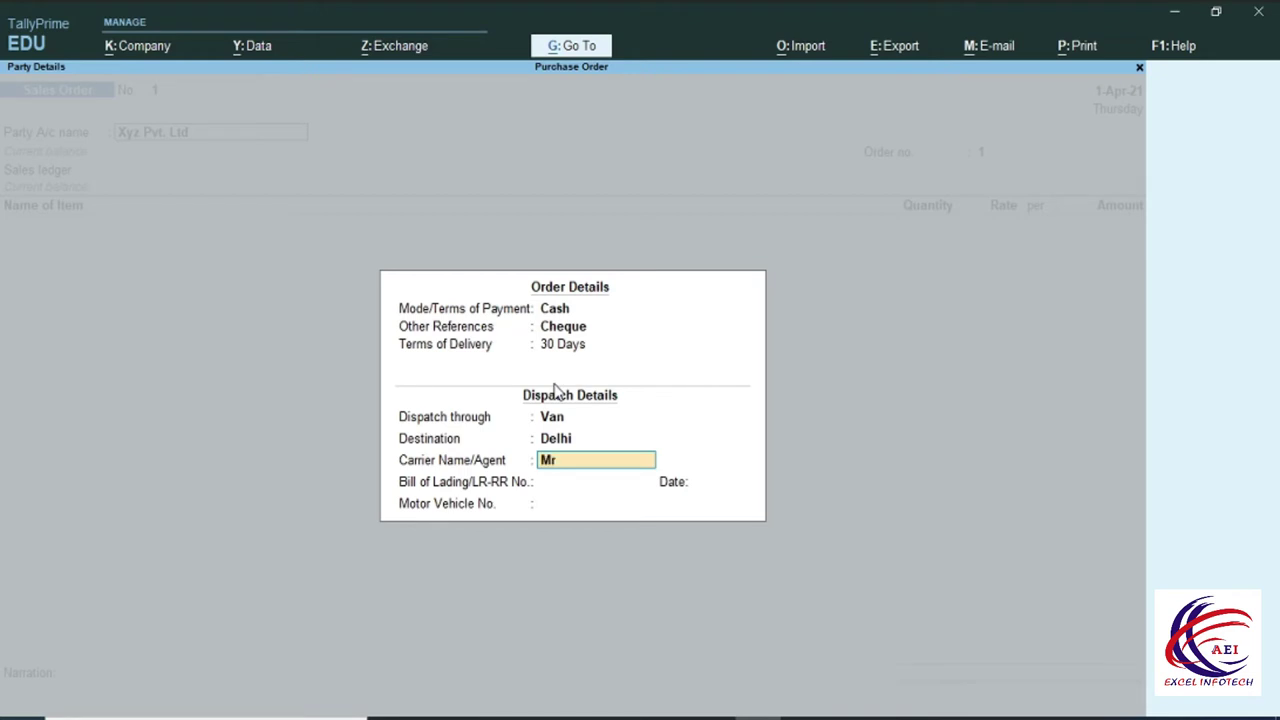
pyautogui.write('Aman Kumay')
pyautogui.press('BackSpace')
pyautogui.press('BackSpace')
pyautogui.write('ar')
pyautogui.press('Return')
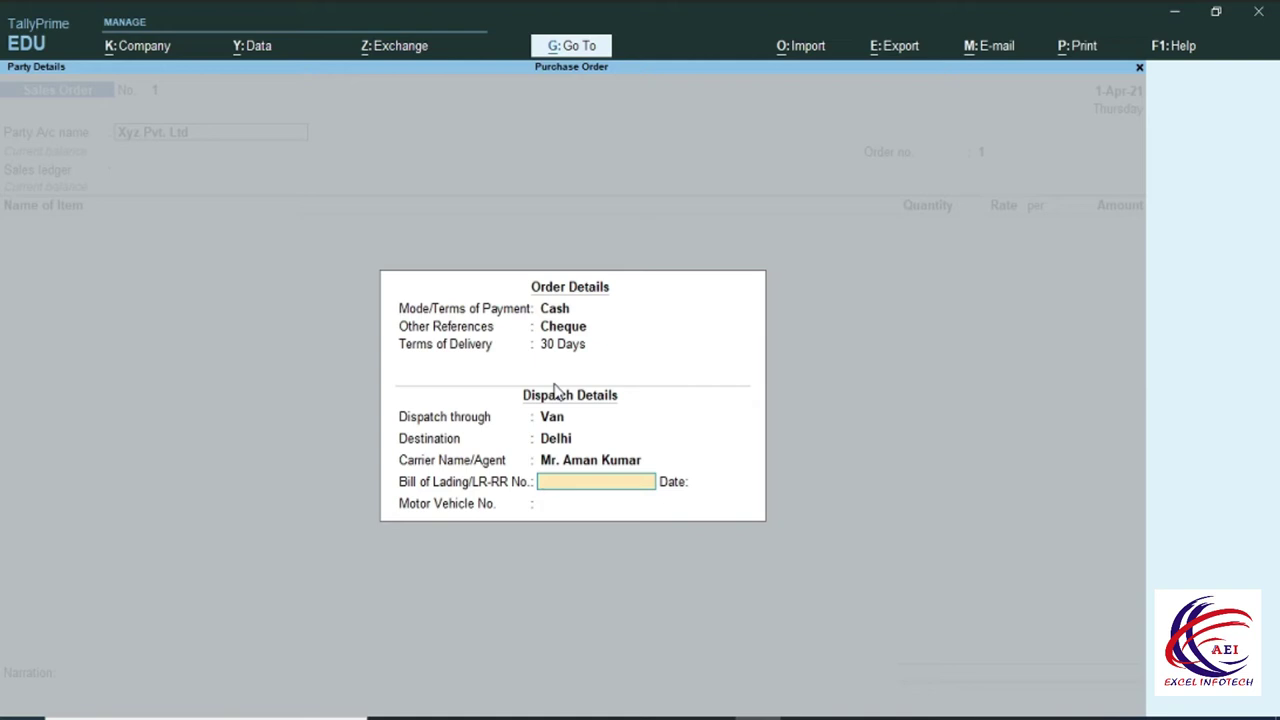
pyautogui.press('Return')
pyautogui.press('Return')
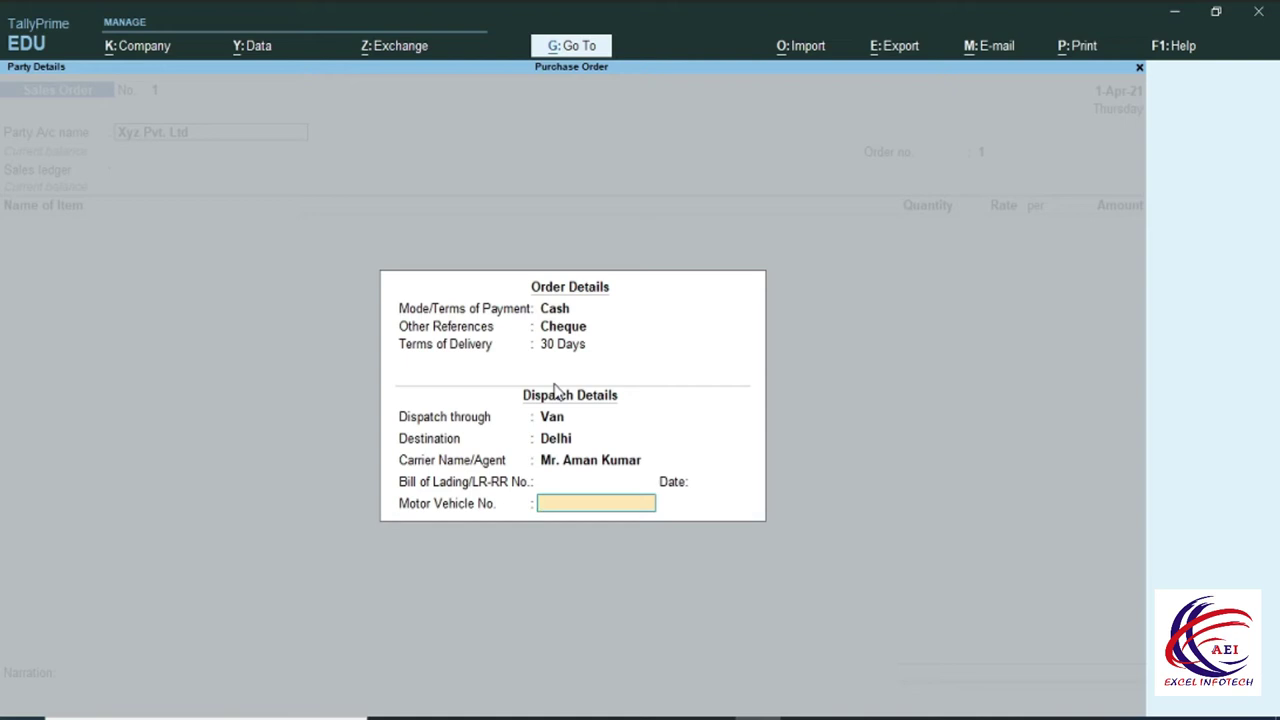
pyautogui.write('DL1CH8457')
# - Enter the buyer's postal address in Party Details and return to the sales order
pyautogui.press('Return')
pyautogui.press('Return')
pyautogui.press('Return')
pyautogui.press('Return')
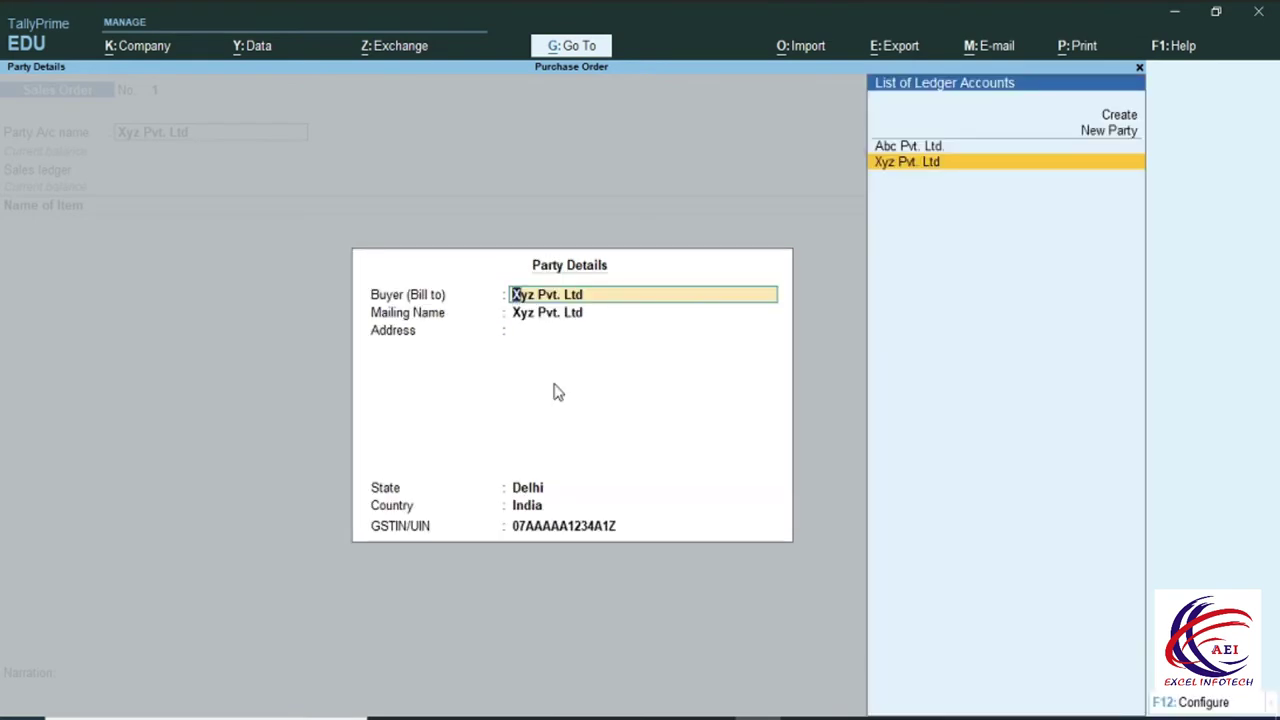
pyautogui.press('BackSpace')
pyautogui.press('Return')
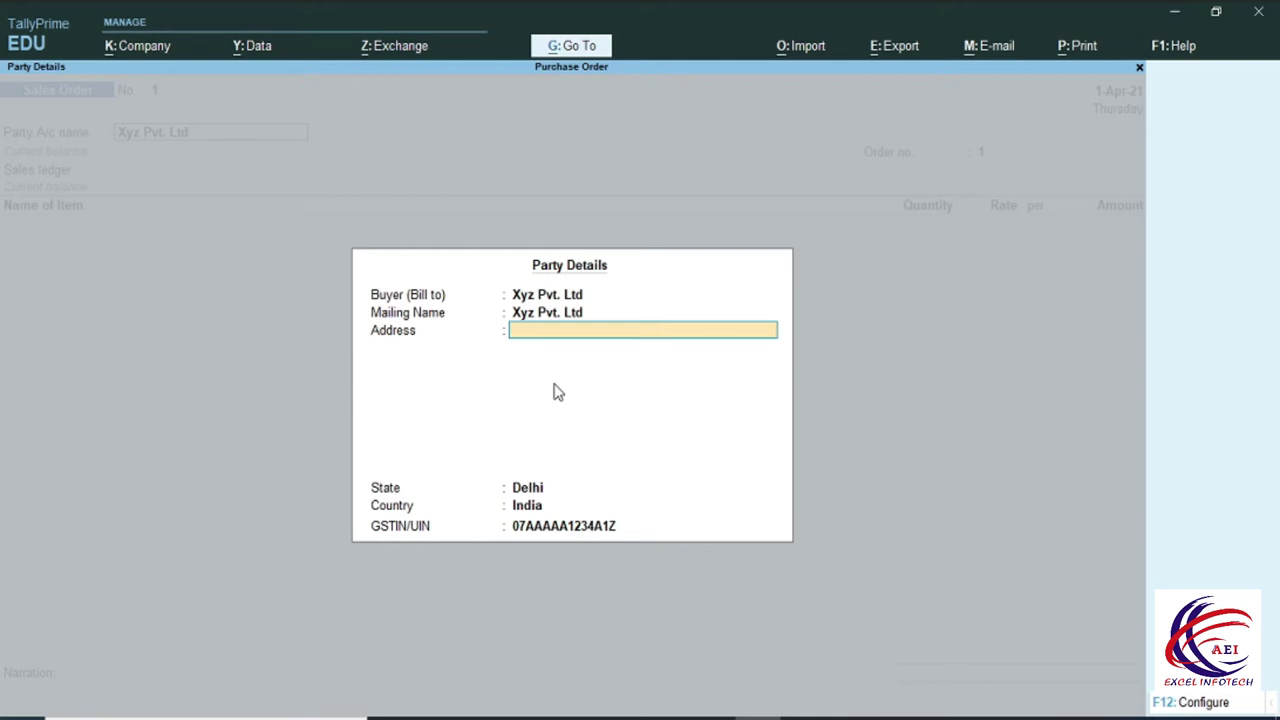
pyautogui.write('C-854, Sant Nagar Burari')
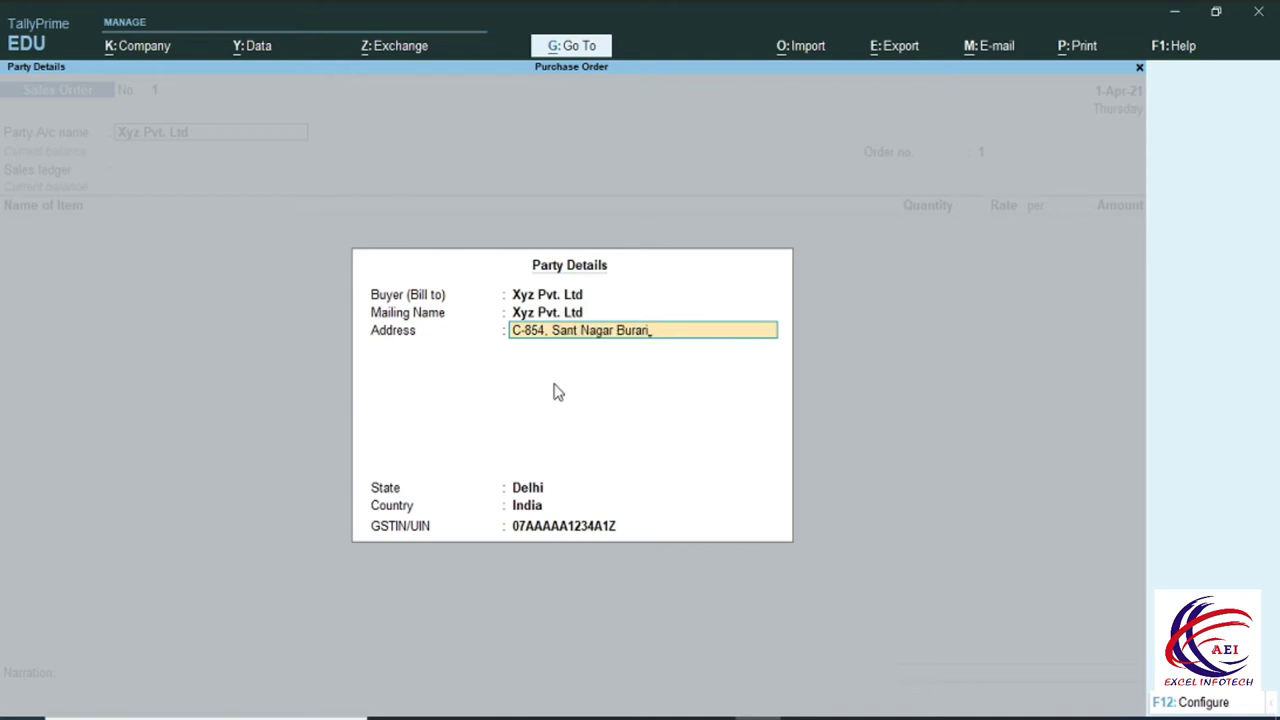
pyautogui.press('Return')
pyautogui.press('Return')
pyautogui.press('Return')
pyautogui.press('Return')
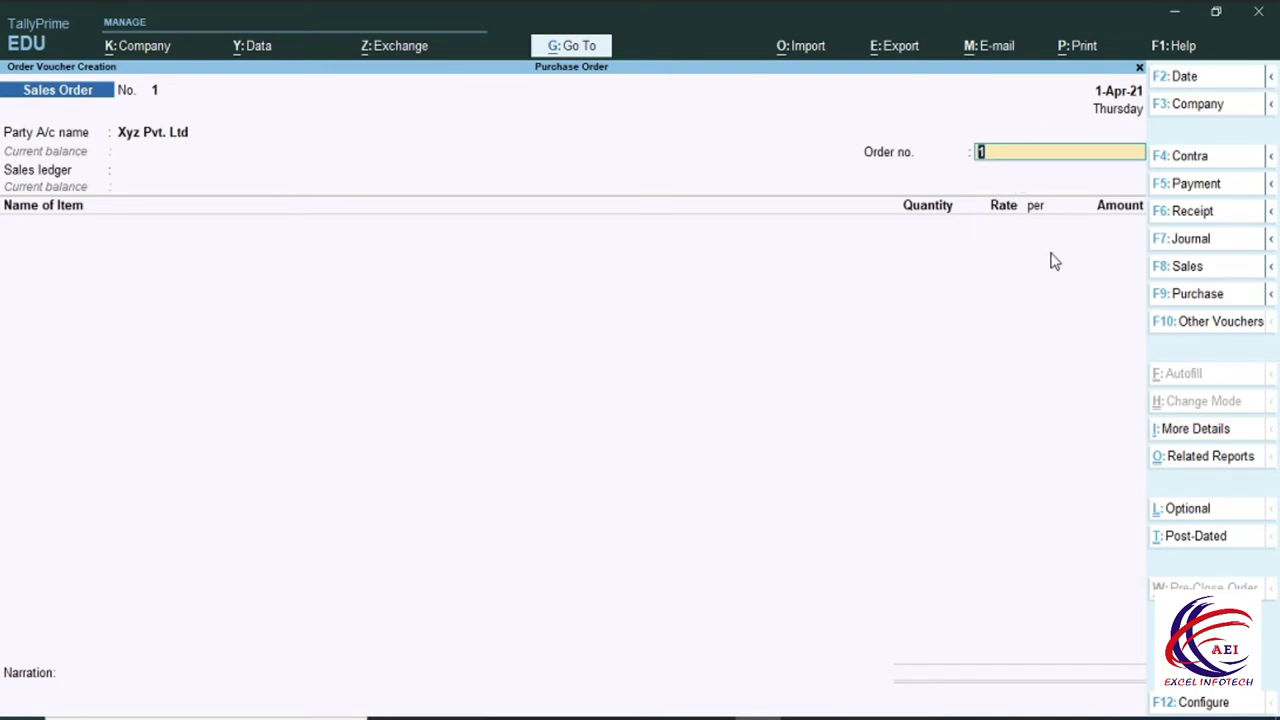
# - Enter the order number and start a new sales ledger named 'Sale'
pyautogui.write('XYZ-1')
pyautogui.press('Return')
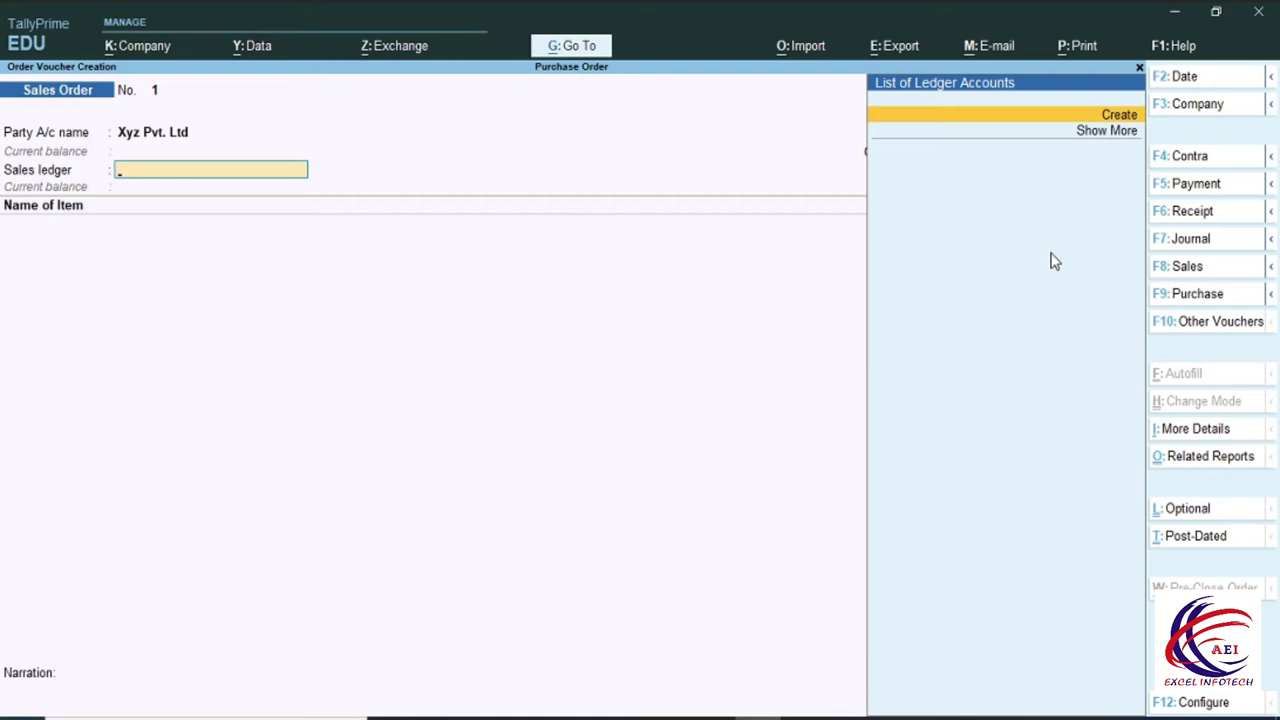
pyautogui.hotkey('alt', 'c')
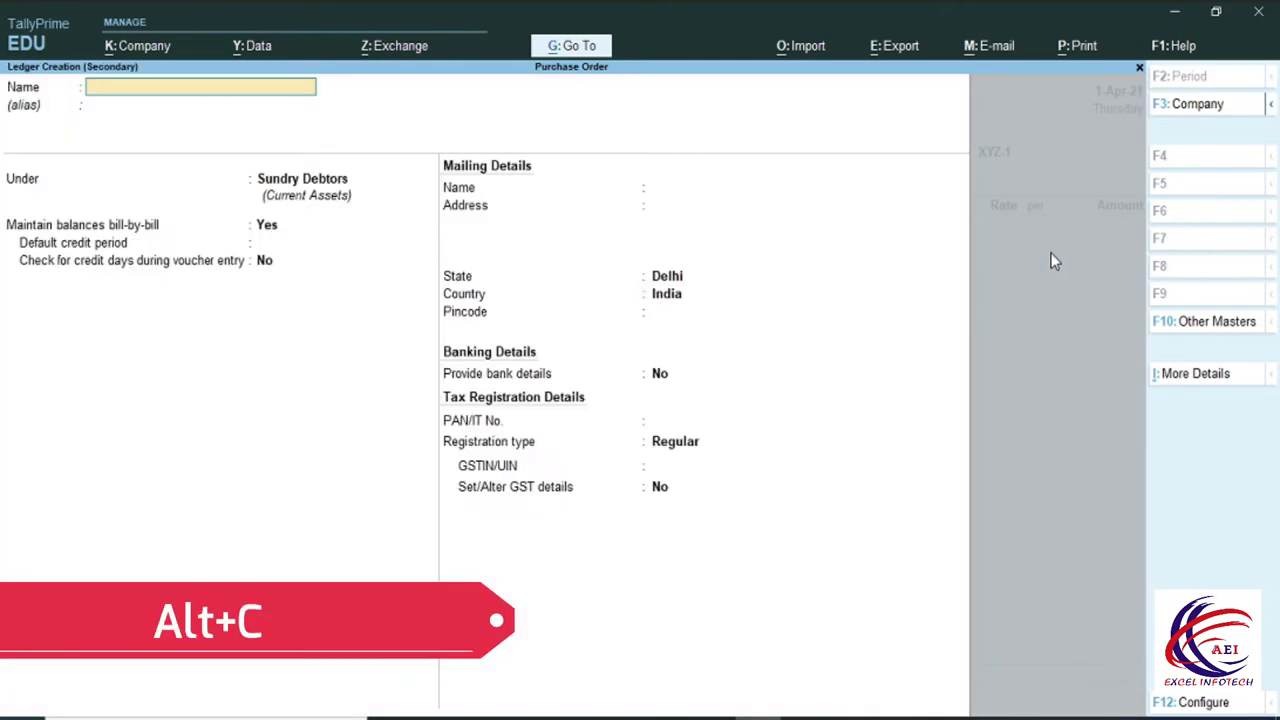
pyautogui.write('Sale')
pyautogui.press('Return')
# - Put the Sale ledger under Sales Accounts with Goods supply, then add item J7
pyautogui.press('Return')
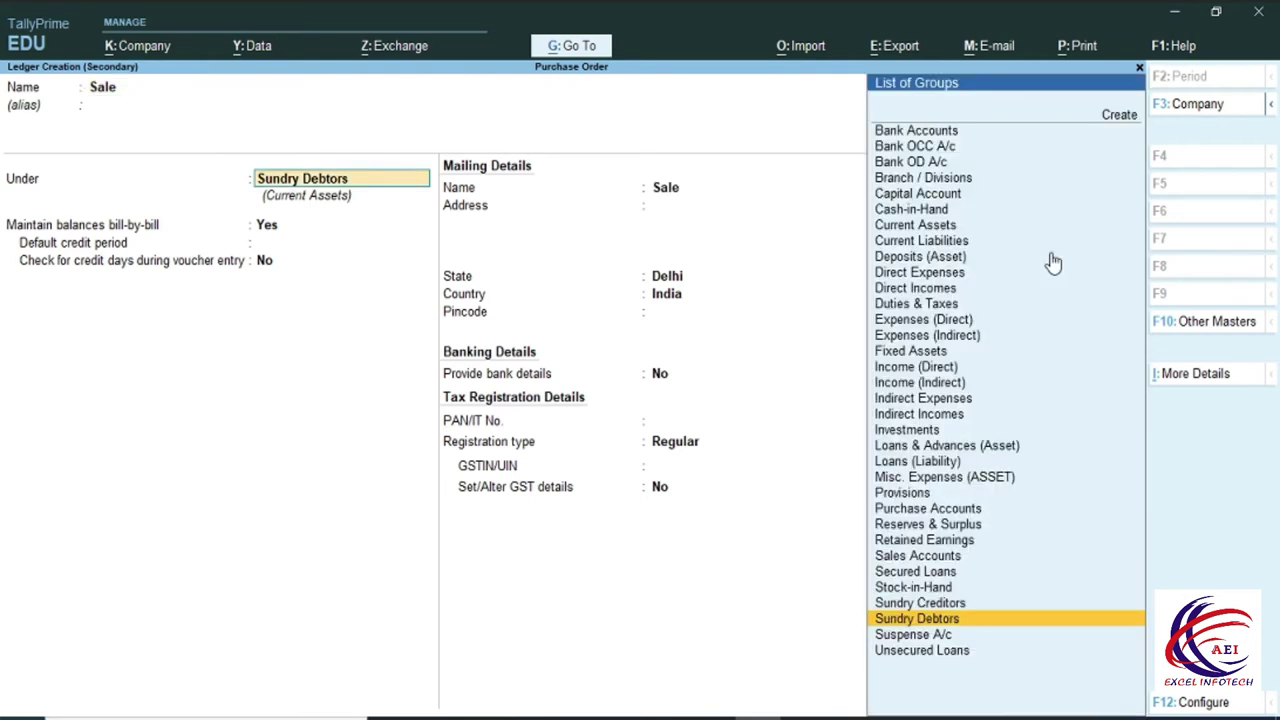
pyautogui.write('sa')
pyautogui.press('Return')
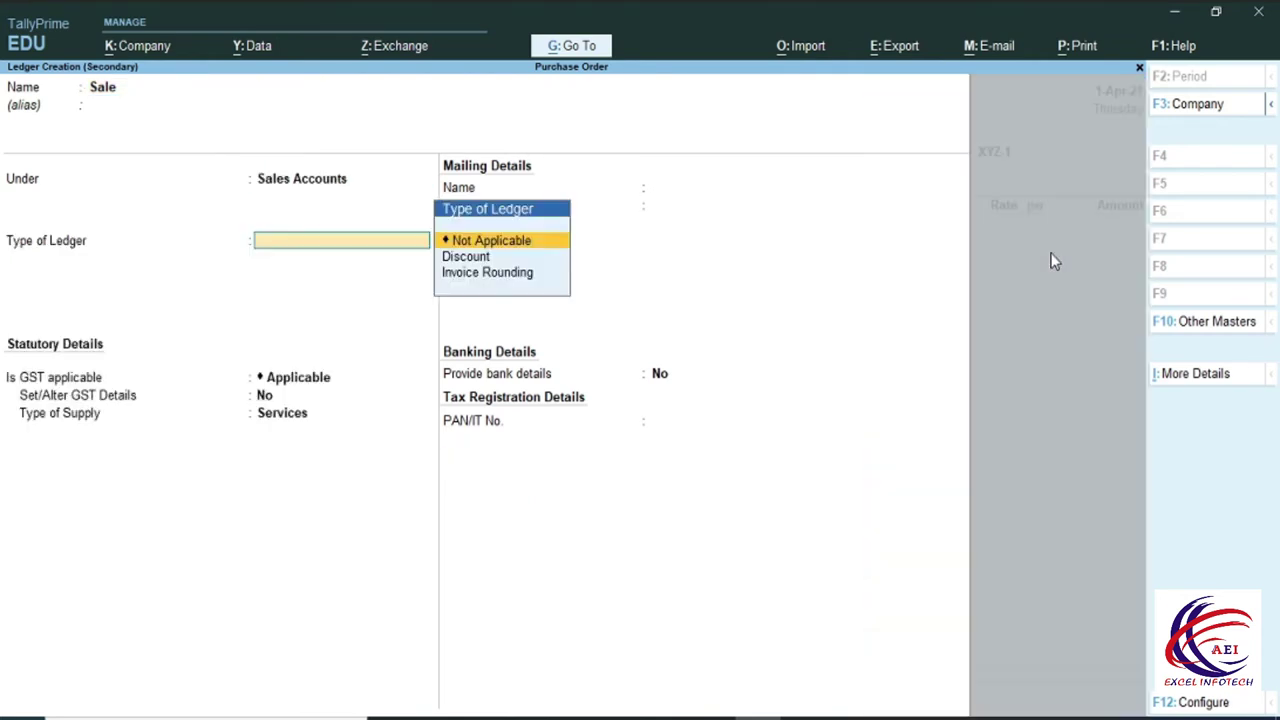
pyautogui.press('Return')
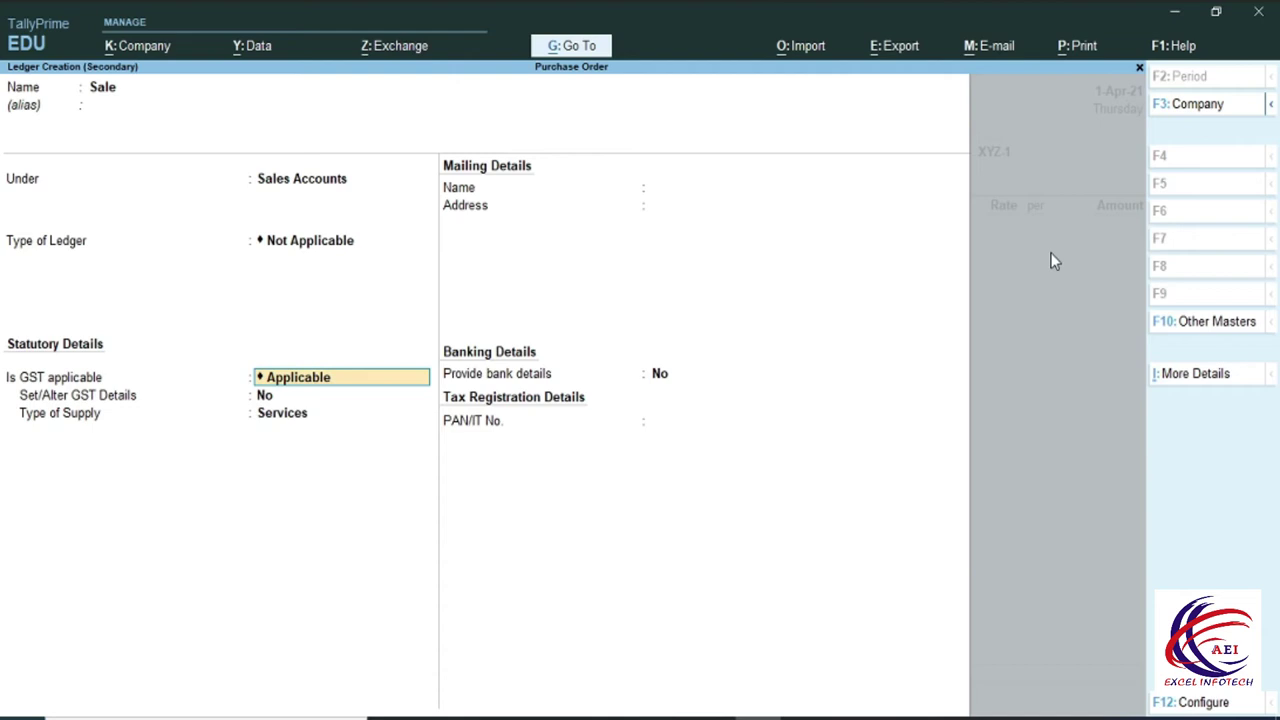
pyautogui.press('Return')
pyautogui.press('Return')
pyautogui.press('Up')
pyautogui.press('Return')
pyautogui.press('Return')
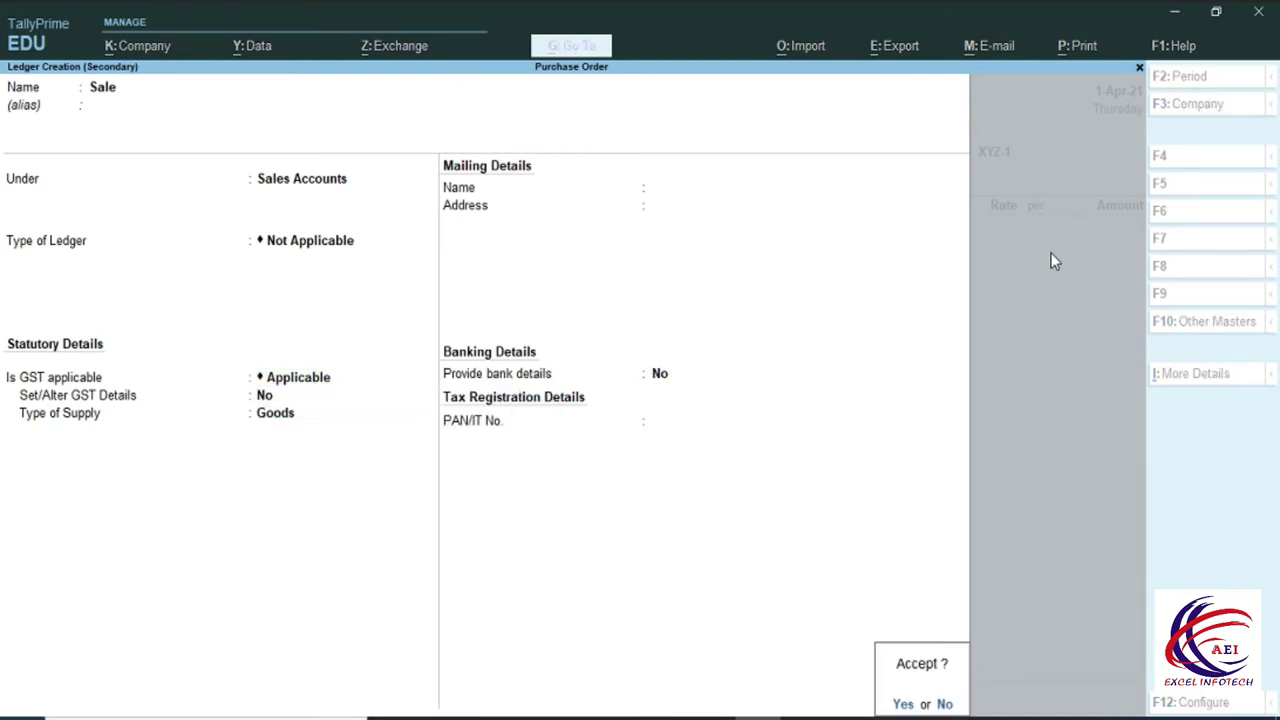
pyautogui.press('Return')
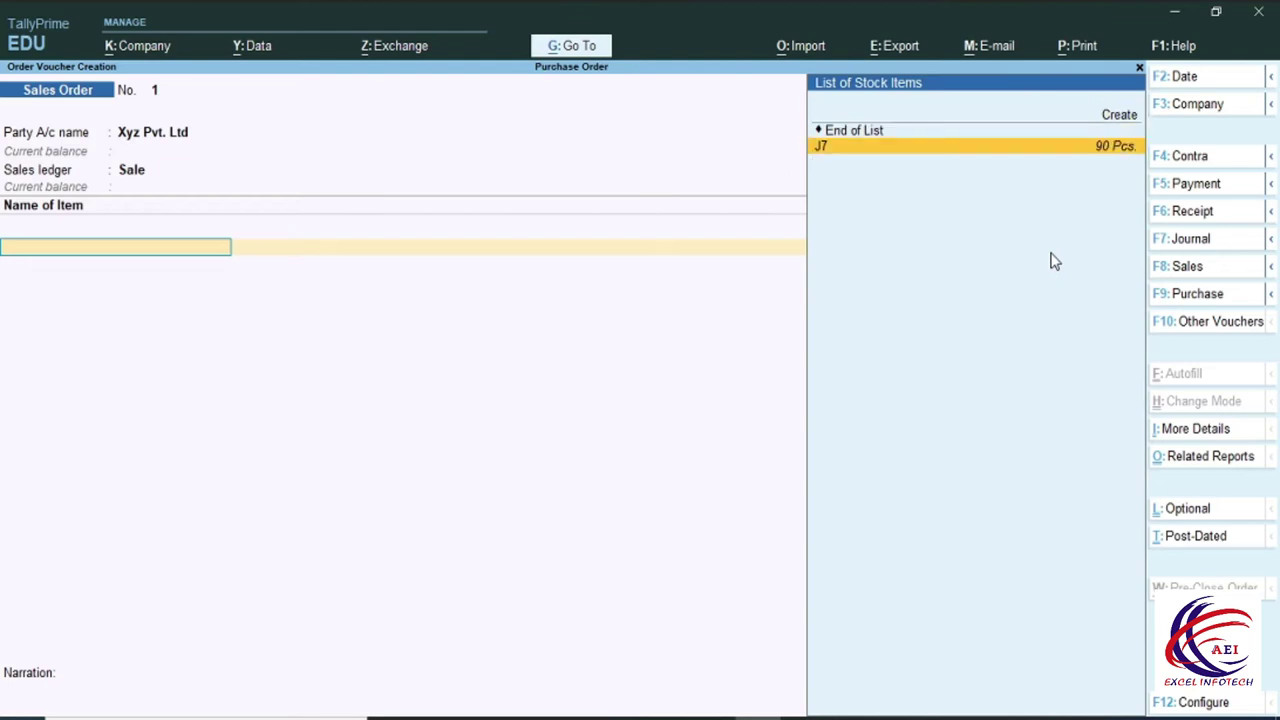
pyautogui.press('Return')
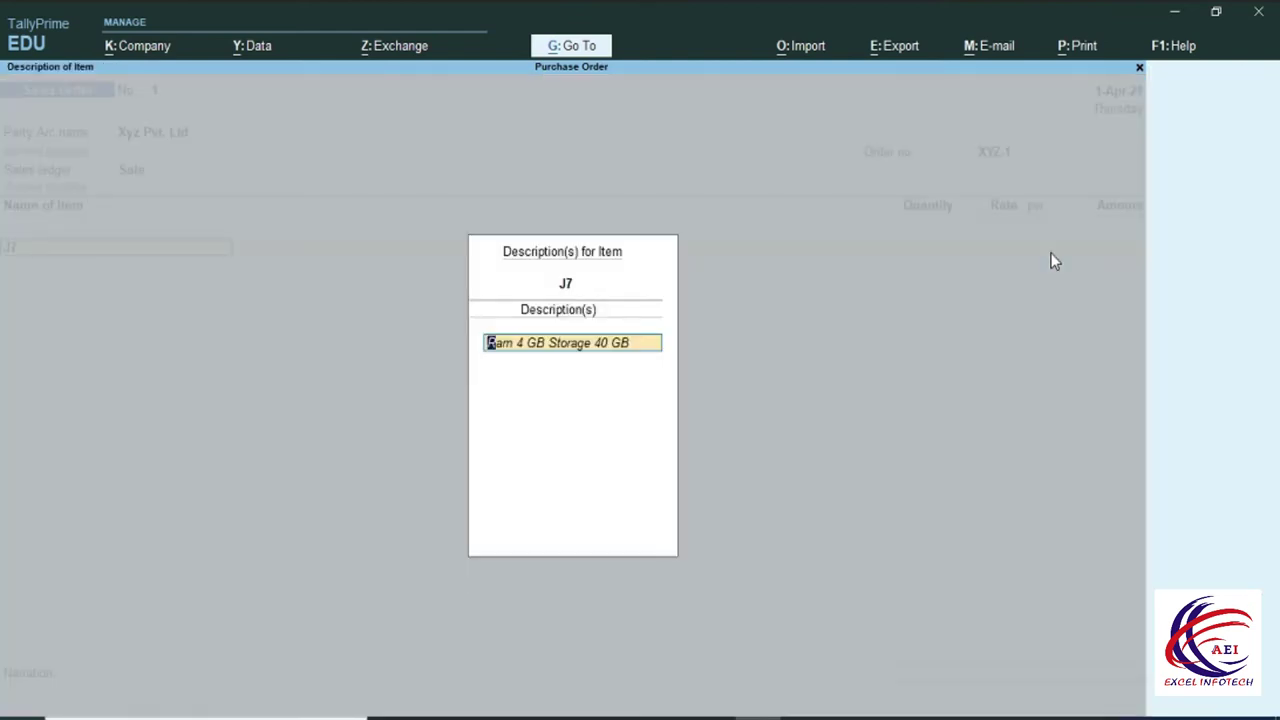
# - Keep J7's description 'Ram 4 GB Storage 40 GB', accept the Sale ledger, and open J7 for alteration
pyautogui.press('Return')
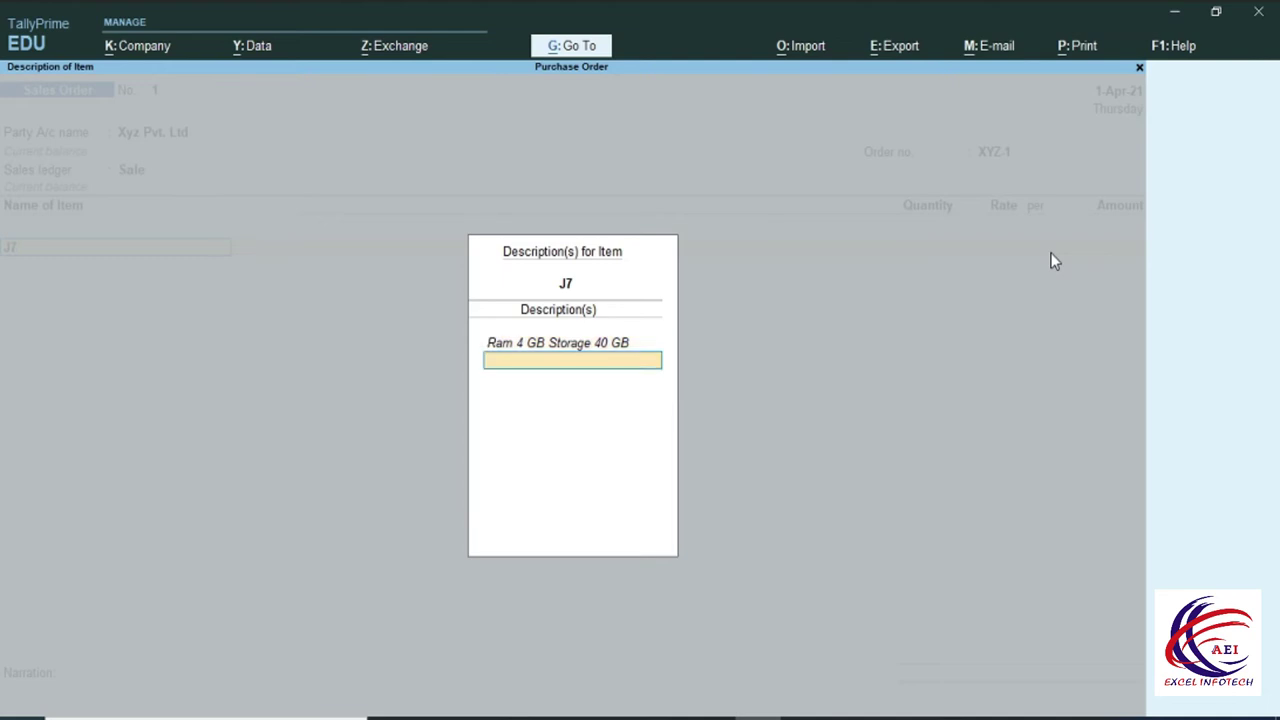
pyautogui.press('Return')
pyautogui.press('Escape')
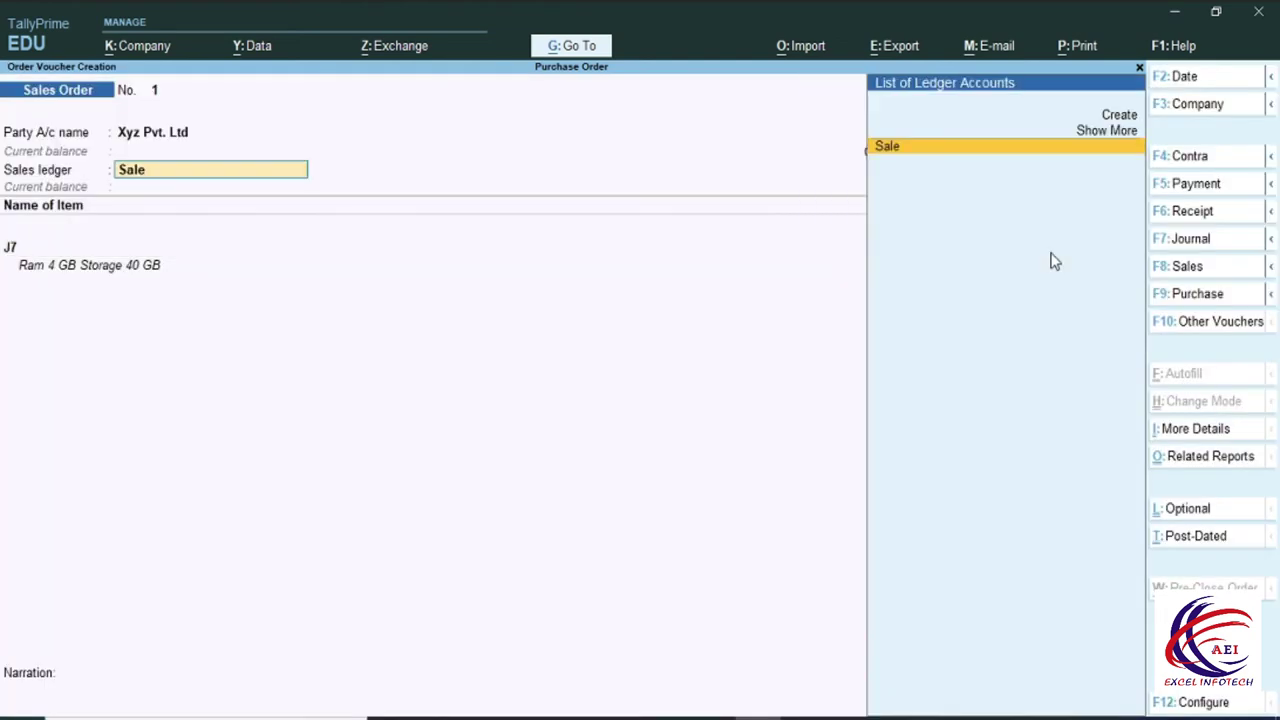
pyautogui.press('Return')
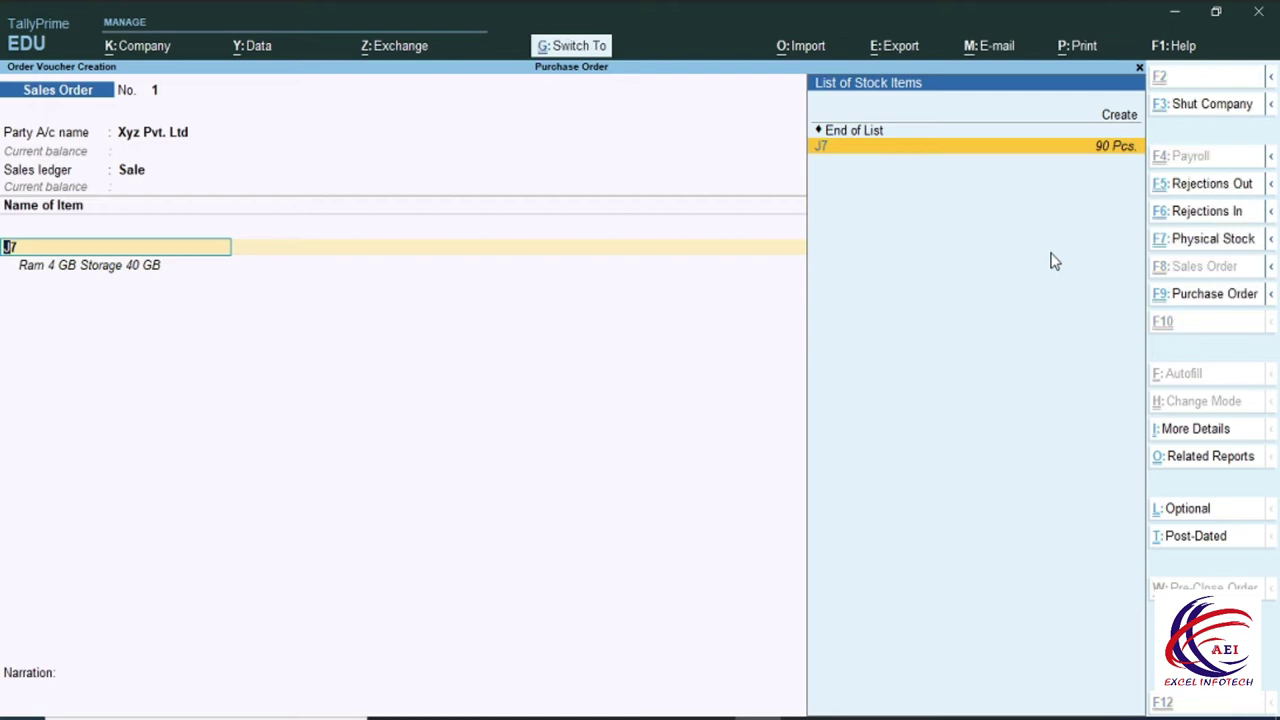
pyautogui.hotkey('ctrl', 'Return')
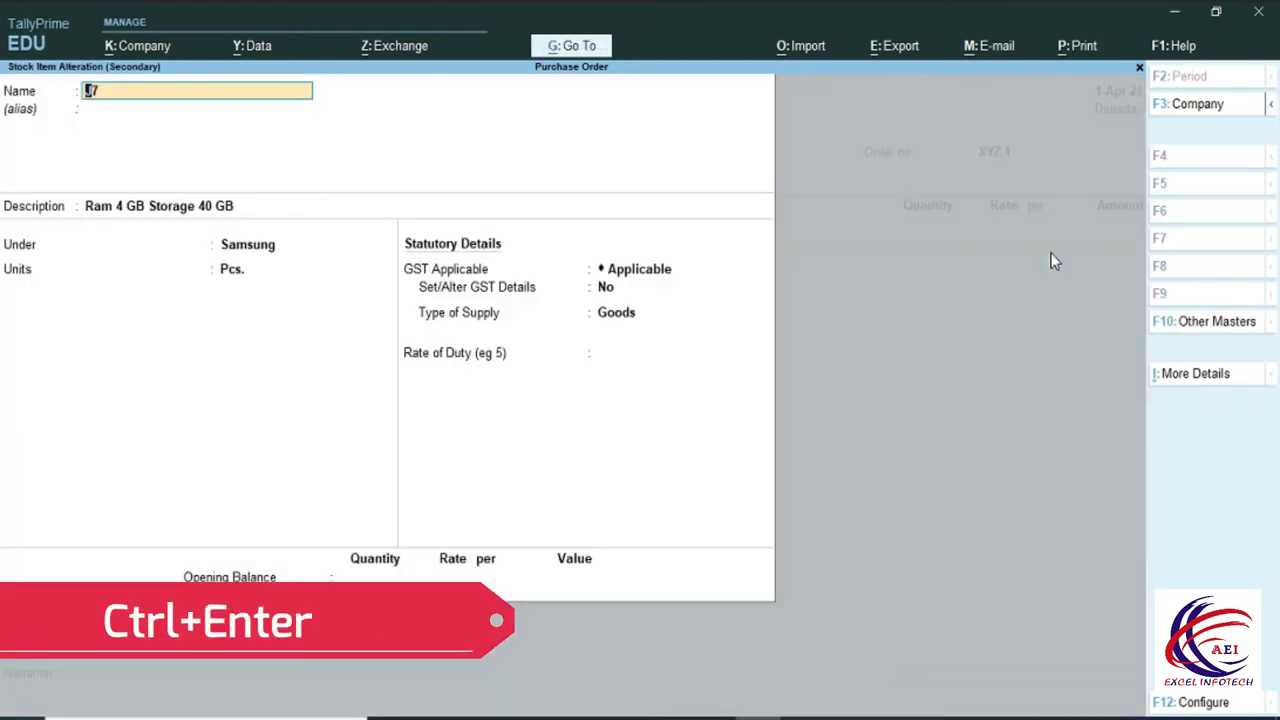
# - Enable GST details on the Samsung stock group: description Mobile, HSN 45854, 18% integrated tax
pyautogui.press('Return')
pyautogui.press('Return')
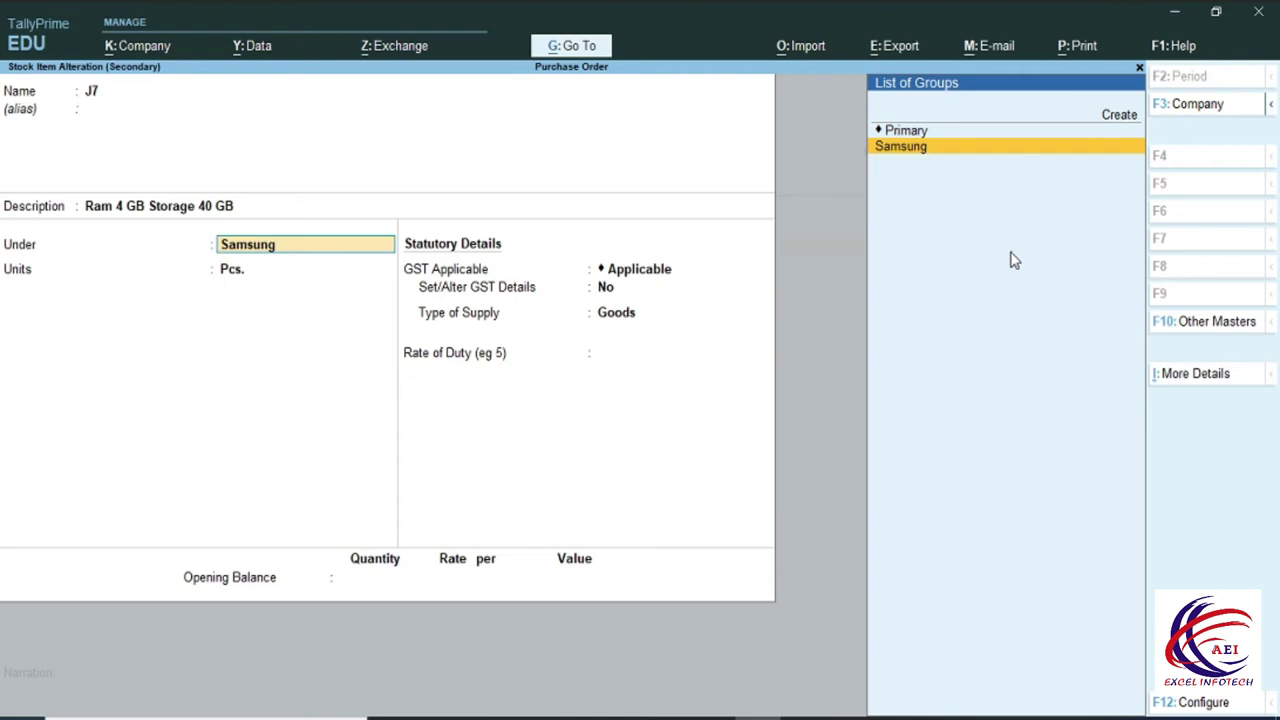
pyautogui.press('ctrl')
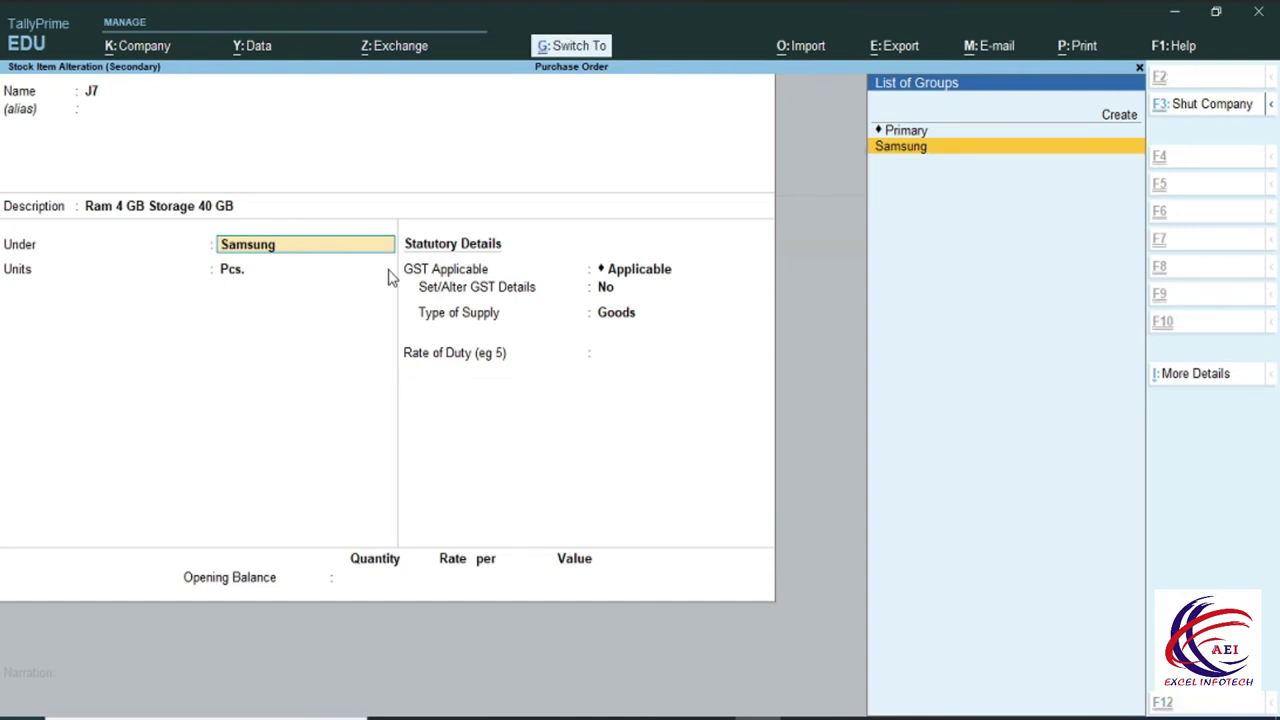
pyautogui.hotkey('ctrl', 'Return')
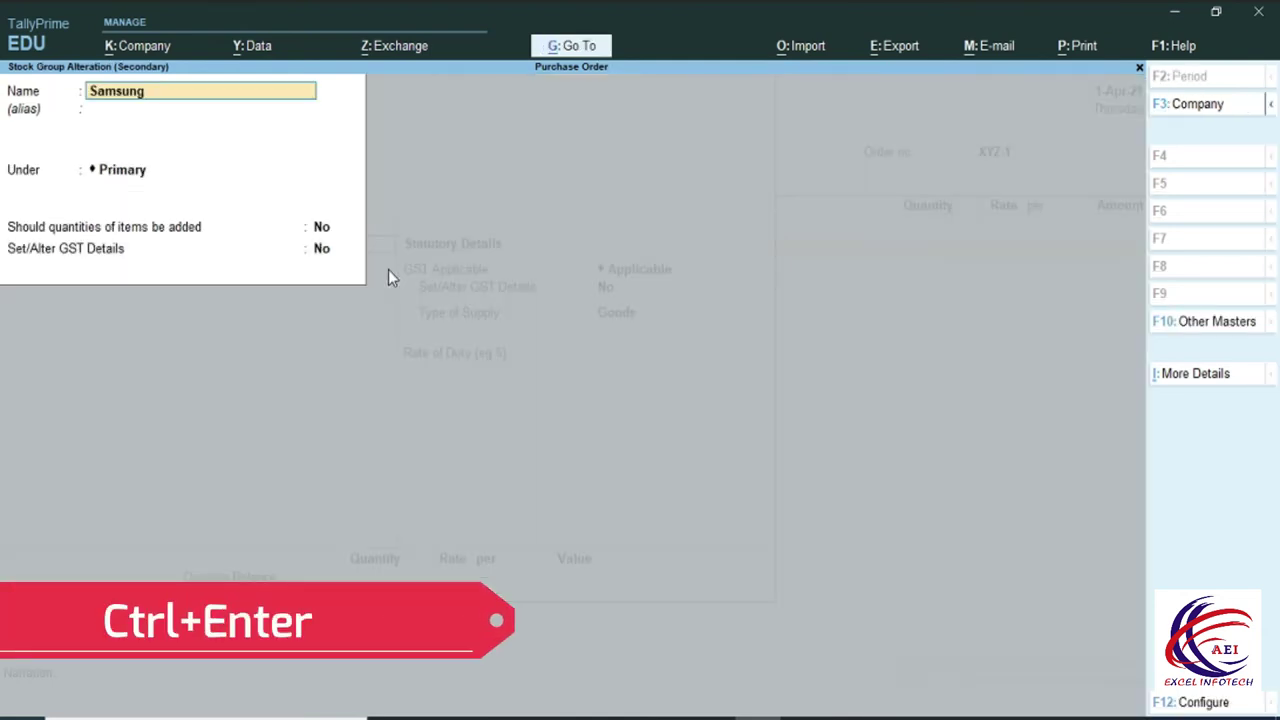
pyautogui.press('Return')
pyautogui.press('Return')
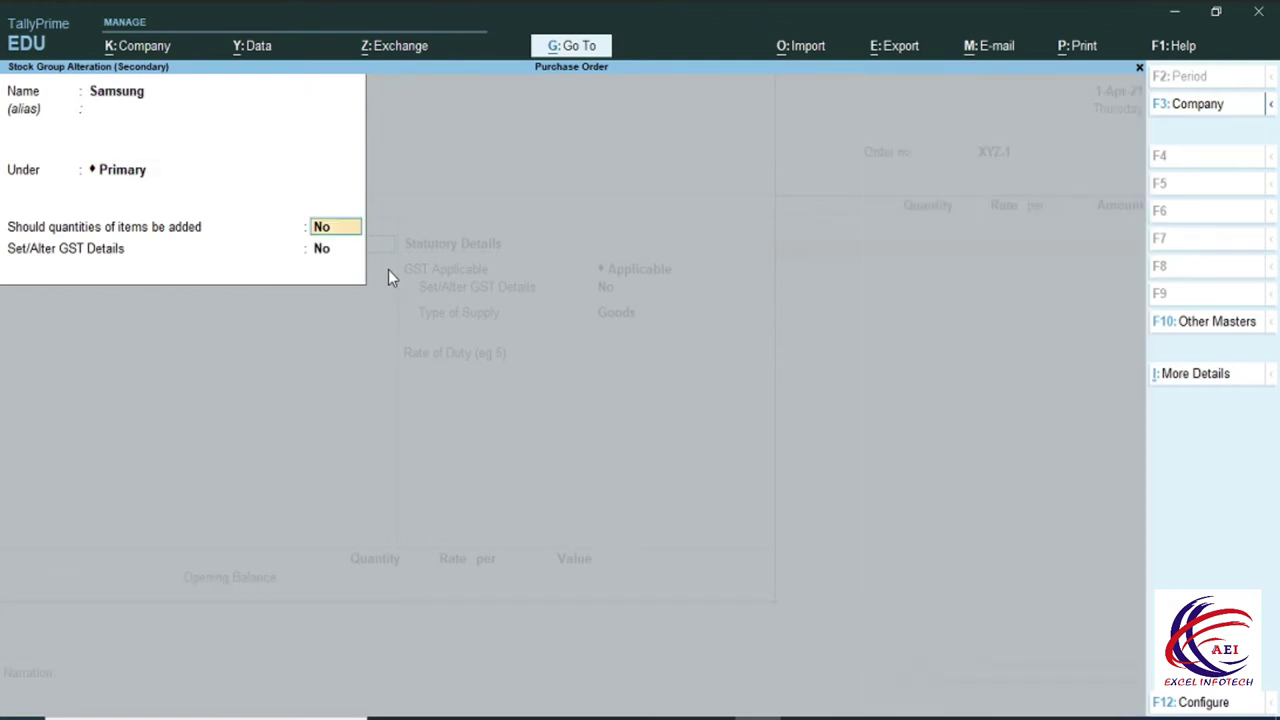
pyautogui.press('Return')
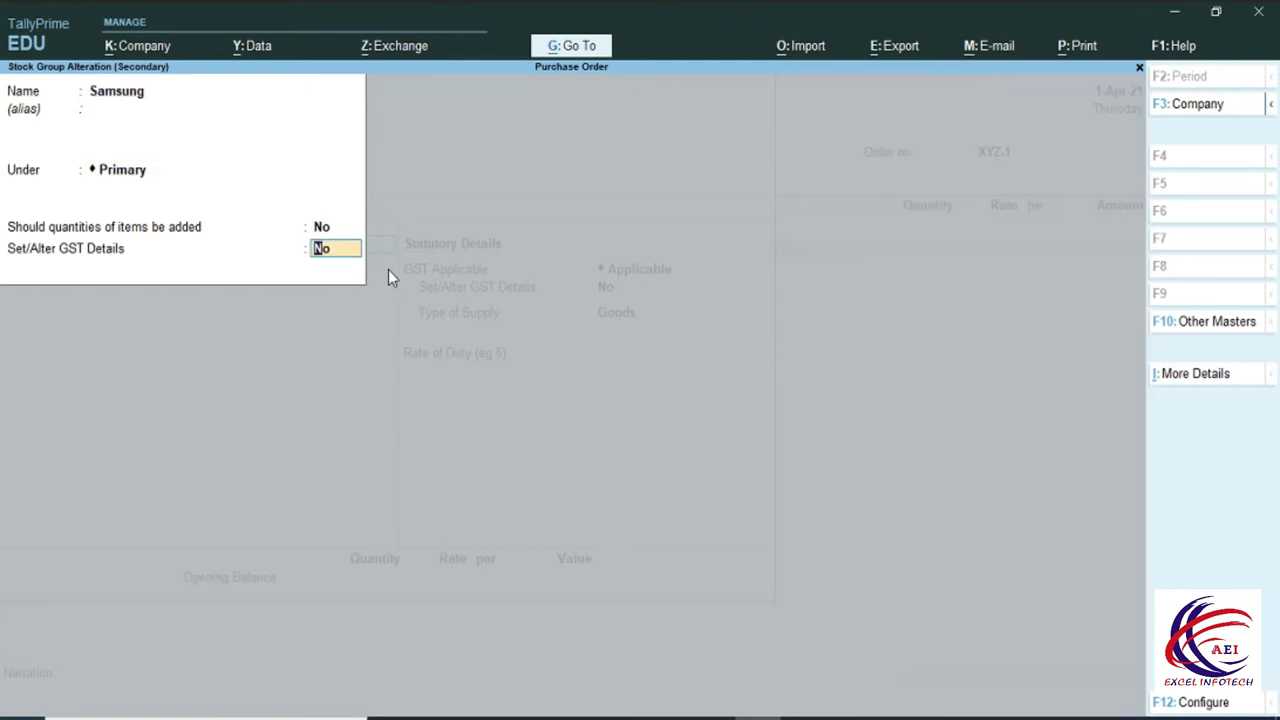
pyautogui.write('y')
pyautogui.press('Return')
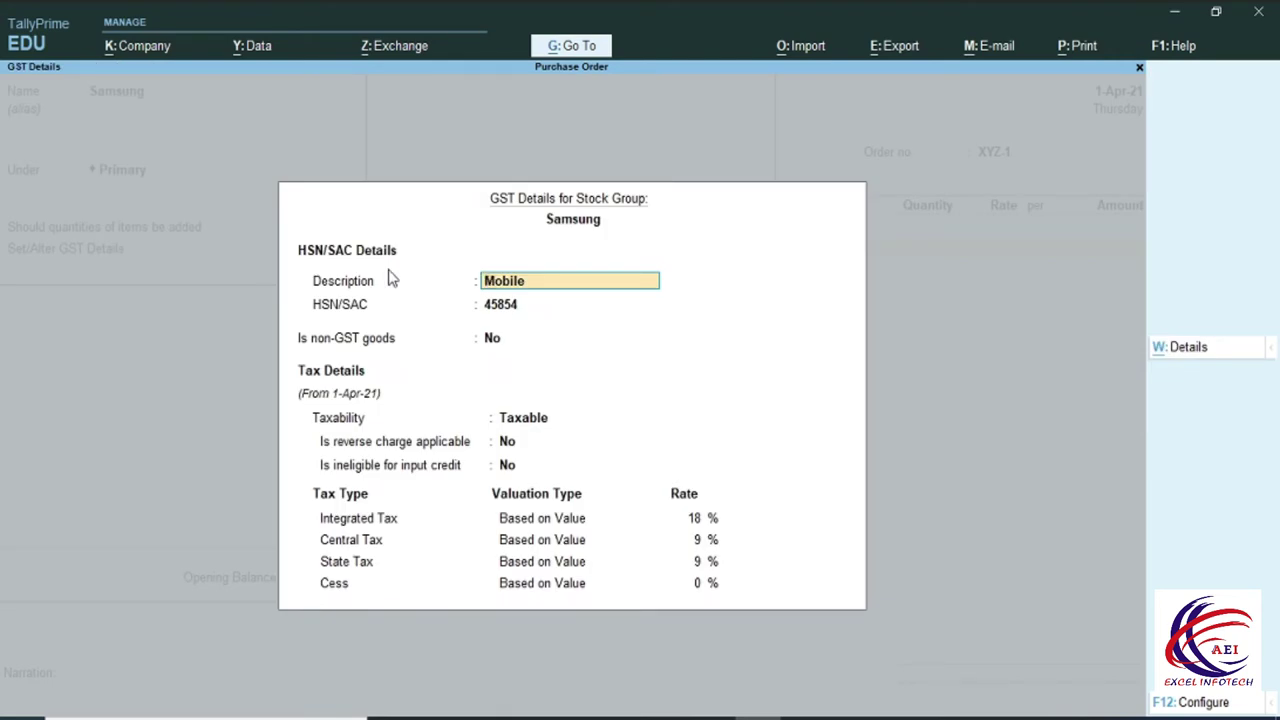
pyautogui.press('Return')
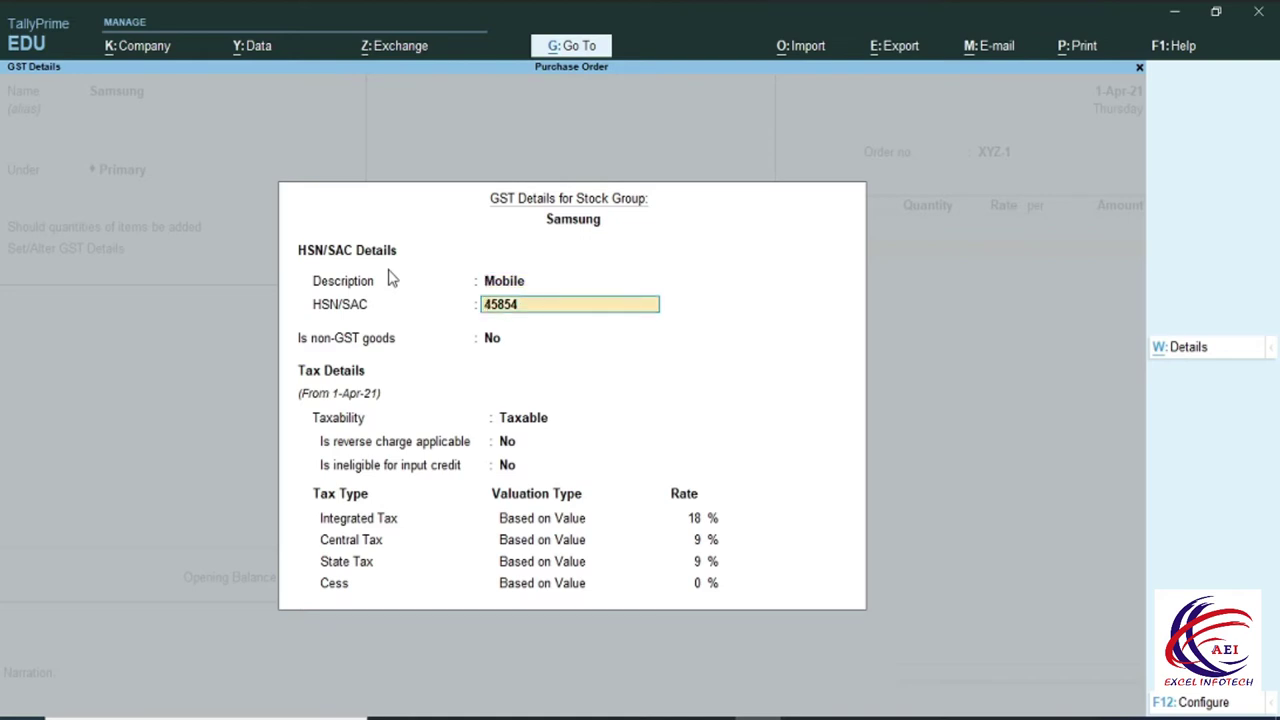
pyautogui.press('Return')
pyautogui.press('Return')
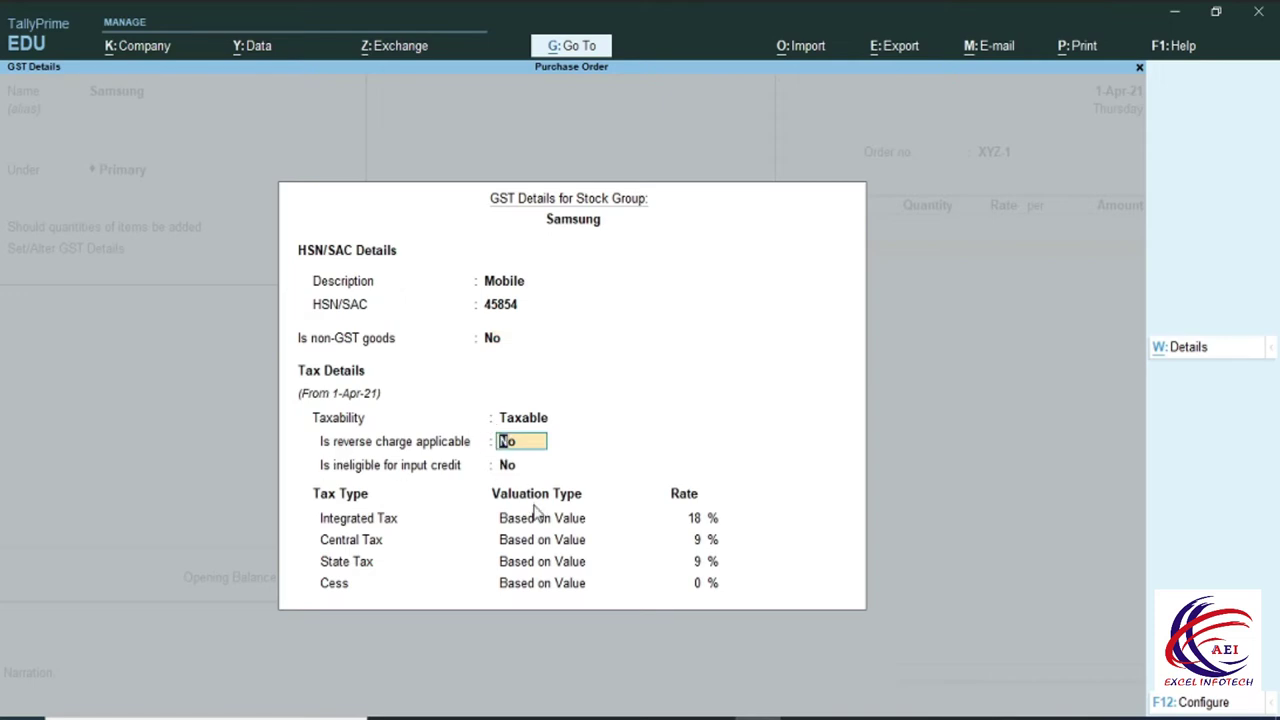
pyautogui.press('Return')
pyautogui.press('Return')
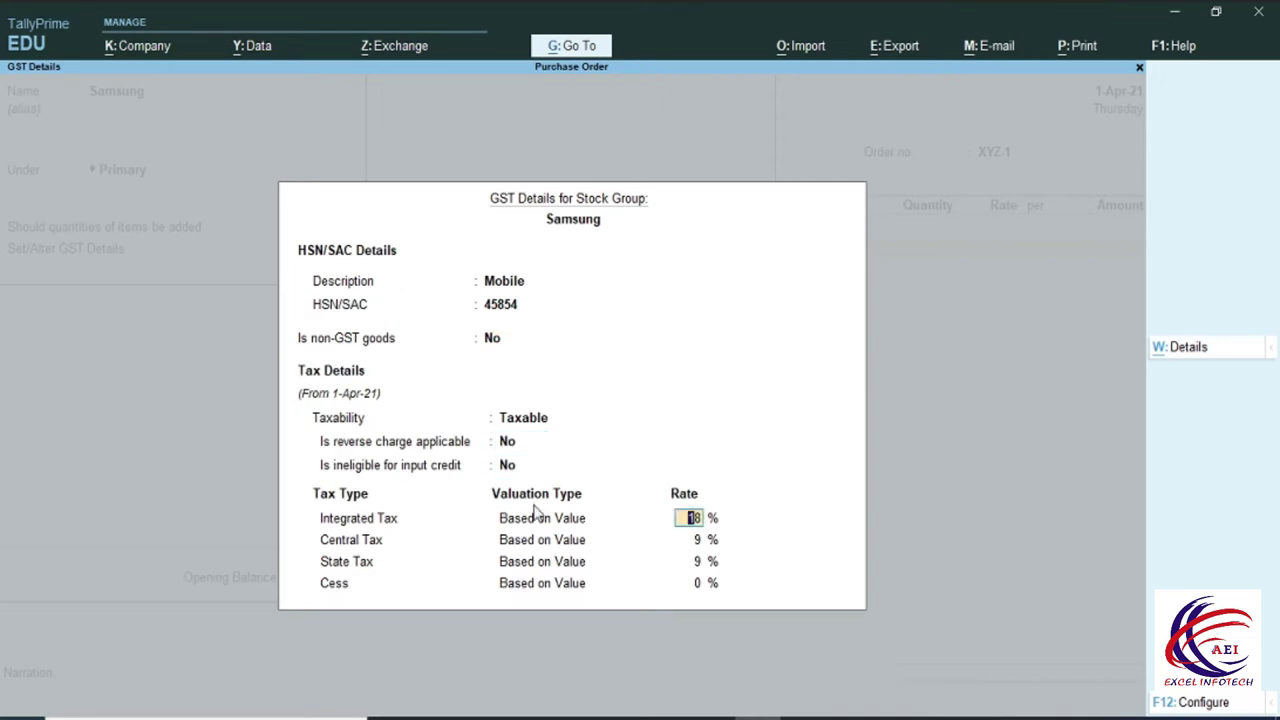
pyautogui.press('Return')
pyautogui.press('Return')
pyautogui.press('Return')
pyautogui.press('Return')
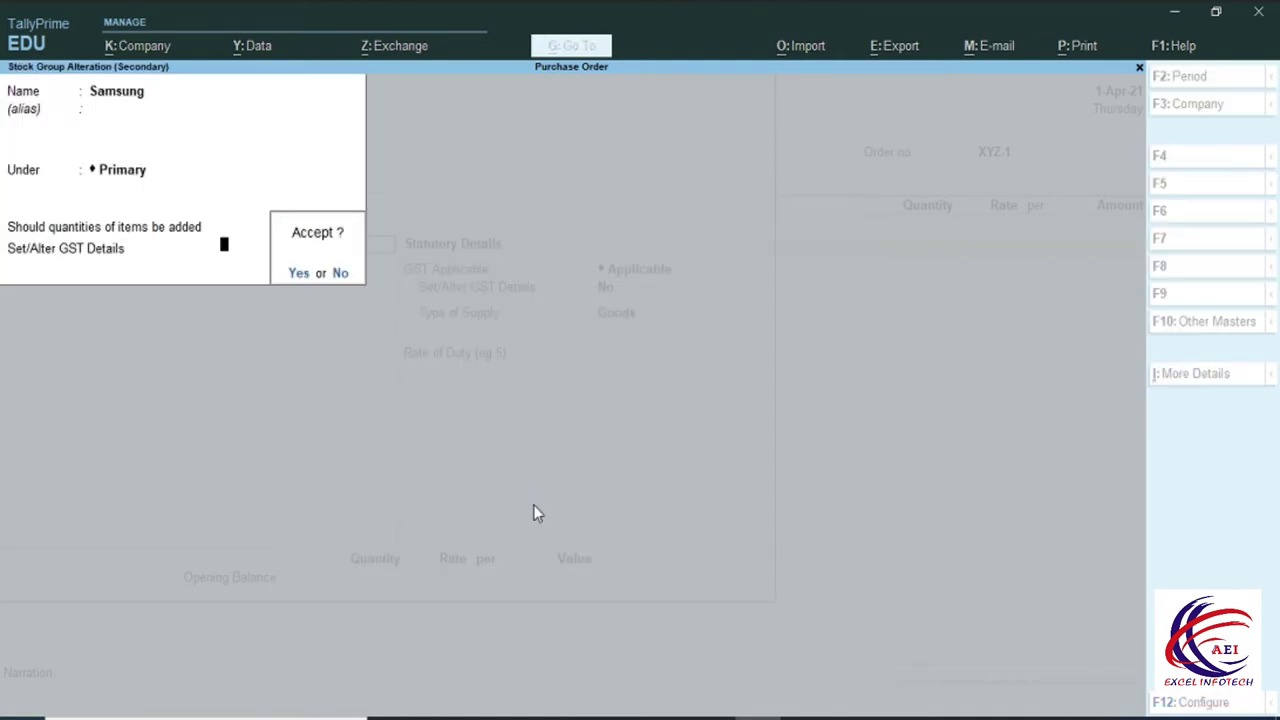
pyautogui.press('Return')
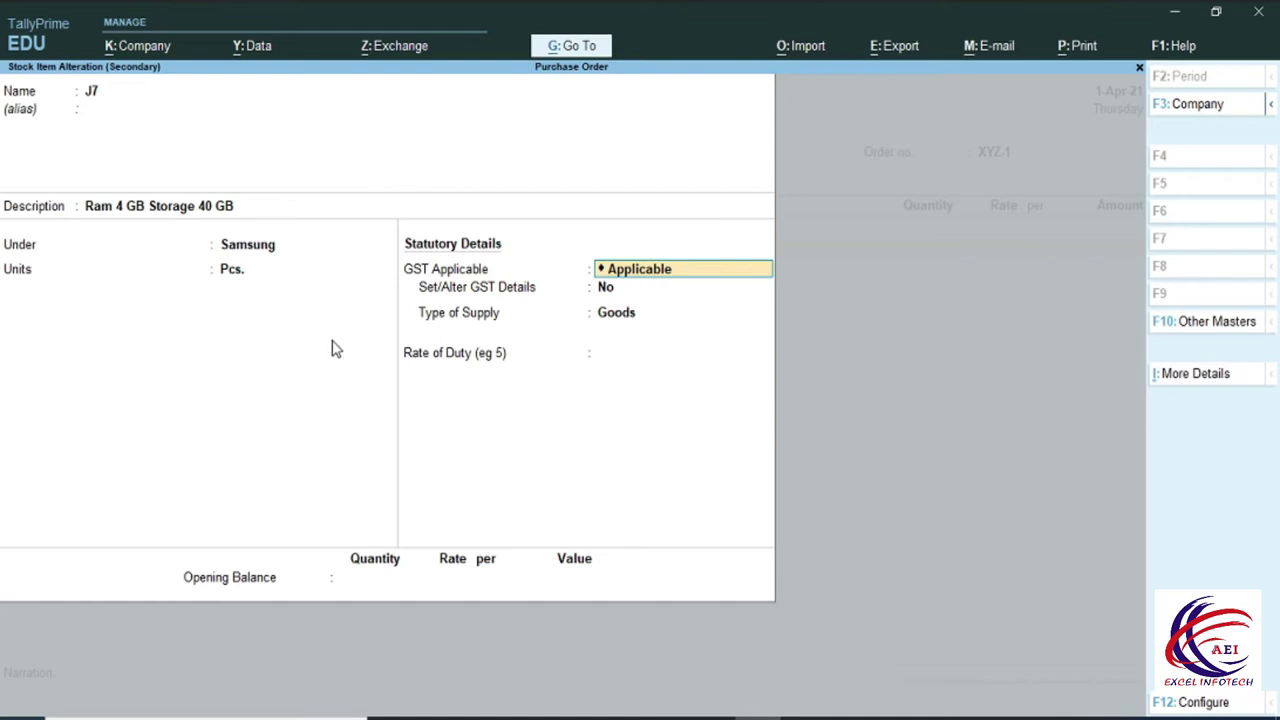
# - Save stock item J7 as GST applicable Goods with rate of duty 0
pyautogui.press('Return')
pyautogui.press('Return')
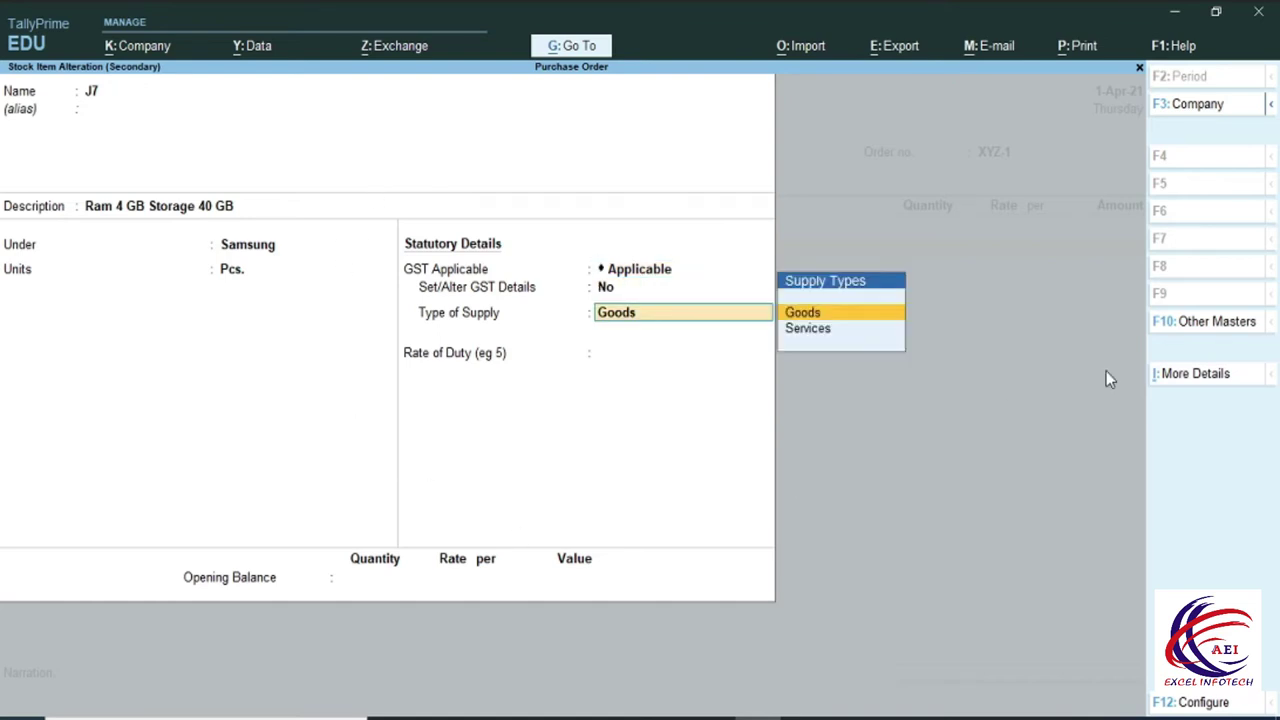
pyautogui.press('Return')
pyautogui.press('Return')
pyautogui.press('Return')
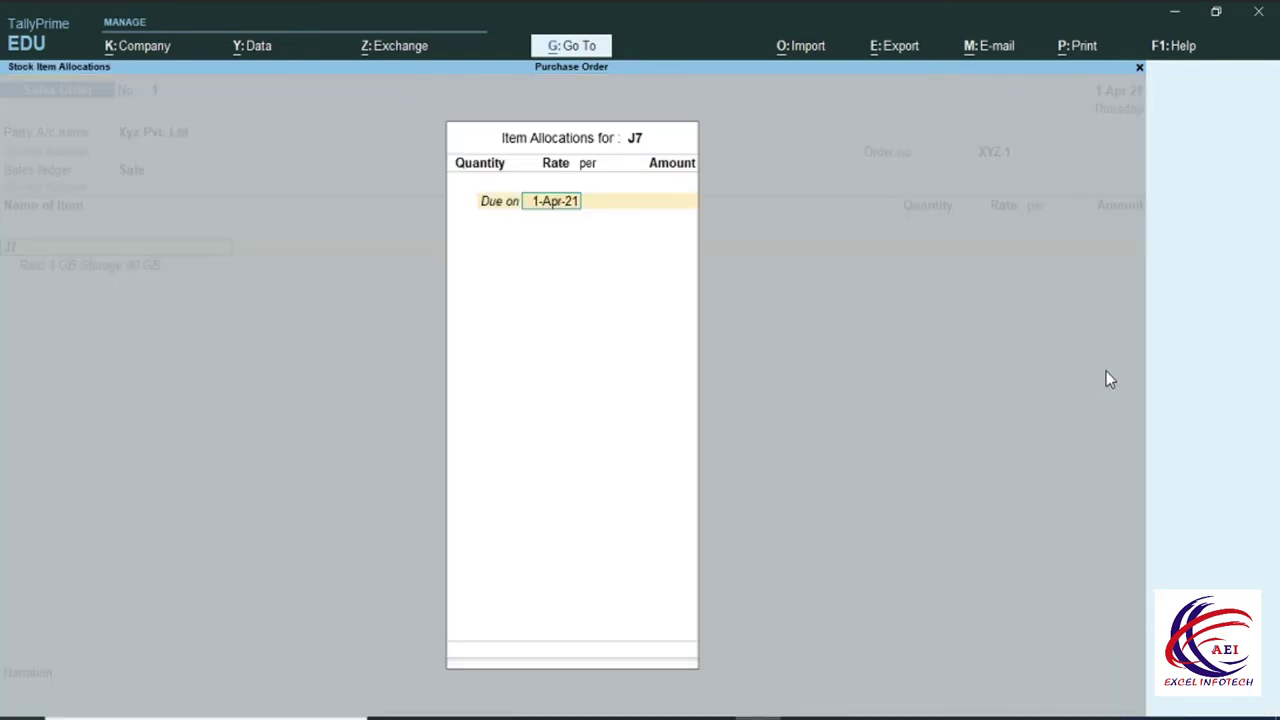
pyautogui.press('Return')
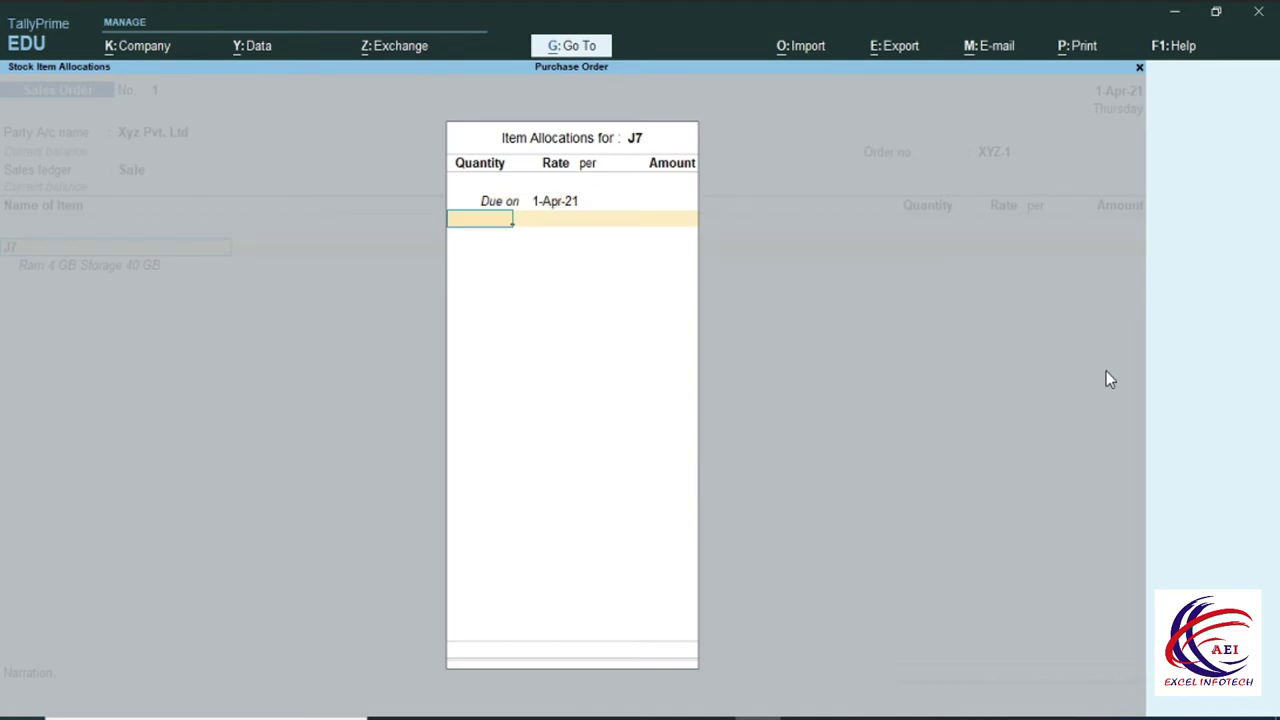
# - Allocate 50 Pcs of J7 at 15,000.00 each, giving a line of 7,50,000.00
pyautogui.write('50')
pyautogui.press('Return')
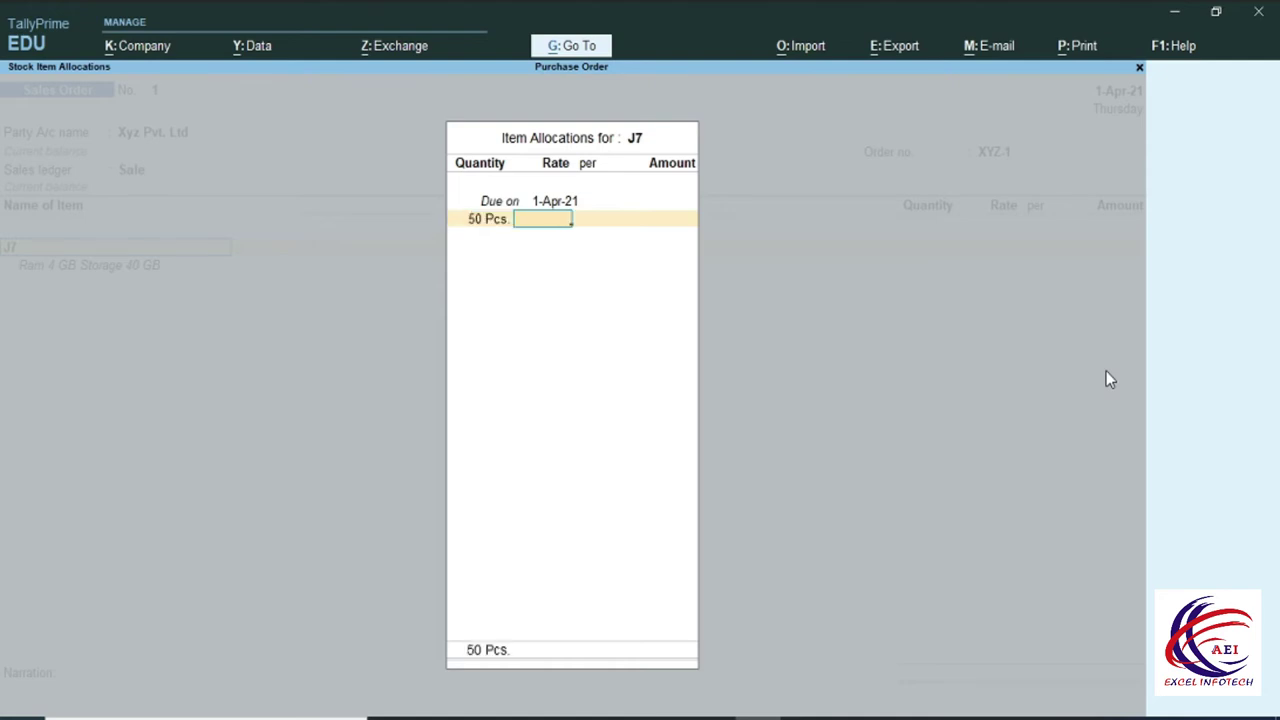
pyautogui.write('15000')
pyautogui.press('Return')
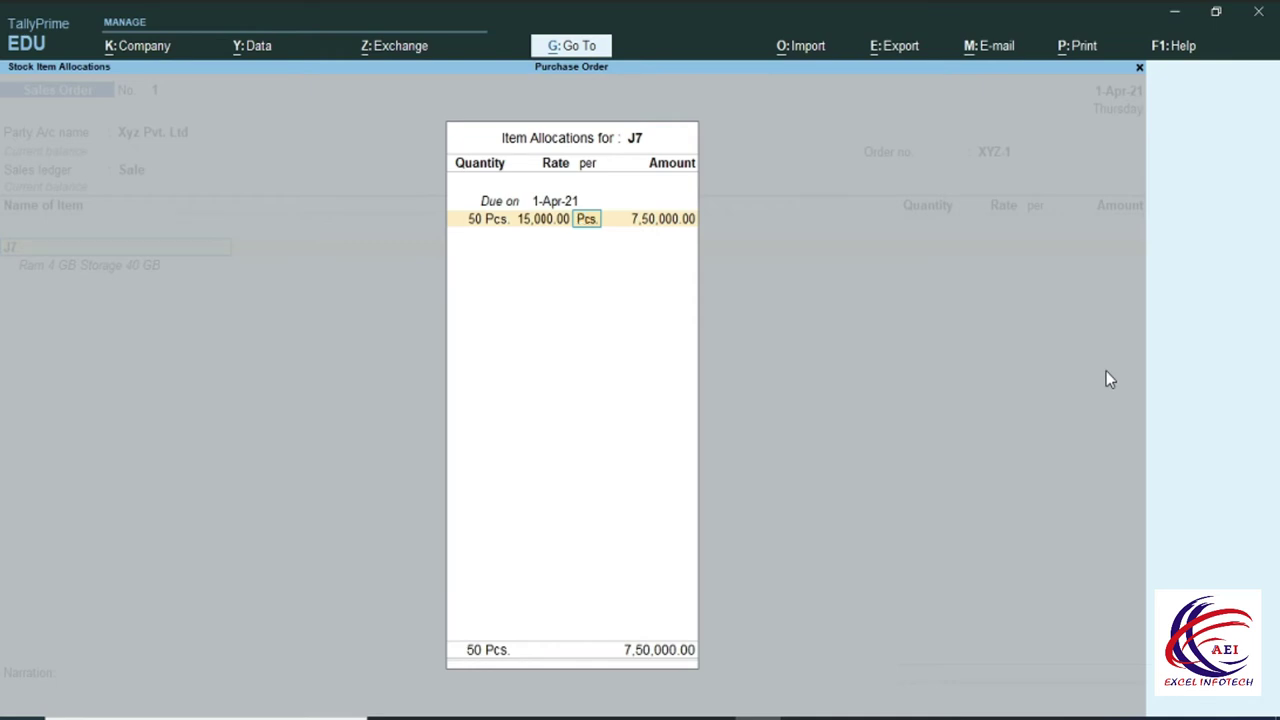
pyautogui.press('Return')
pyautogui.press('Return')
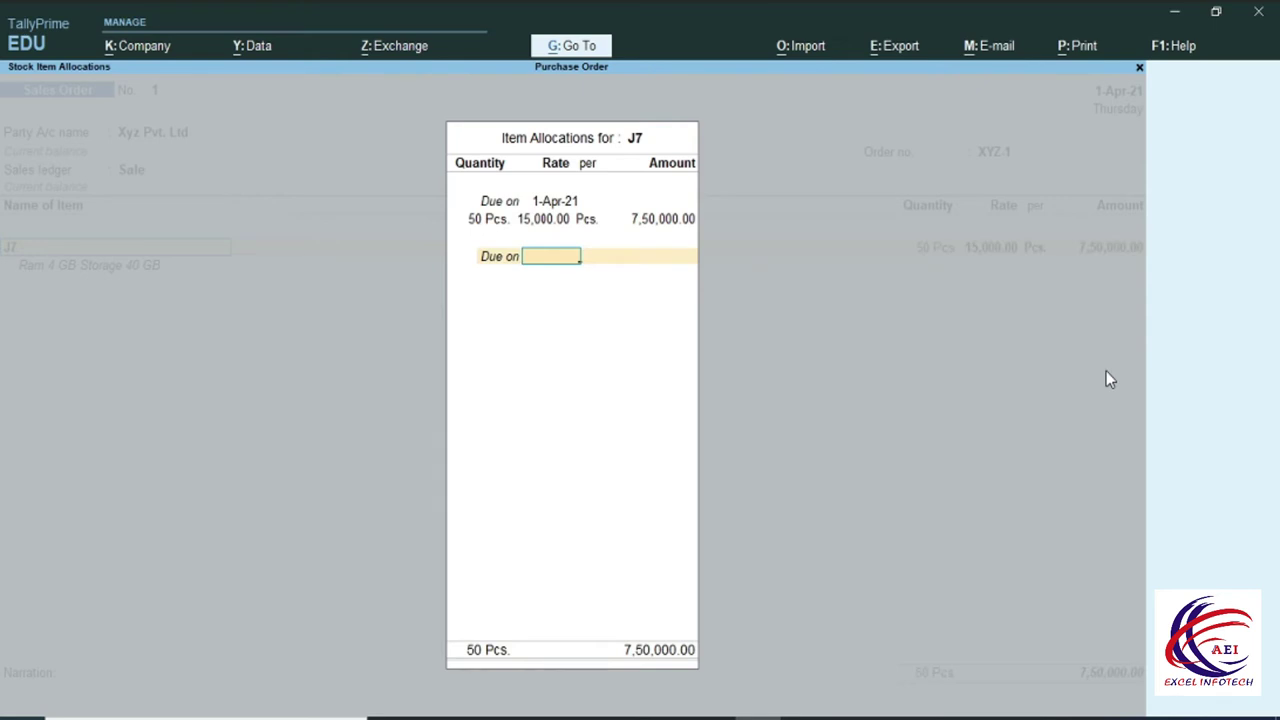
pyautogui.press('Return')
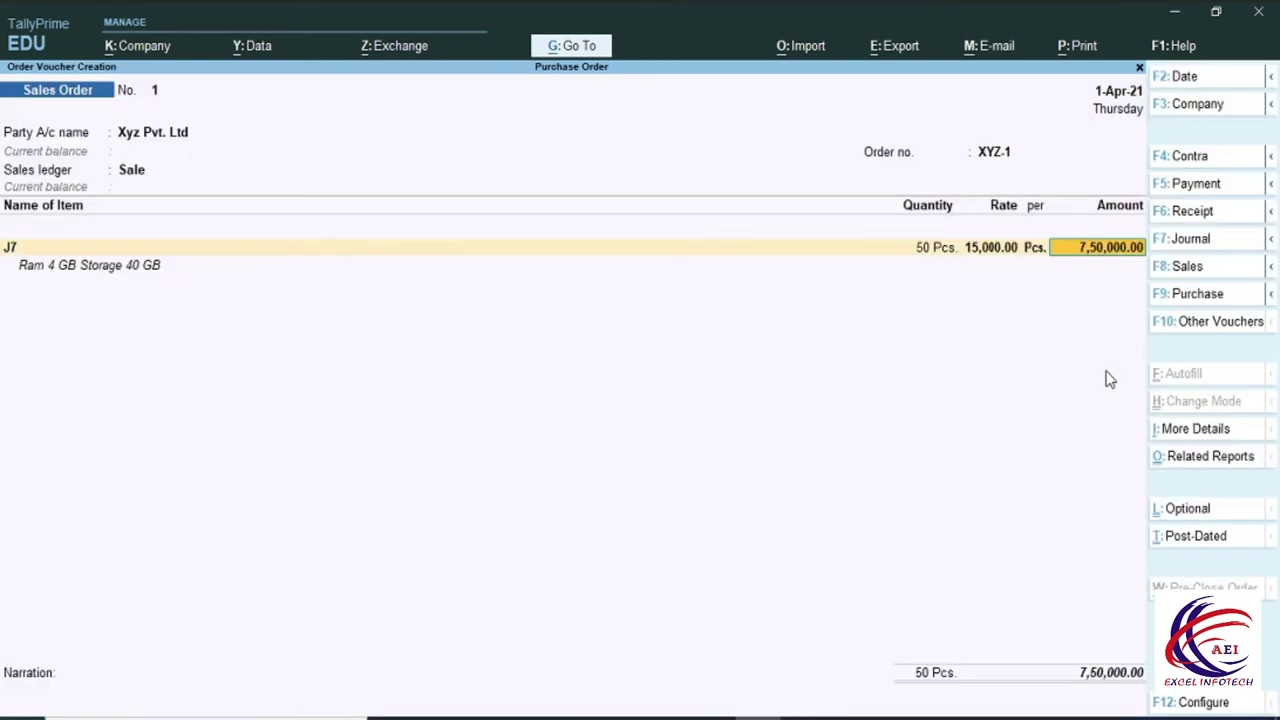
pyautogui.press('Return')
# - Create a CGST ledger under Duties & Taxes (GST, Central Tax) and add it at 67,500.00
pyautogui.press('Return')
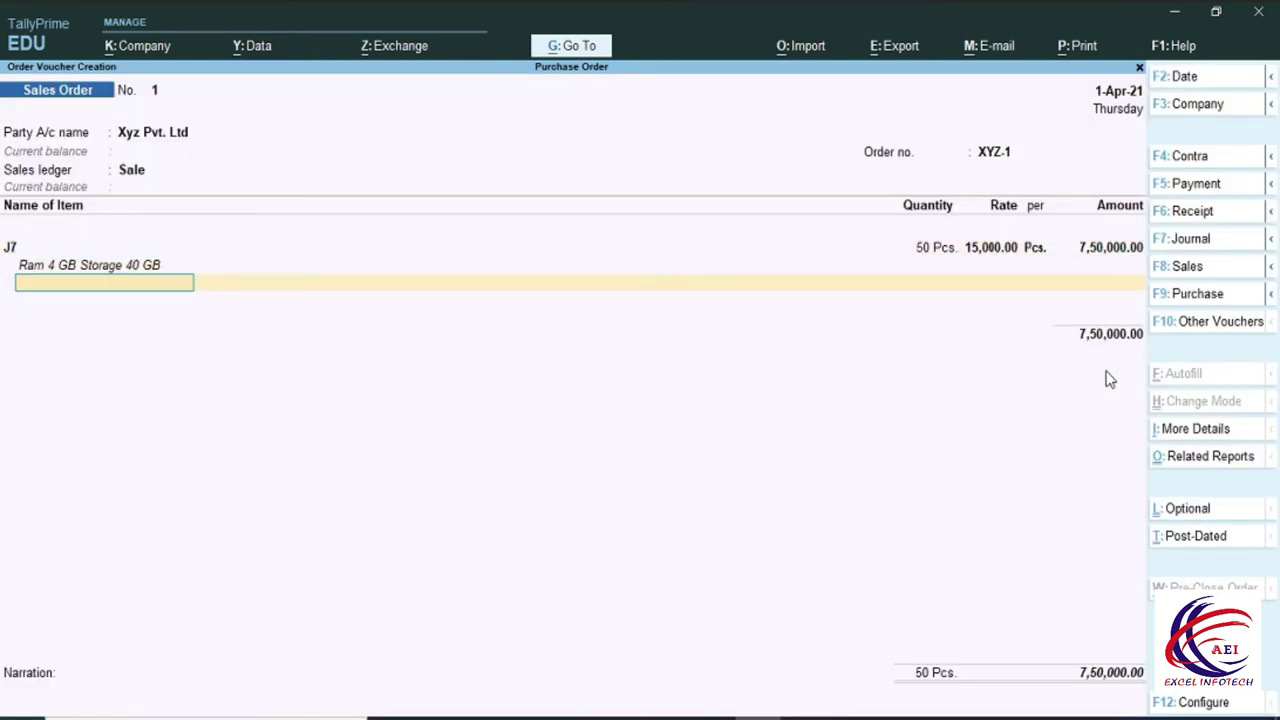
pyautogui.press('Return')
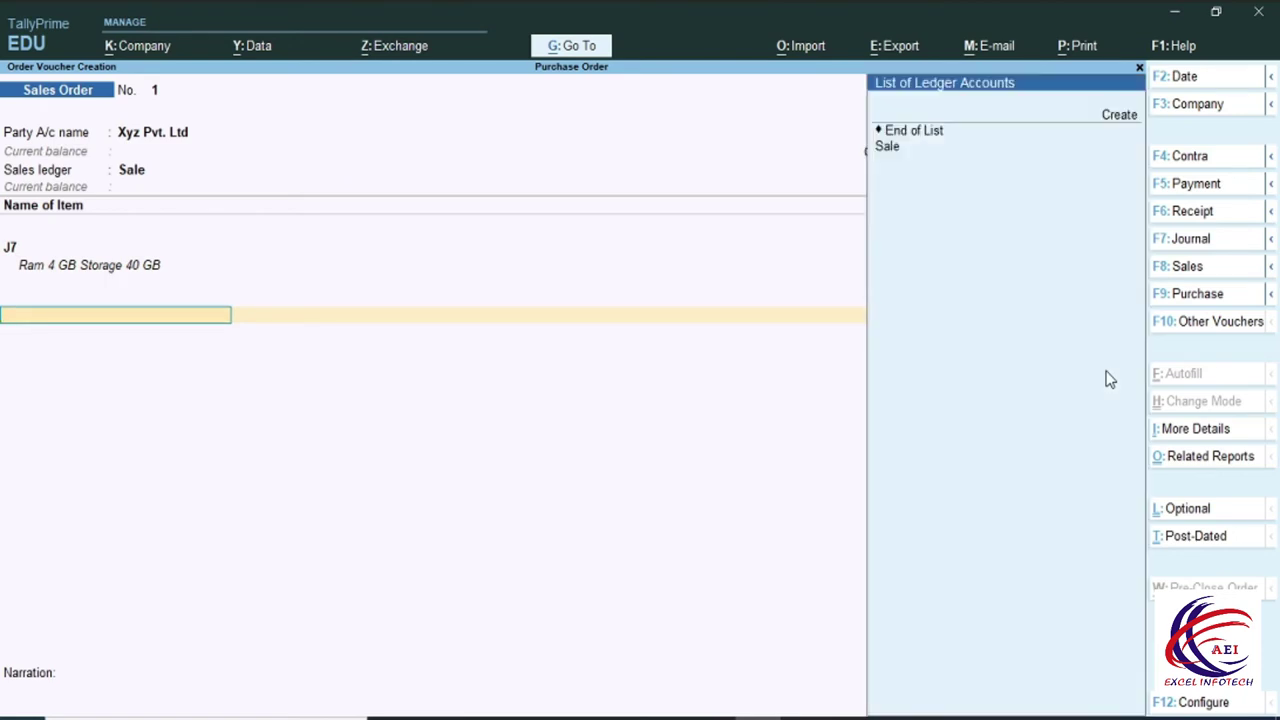
pyautogui.hotkey('alt', 'c')
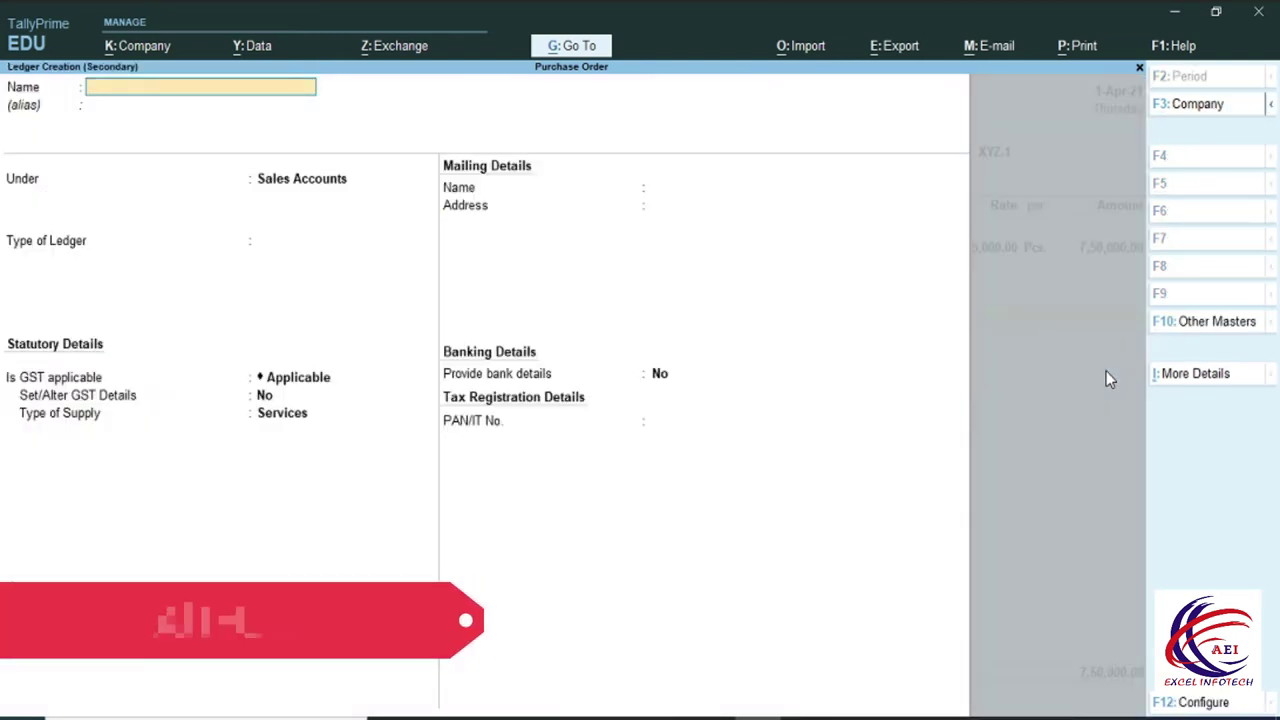
pyautogui.write('CGST')
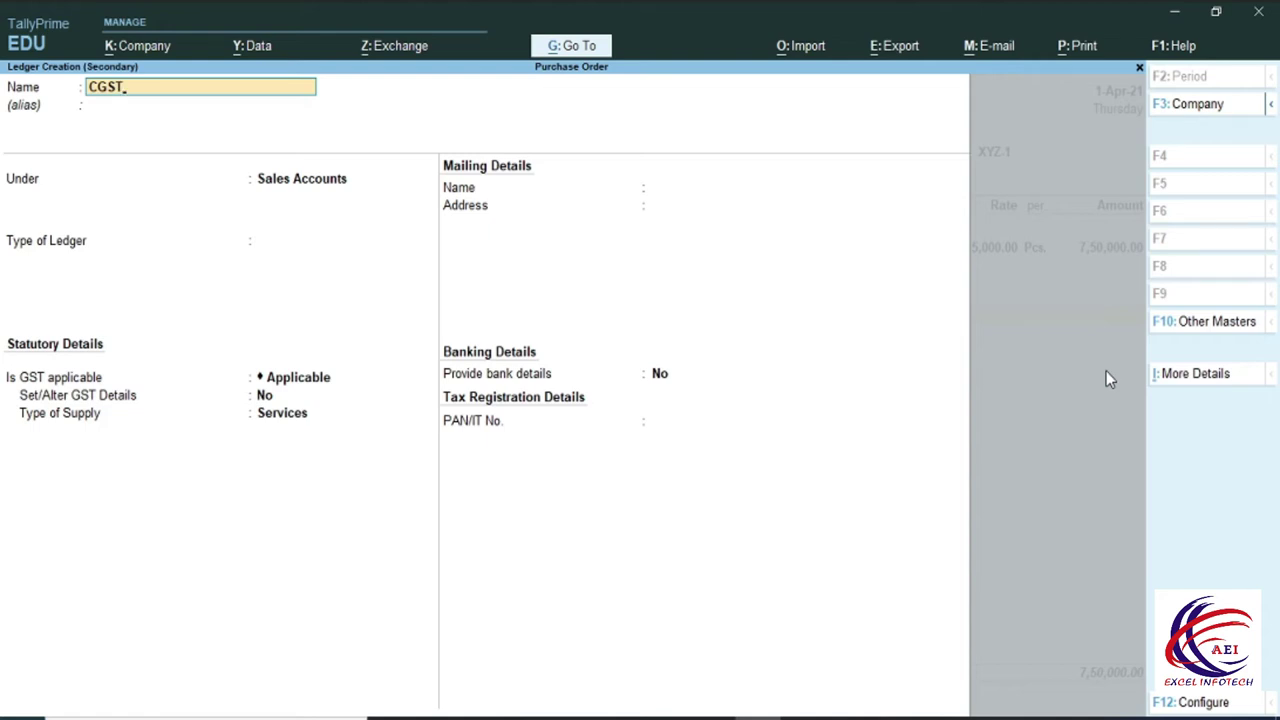
pyautogui.press('Return')
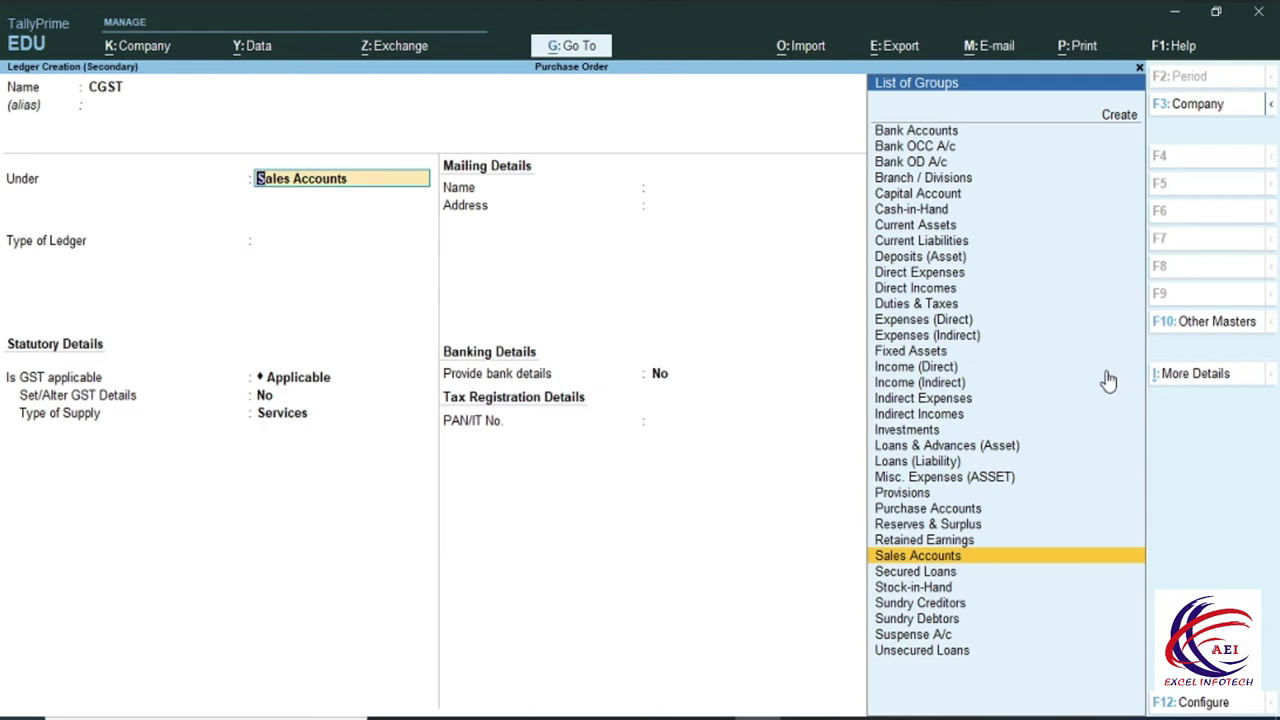
pyautogui.write('D')
pyautogui.press('Down')
pyautogui.press('Down')
pyautogui.press('Down')
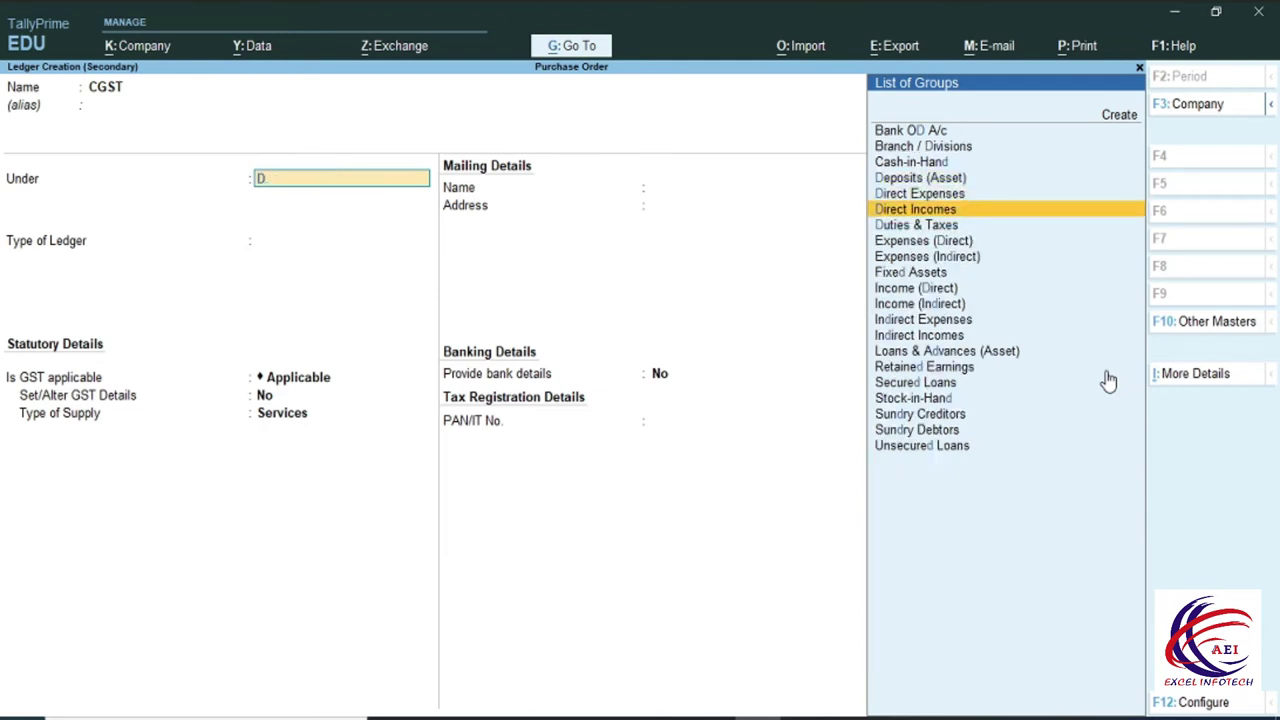
pyautogui.press('Return')
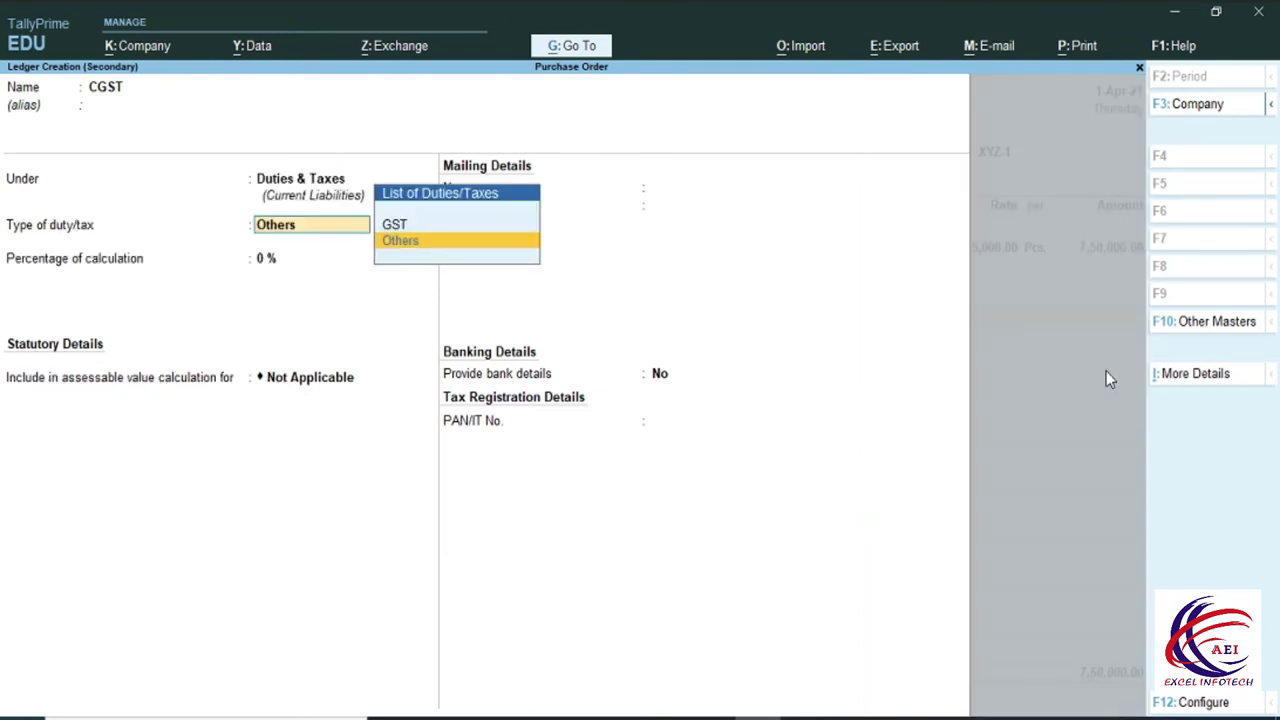
pyautogui.press('Up')
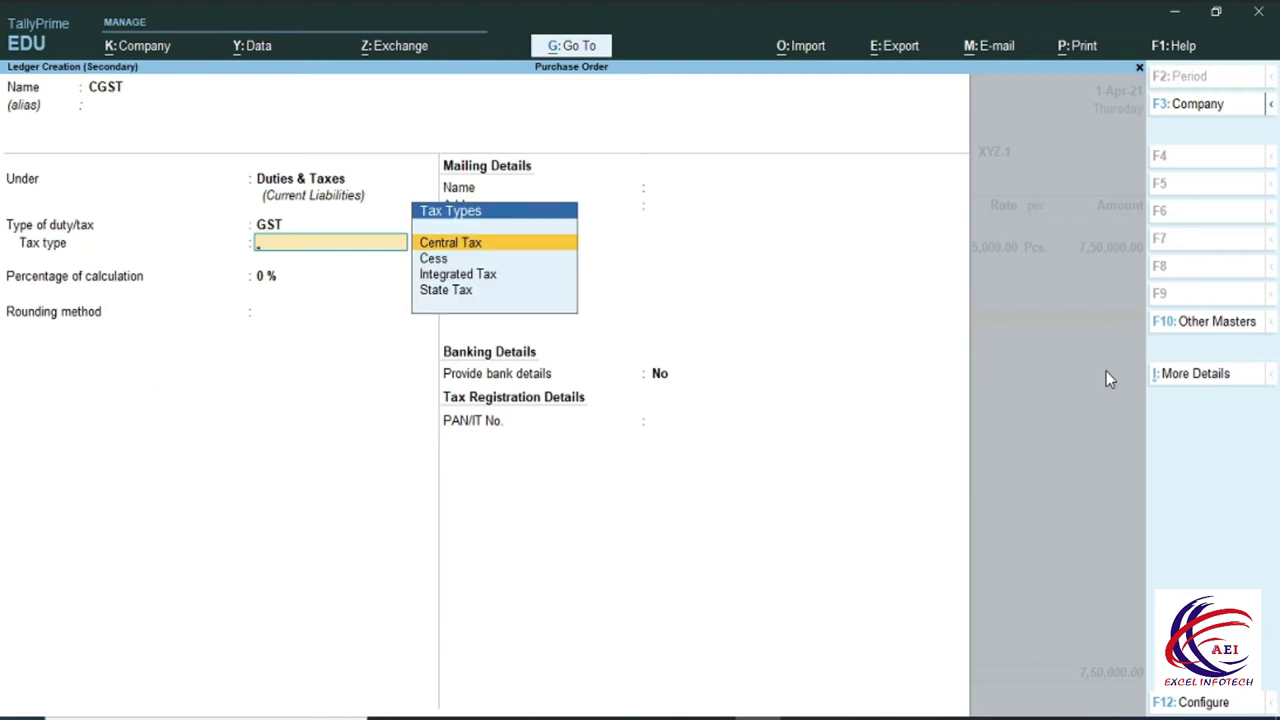
pyautogui.press('Return')
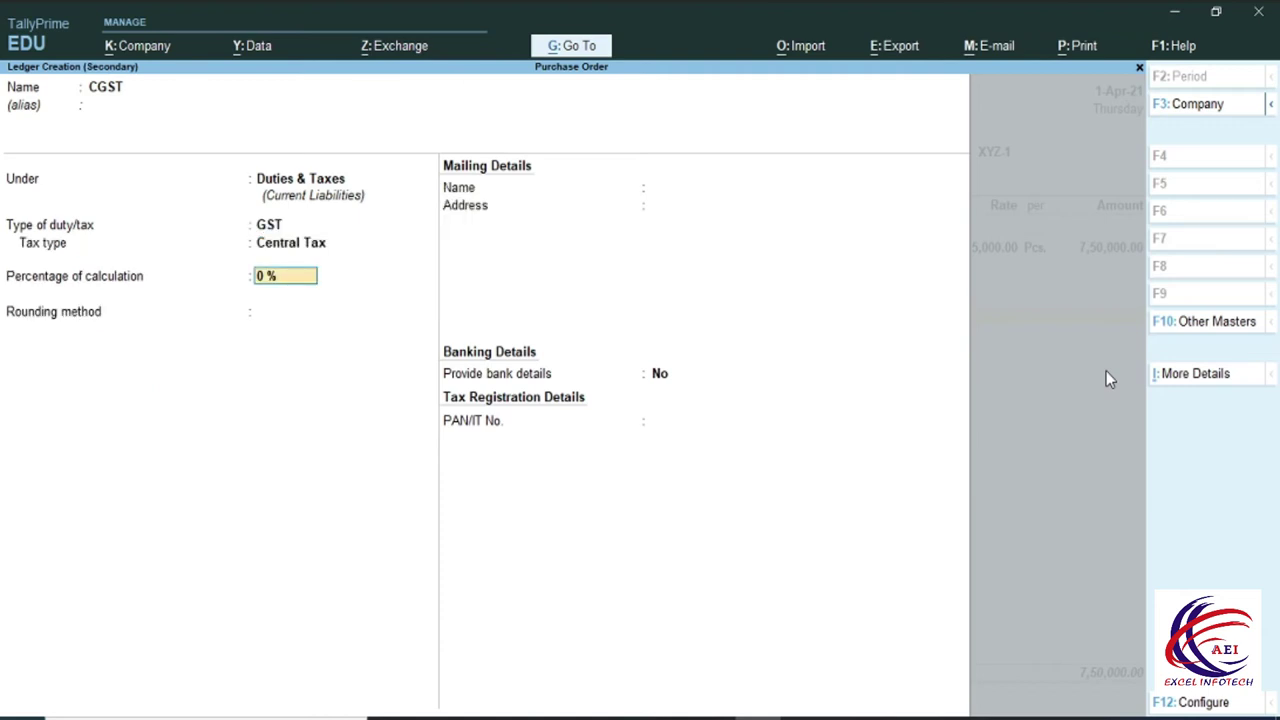
pyautogui.press('Return')
pyautogui.press('Return')
pyautogui.press('Return')
pyautogui.press('Return')
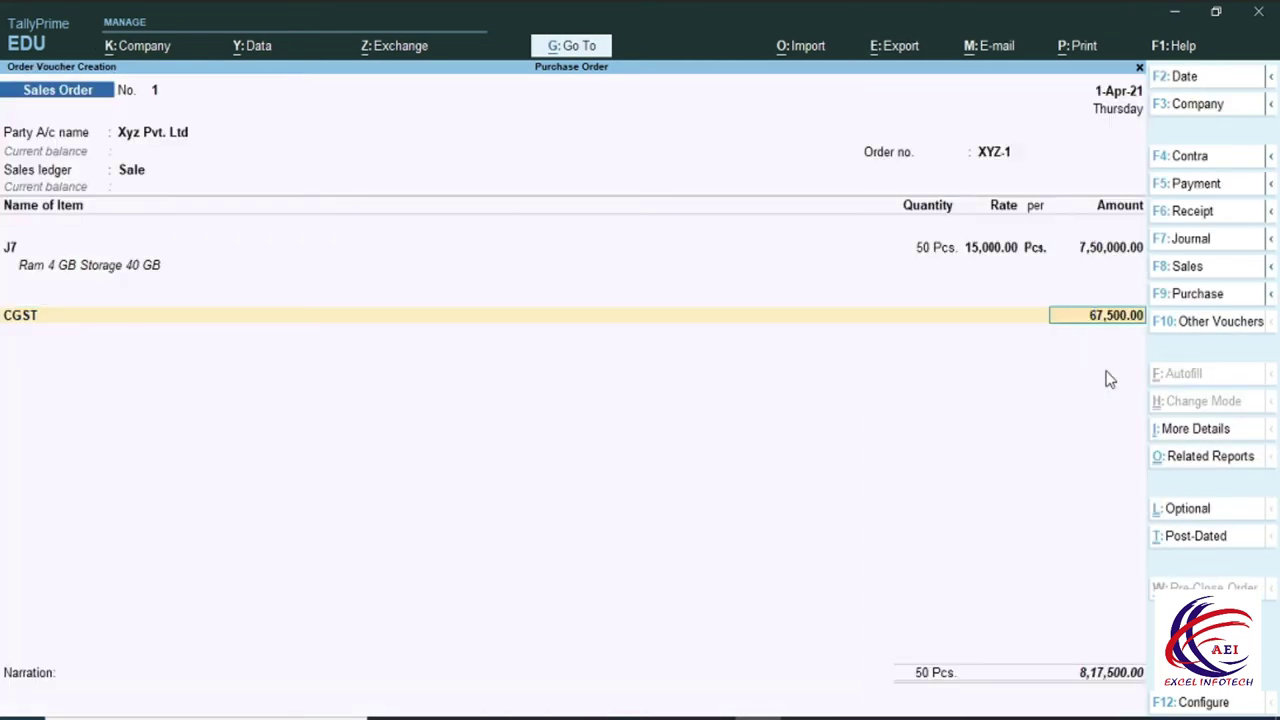
pyautogui.press('Return')
# - Create an SGST ledger under Duties & Taxes (GST, State Tax) and add it at 67,500.00
pyautogui.hotkey('alt', 'c')
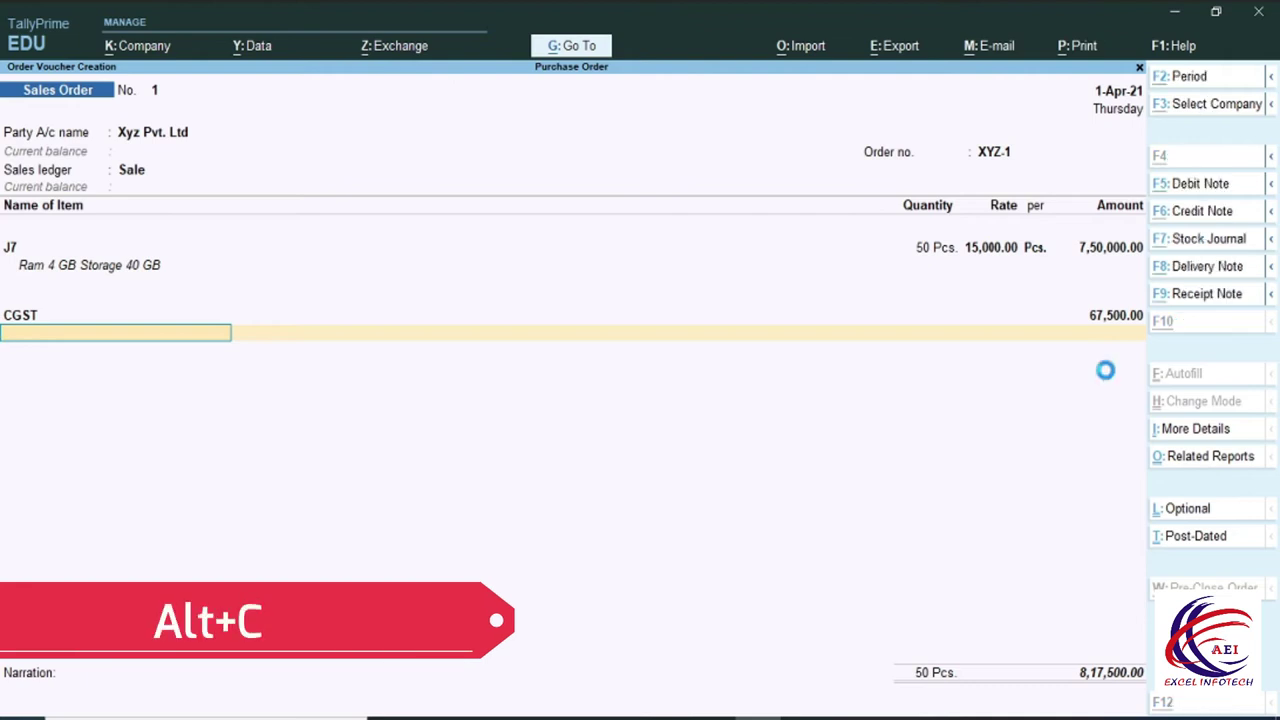
pyautogui.write('S')
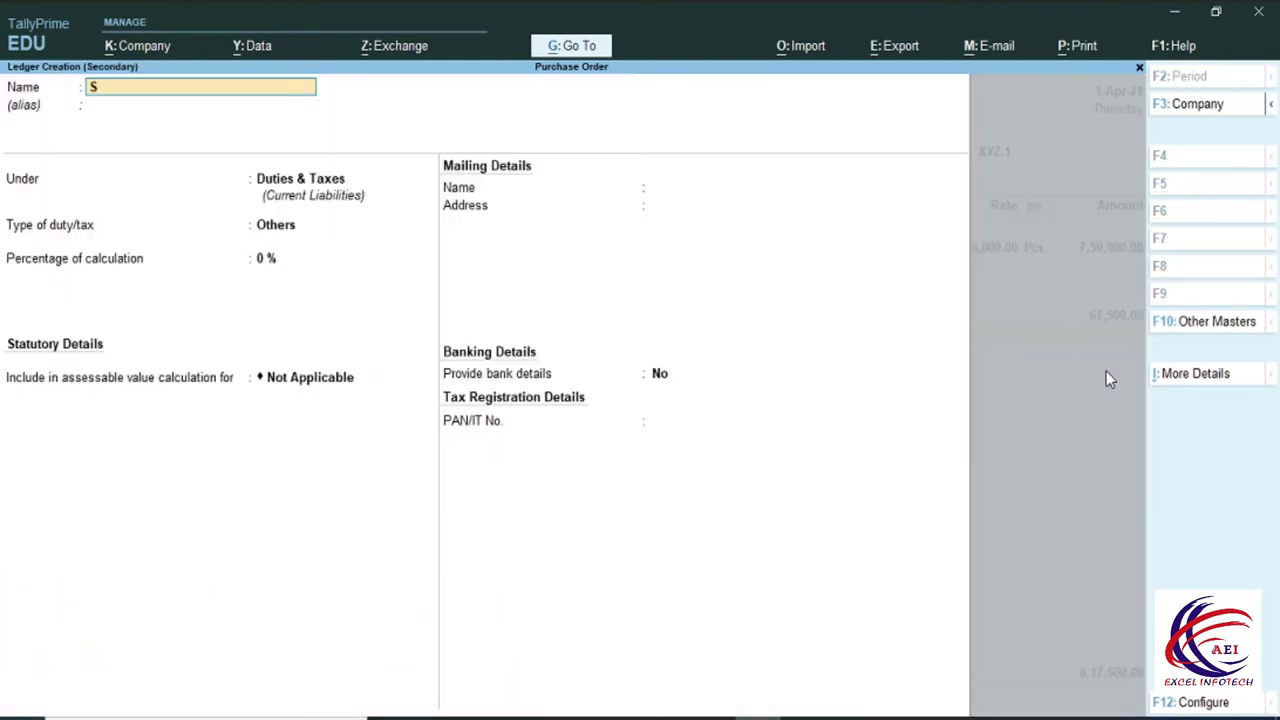
pyautogui.write('GST')
pyautogui.press('Return')
pyautogui.press('Return')
pyautogui.press('Up')
pyautogui.press('Return')
pyautogui.press('Down')
pyautogui.press('Down')
pyautogui.press('Down')
pyautogui.press('Return')
pyautogui.press('Return')
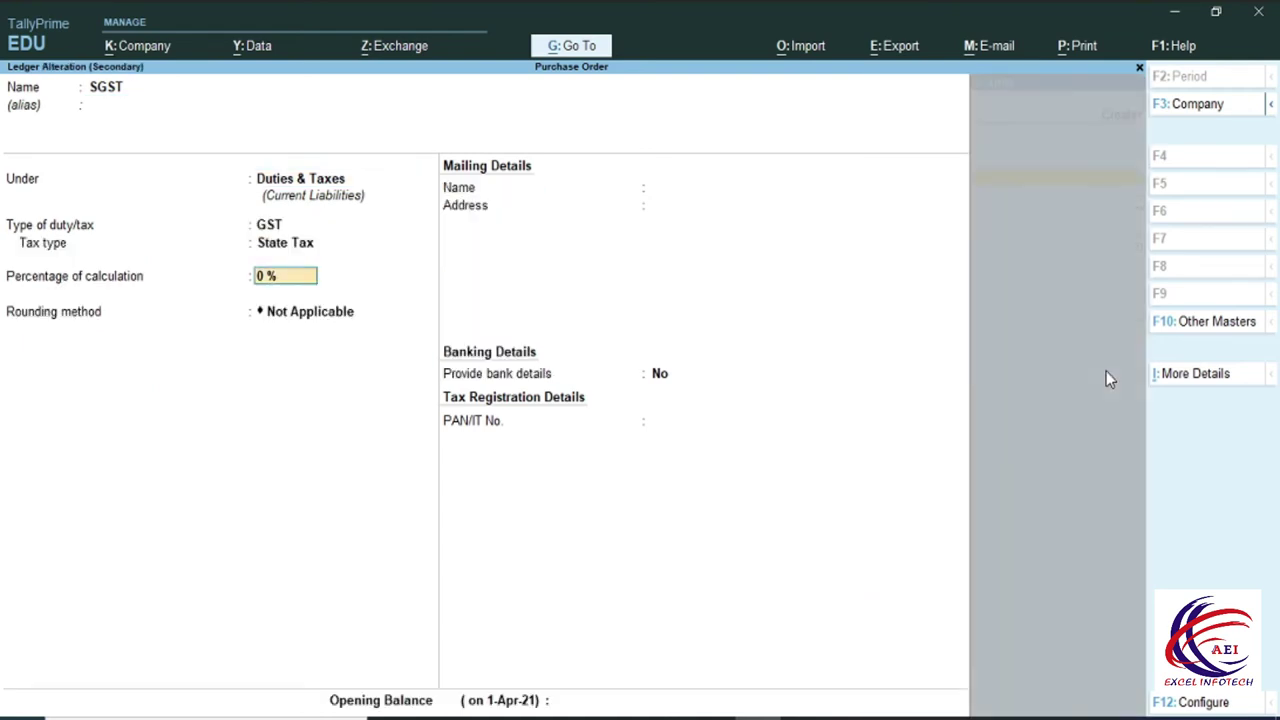
pyautogui.press('Return')
pyautogui.press('Return')
pyautogui.press('Return')
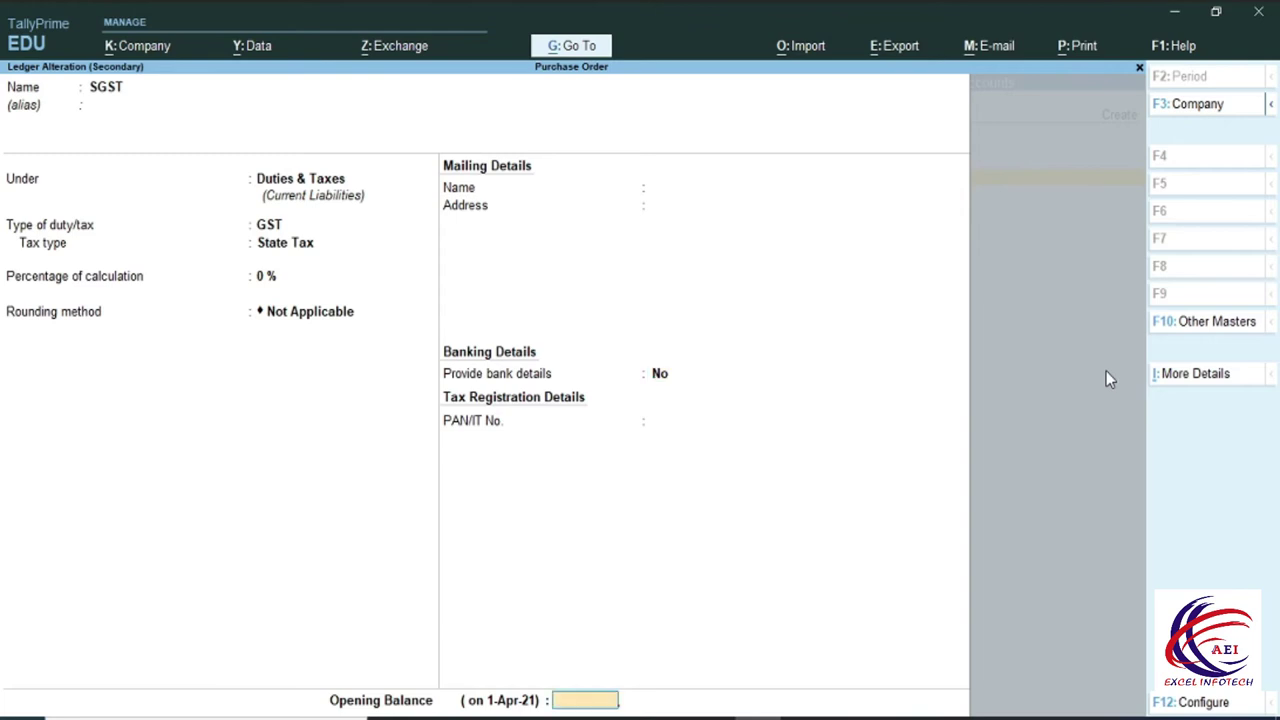
pyautogui.press('Return')
pyautogui.press('Return')
pyautogui.press('Return')
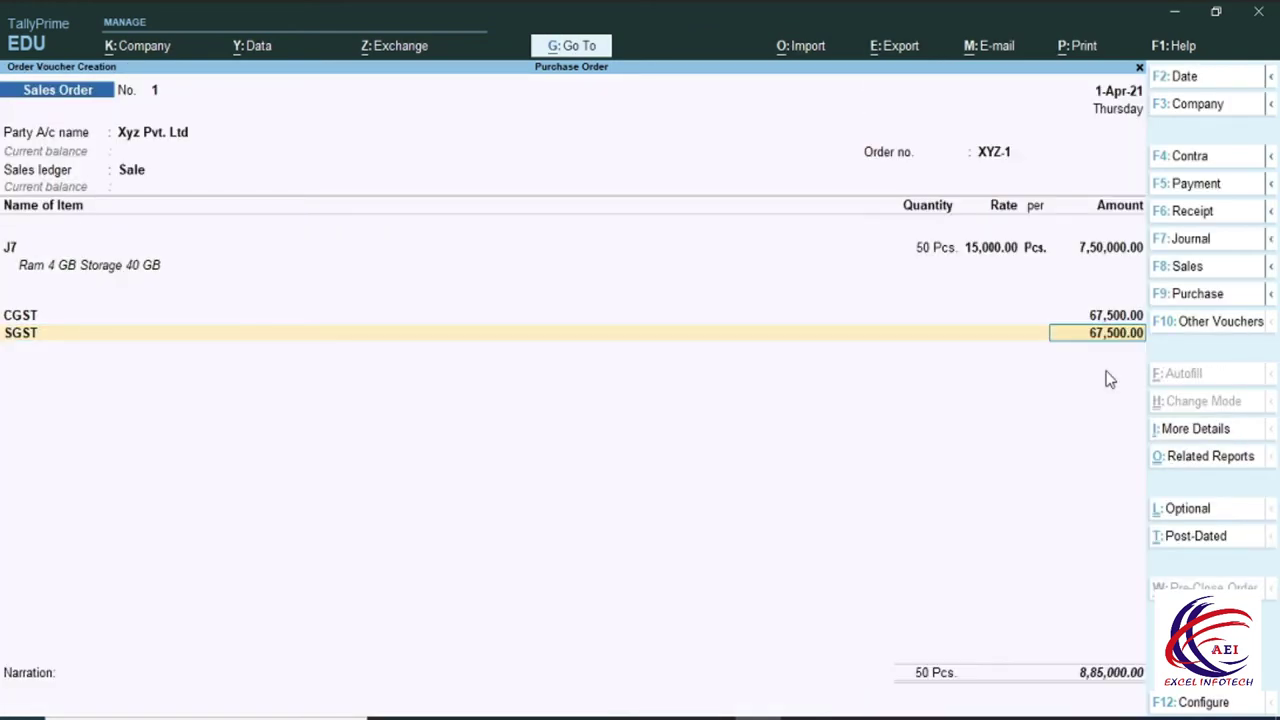
pyautogui.press('Return')
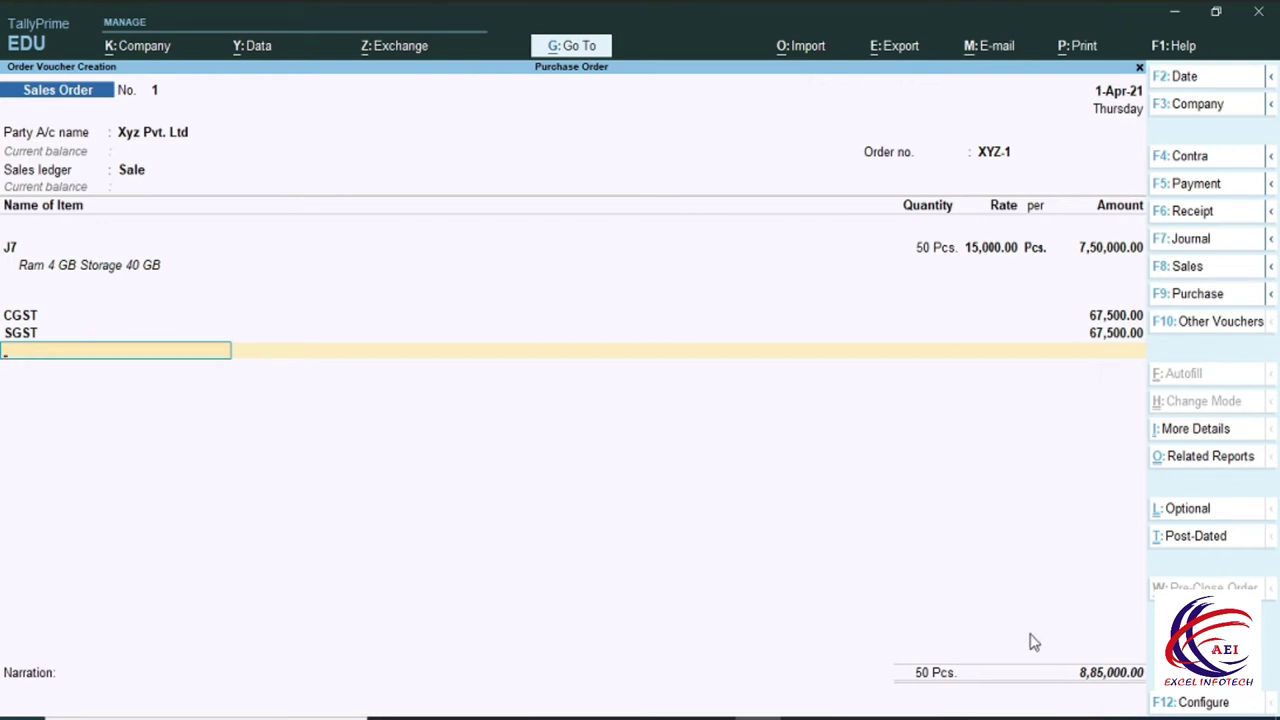
# - Accept sales order XYZ-1 at 8,85,000.00, then quit the blank follow-up voucher
pyautogui.press('Return')
pyautogui.press('Return')
pyautogui.press('Return')
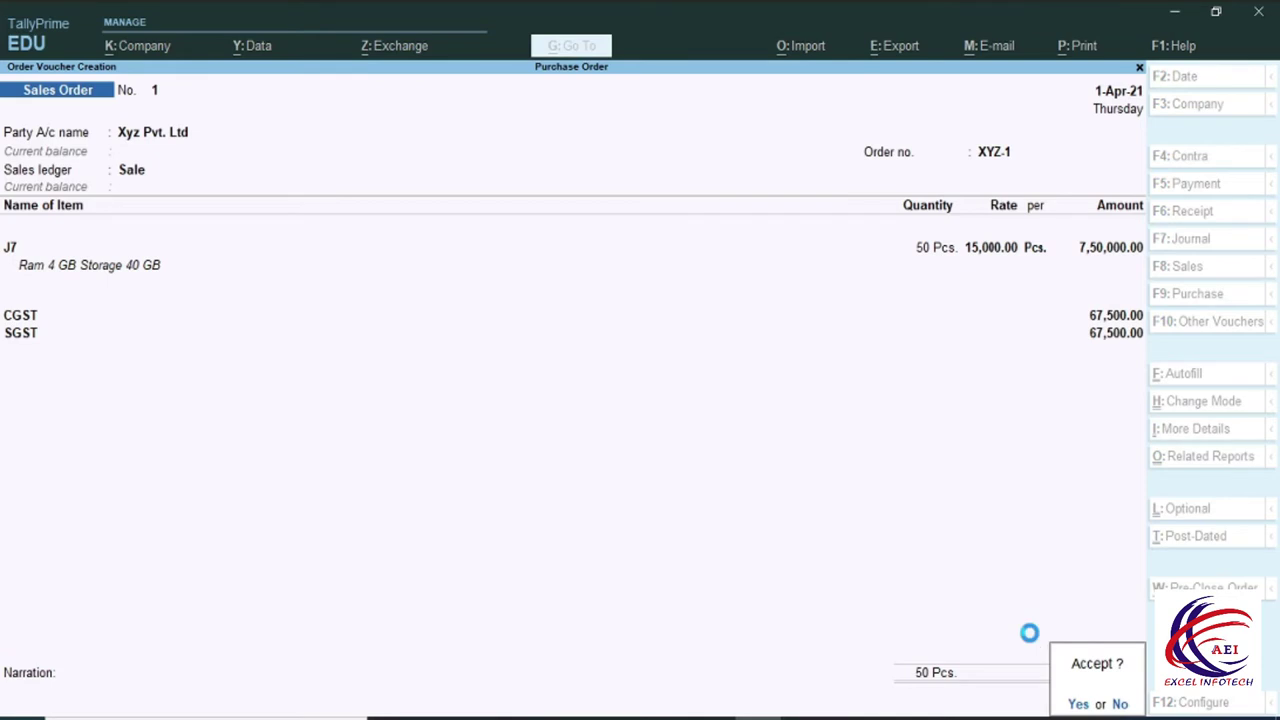
pyautogui.press('Return')
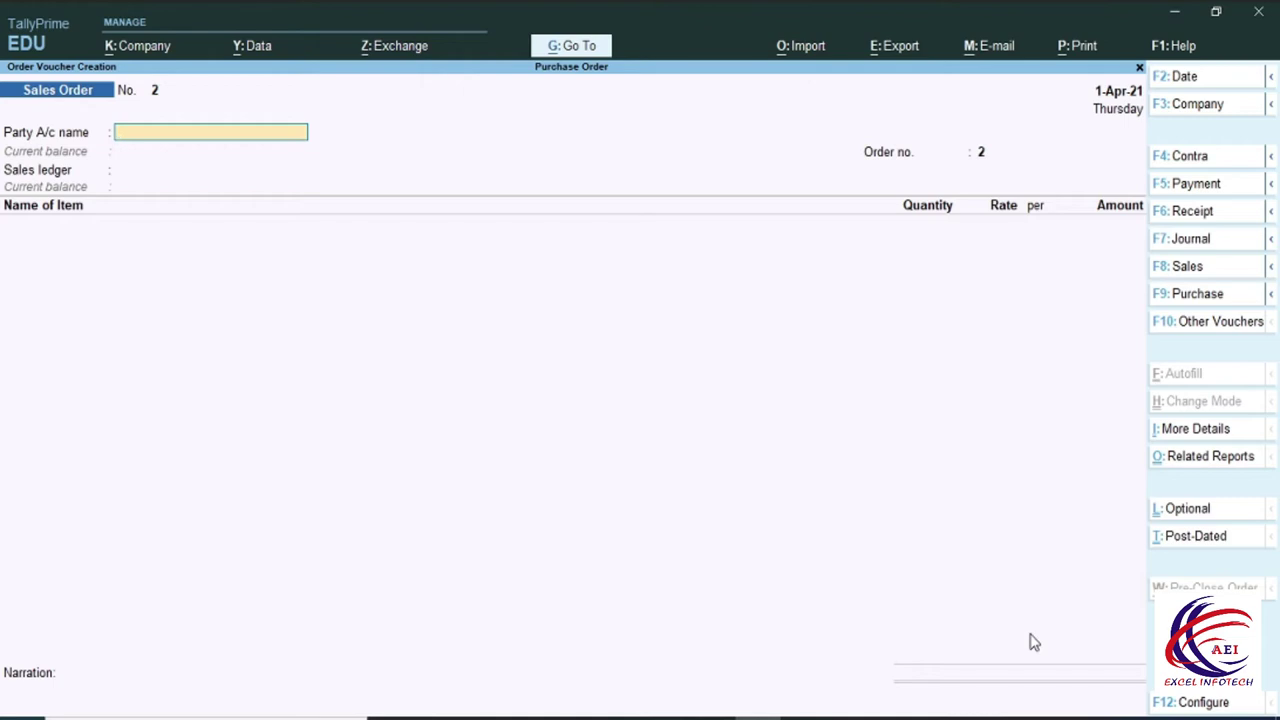
pyautogui.press('Escape')
pyautogui.press('Return')
# - Drill from the Balance Sheet through Current Assets and closing stock to Samsung's J7, then back out
pyautogui.press('Down')
pyautogui.press('Down')
pyautogui.press('Down')
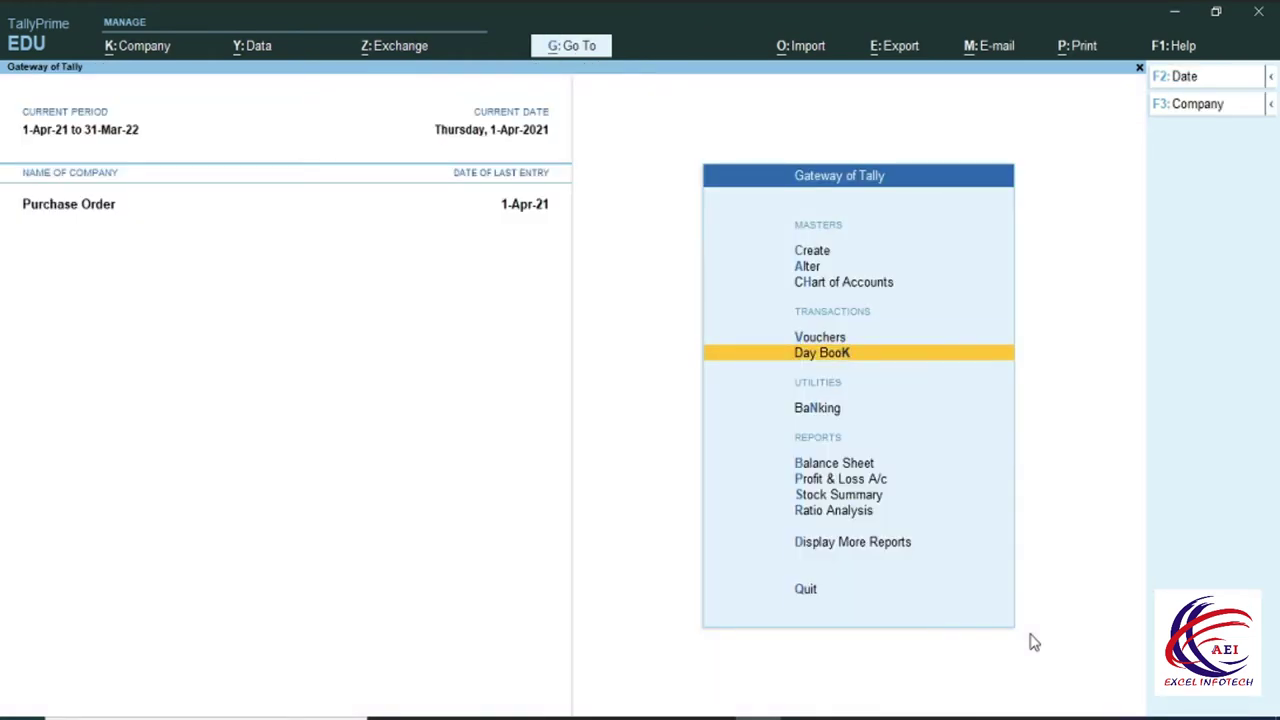
pyautogui.press('Return')
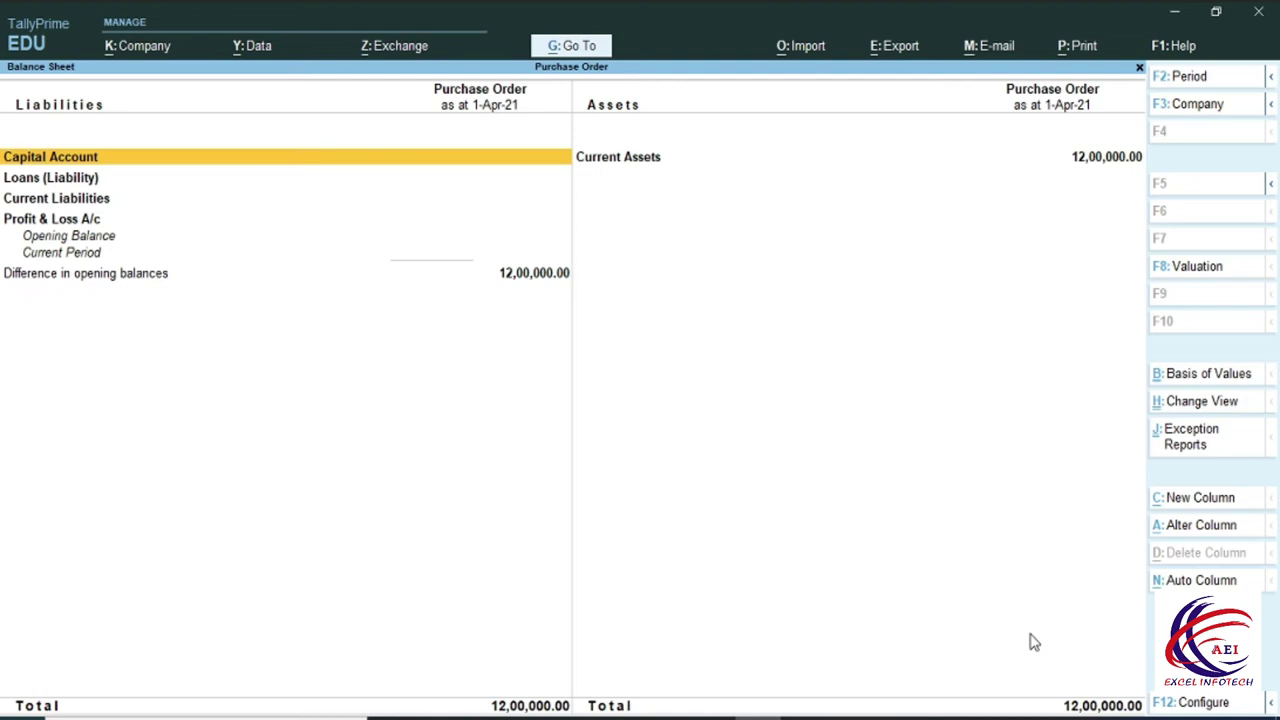
pyautogui.press('Right')
pyautogui.press('Return')
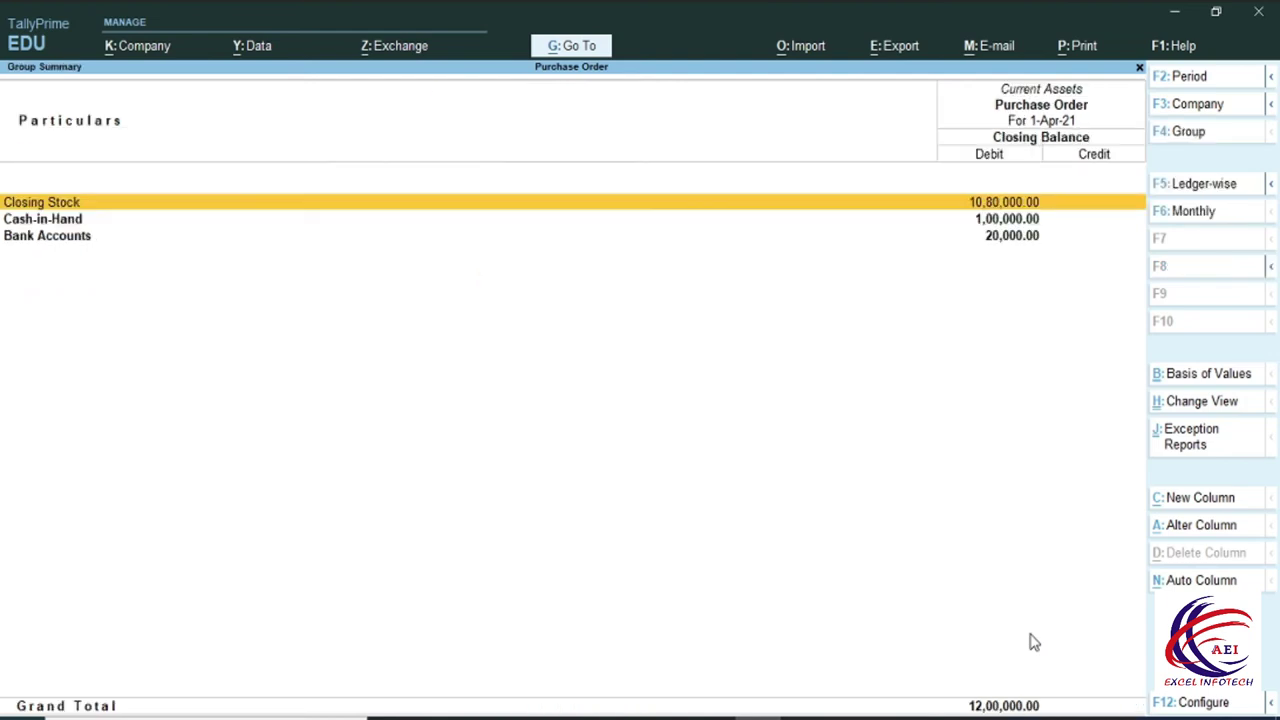
pyautogui.press('Return')
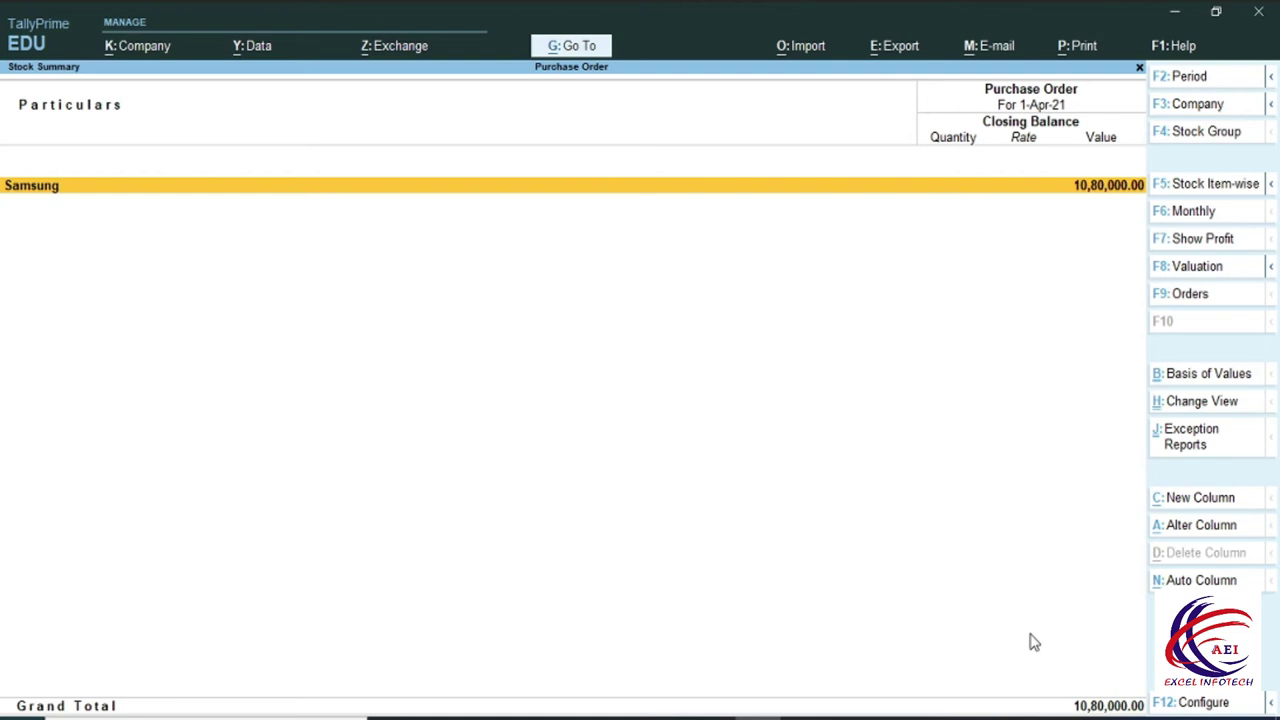
pyautogui.press('Return')
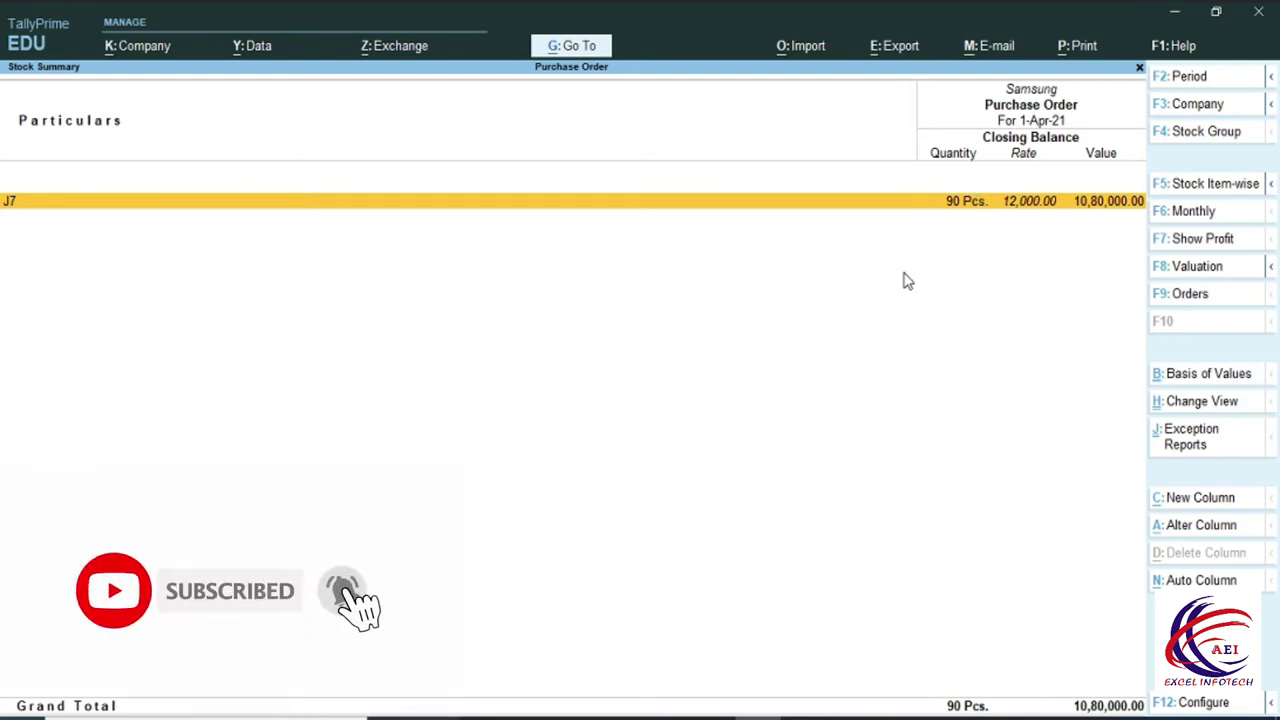
pyautogui.press('Escape')
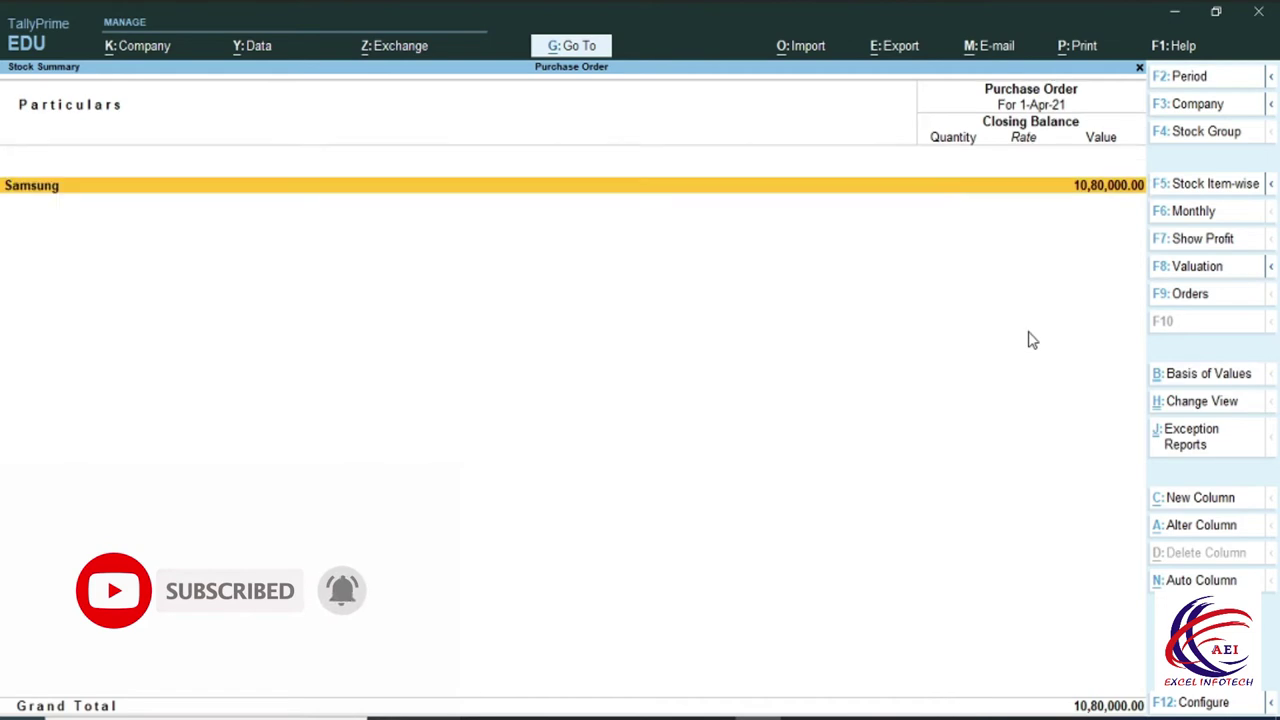
pyautogui.press('Escape')
pyautogui.press('Escape')
pyautogui.press('Escape')
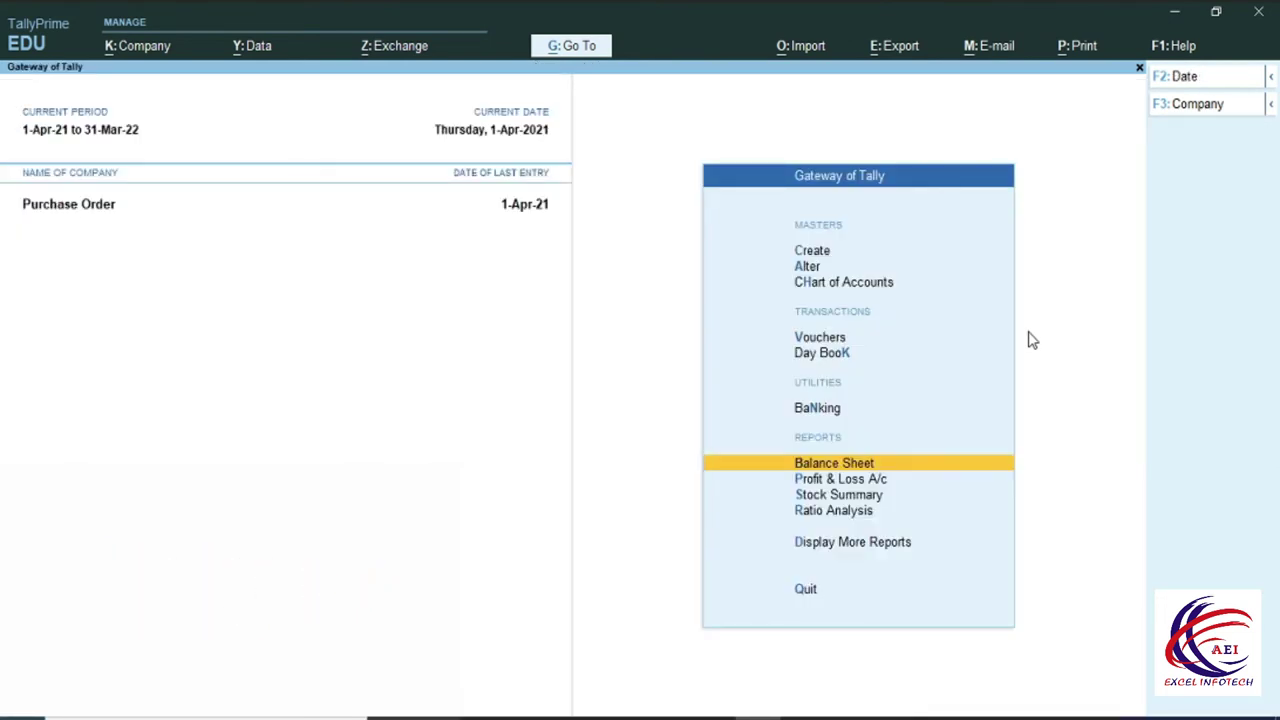
# - View Sales Order Outstandings for all orders, showing XYZ-1: 50 Pcs of J7 worth 7,50,000.00
pyautogui.press('Down')
pyautogui.press('Down')
pyautogui.press('Down')
pyautogui.press('Down')
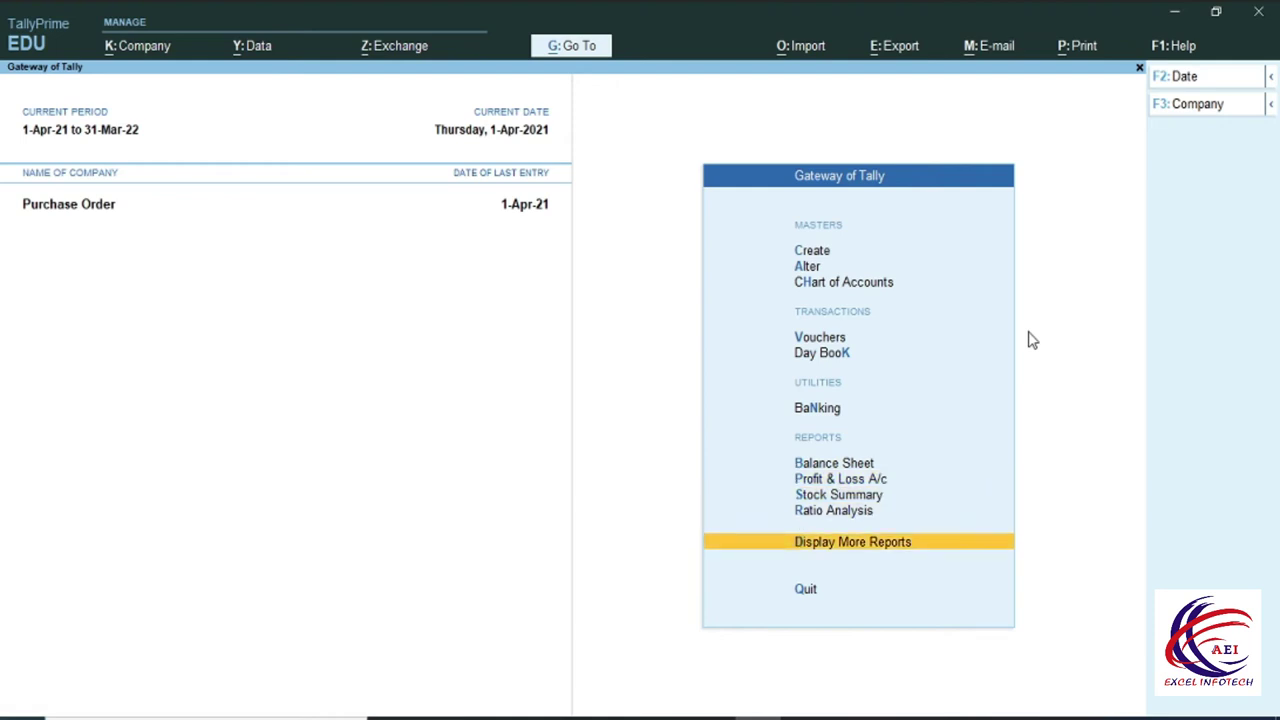
pyautogui.press('Return')
pyautogui.press('Down')
pyautogui.press('Down')
pyautogui.press('Down')
pyautogui.press('Down')
pyautogui.press('Down')
pyautogui.press('Down')
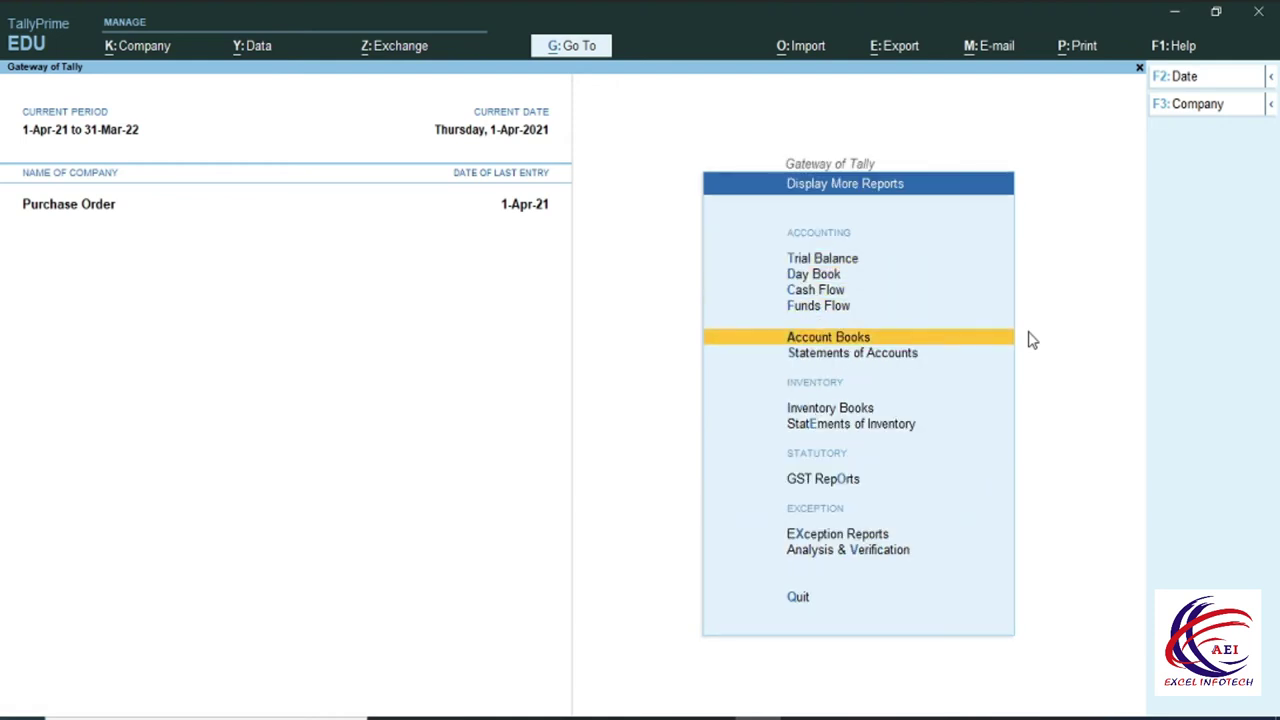
pyautogui.press('Down')
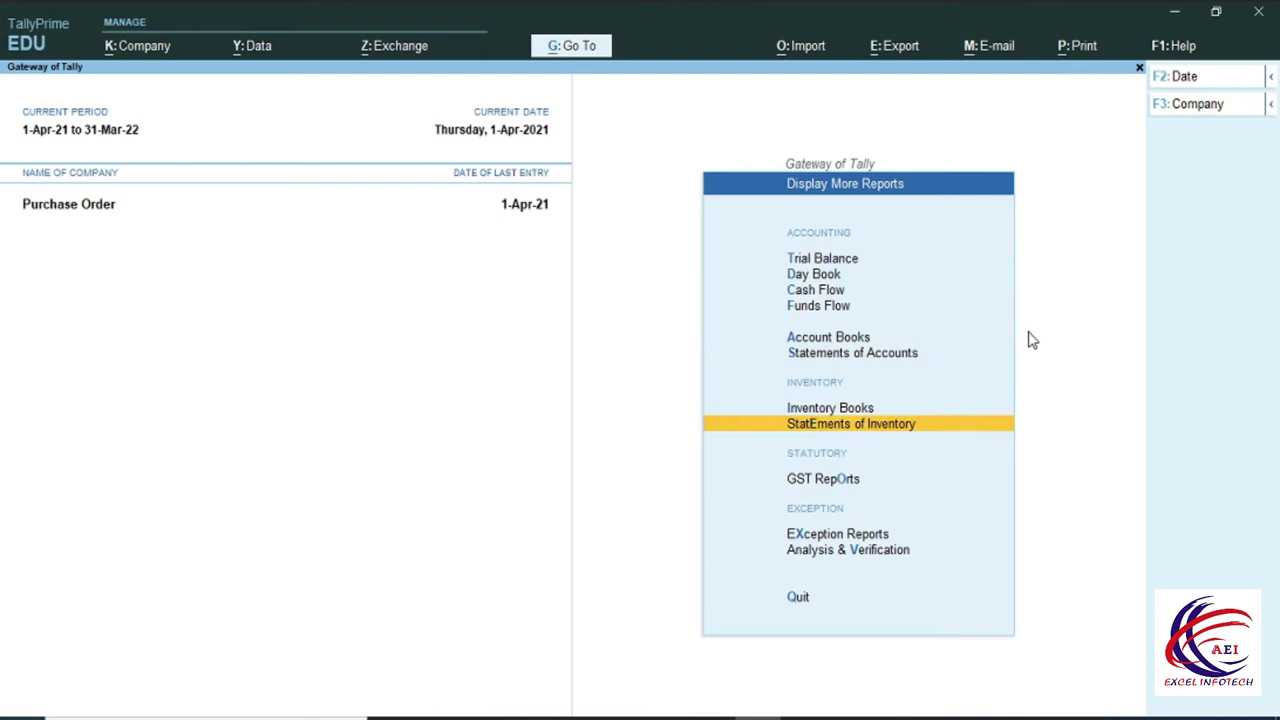
pyautogui.press('Return')
pyautogui.press('Down')
pyautogui.press('Down')
pyautogui.press('Down')
pyautogui.press('Down')
pyautogui.press('Down')
pyautogui.press('Down')
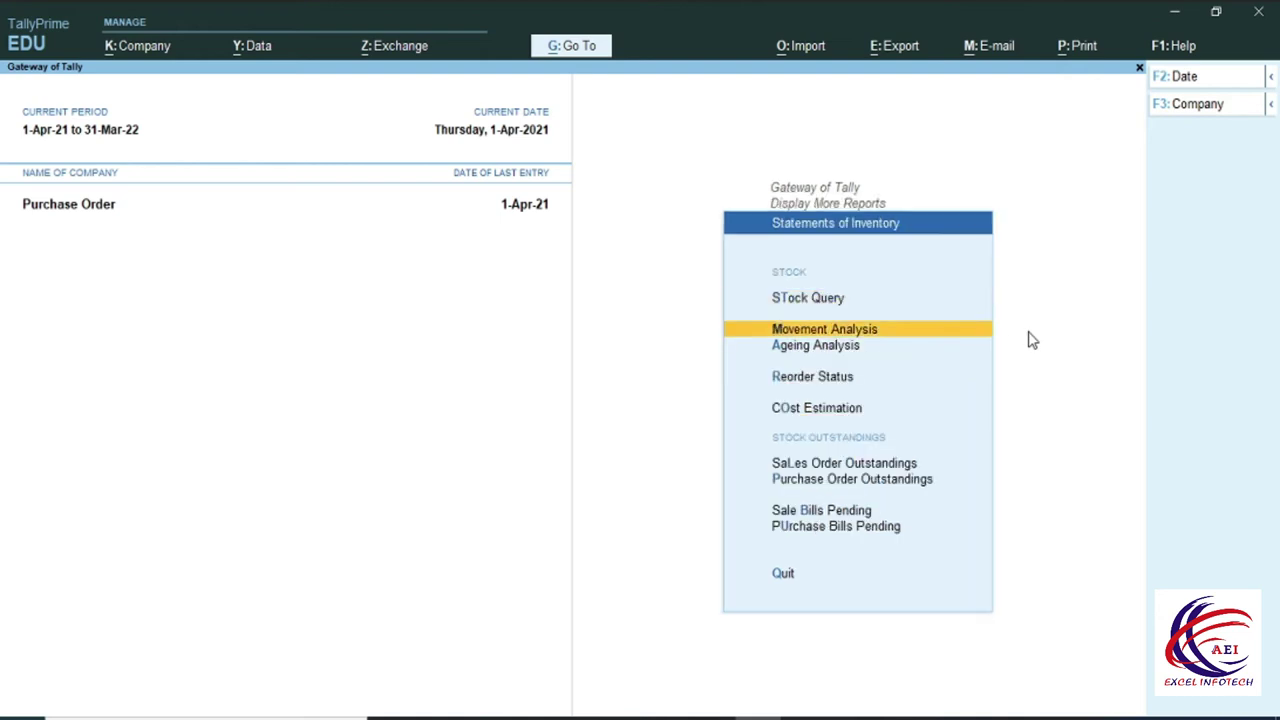
pyautogui.press('Up')
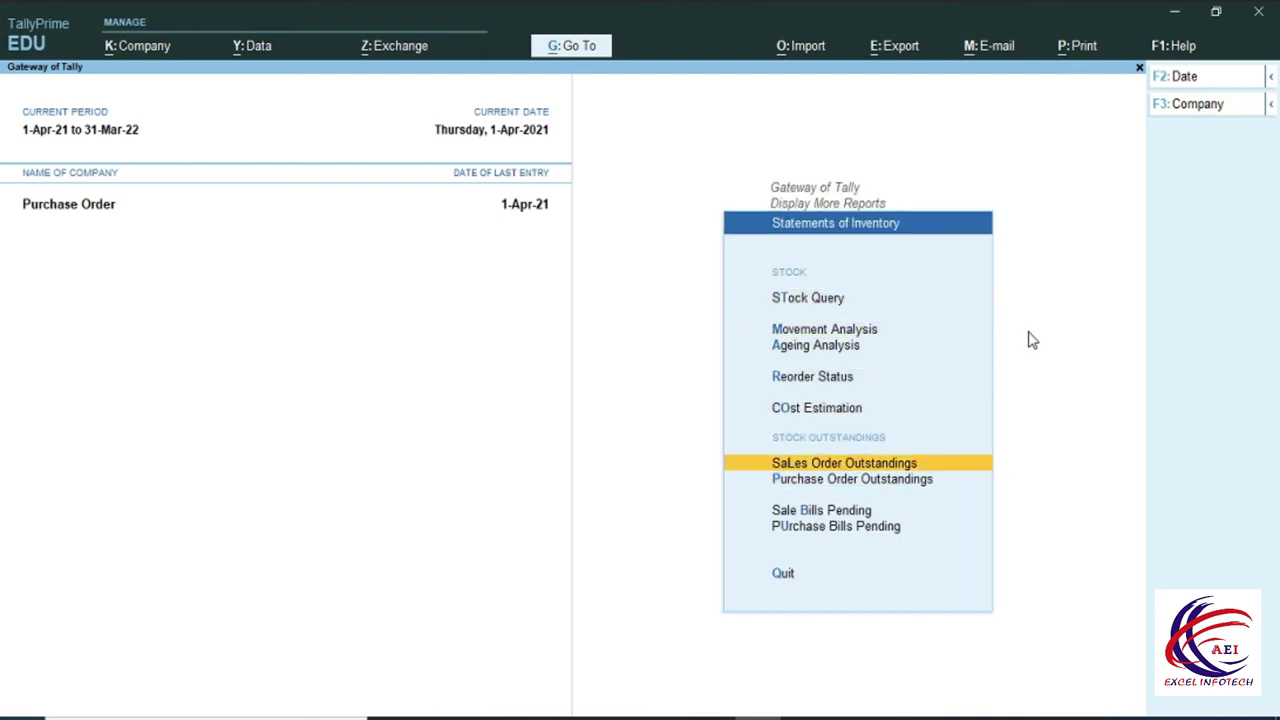
pyautogui.press('Return')
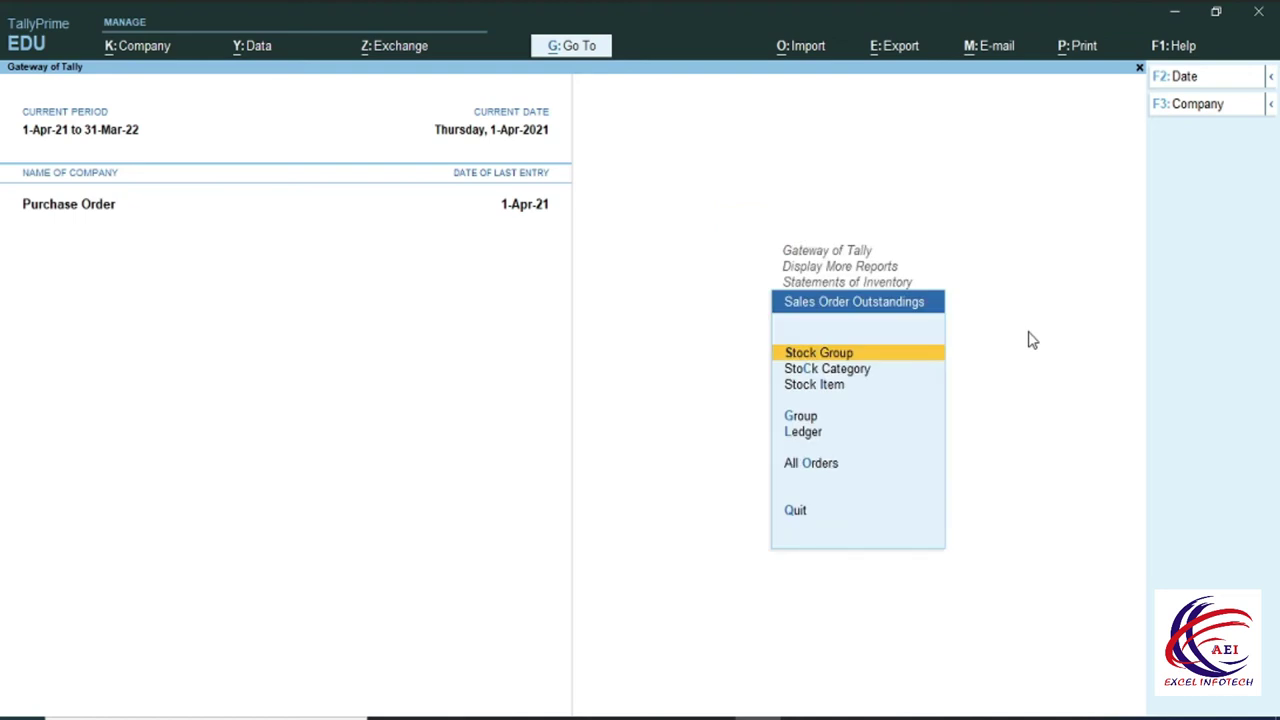
pyautogui.press('Down')
pyautogui.press('Down')
pyautogui.press('Down')
pyautogui.press('Down')
pyautogui.press('Down')
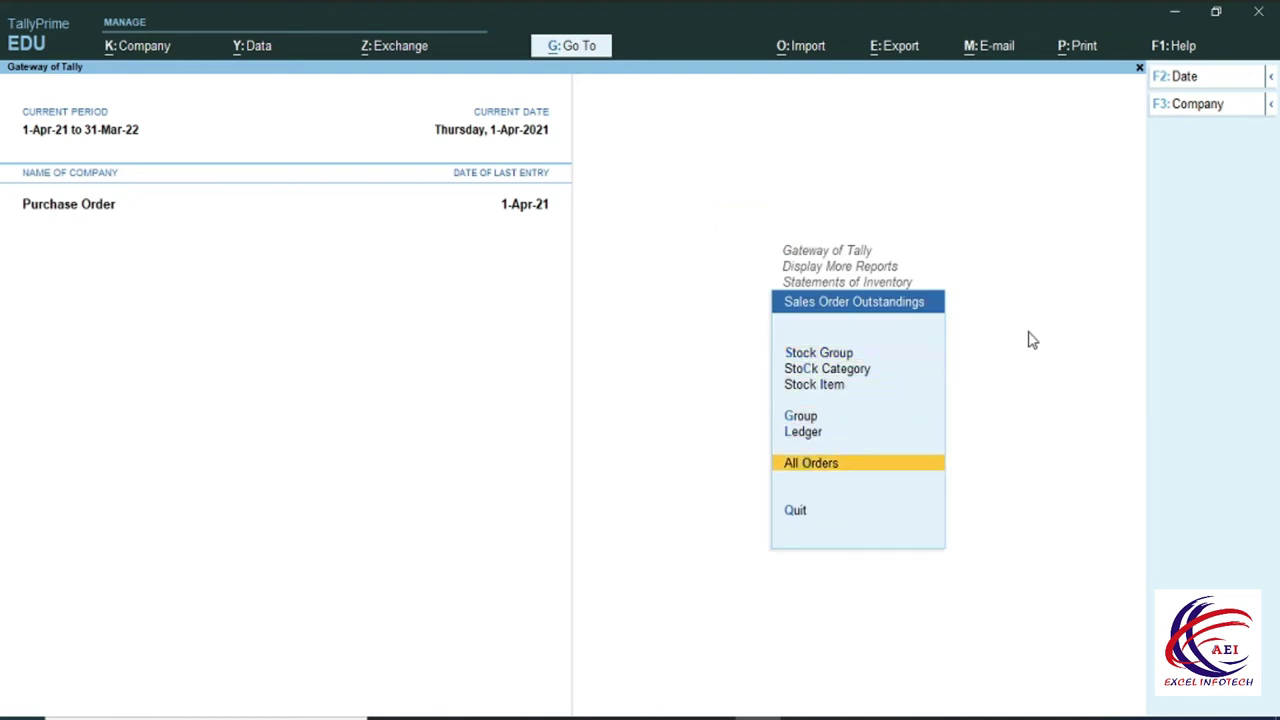
pyautogui.press('Return')
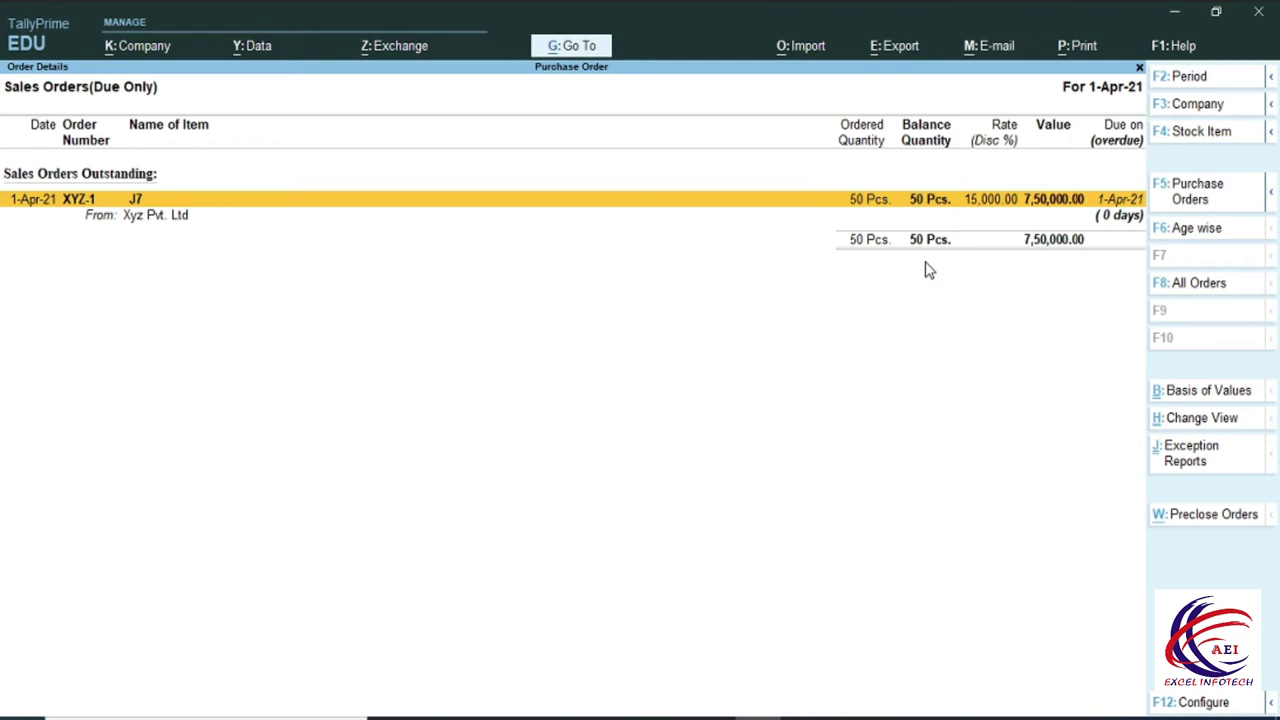
pyautogui.press('Escape')
pyautogui.press('Escape')
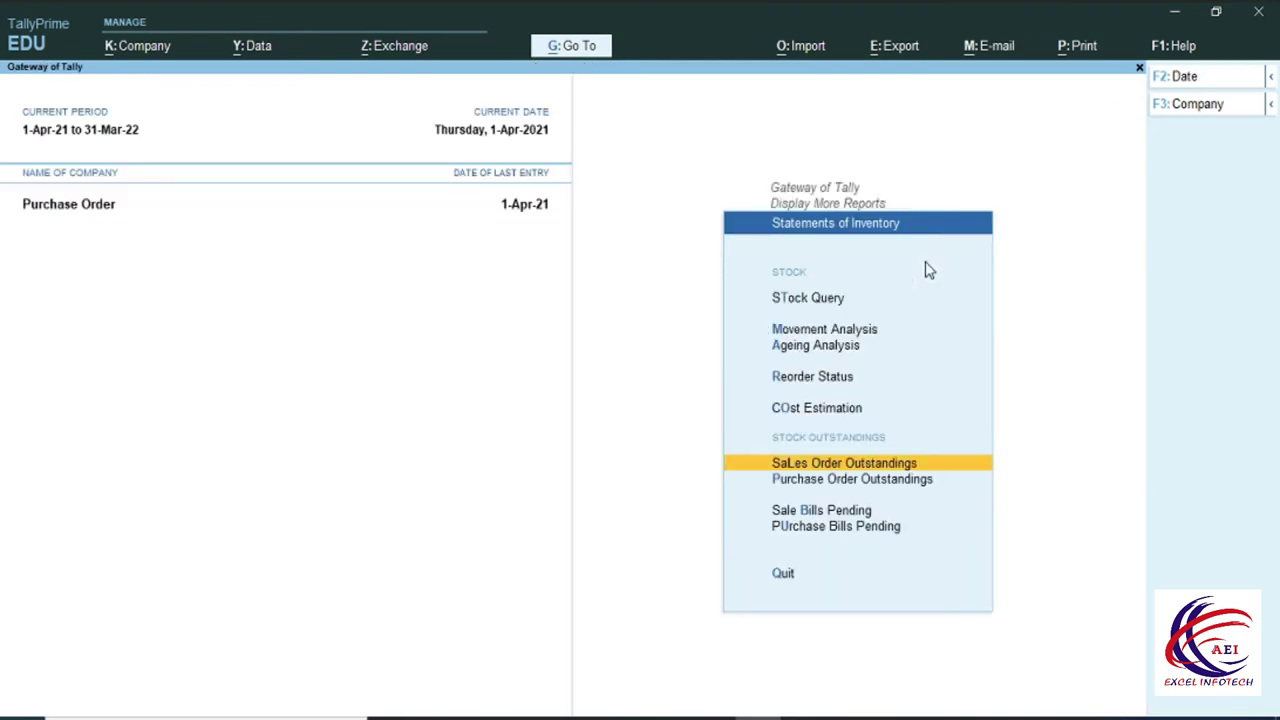
# - Open Sales Bills Pending, find no bills for 1-Apr-21, and back out to the Gateway
pyautogui.press('Down')
pyautogui.press('Down')
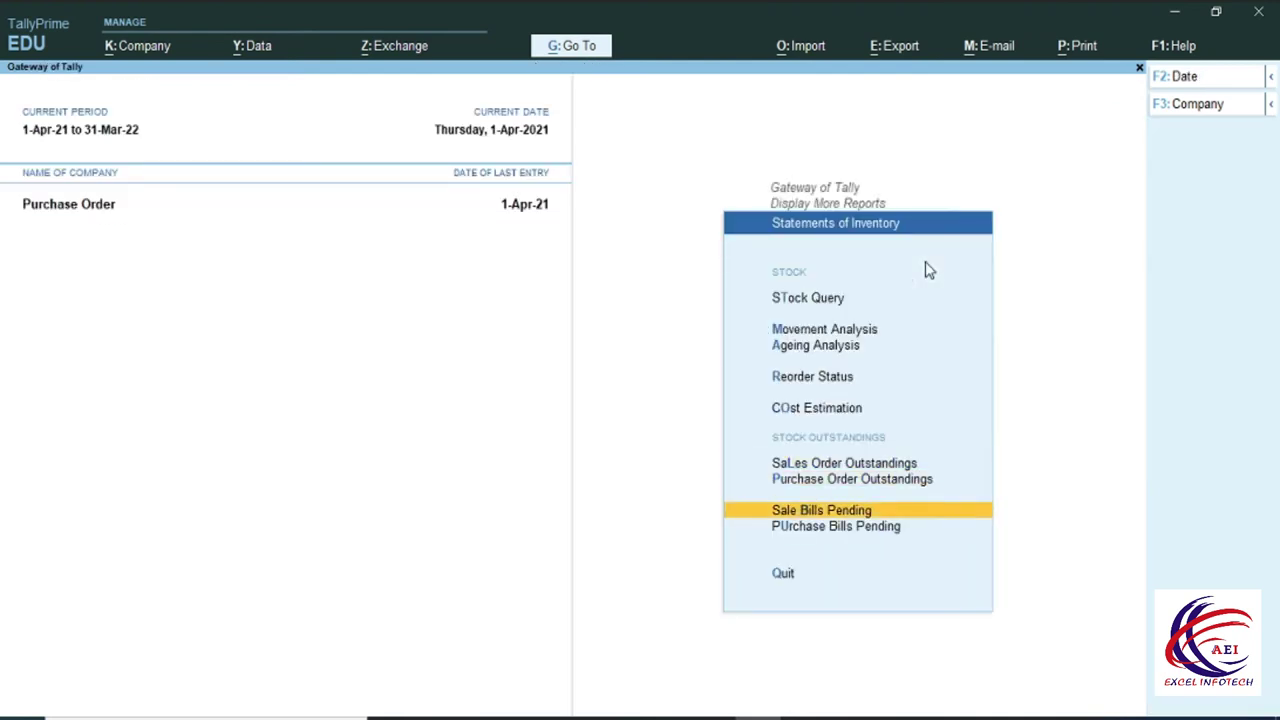
pyautogui.press('Return')
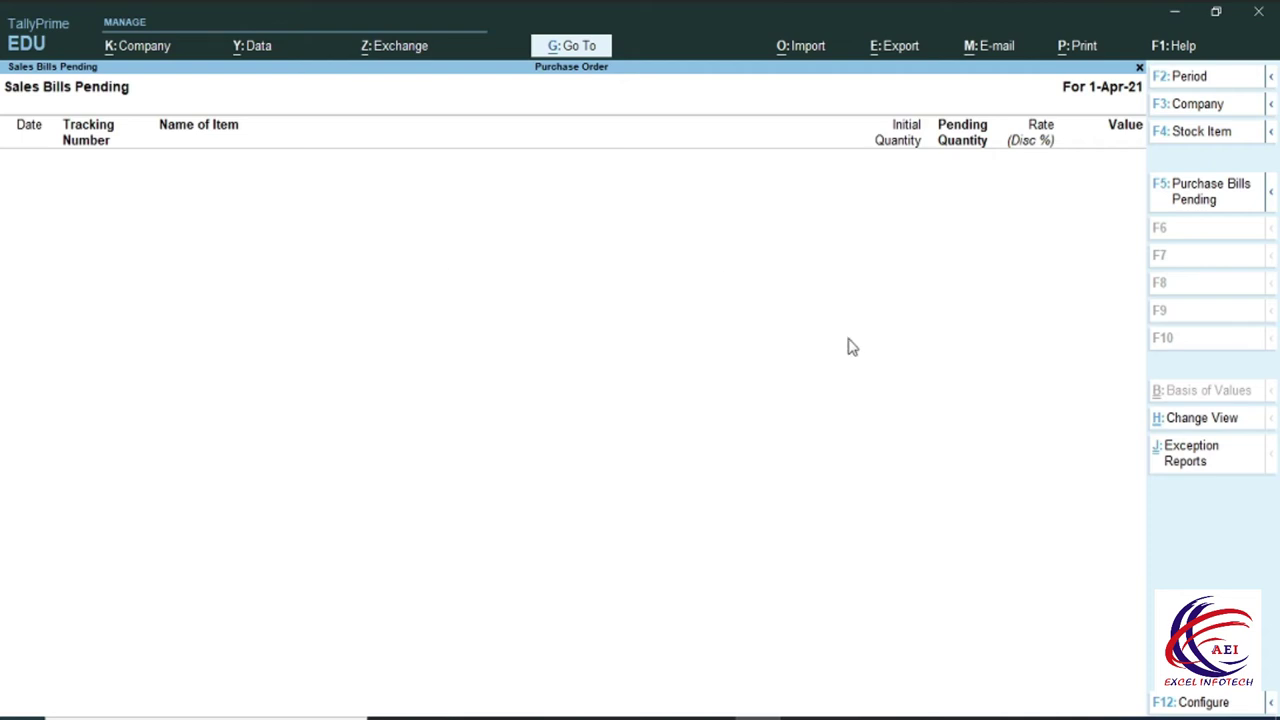
pyautogui.press('Escape')
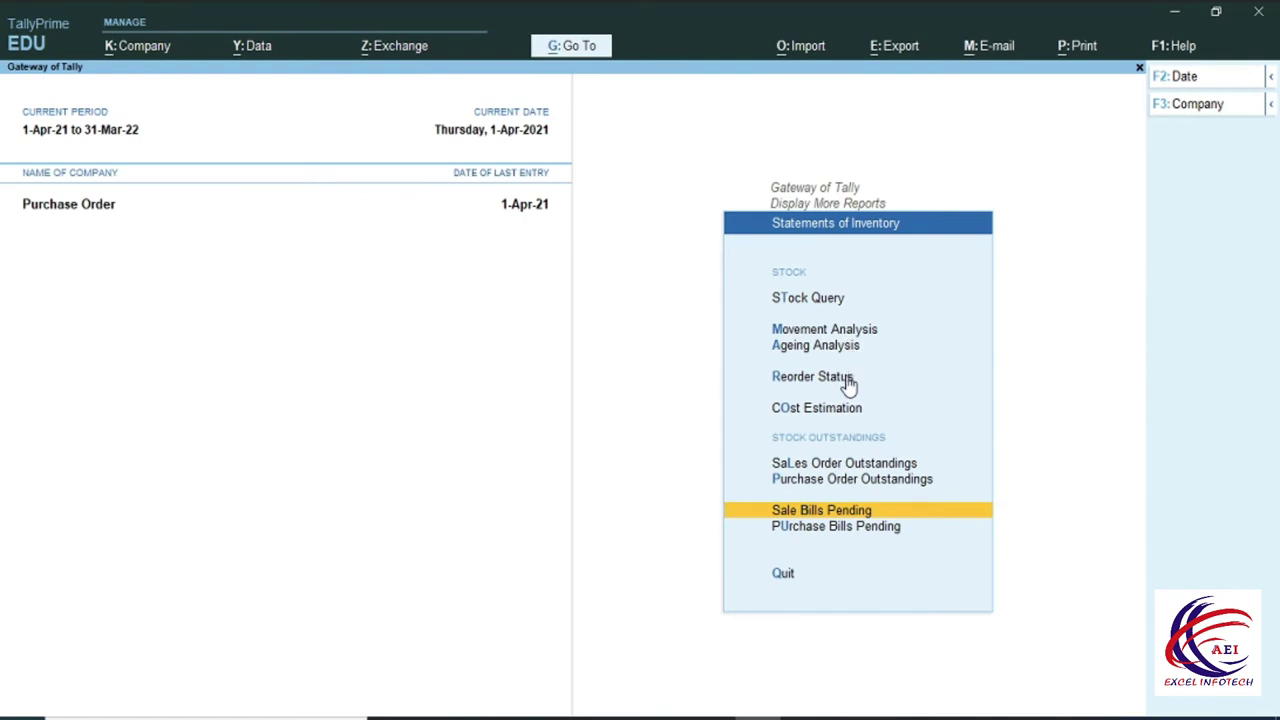
pyautogui.press('Escape')
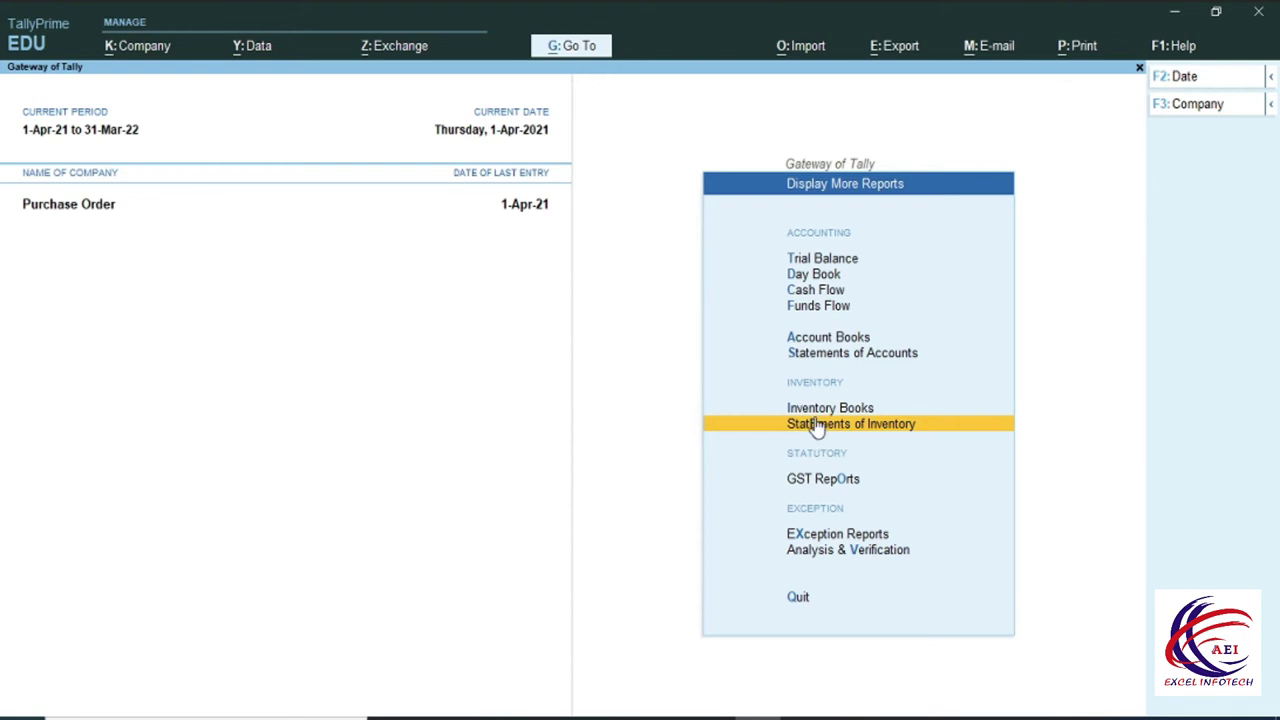
pyautogui.press('Escape')
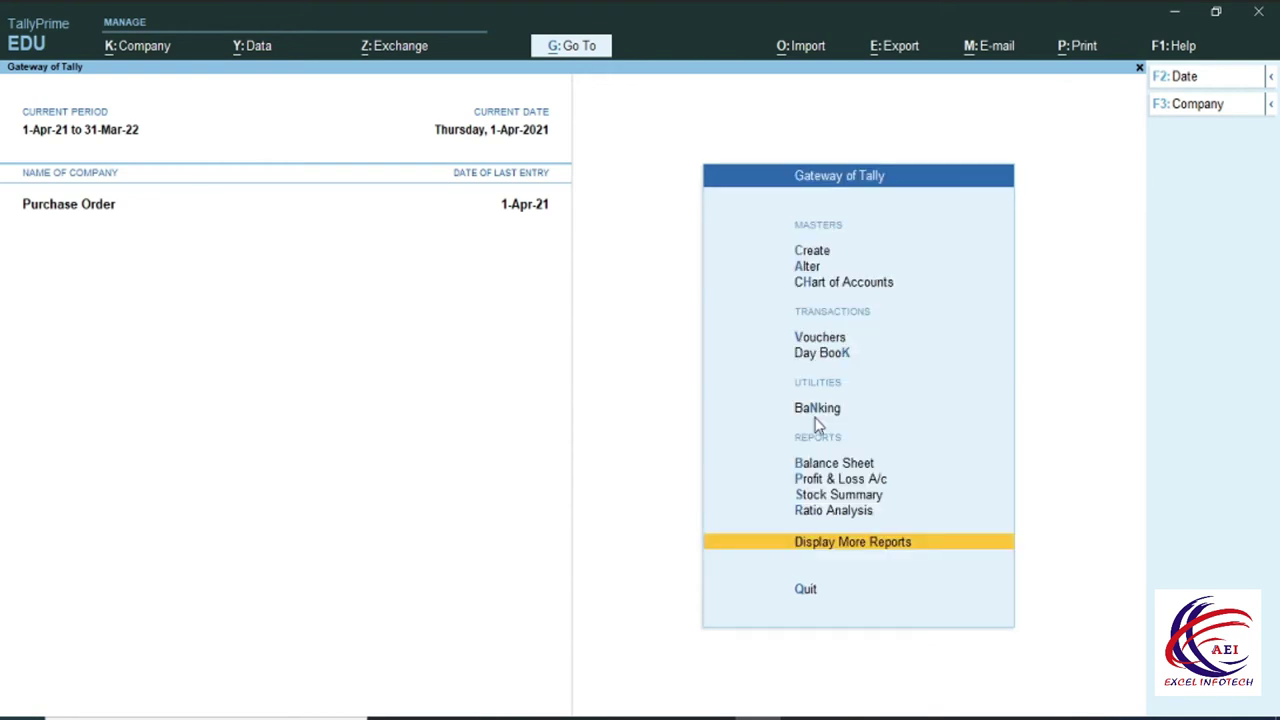
# - Start a new voucher and switch its type to Delivery Note
pyautogui.click(811, 341)
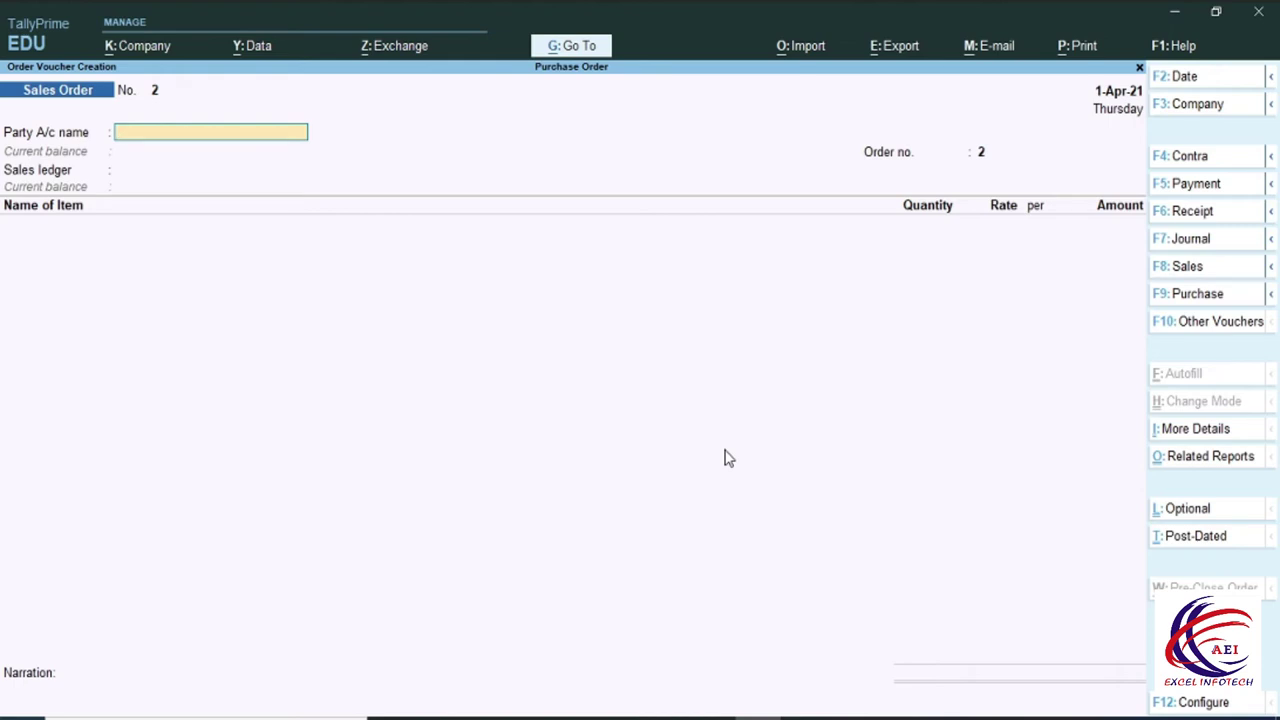
pyautogui.hotkey('alt', 'F8')
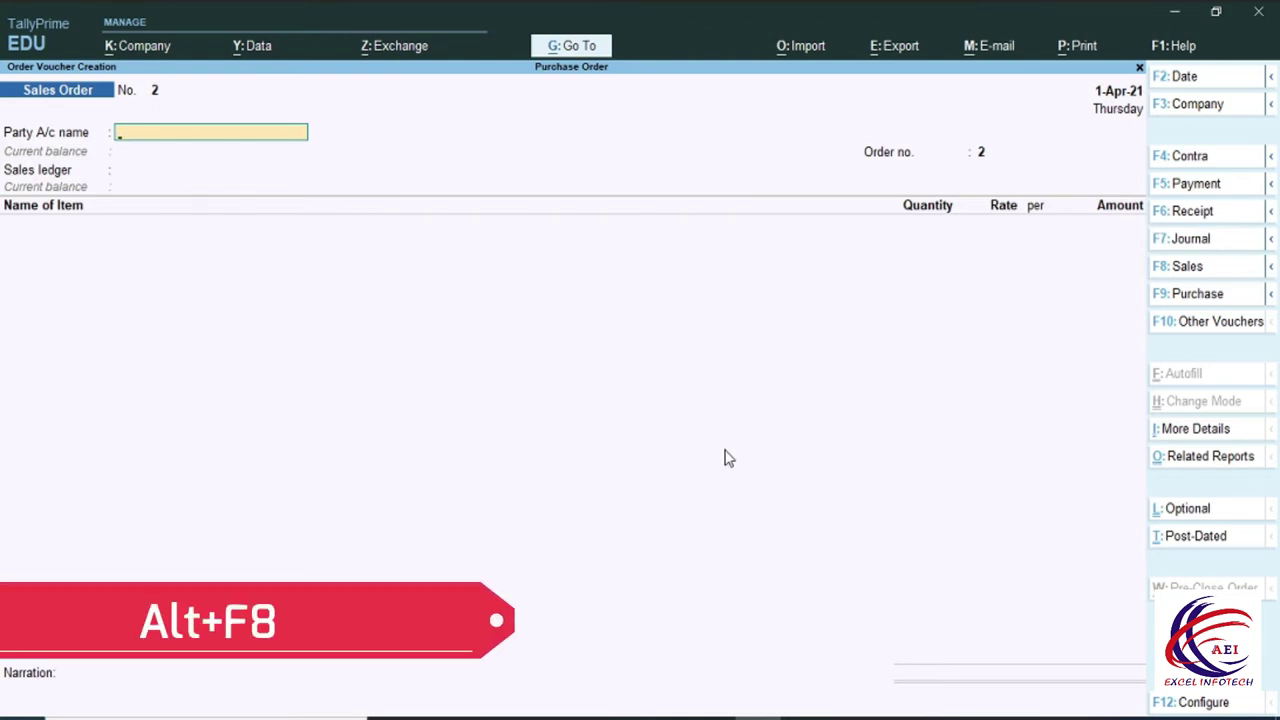
pyautogui.press('ctrl')
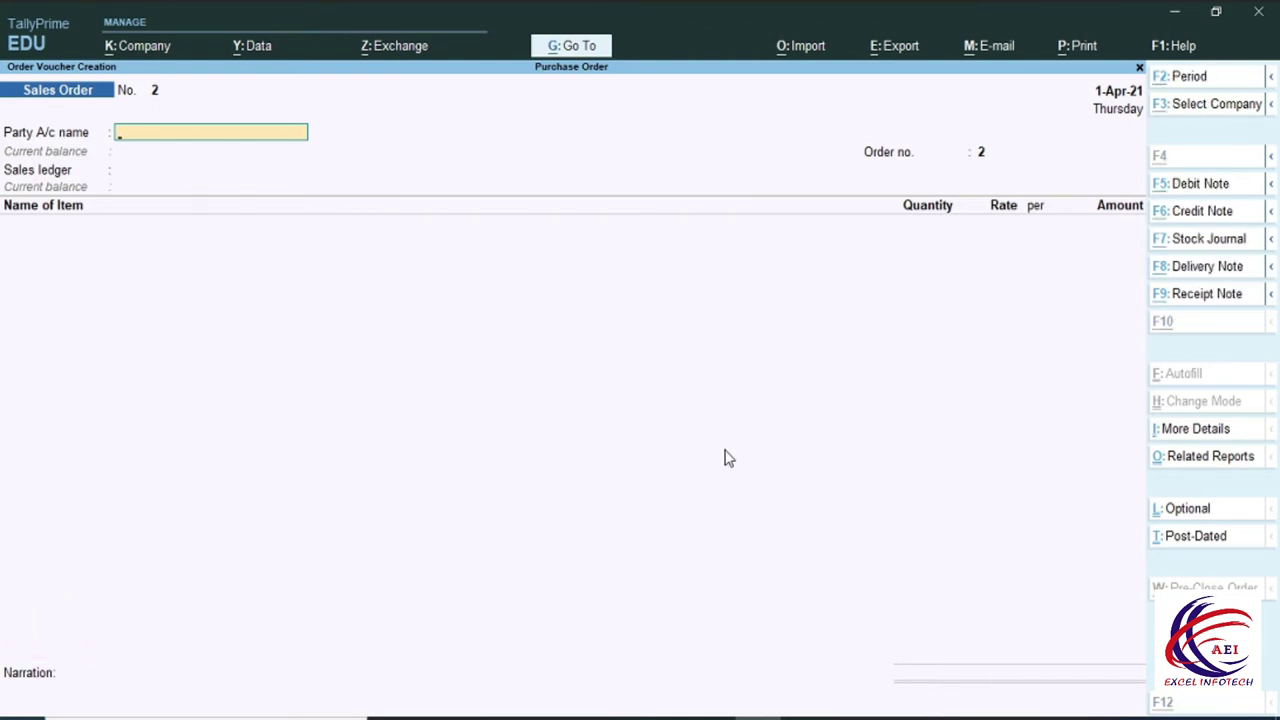
pyautogui.hotkey('ctrl', 'F8')
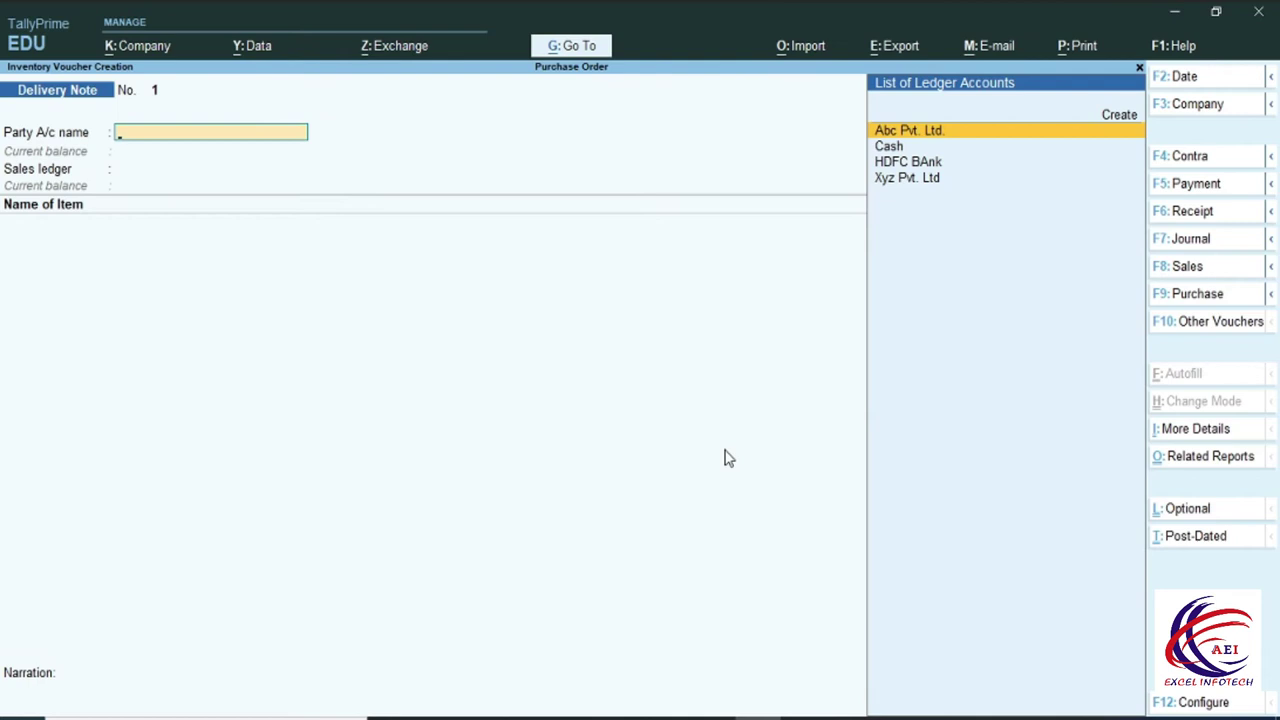
# - Choose Xyz Pvt. Ltd as party, link order XYZ-1, and accept its order and dispatch details
pyautogui.press('Down')
pyautogui.press('Down')
pyautogui.press('Down')
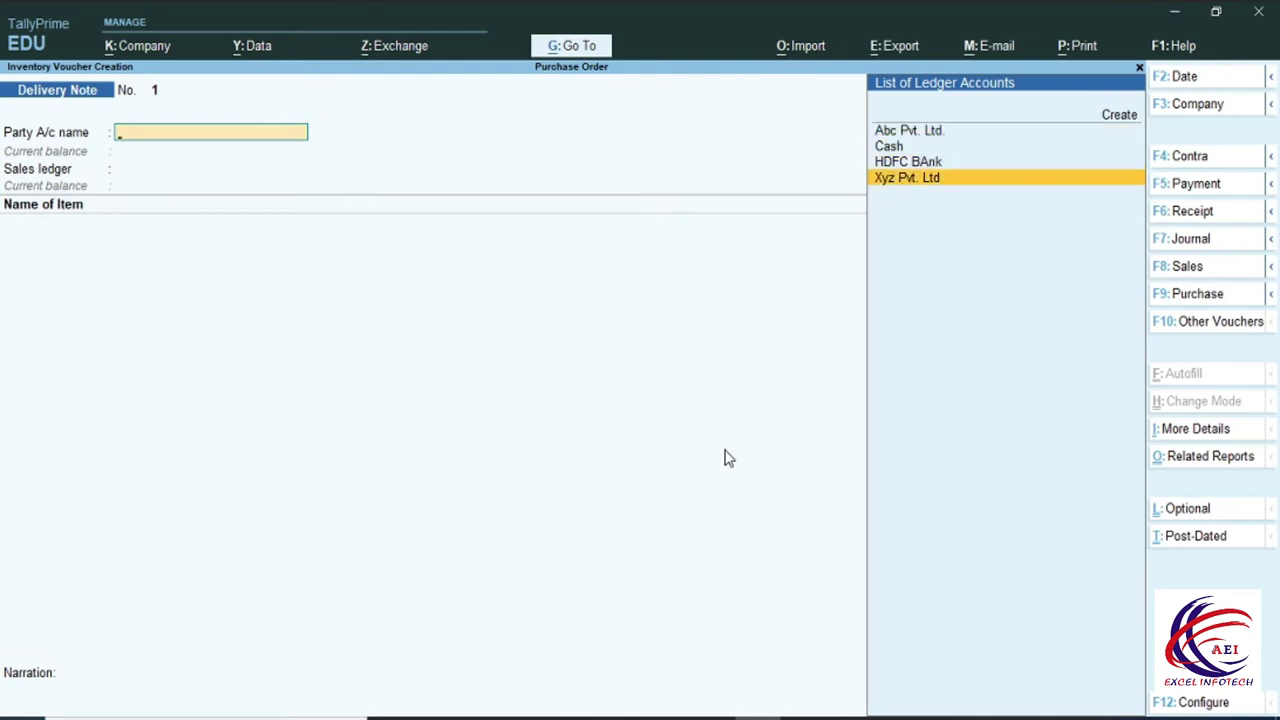
pyautogui.press('Return')
pyautogui.press('Down')
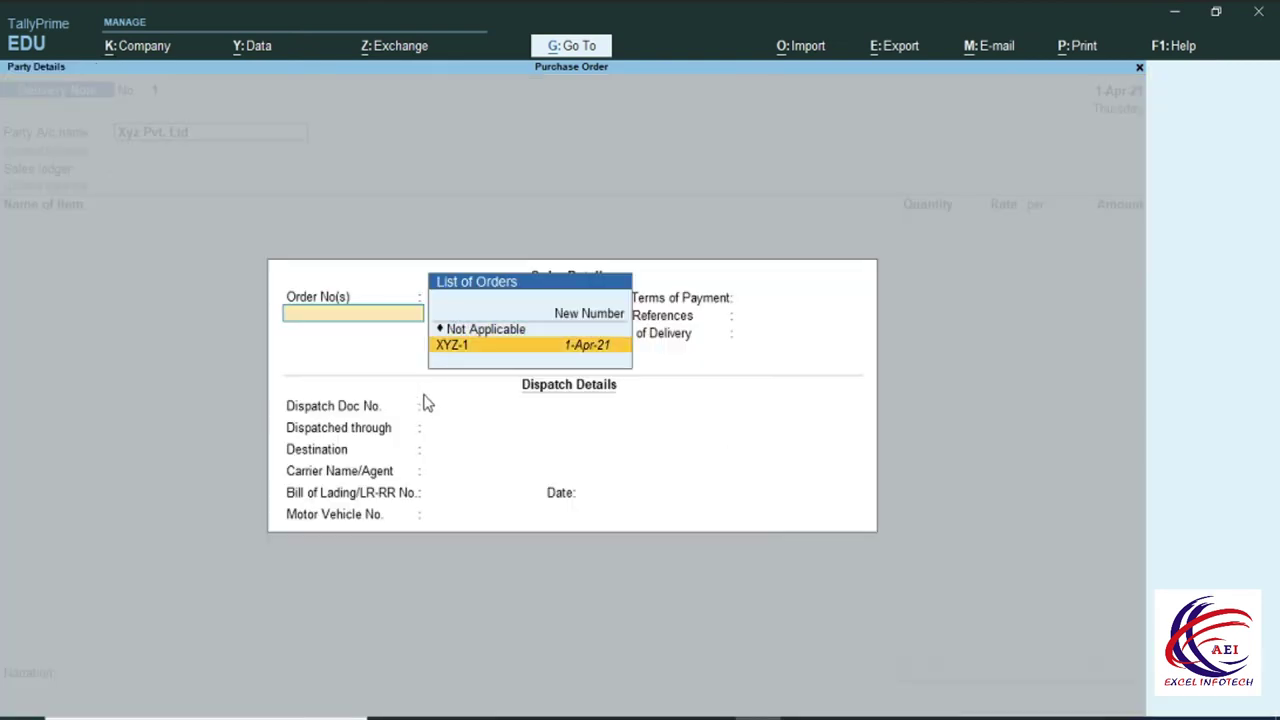
pyautogui.click(617, 349)
pyautogui.press('Return')
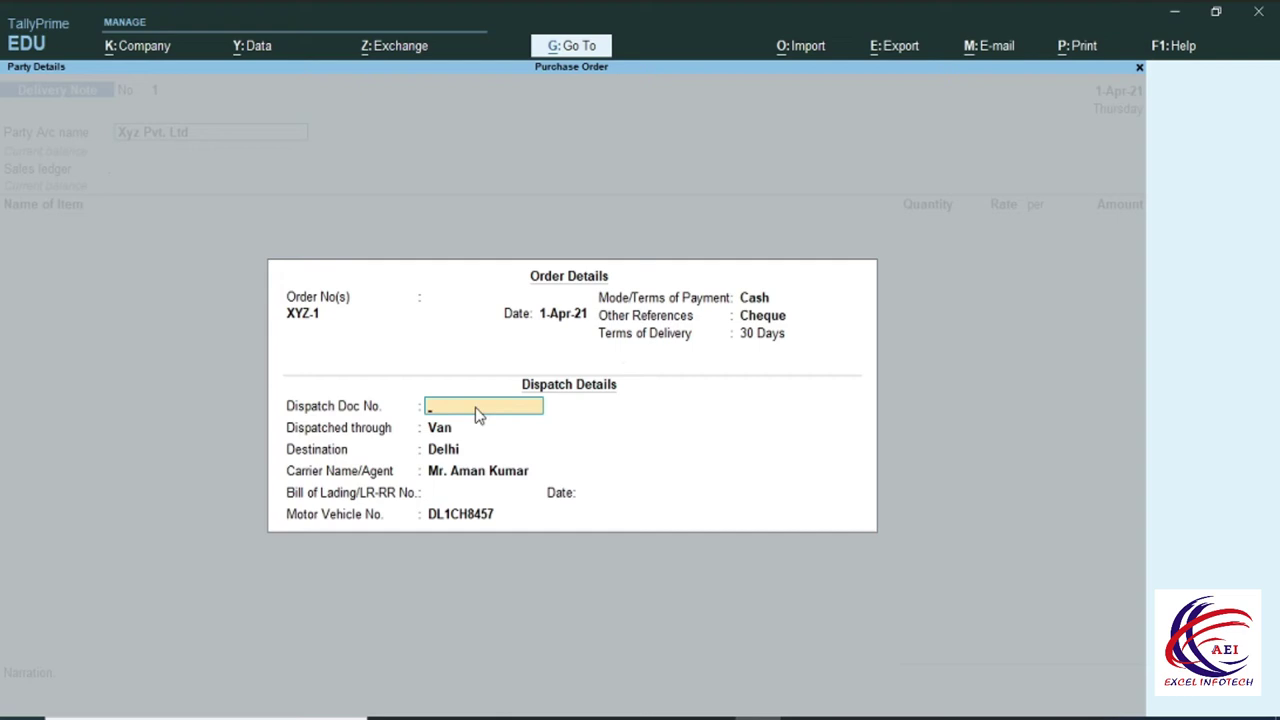
pyautogui.press('Return')
pyautogui.press('Return')
pyautogui.press('Return')
pyautogui.press('Return')
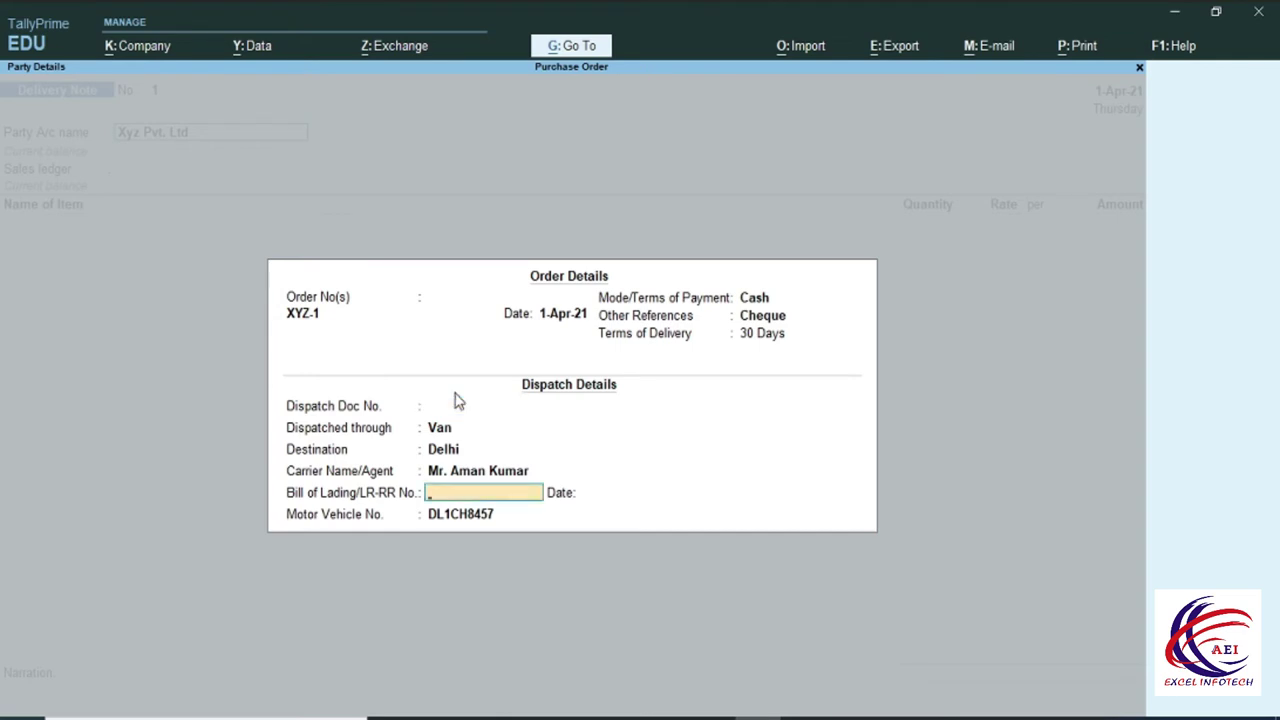
pyautogui.press('Return')
pyautogui.press('Return')
pyautogui.press('Return')
pyautogui.press('Return')
pyautogui.press('Return')
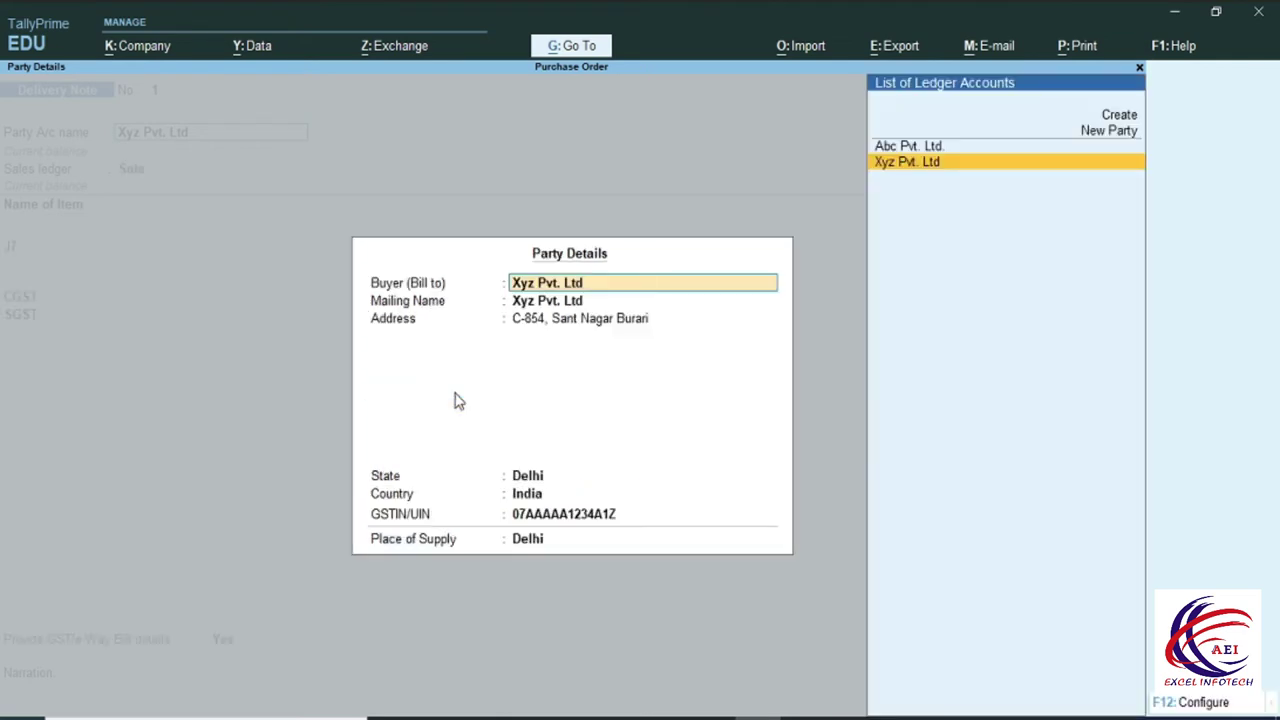
pyautogui.press('Return')
pyautogui.press('Return')
pyautogui.press('Return')
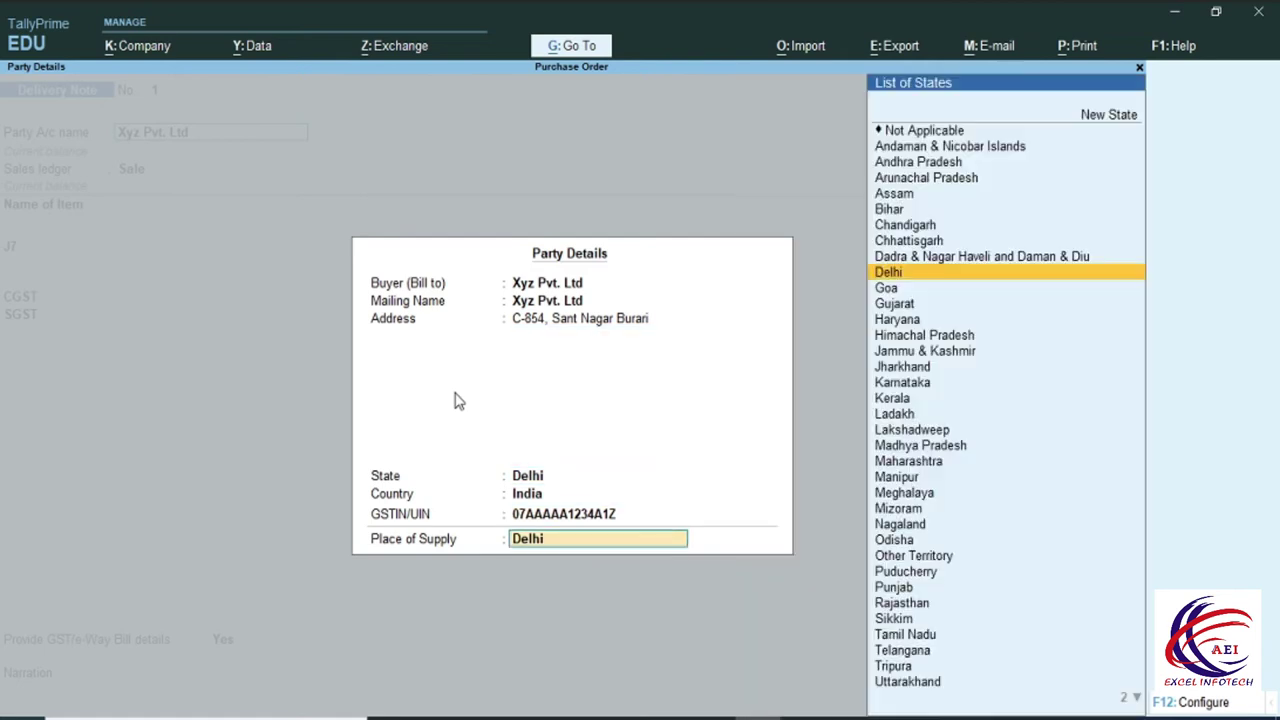
pyautogui.press('Return')
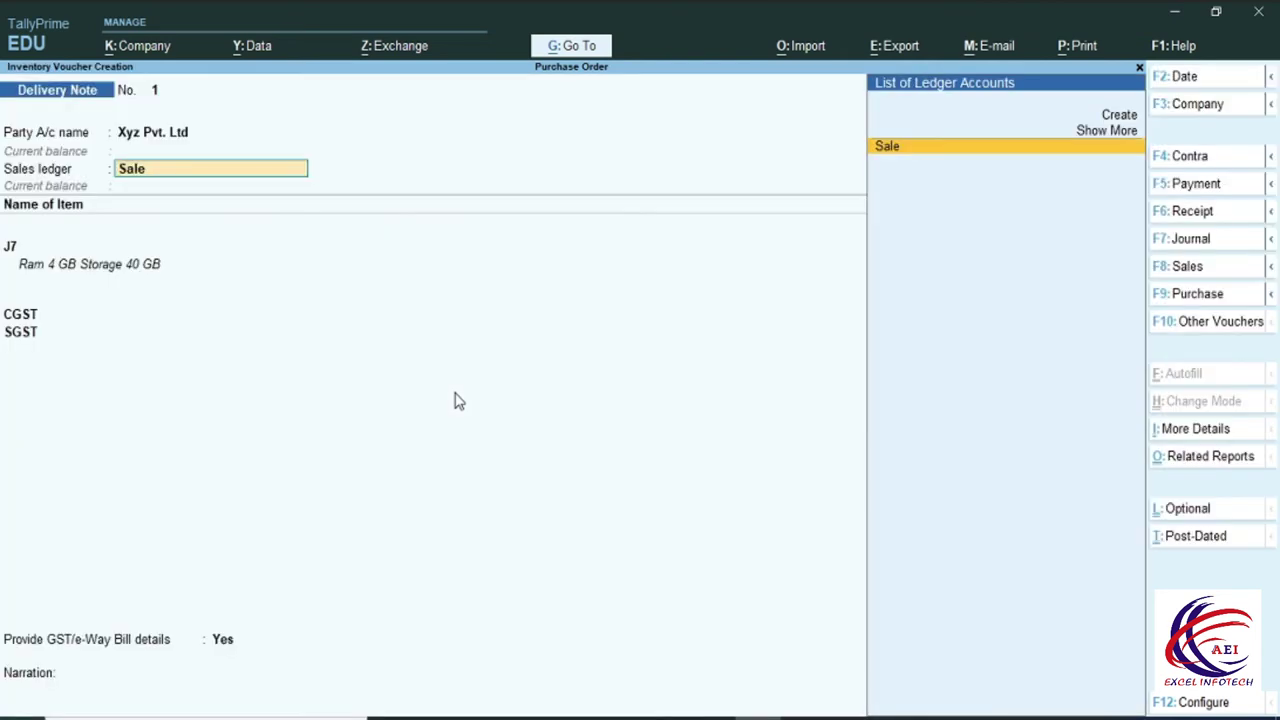
# - Allocate 40 Pcs of J7 at 15,000.00 against order XYZ-1, totalling 6,00,000.00
pyautogui.press('Return')
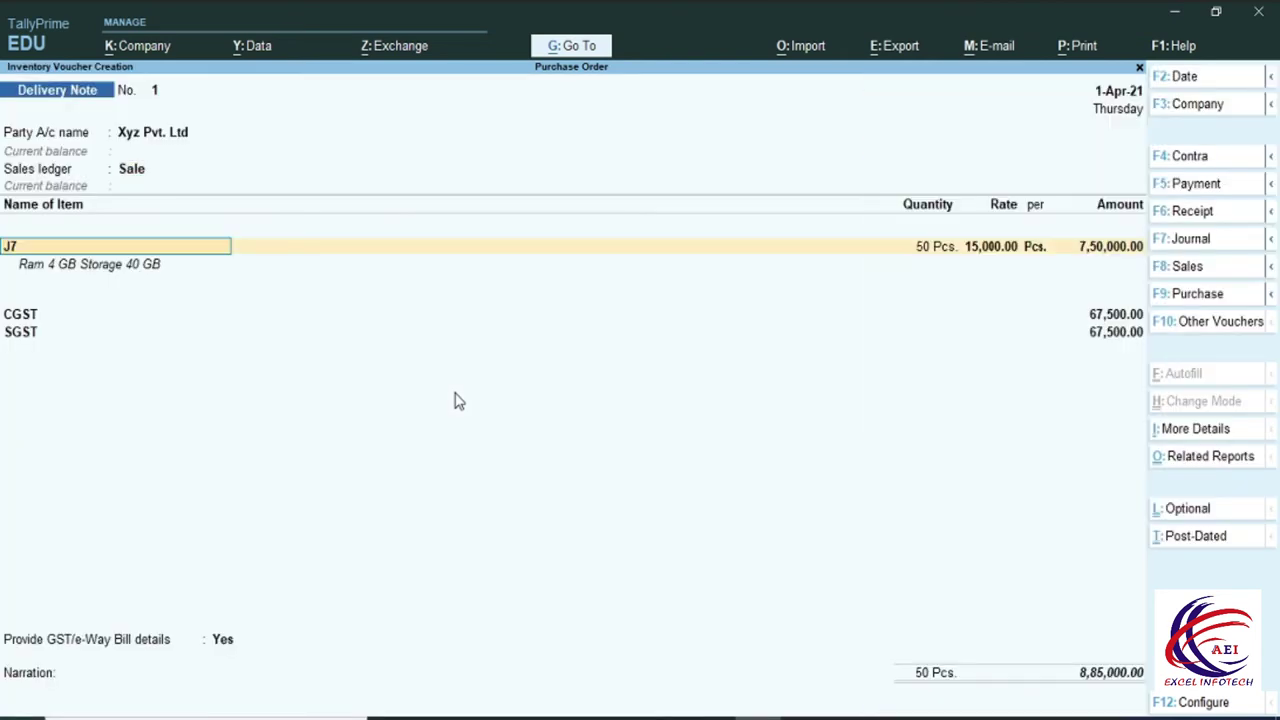
pyautogui.press('Return')
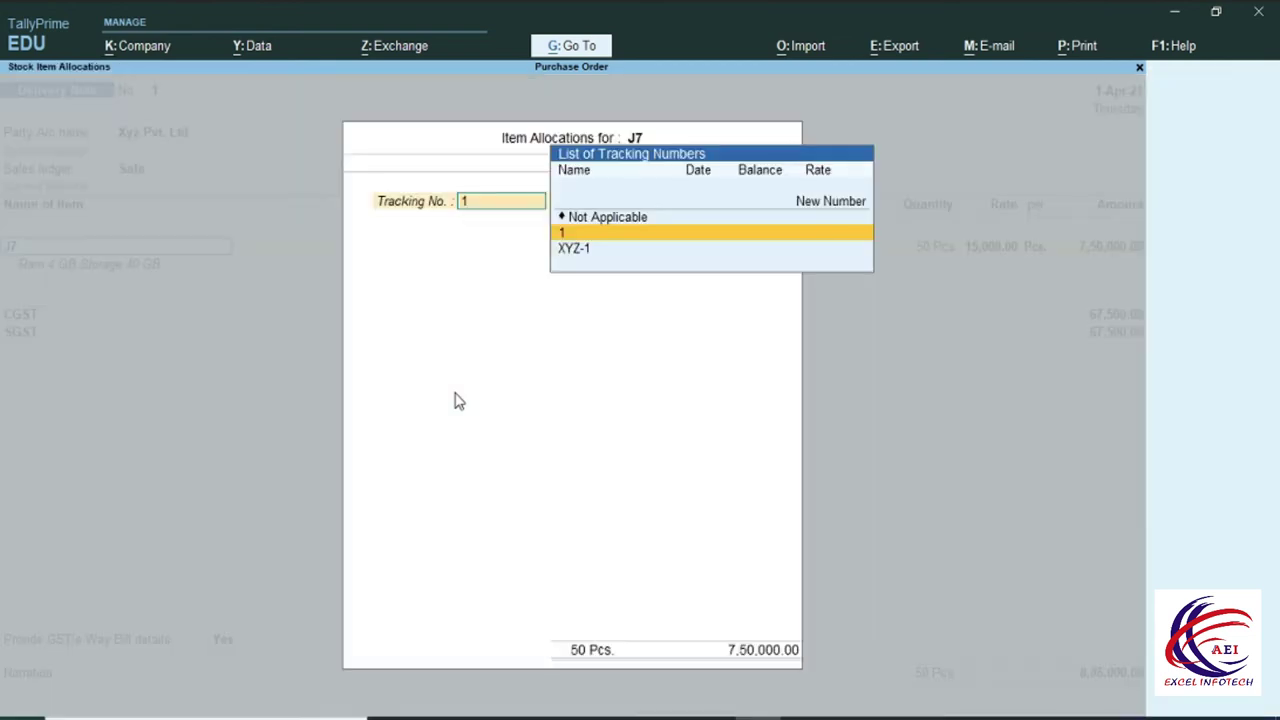
pyautogui.press('Return')
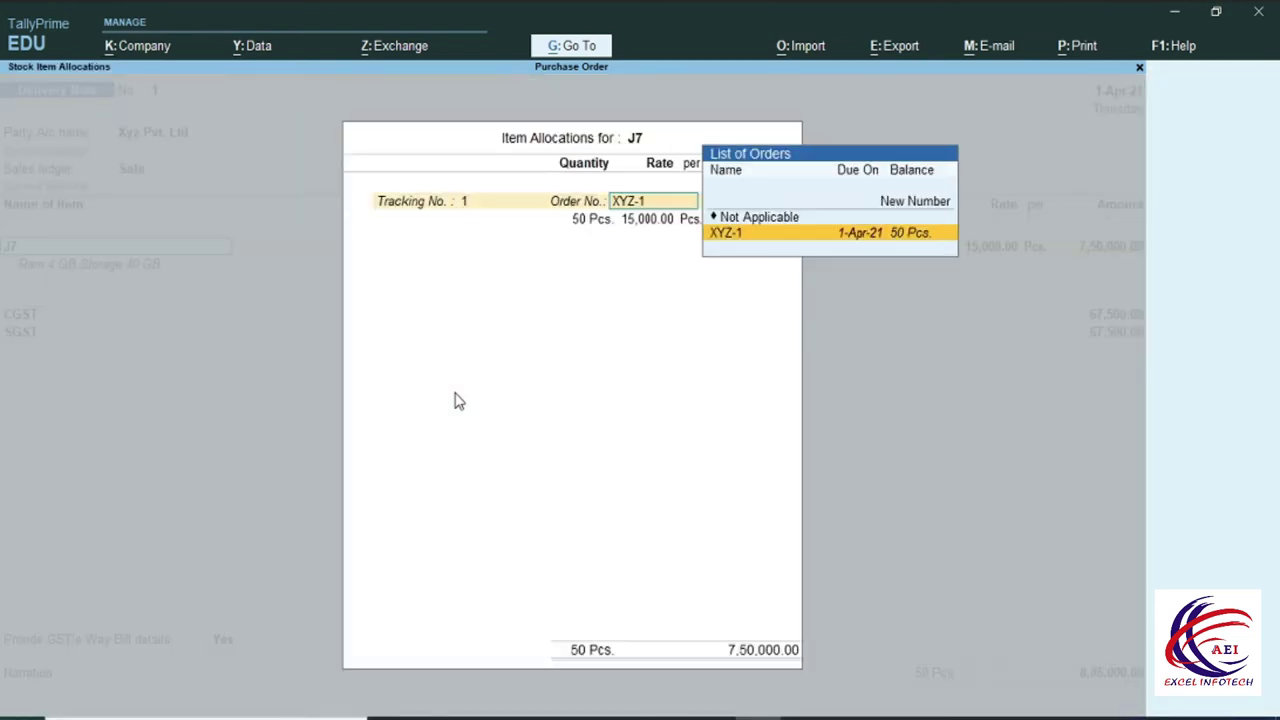
pyautogui.press('Return')
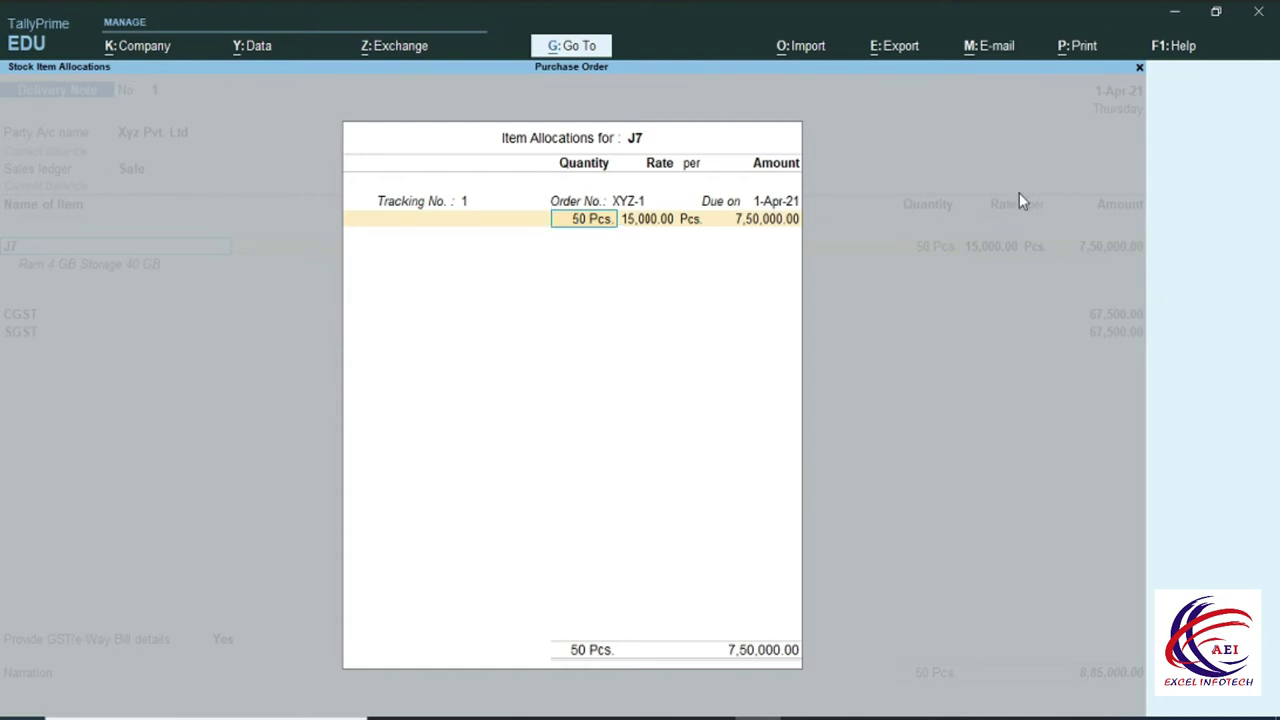
pyautogui.write('40')
pyautogui.press('Return')
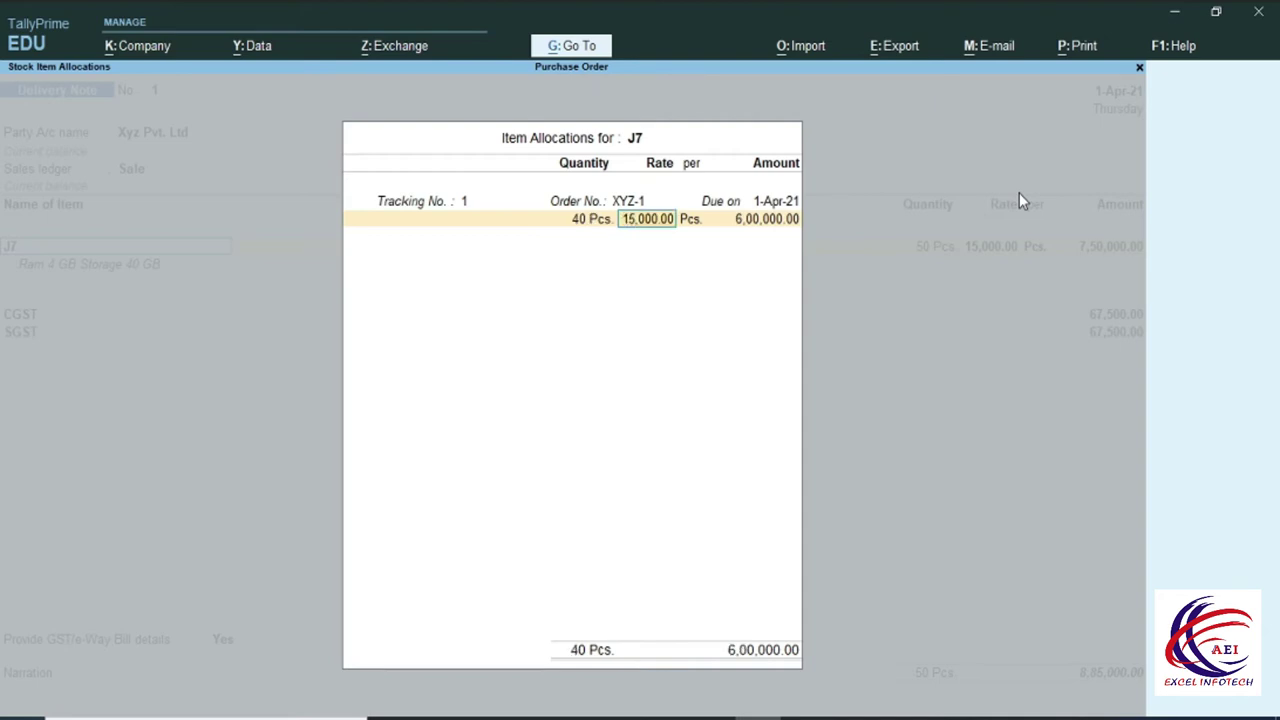
pyautogui.press('Return')
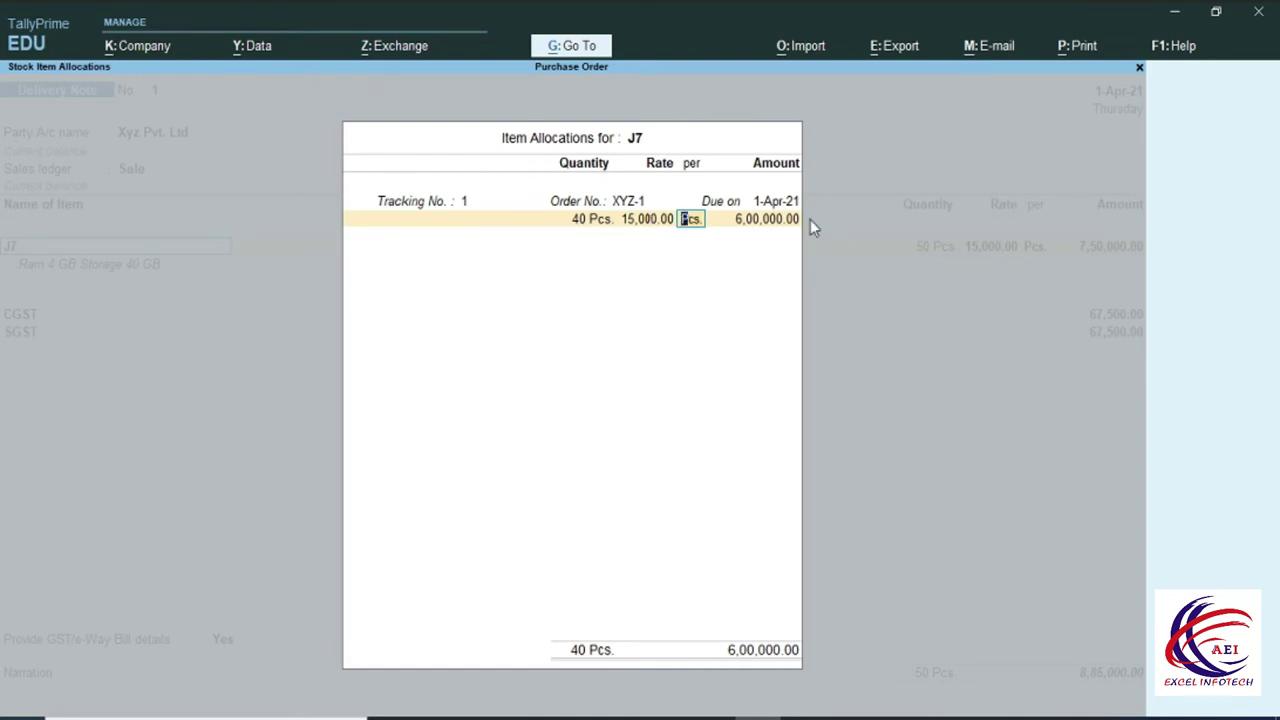
pyautogui.press('Return')
pyautogui.press('Return')
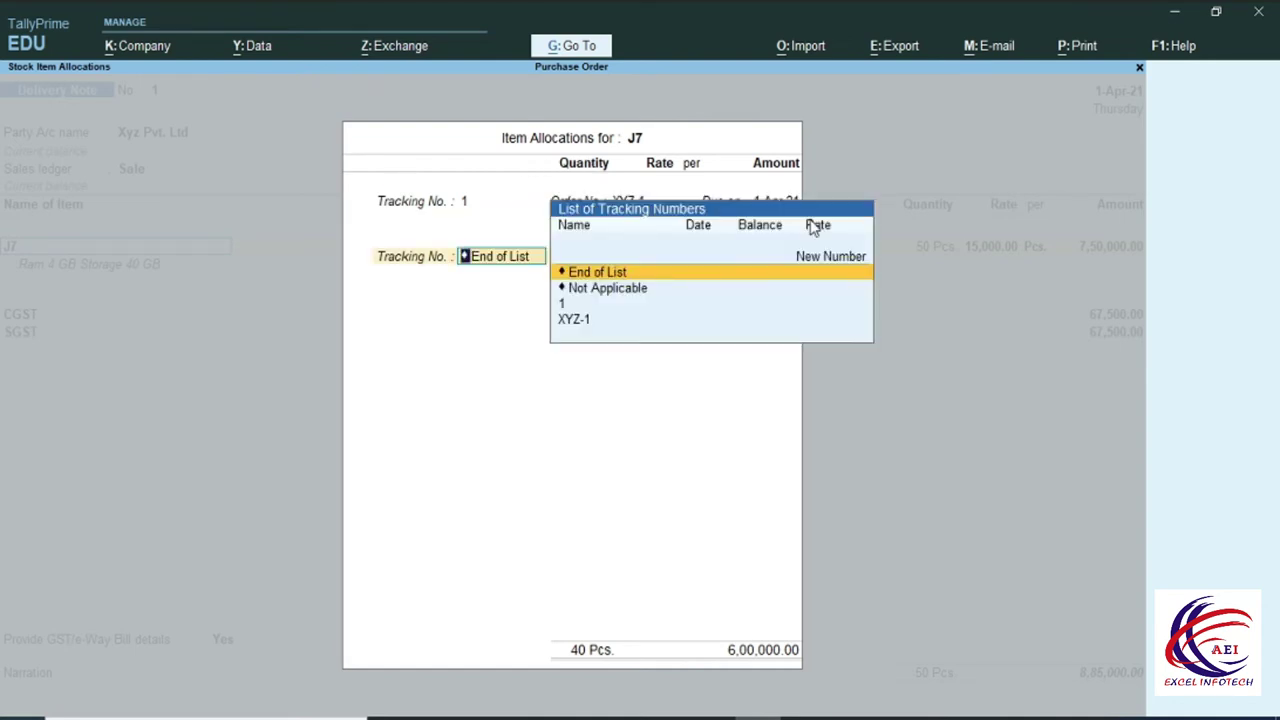
pyautogui.press('Return')
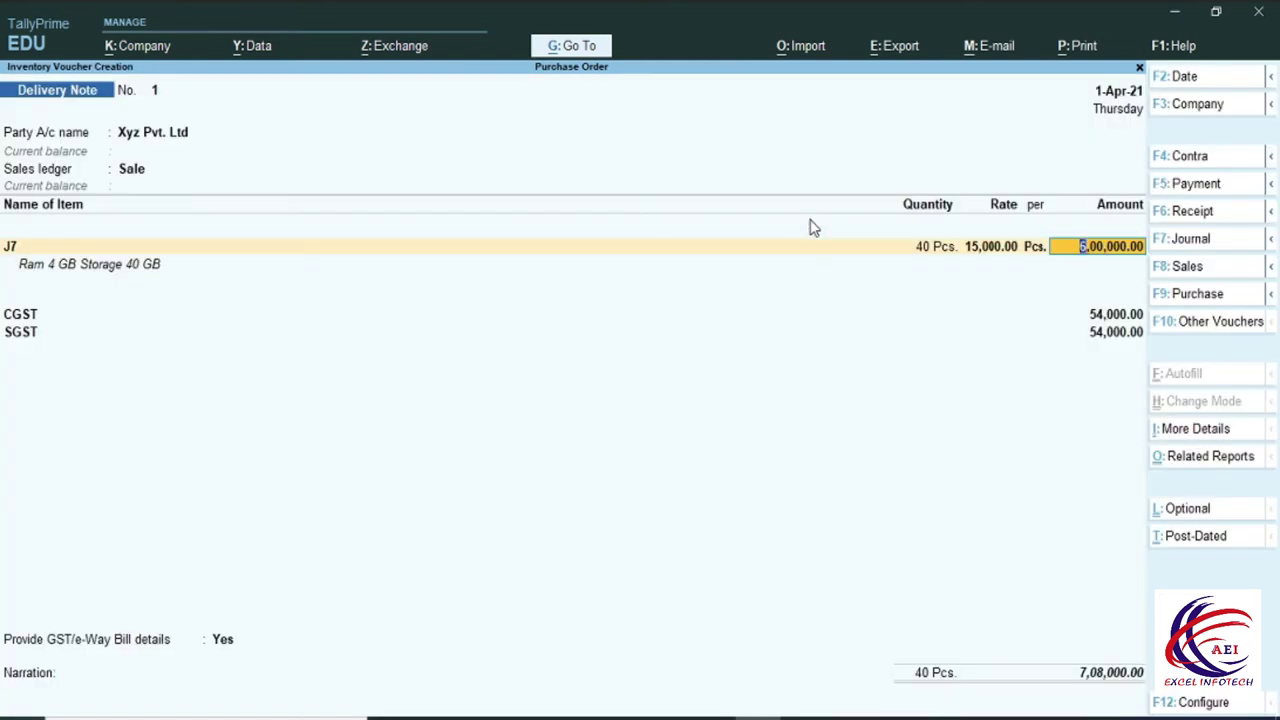
# - Set Provide GST/e-Way Bill details to No and save the 7,08,000.00 delivery note
pyautogui.press('Return')
pyautogui.press('Return')
pyautogui.press('Return')
pyautogui.press('Return')
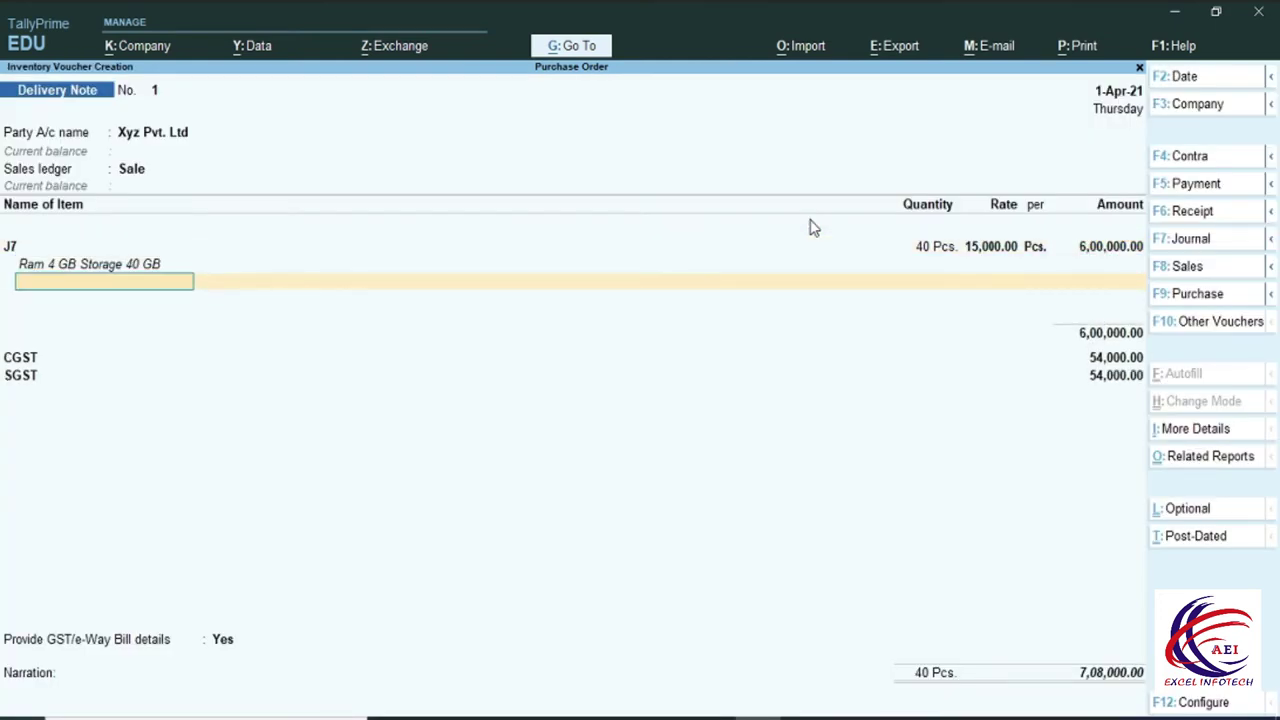
pyautogui.press('Return')
pyautogui.press('Return')
pyautogui.press('Return')
pyautogui.press('Return')
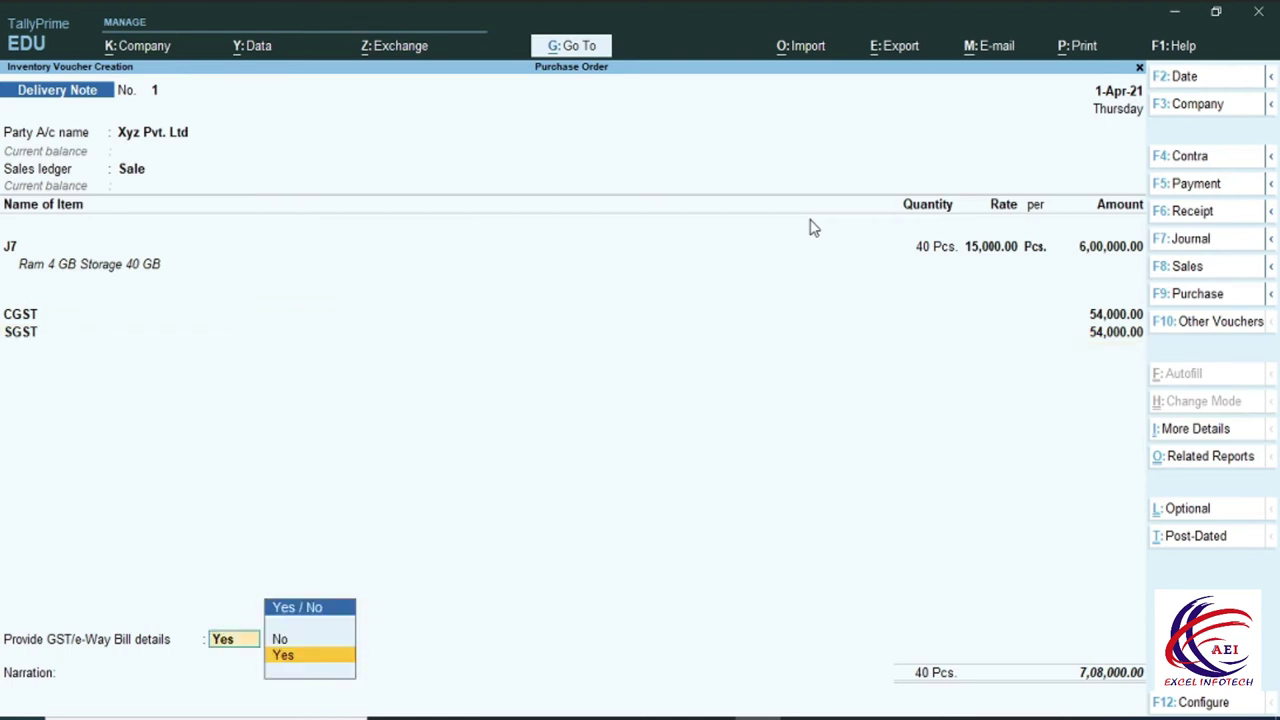
pyautogui.press('Up')
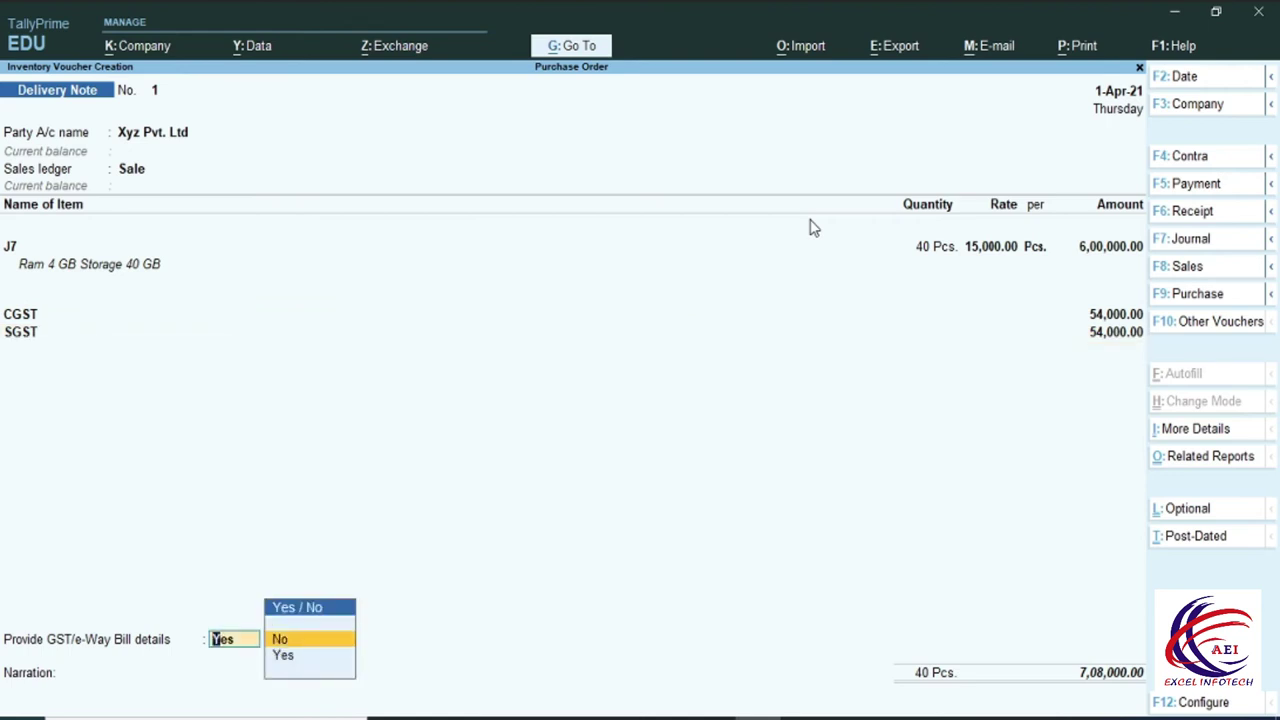
pyautogui.press('Return')
pyautogui.press('Return')
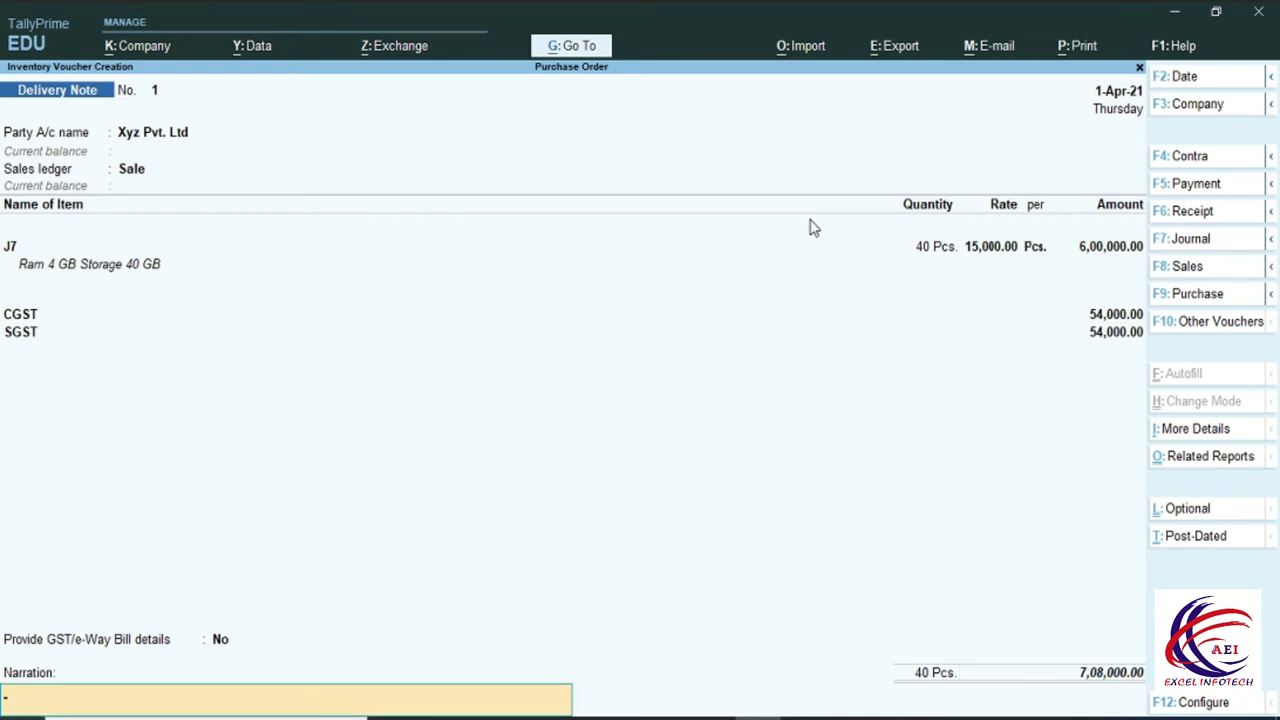
pyautogui.press('Return')
pyautogui.press('Return')
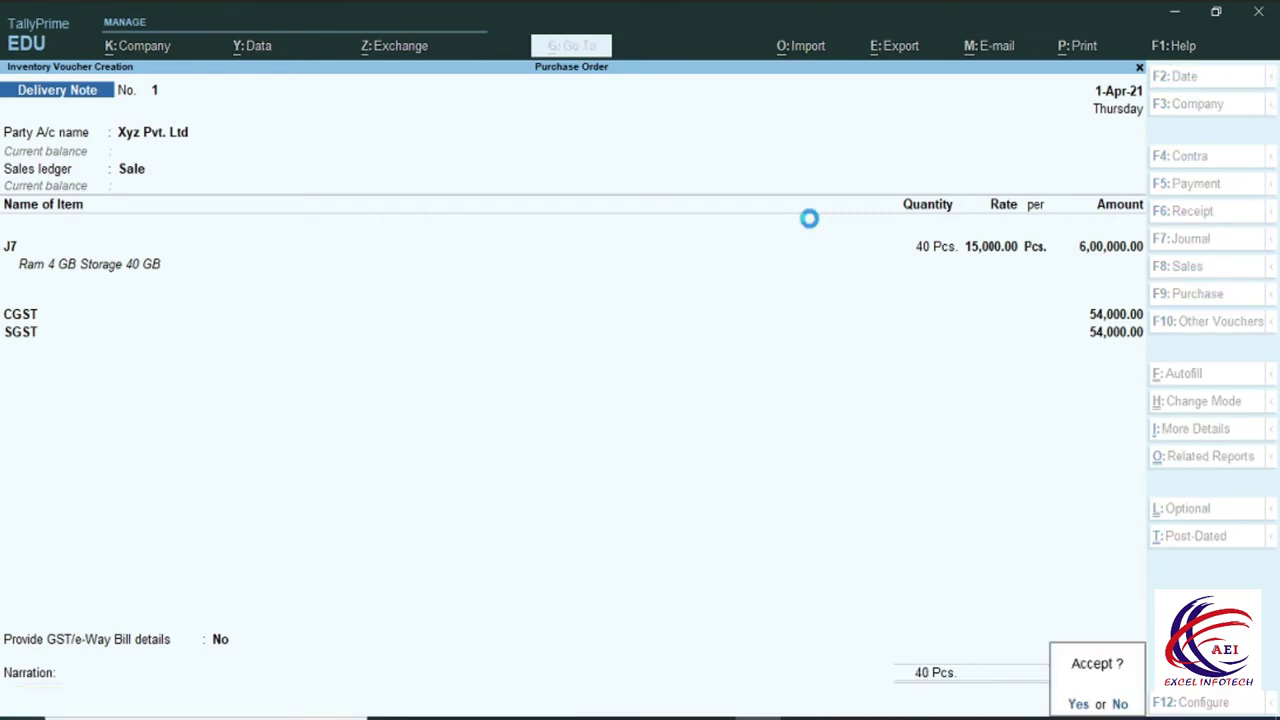
pyautogui.press('Return')
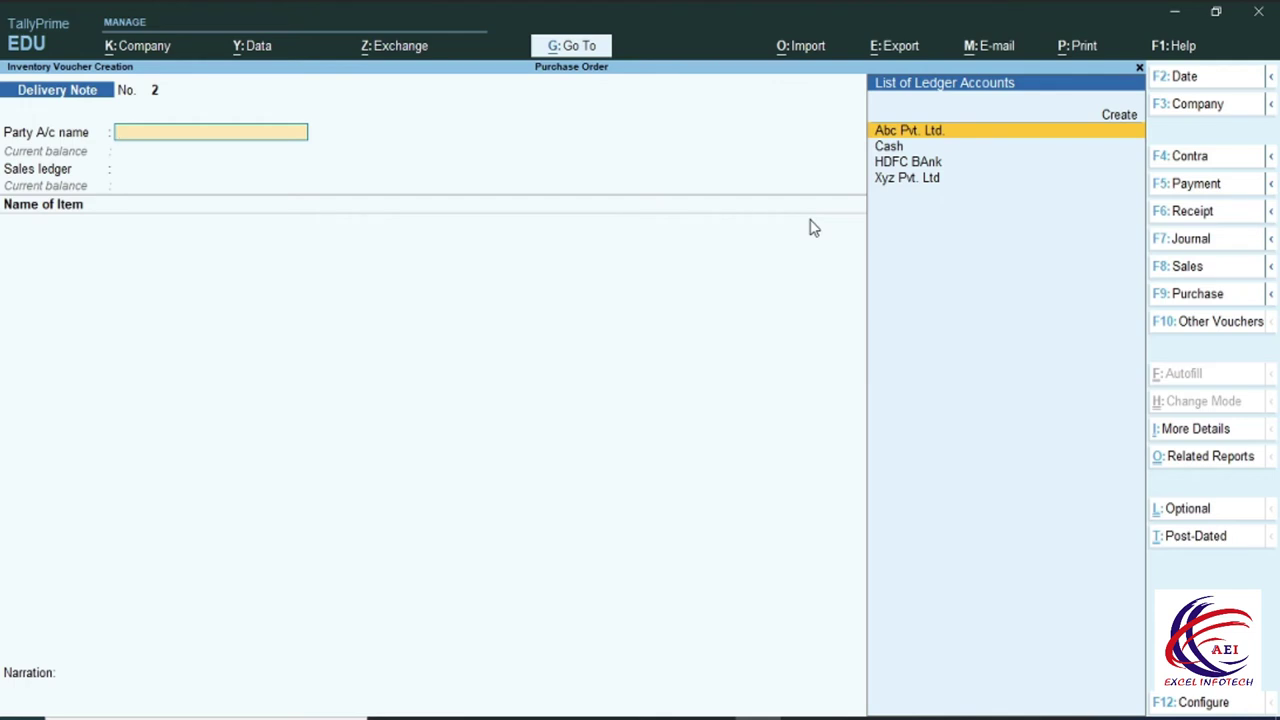
# - Leave the new delivery note and drill from the Balance Sheet into Current Assets and Closing Stock
pyautogui.press('Escape')
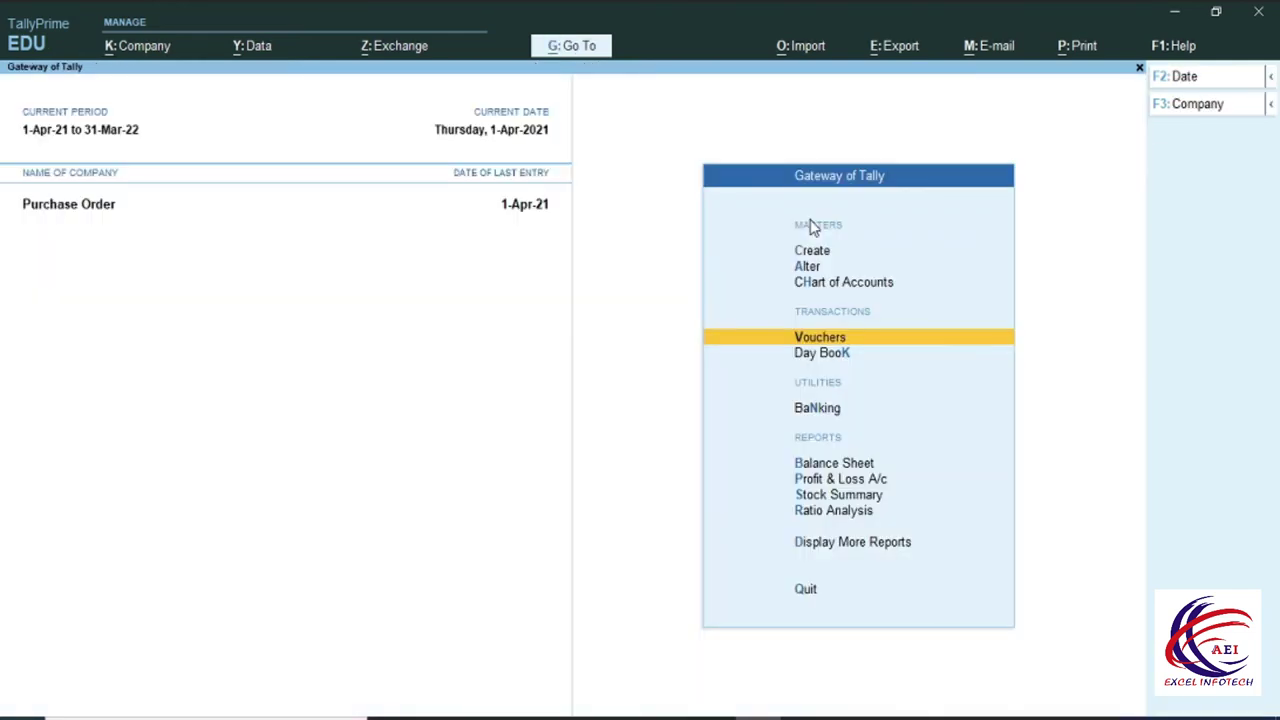
pyautogui.press('Down')
pyautogui.press('Down')
pyautogui.press('Down')
pyautogui.press('Return')
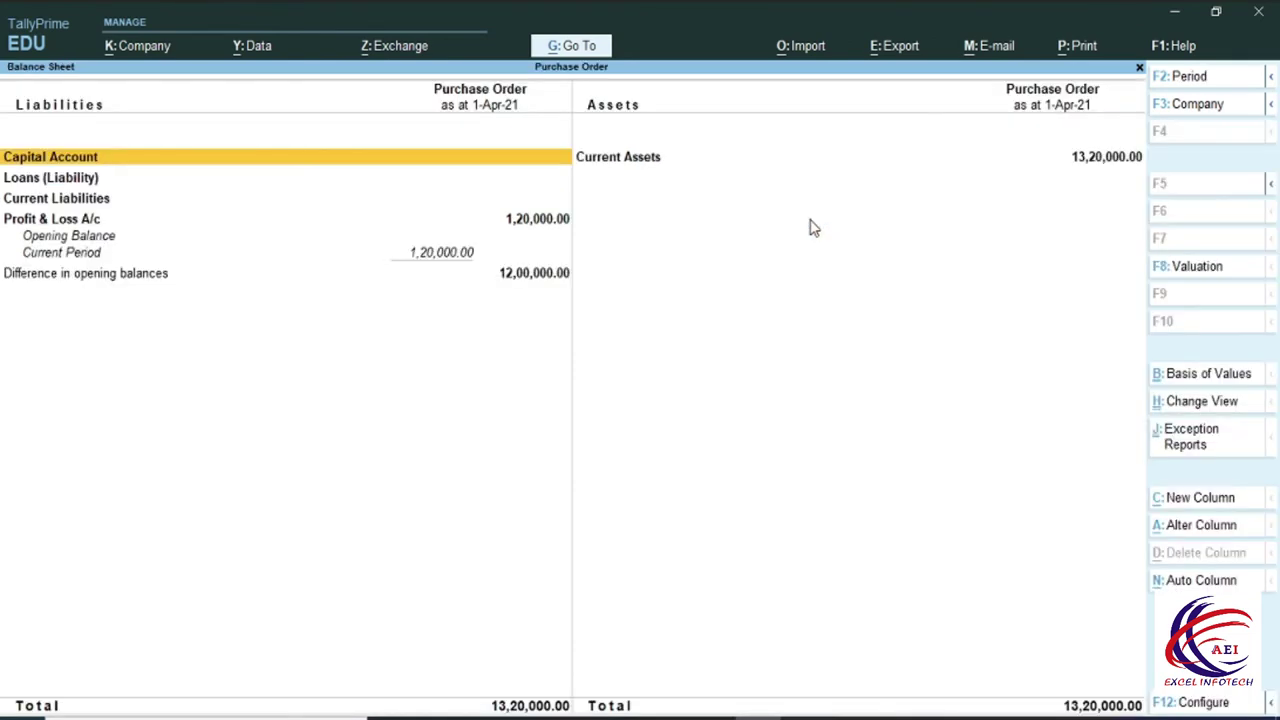
pyautogui.press('Right')
pyautogui.press('Return')
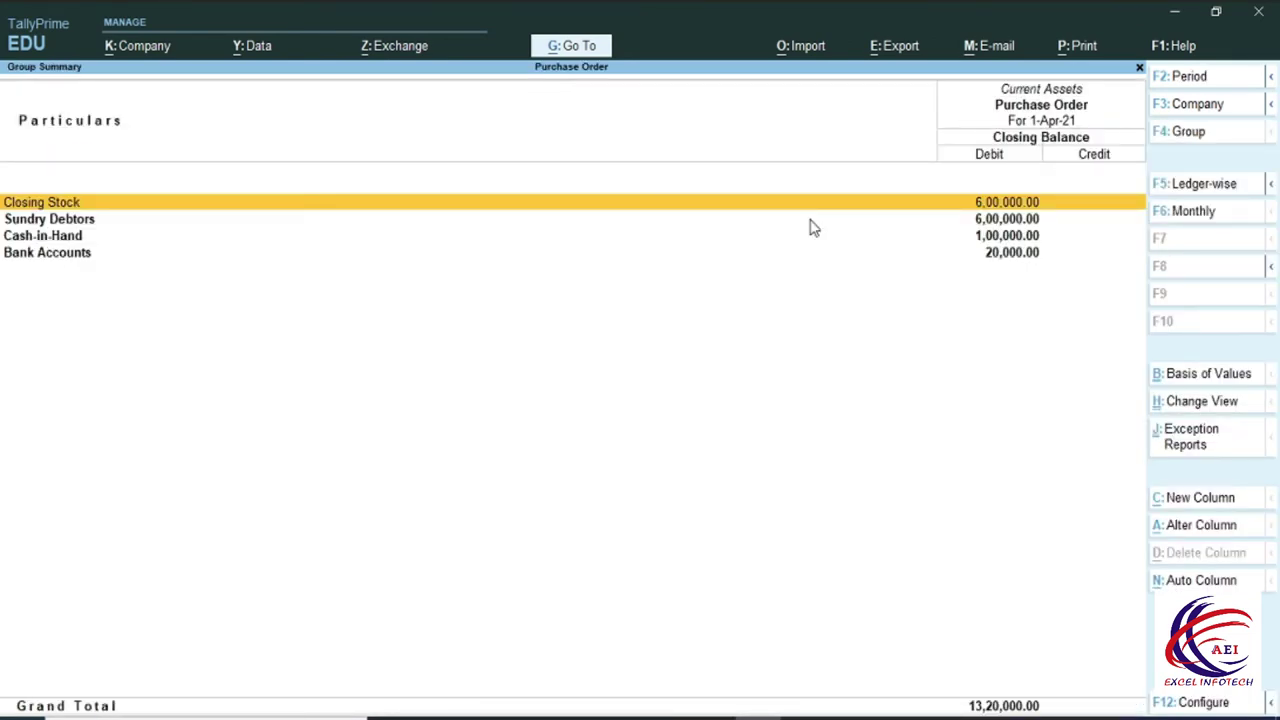
pyautogui.press('Return')
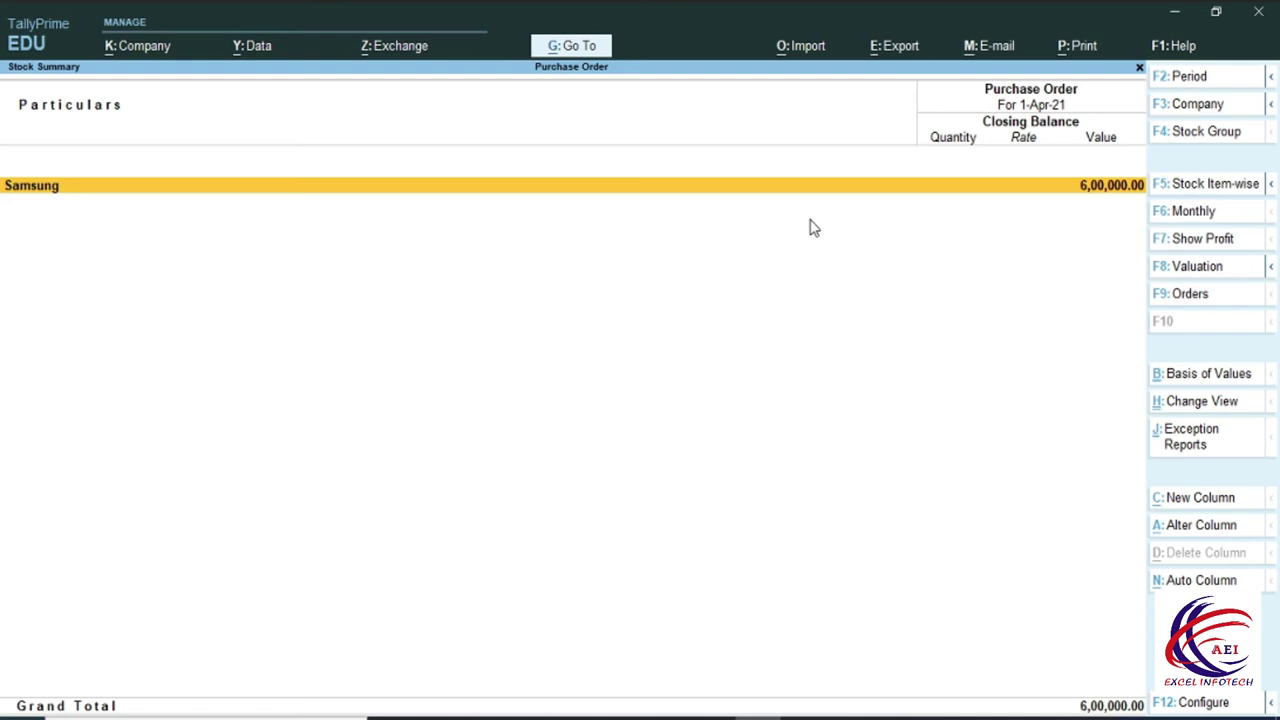
# - Check J7's stock of 50 Pcs at 12,000.00 in the Samsung group and the Stock Summary
pyautogui.press('Return')
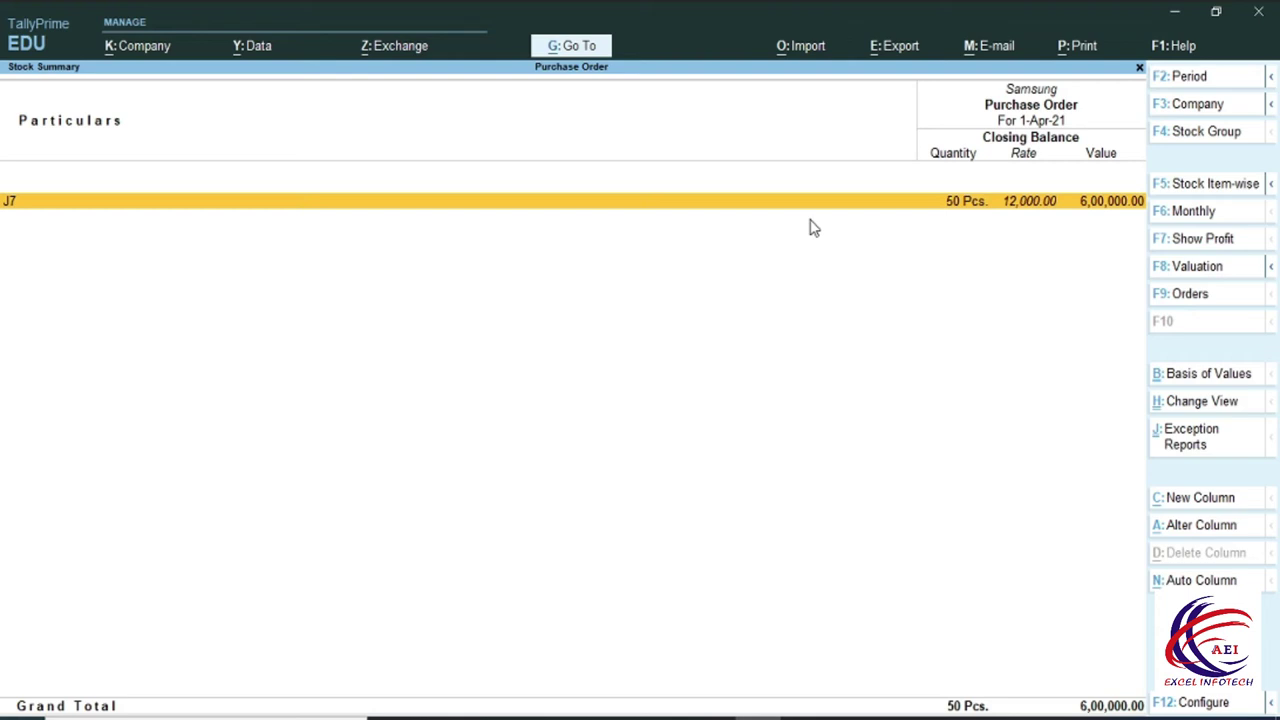
pyautogui.press('Escape')
pyautogui.press('Escape')
pyautogui.press('Escape')
pyautogui.press('Escape')
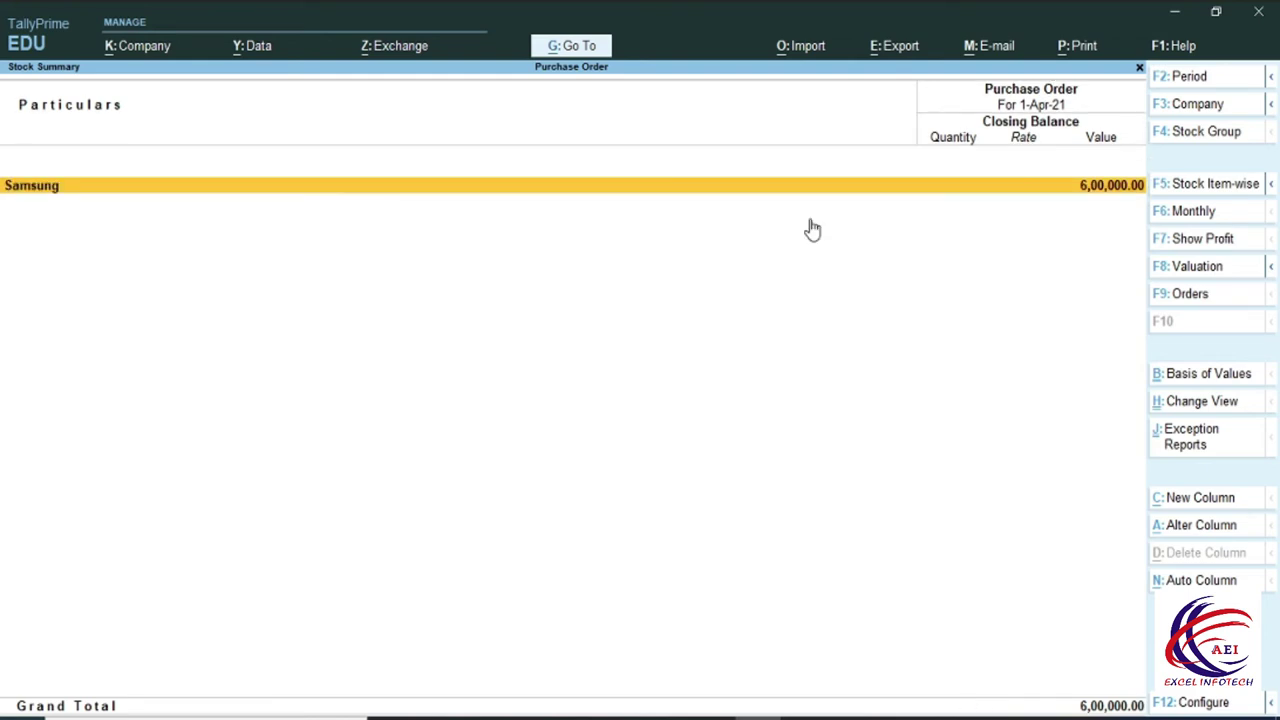
pyautogui.press('Down')
pyautogui.press('Down')
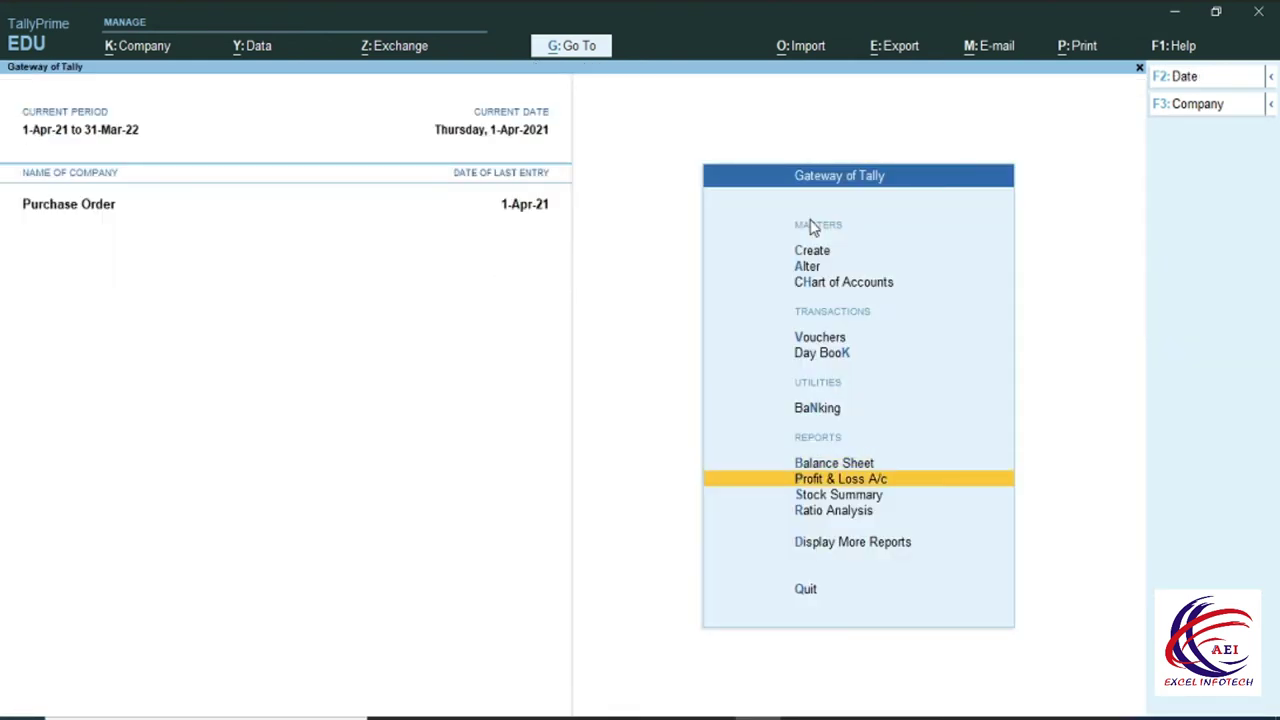
pyautogui.press('Return')
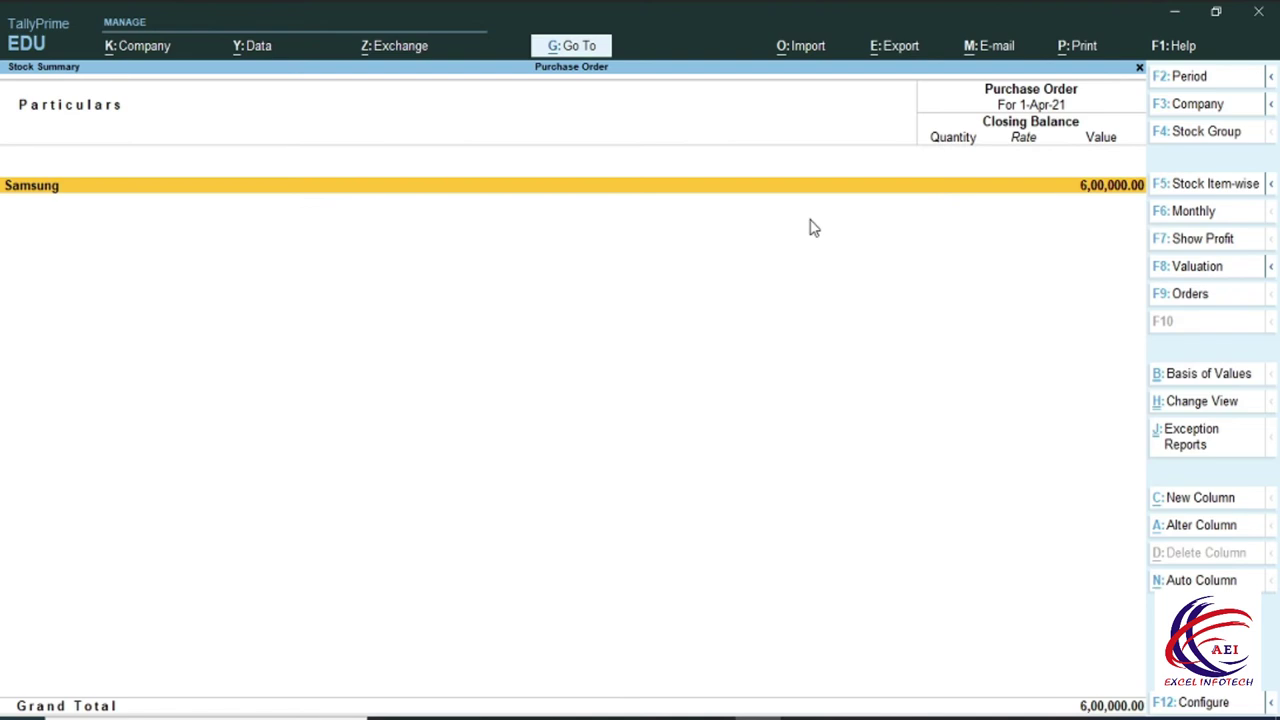
# - Open Sales Bills Pending, listing J7 as delivered but not billed: 40 Pcs, 6,00,000.00
pyautogui.press('Escape')
pyautogui.press('Down')
pyautogui.press('Down')
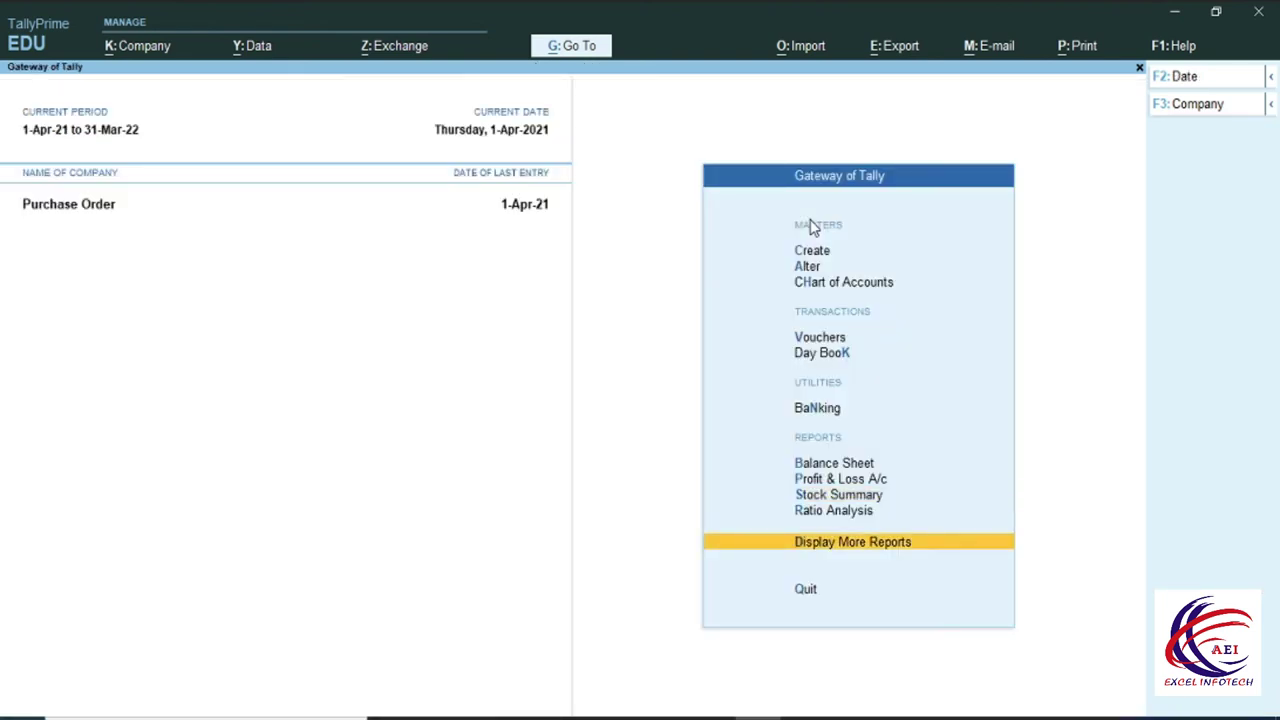
pyautogui.press('Return')
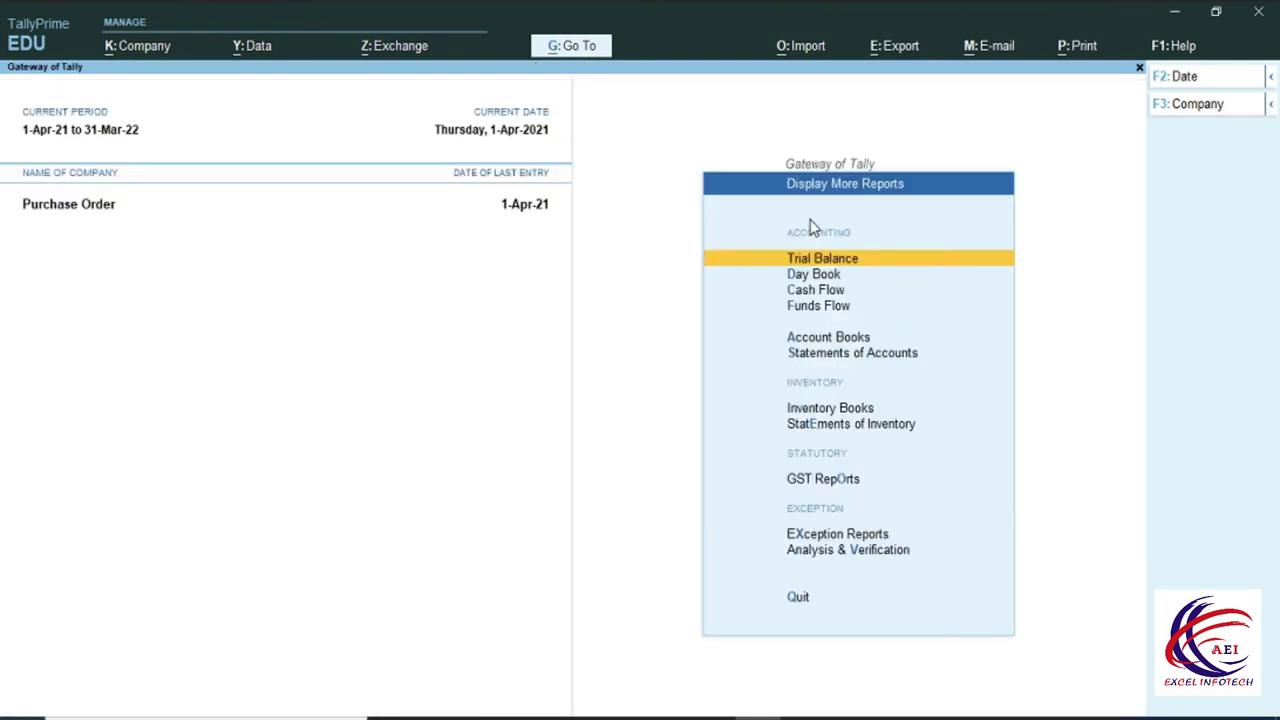
pyautogui.press('Down')
pyautogui.press('Down')
pyautogui.press('Down')
pyautogui.press('Down')
pyautogui.press('Down')
pyautogui.press('Down')
pyautogui.press('Down')
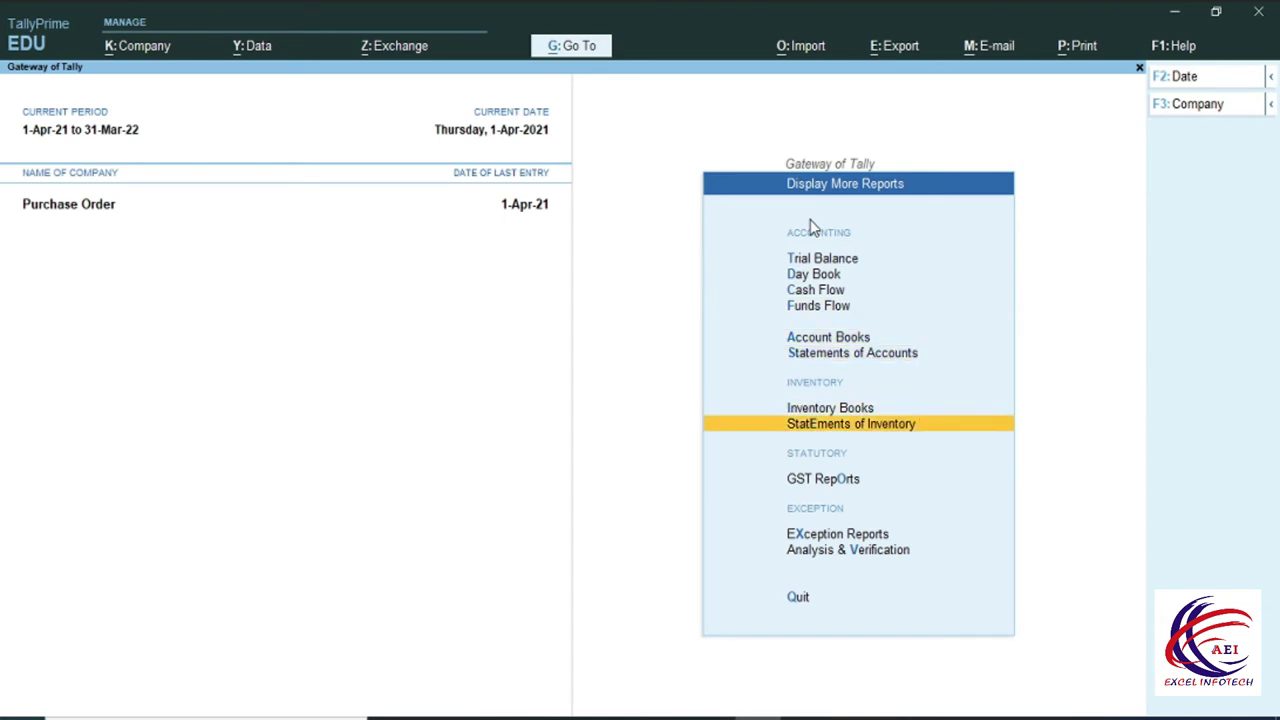
pyautogui.press('Return')
pyautogui.press('Down')
pyautogui.press('Down')
pyautogui.press('Down')
pyautogui.press('Down')
pyautogui.press('Down')
pyautogui.press('Down')
pyautogui.press('Down')
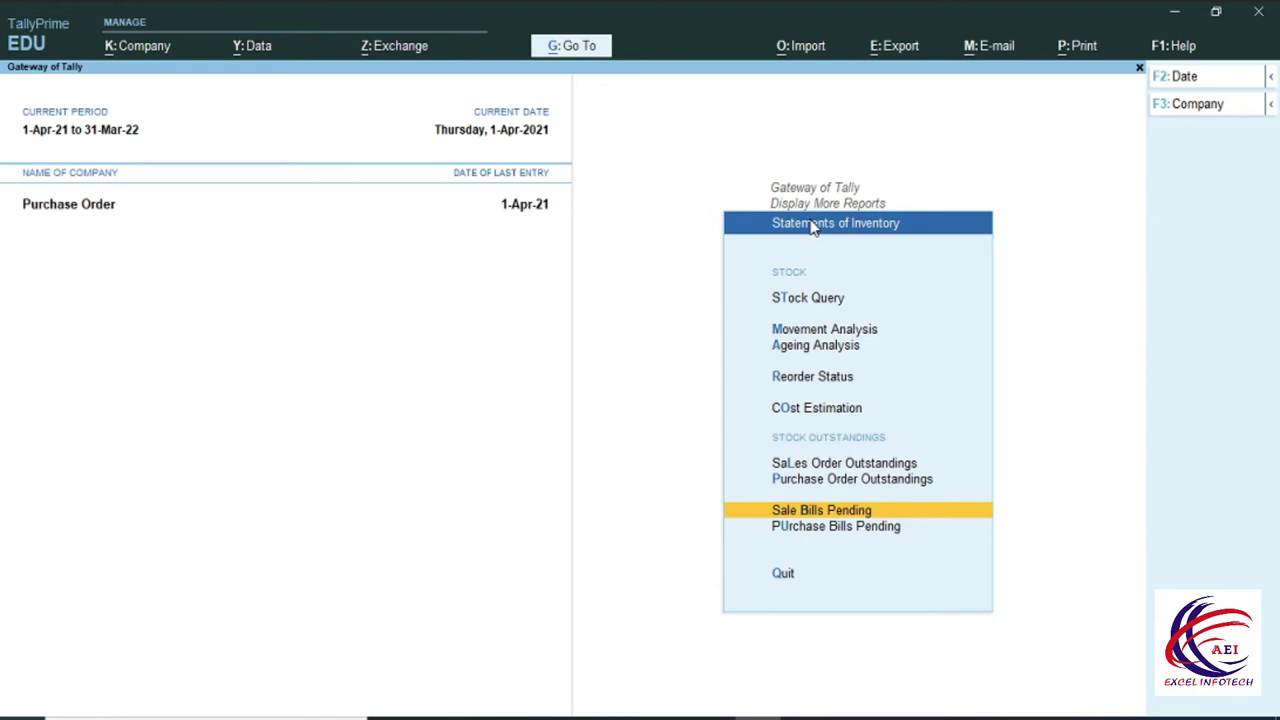
pyautogui.press('Return')
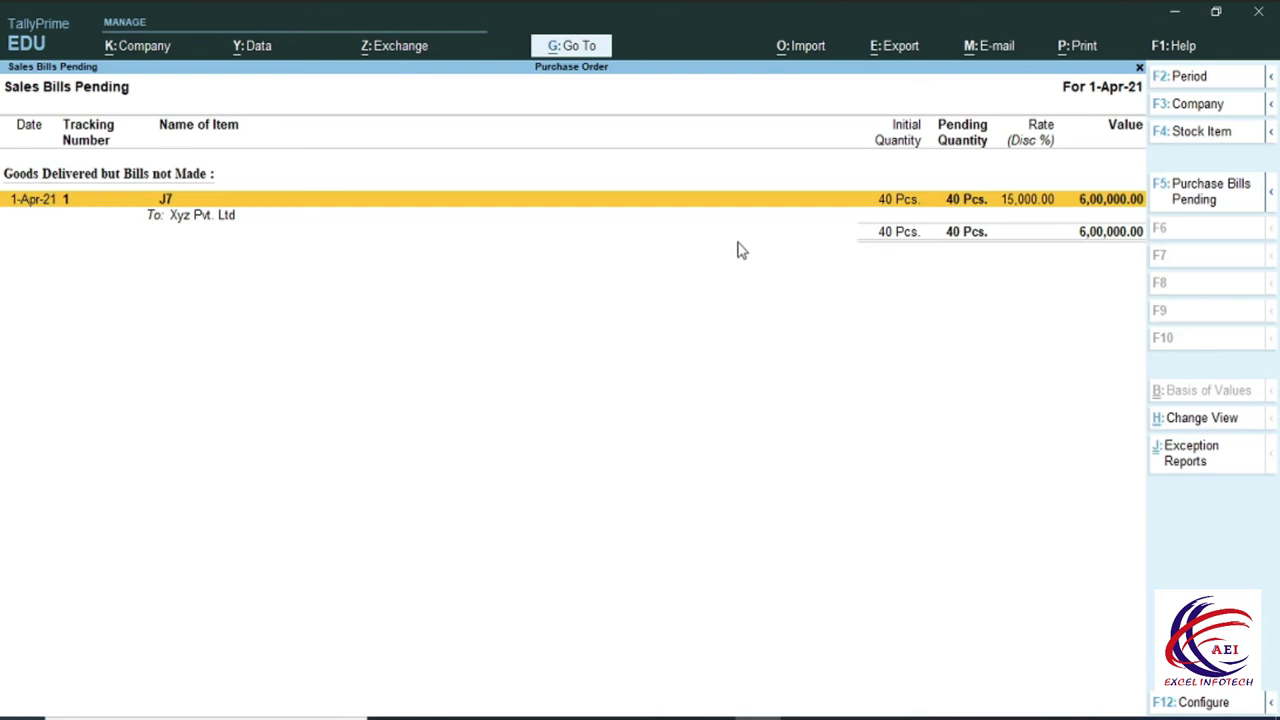
# - Close the Sale Bills Pending report (40 Pcs of J7 unbilled) and open Sales Order Outstandings options
pyautogui.press('Escape')
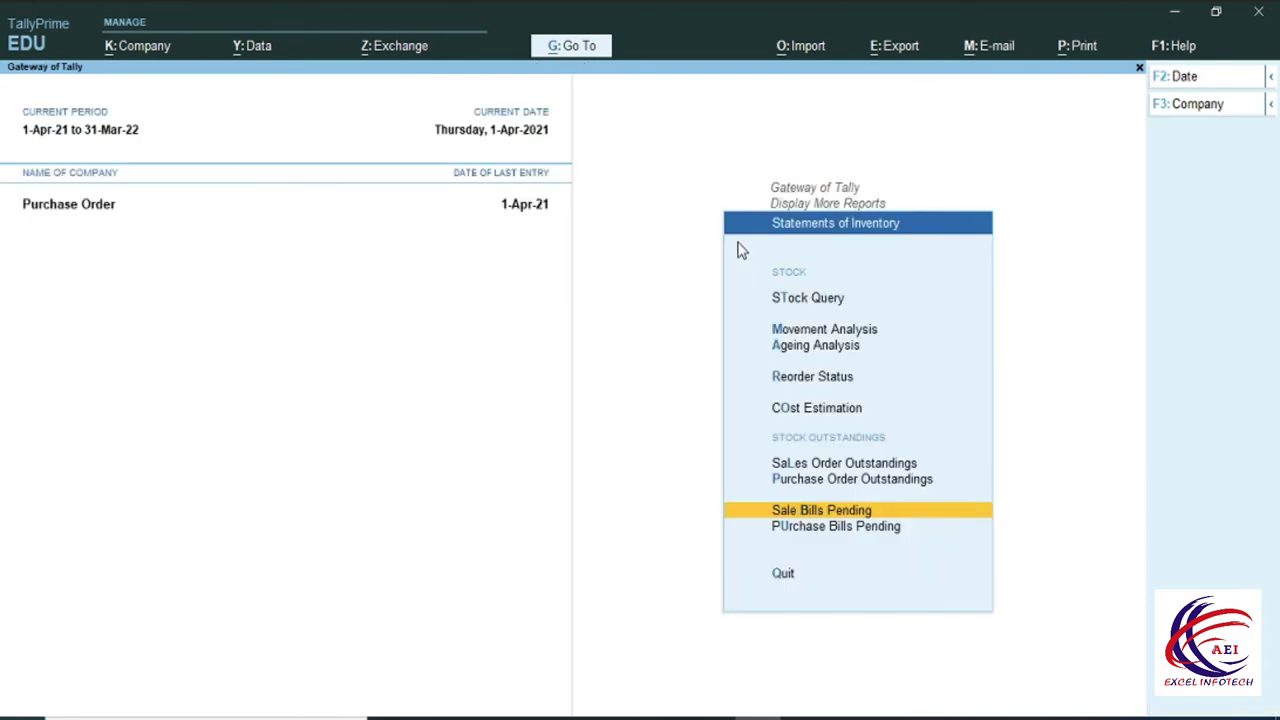
pyautogui.press('Up')
pyautogui.press('Up')
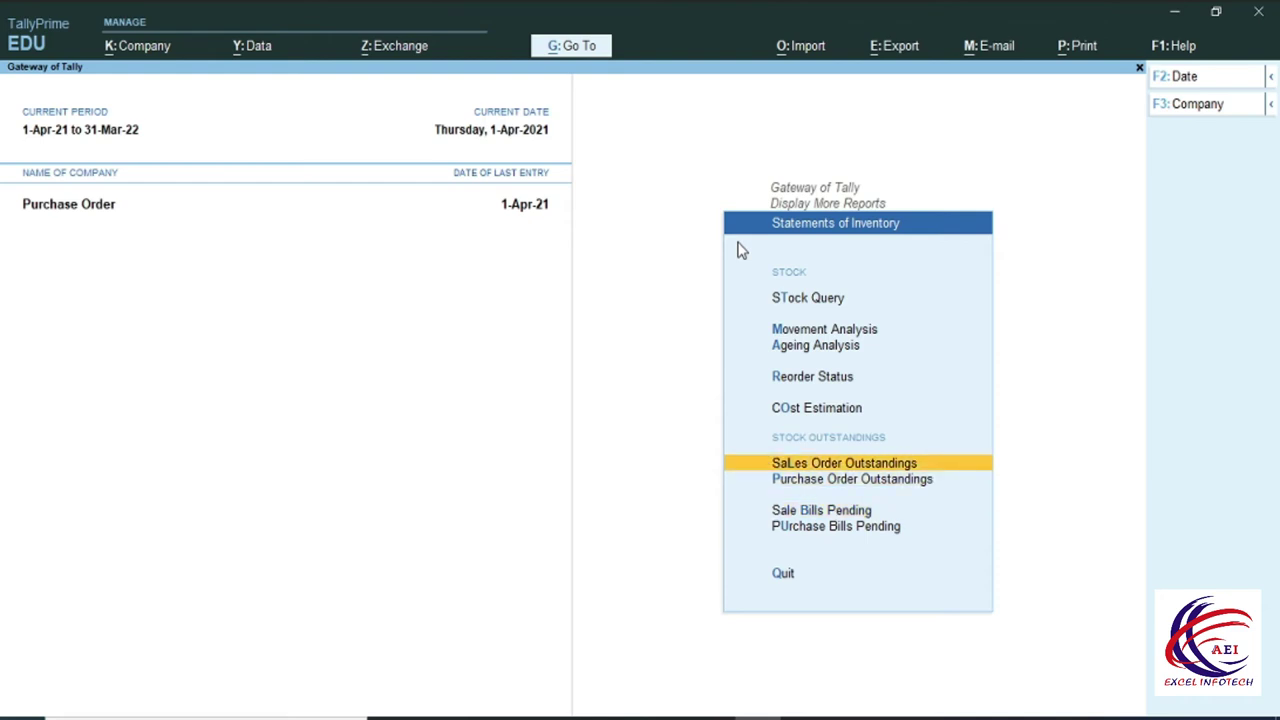
pyautogui.press('Return')
pyautogui.press('Down')
pyautogui.press('Down')
pyautogui.press('Down')
pyautogui.press('Down')
pyautogui.press('Down')
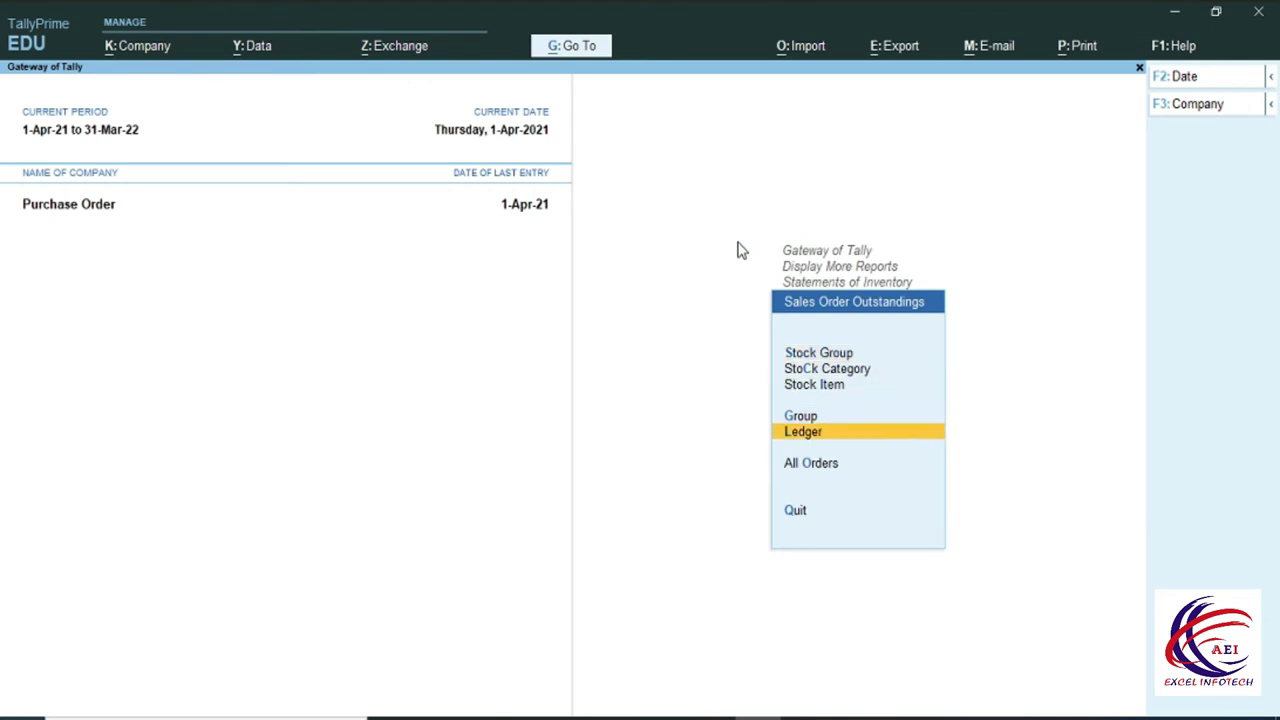
# - Show all outstanding sales orders, with XYZ-1 at 10 Pcs of J7, and begin Preclose Orders
pyautogui.press('Return')
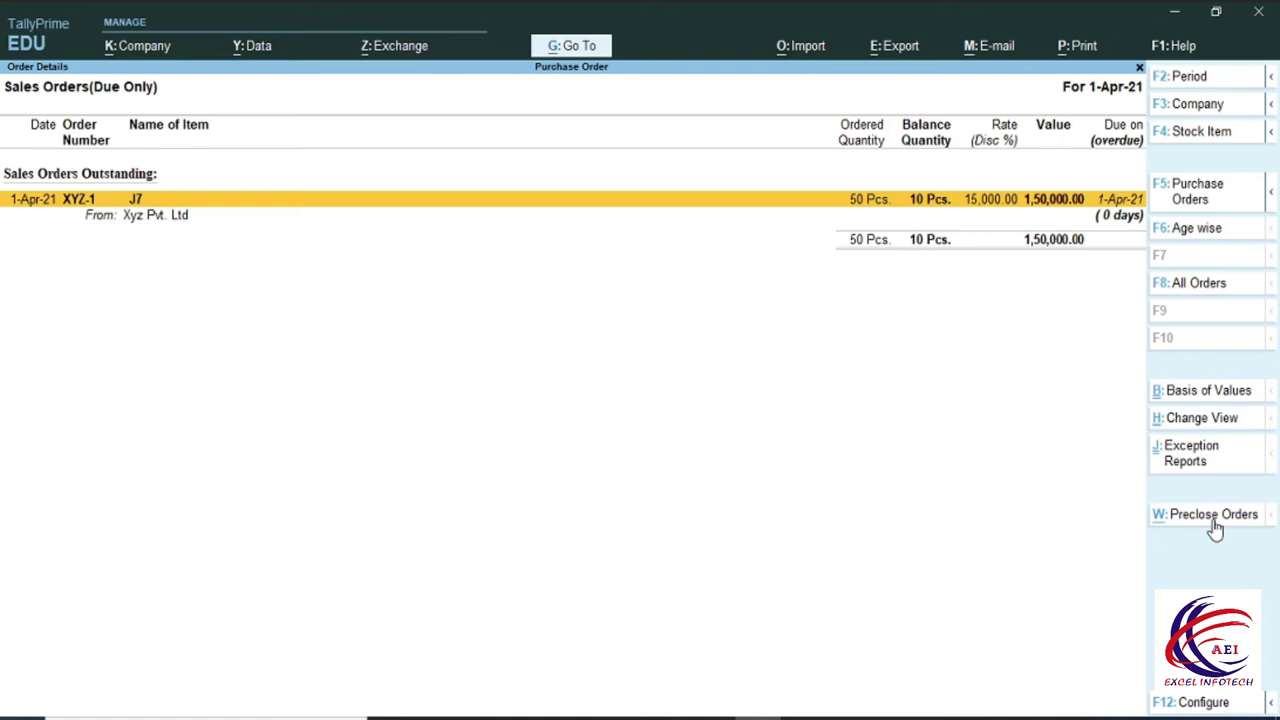
pyautogui.hotkey('alt', 'w')
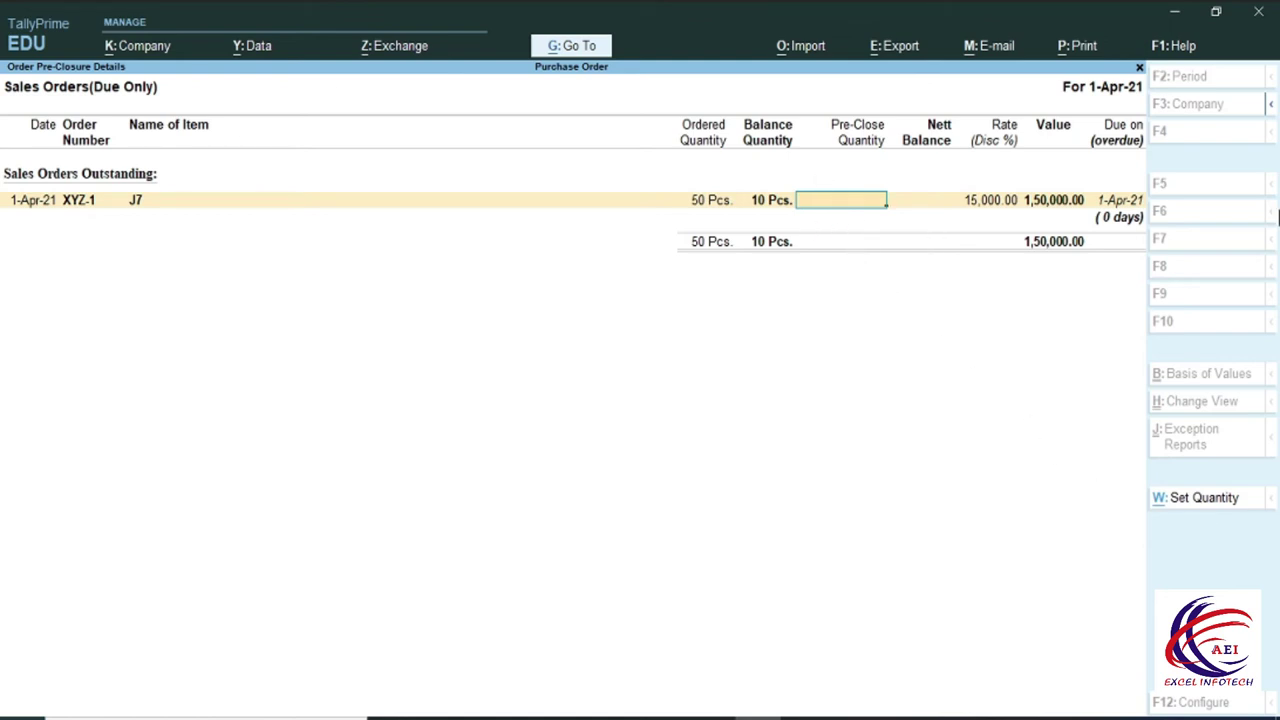
# - Pre-close 10 Pcs of order XYZ-1 with reason 'Time Issue' on 1-Apr-21
pyautogui.write('10')
pyautogui.press('Return')
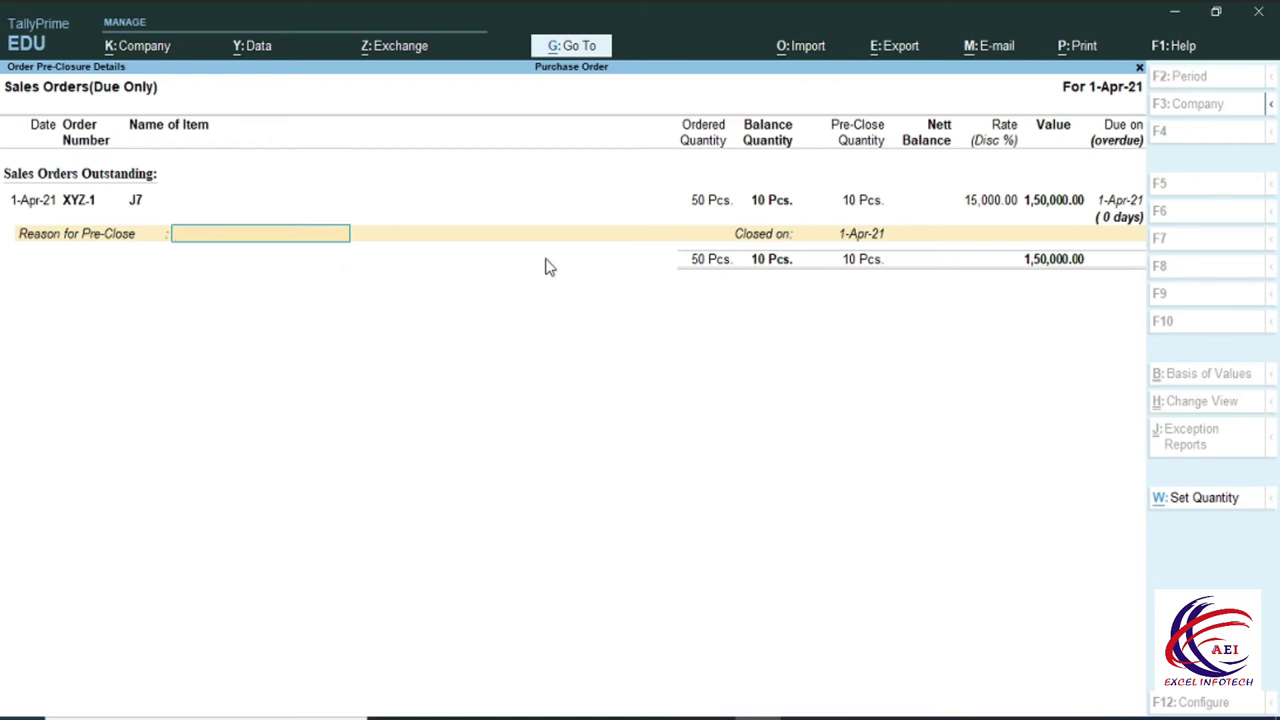
pyautogui.write('Time Issue')
pyautogui.press('Return')
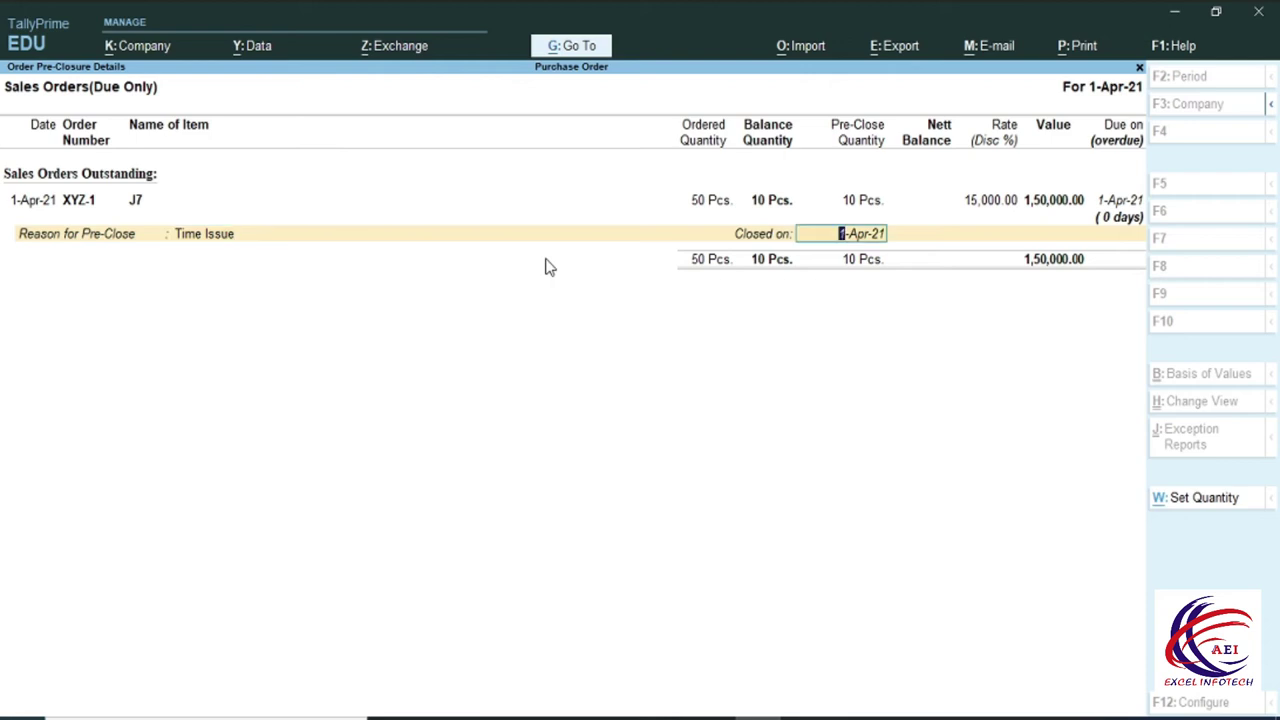
pyautogui.press('Return')
pyautogui.press('y')
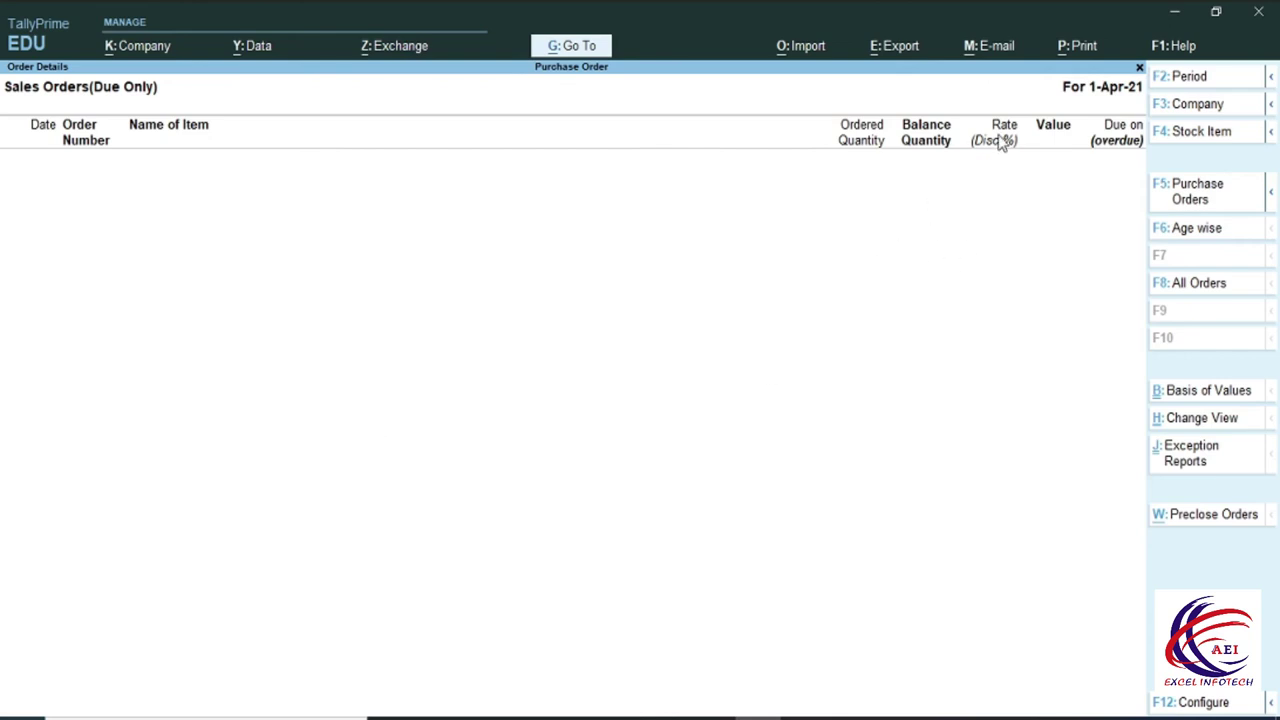
# - Return to Gateway of Tally and start a Sales voucher (F8) with party Xyz Pvt. Ltd
pyautogui.press('Escape')
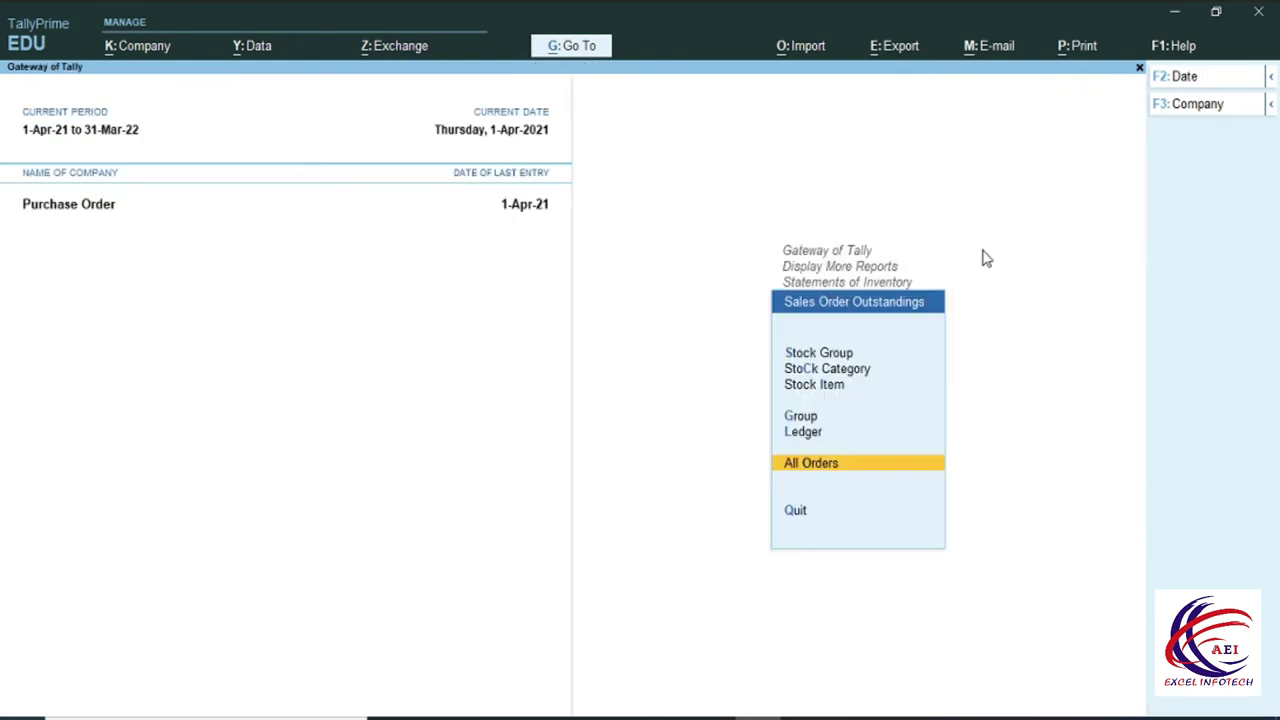
pyautogui.press('Escape')
pyautogui.press('Escape')
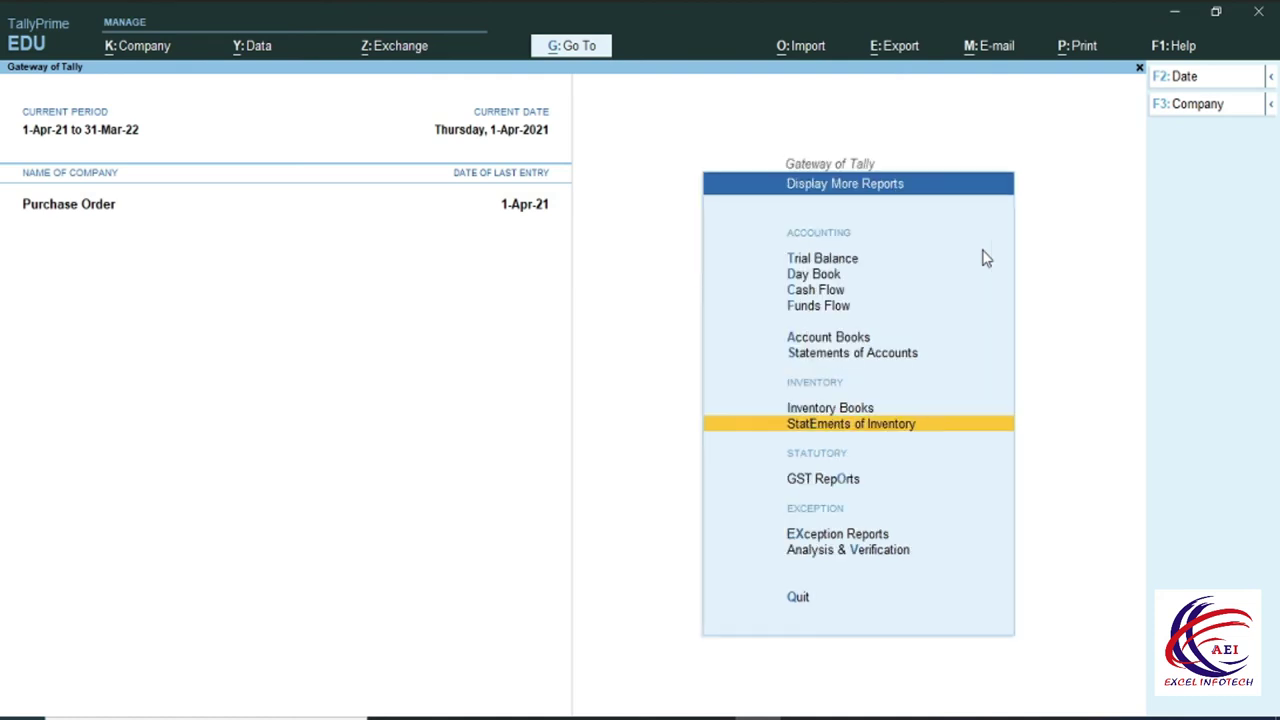
pyautogui.press('Escape')
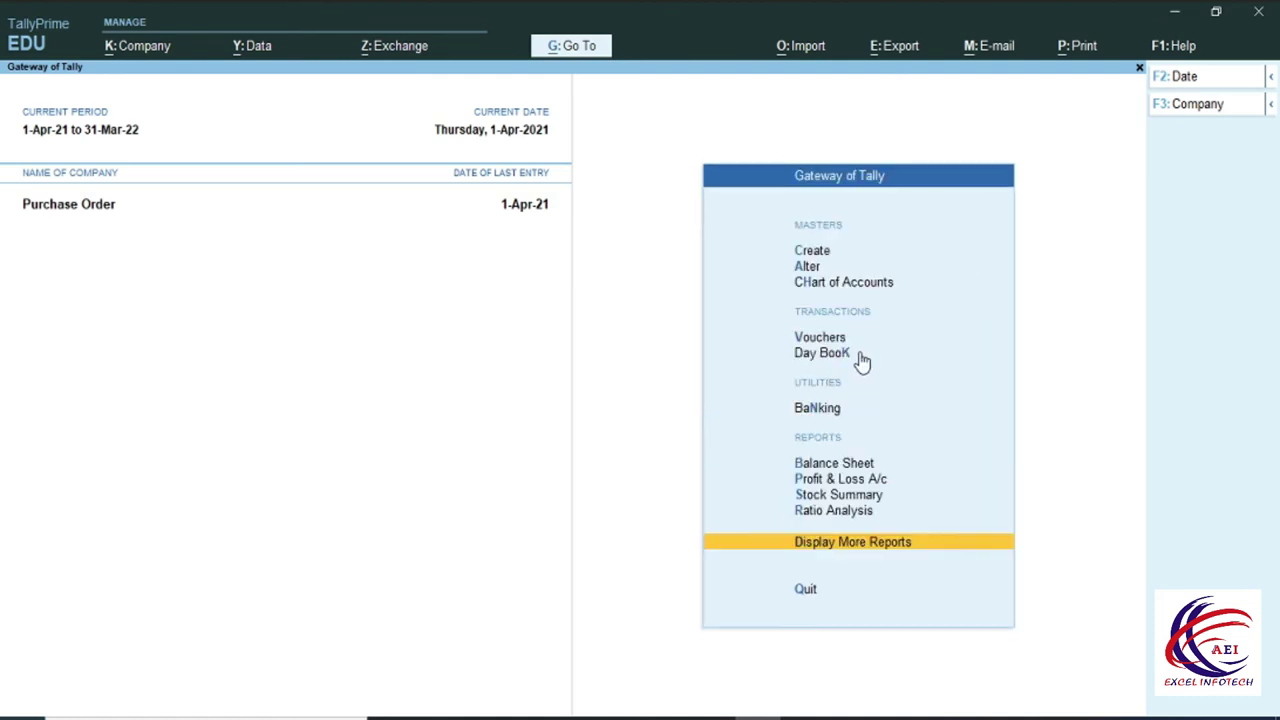
pyautogui.click(820, 340)
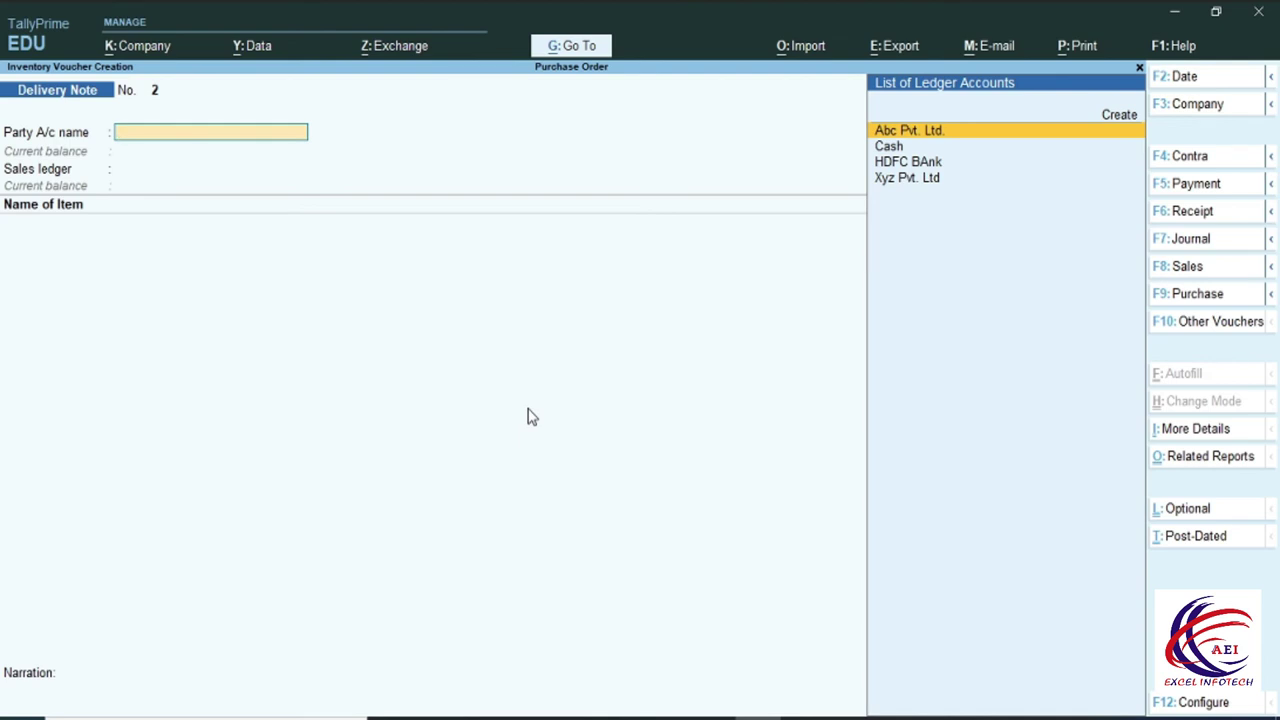
pyautogui.press('F8')
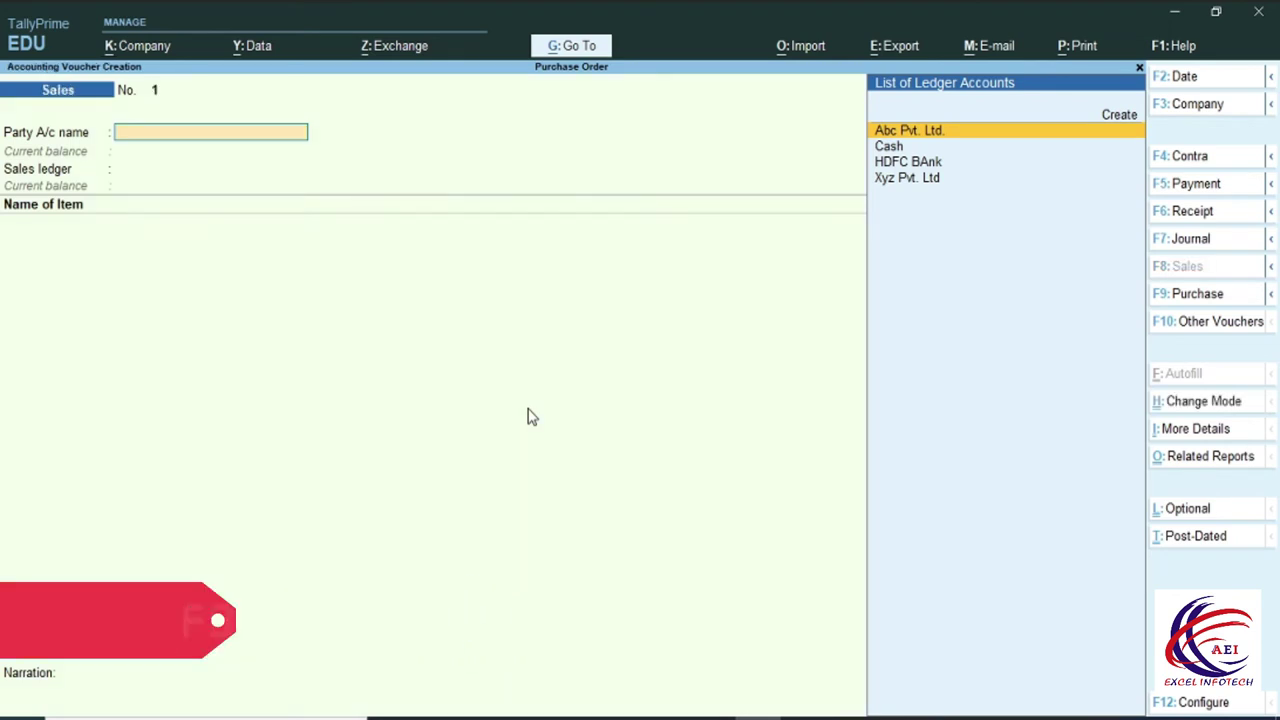
pyautogui.press('Down')
pyautogui.press('Down')
pyautogui.press('Down')
pyautogui.press('Down')
pyautogui.press('Down')
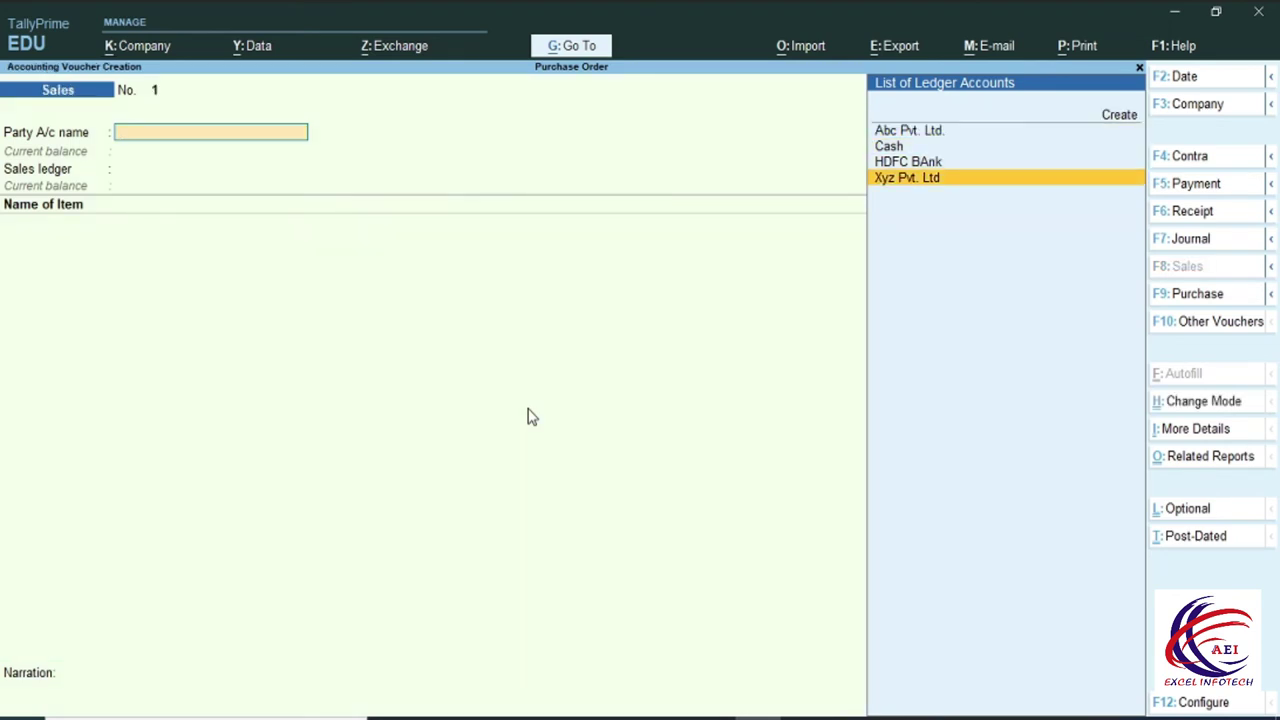
pyautogui.press('Return')
# - Link the invoice to delivery note tracking number 1 and use Sale as the sales ledger
pyautogui.press('Down')
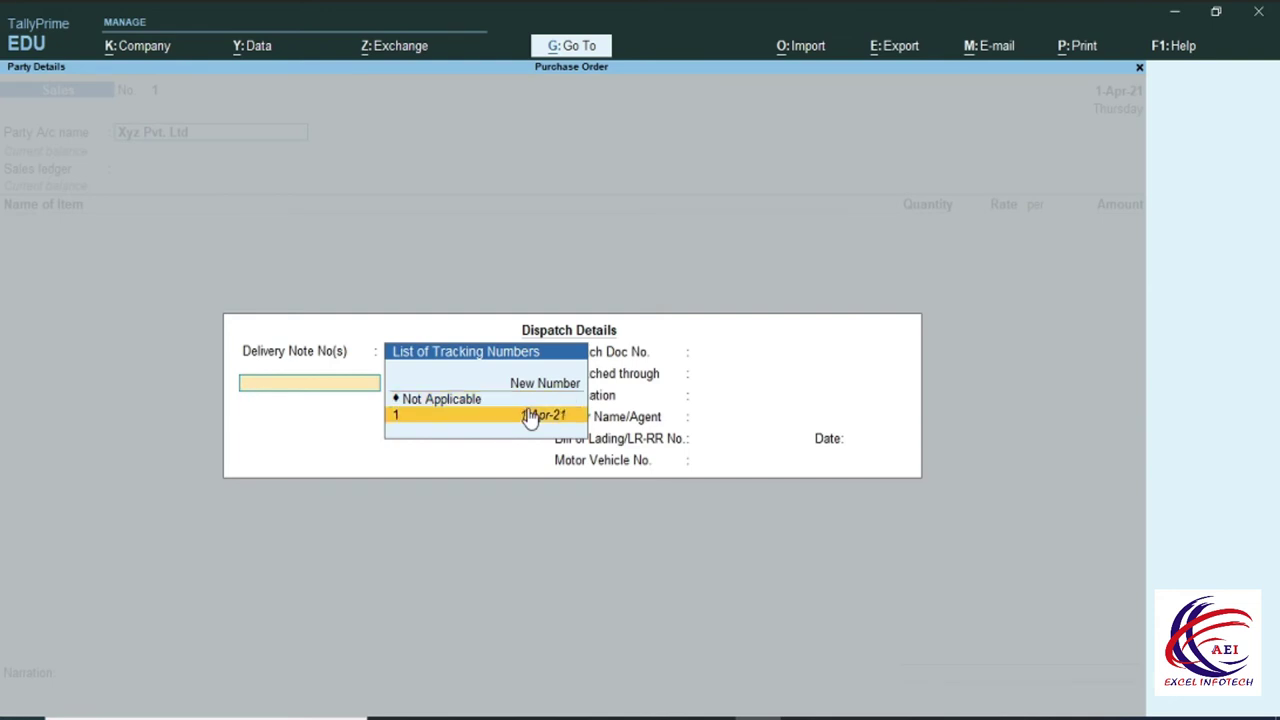
pyautogui.press('Return')
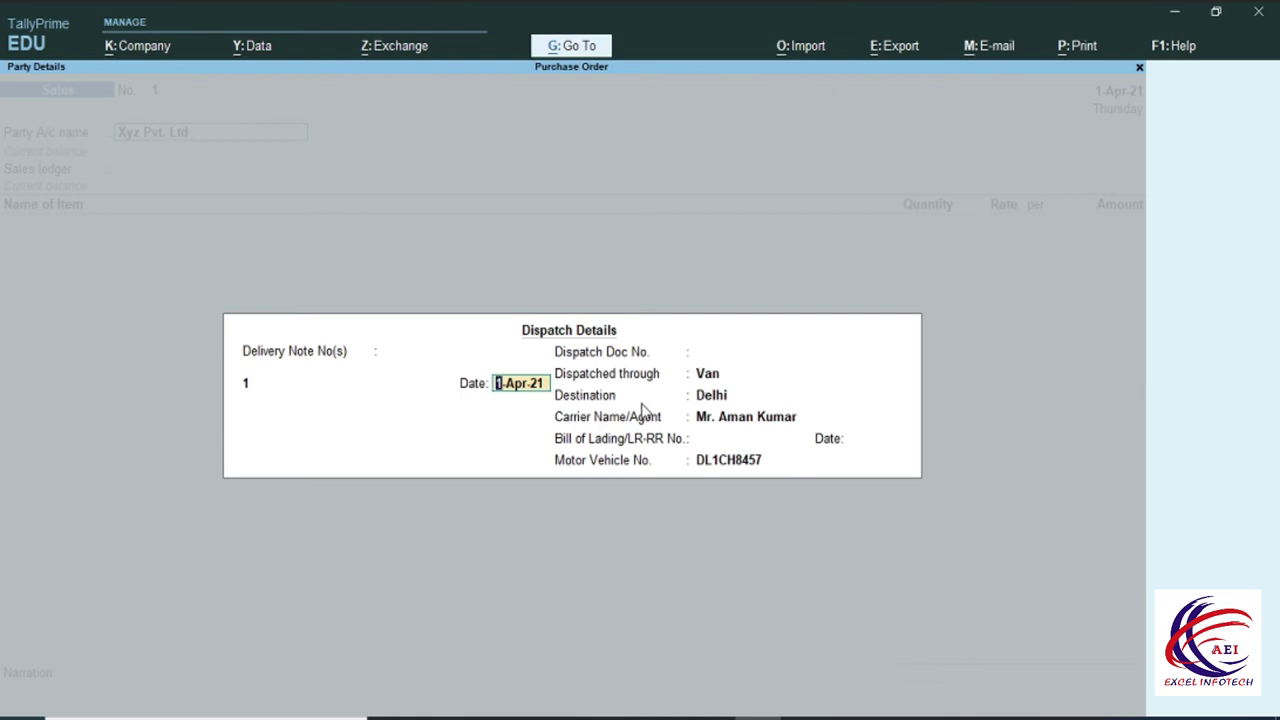
pyautogui.press('Return')
pyautogui.press('Return')
pyautogui.press('Return')
pyautogui.press('Return')
pyautogui.press('Return')
pyautogui.press('Return')
pyautogui.press('Return')
pyautogui.press('Return')
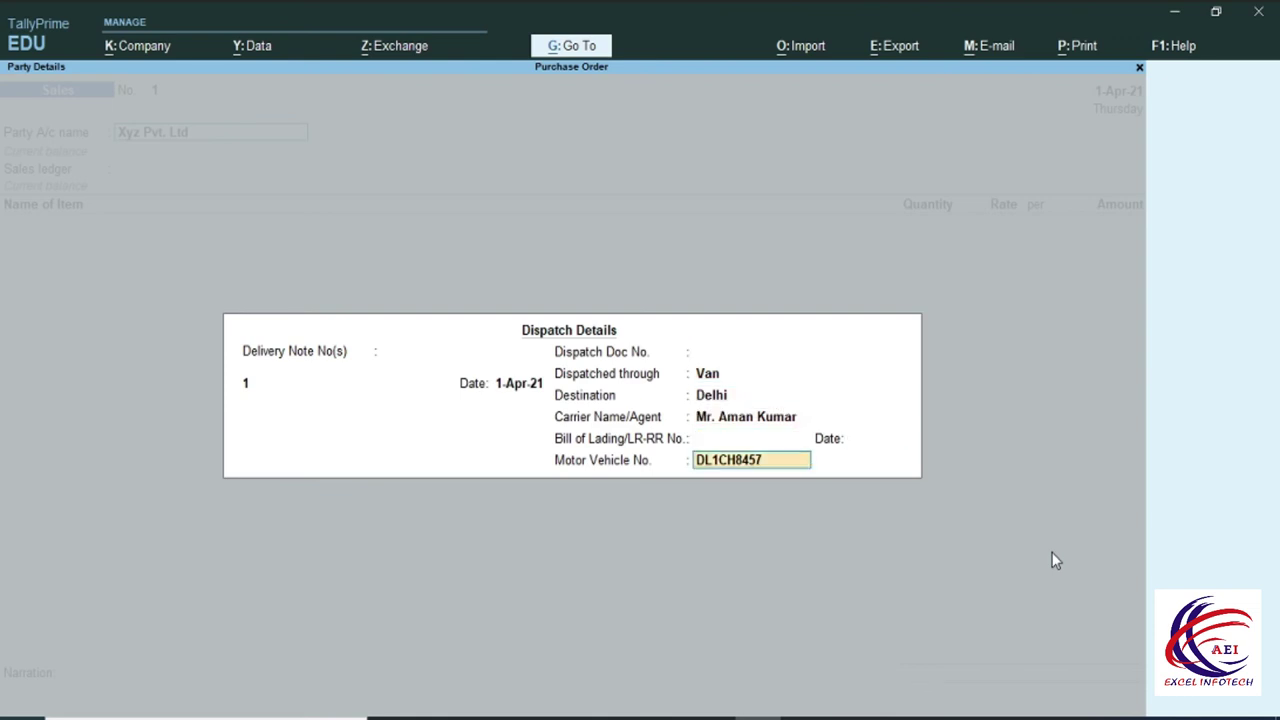
pyautogui.press('Return')
pyautogui.press('Return')
pyautogui.press('Return')
pyautogui.press('Return')
pyautogui.press('Return')
pyautogui.press('Return')
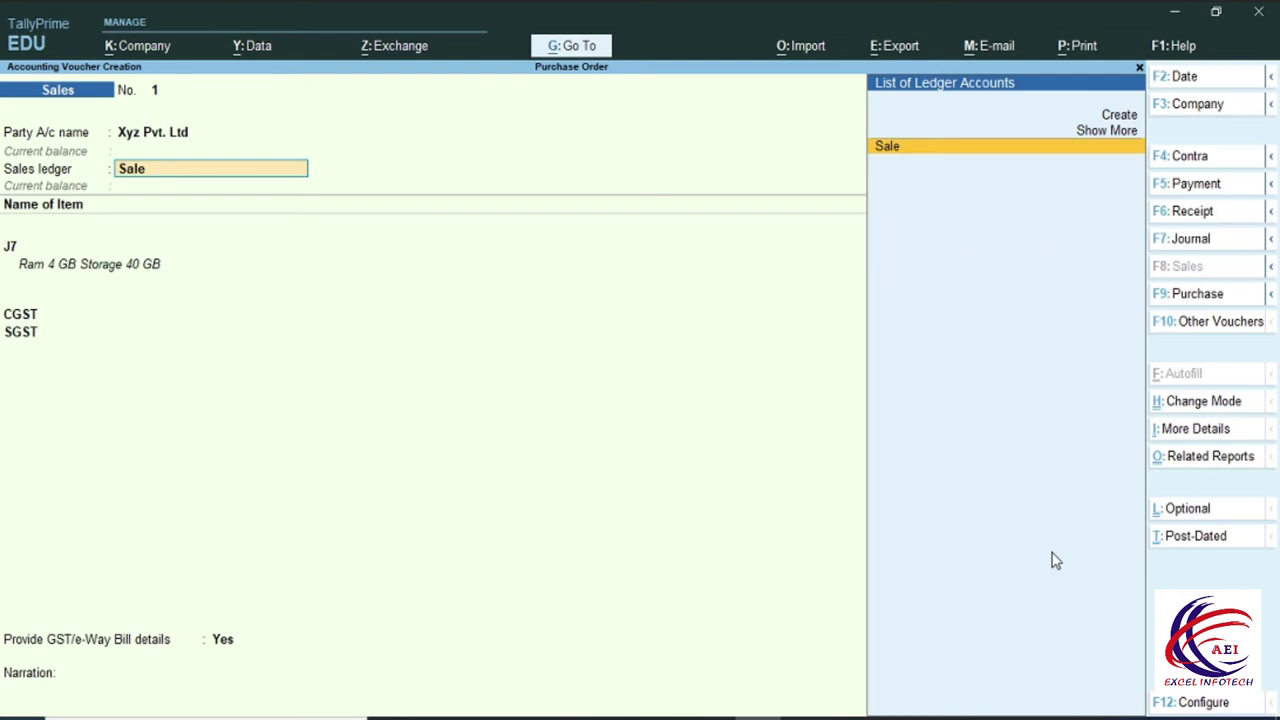
pyautogui.press('Return')
# - Allocate 30 Pcs of J7 under tracking no. 1, giving 4,50,000.00 plus CGST and SGST
pyautogui.press('Return')
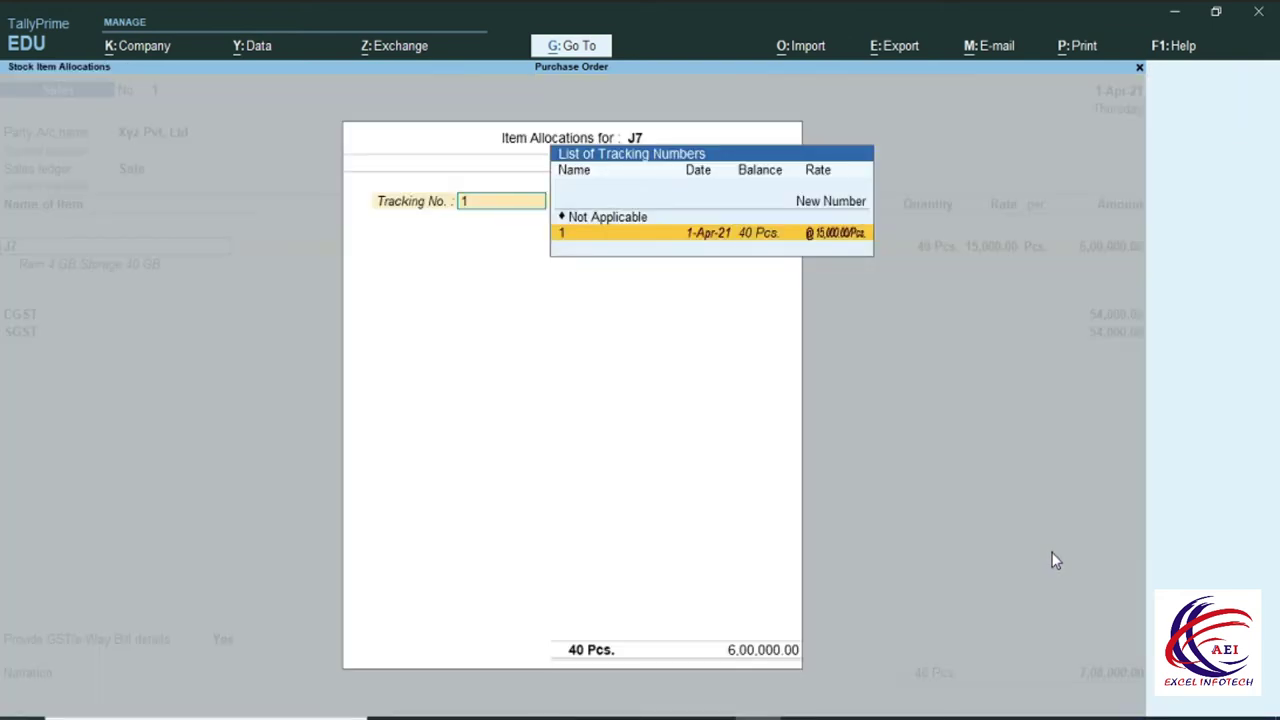
pyautogui.press('Return')
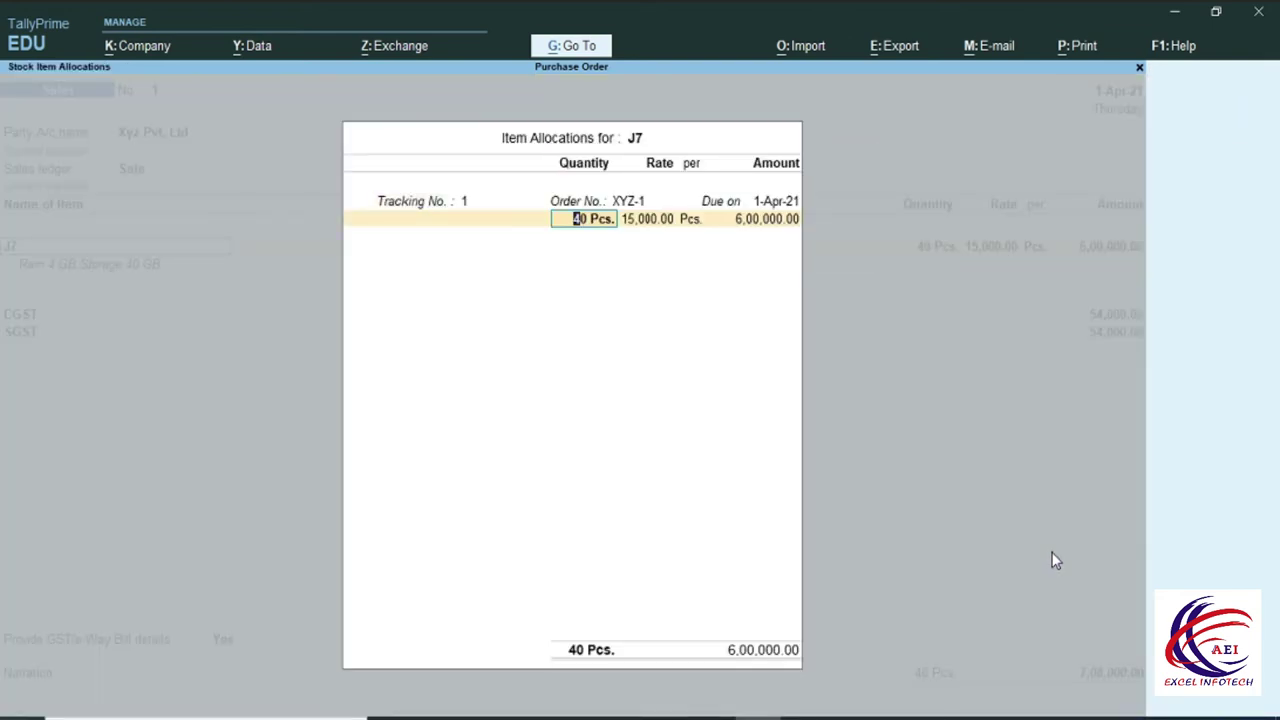
pyautogui.write('30')
pyautogui.press('Return')
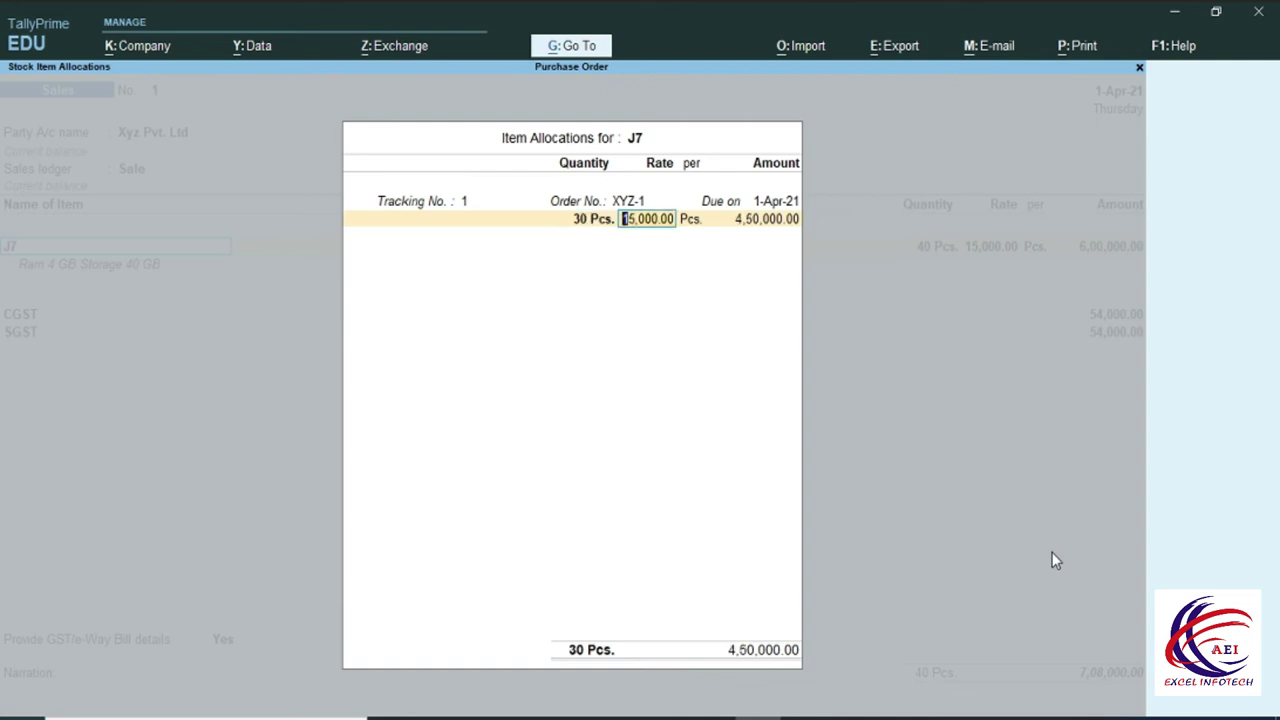
pyautogui.press('Return')
pyautogui.press('Return')
pyautogui.press('Return')
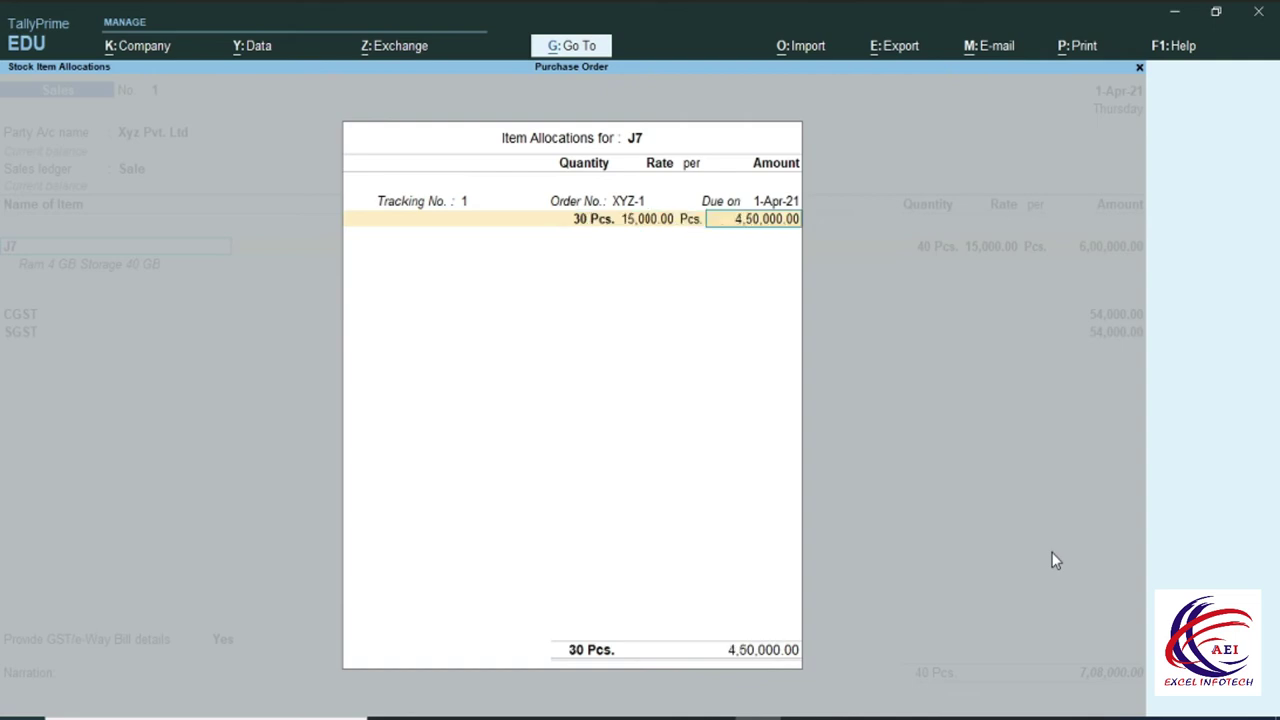
pyautogui.press('Return')
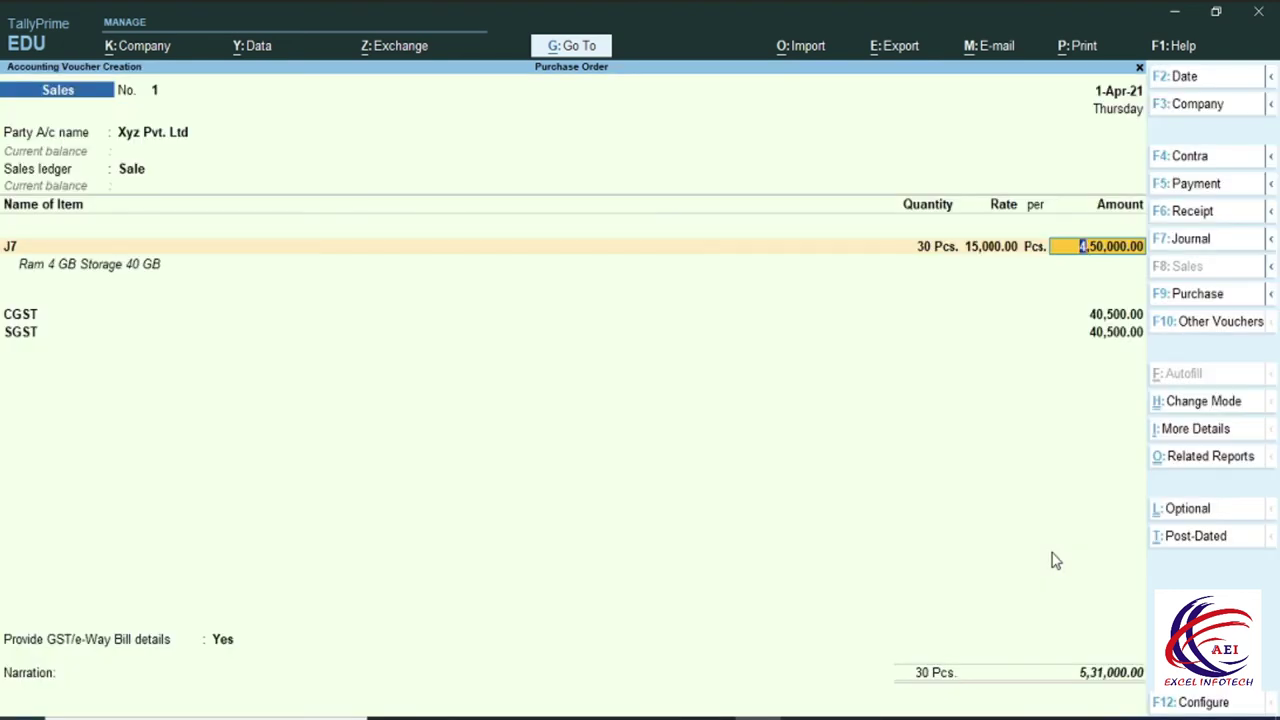
pyautogui.press('Return')
pyautogui.press('Return')
pyautogui.press('Return')
pyautogui.press('Return')
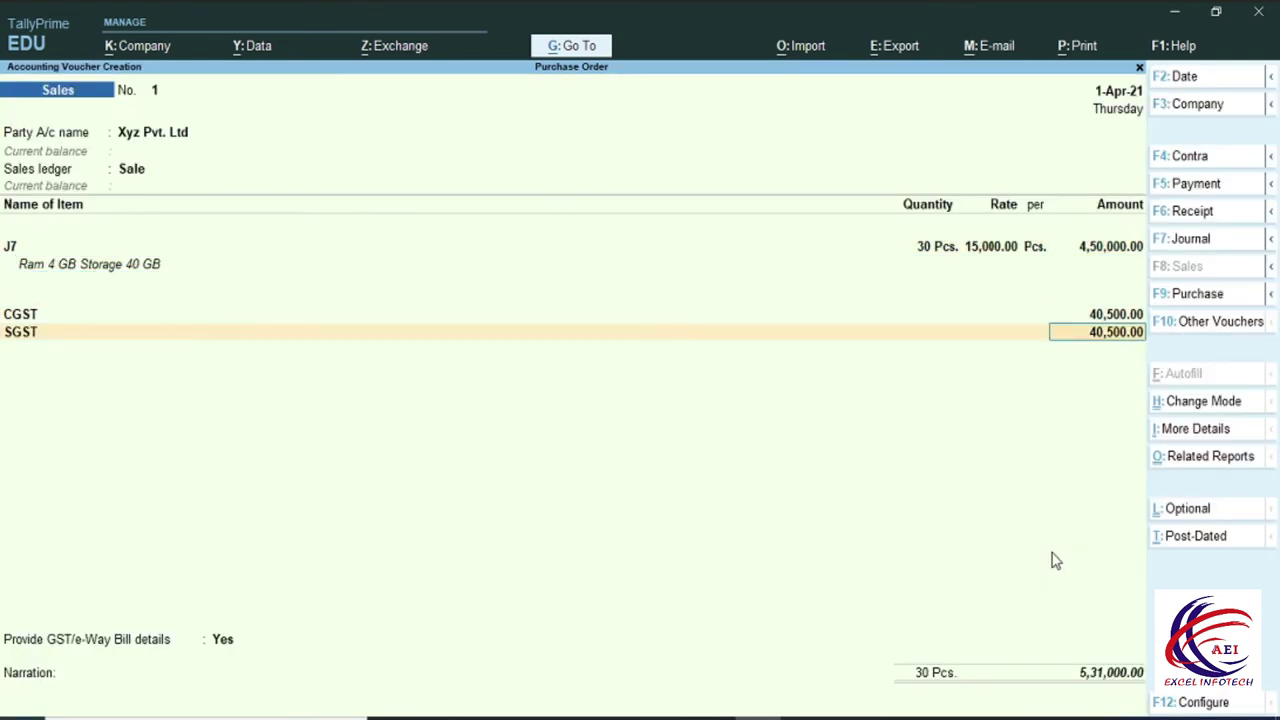
pyautogui.press('Return')
pyautogui.press('Return')
pyautogui.press('Up')
pyautogui.press('Return')
# - Skip e-Way Bill details, add new reference 1 for 5,31,000.00 due 1-5-21, and save
pyautogui.press('Return')
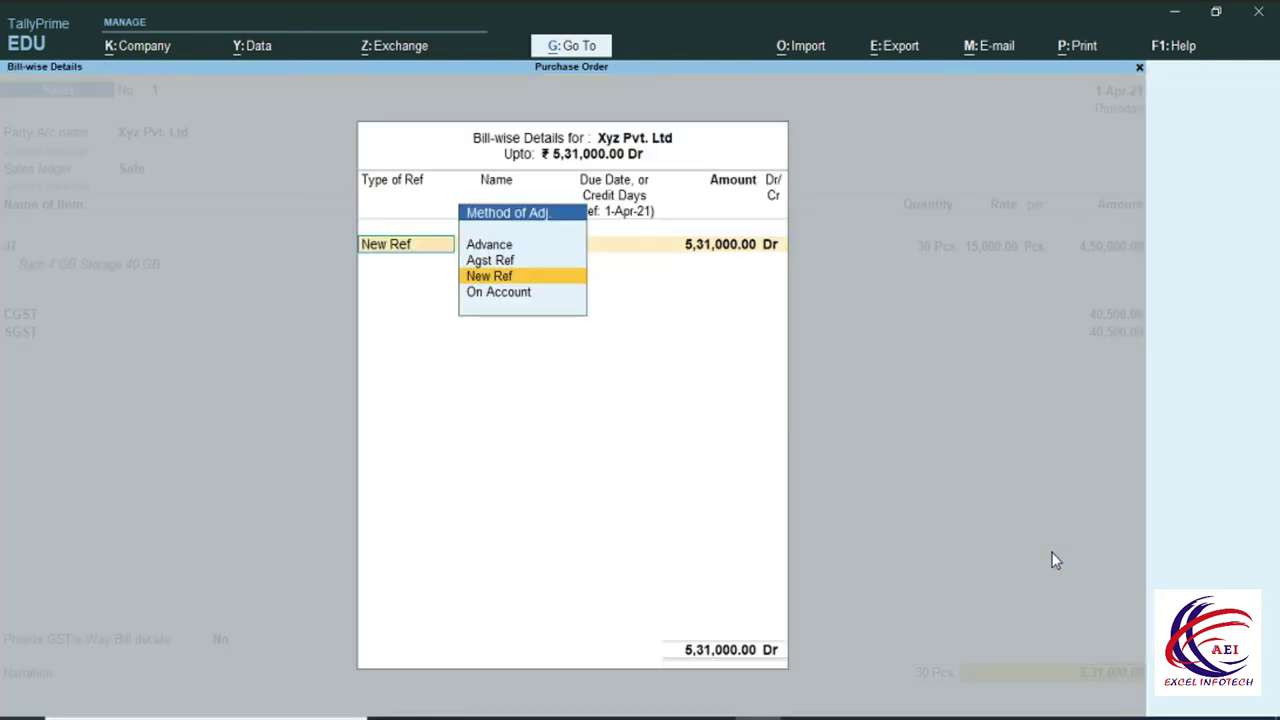
pyautogui.press('Return')
pyautogui.press('Return')
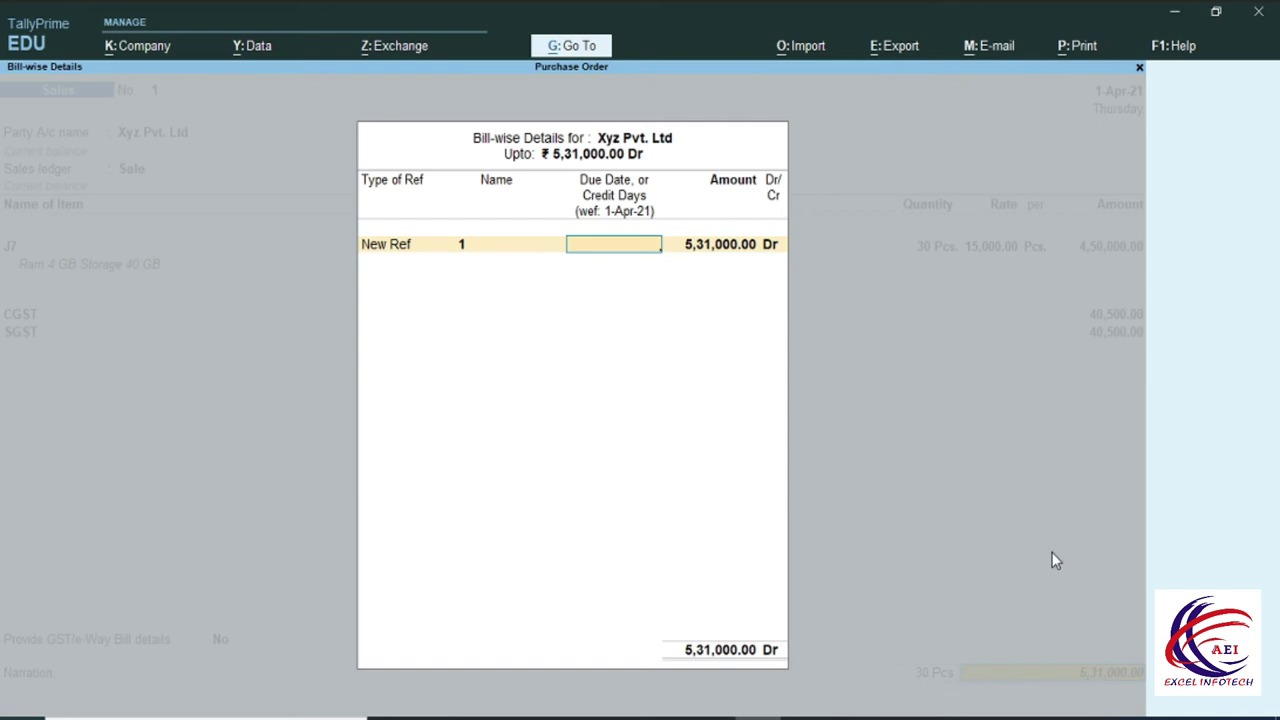
pyautogui.write('1-5-3')
pyautogui.press('BackSpace')
pyautogui.write('21')
pyautogui.press('Return')
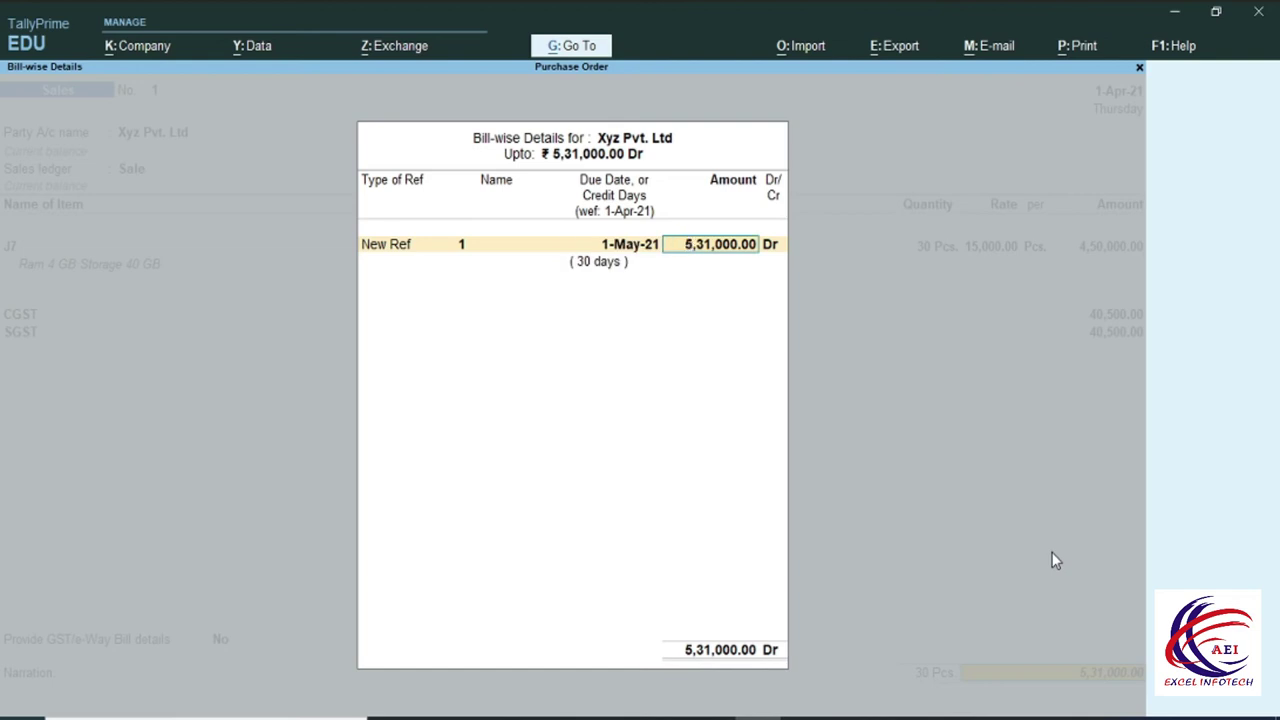
pyautogui.press('Return')
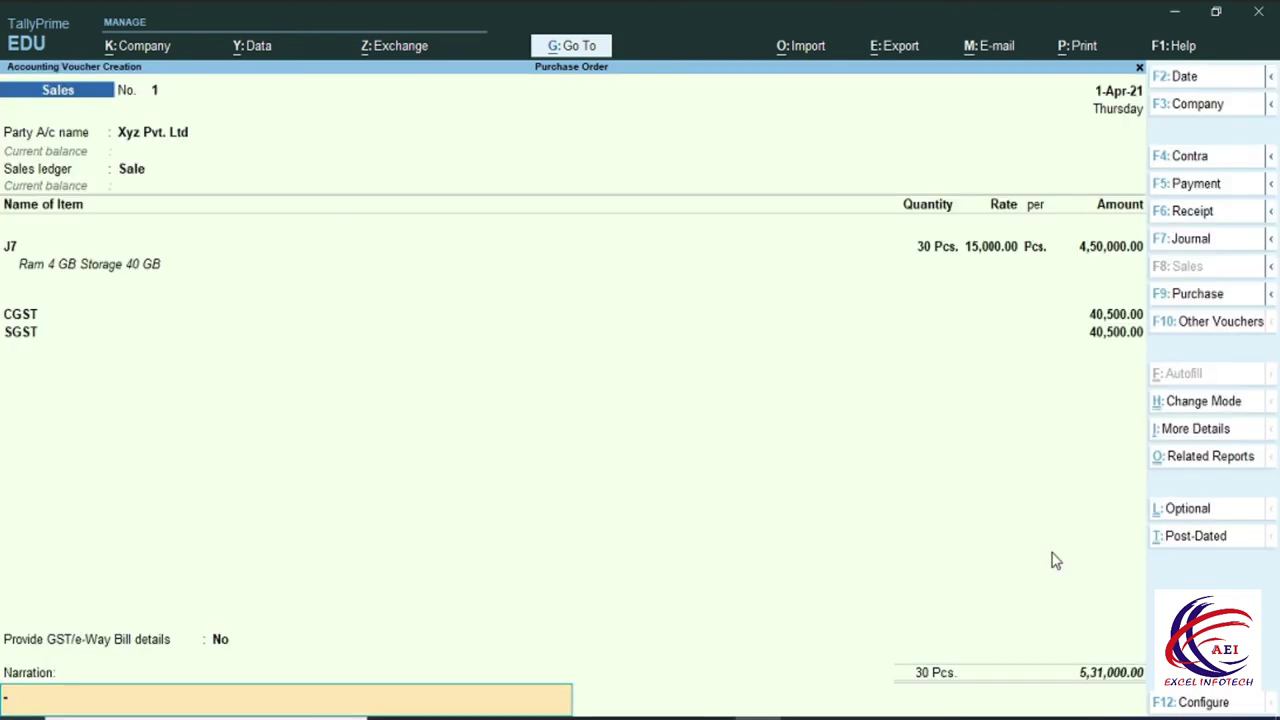
pyautogui.press('Return')
pyautogui.press('Return')
pyautogui.press('Return')
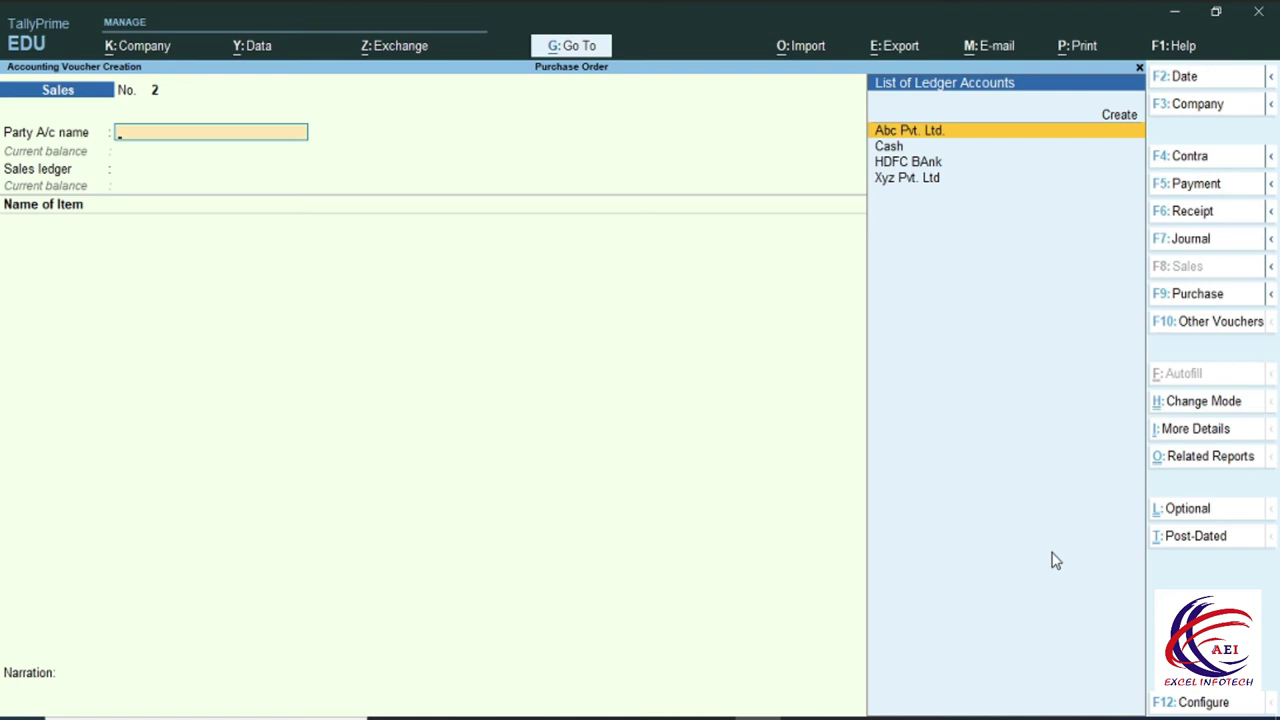
# - Quit the blank next sales voucher and open Statements of Inventory under More Reports
pyautogui.press('Escape')
pyautogui.press('Return')
pyautogui.press('Down')
pyautogui.press('Down')
pyautogui.press('Down')
pyautogui.press('Down')
pyautogui.press('Down')
pyautogui.press('Down')
pyautogui.press('Down')
pyautogui.press('Return')
pyautogui.press('Down')
pyautogui.press('Down')
pyautogui.press('Down')
pyautogui.press('Down')
pyautogui.press('Down')
pyautogui.press('Down')
pyautogui.press('Down')
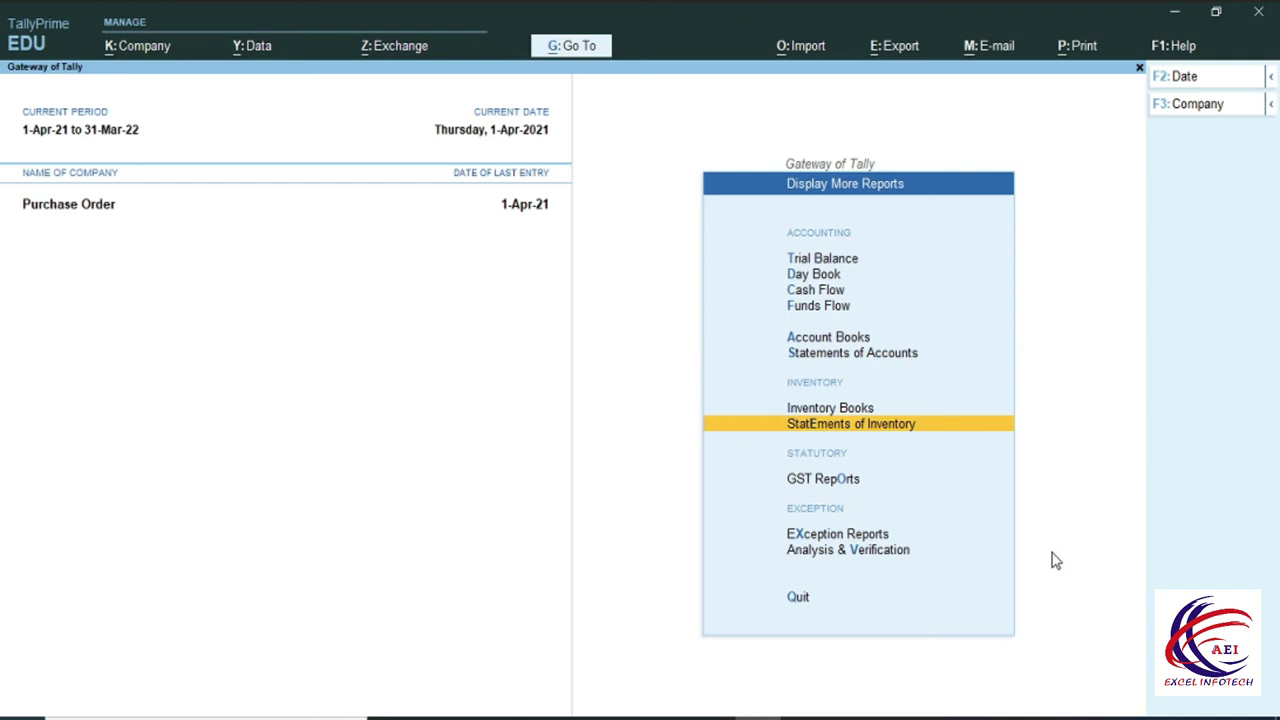
pyautogui.press('Return')
# - Confirm the All Orders sales orders due report is empty, then back out to the options list
pyautogui.press('Down')
pyautogui.press('Down')
pyautogui.press('Down')
pyautogui.press('Down')
pyautogui.press('Down')
pyautogui.press('Down')
pyautogui.press('Up')
pyautogui.press('Return')
pyautogui.press('Down')
pyautogui.press('Down')
pyautogui.press('Down')
pyautogui.press('Down')
pyautogui.press('Down')
pyautogui.press('Return')
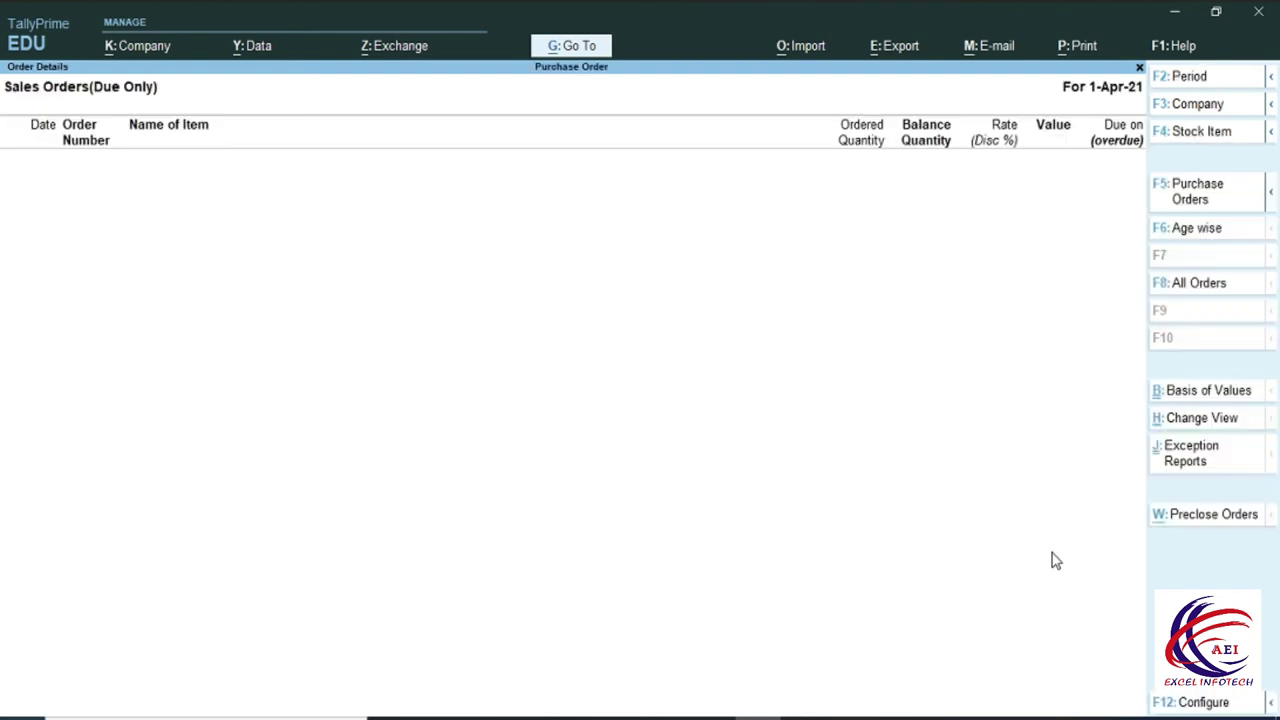
pyautogui.press('Escape')
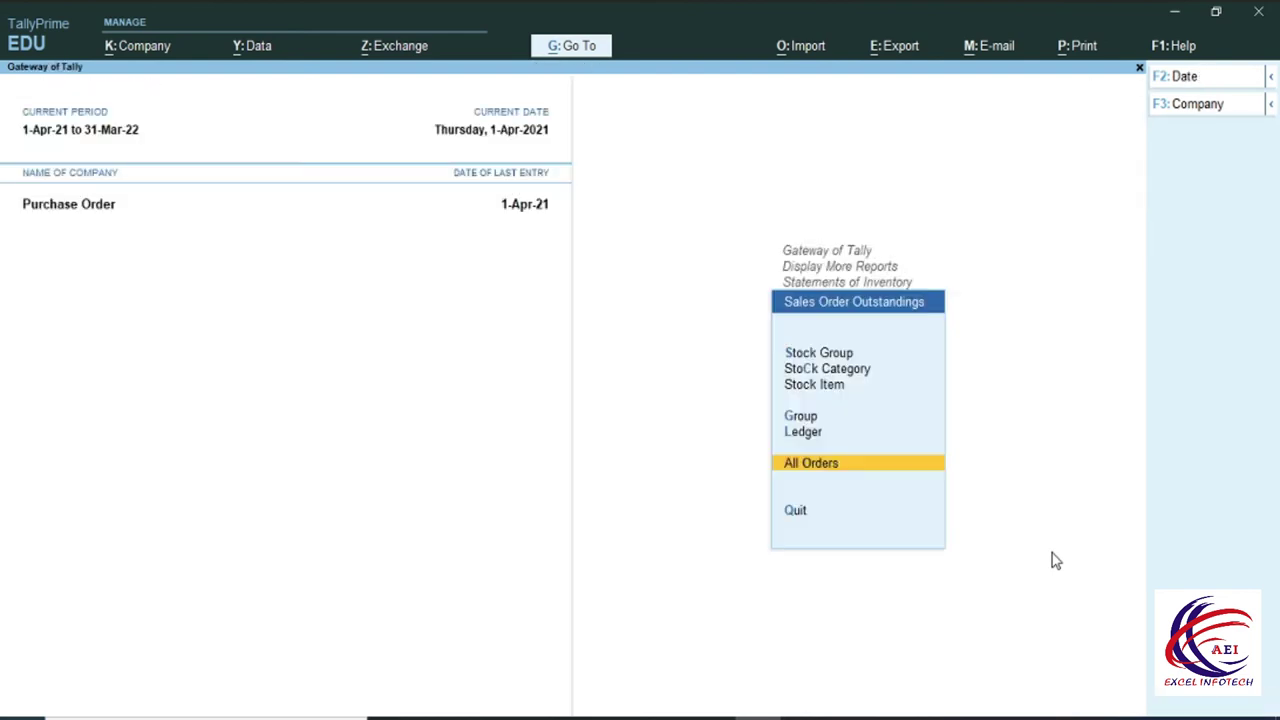
pyautogui.press('Escape')
pyautogui.press('Down')
pyautogui.press('Down')
# - Review Sale Bills Pending showing 10 Pcs of J7 unbilled for Xyz Pvt. Ltd, then open Stock Summary
pyautogui.press('Return')
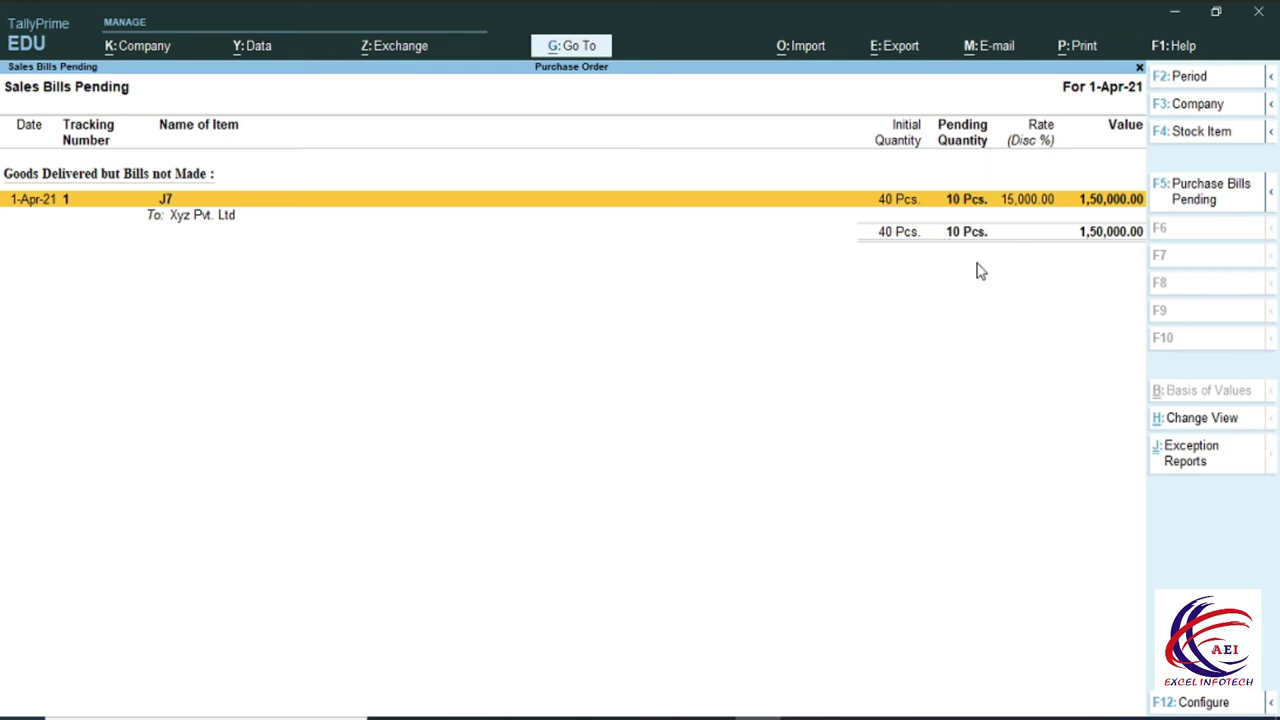
pyautogui.press('Escape')
pyautogui.press('Escape')
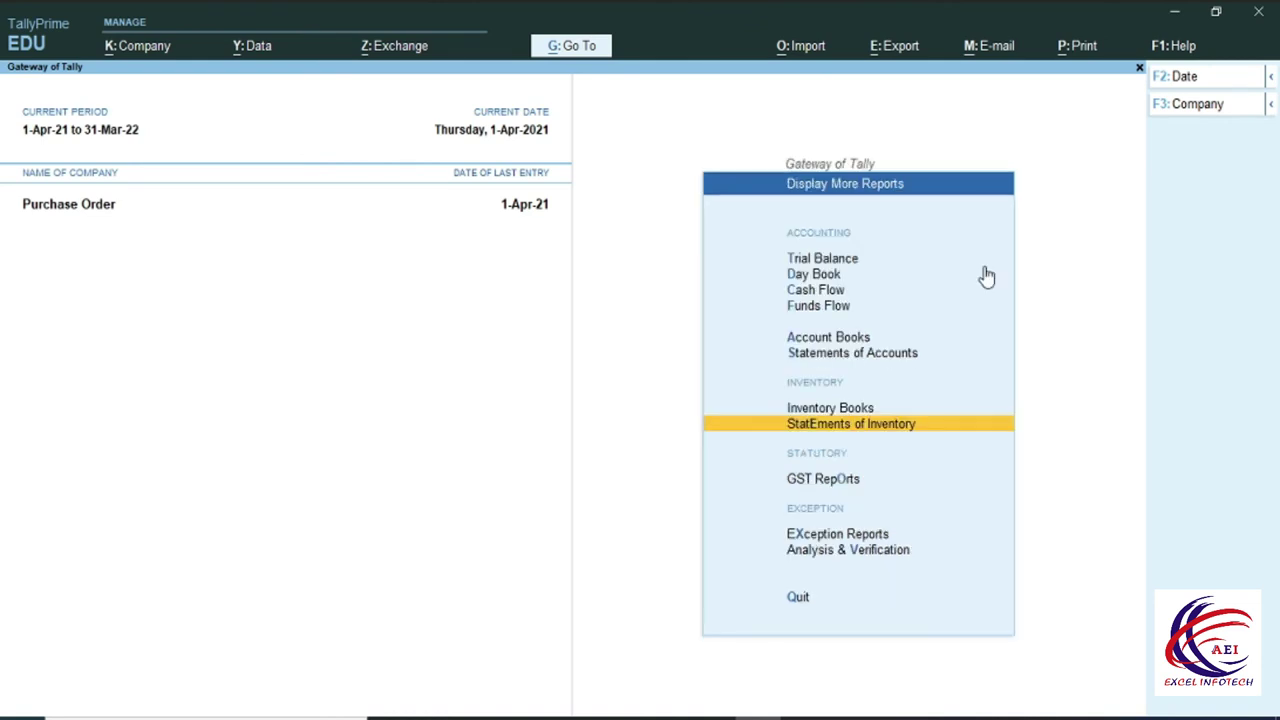
pyautogui.press('Escape')
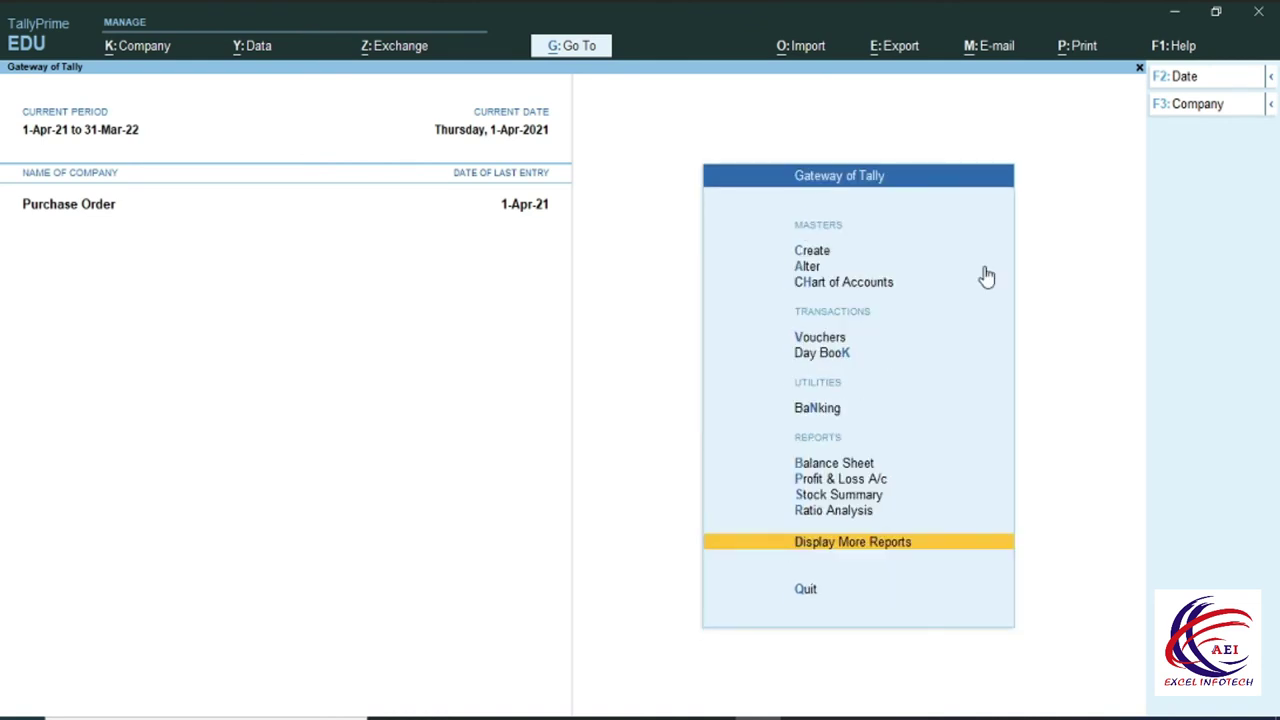
pyautogui.click(830, 497)
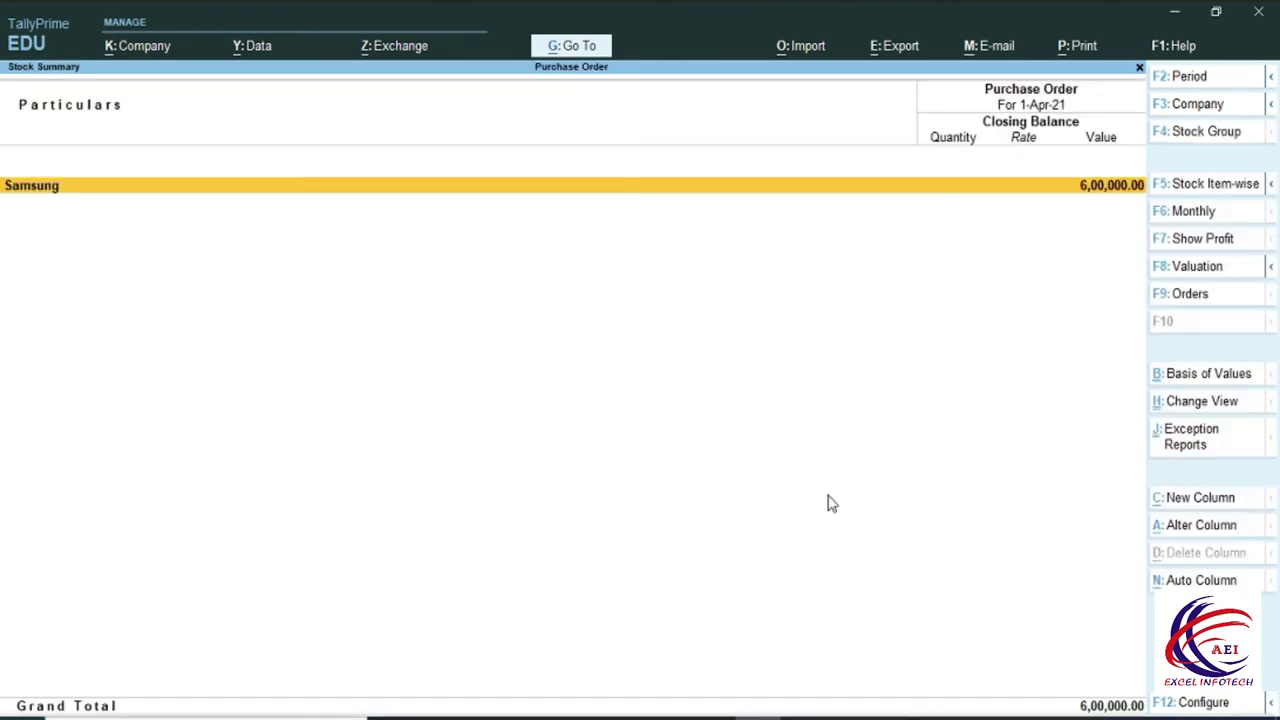
# - Drill into Samsung to confirm J7 holds 50 Pcs worth 6,00,000.00, then open a new voucher
pyautogui.click(975, 197)
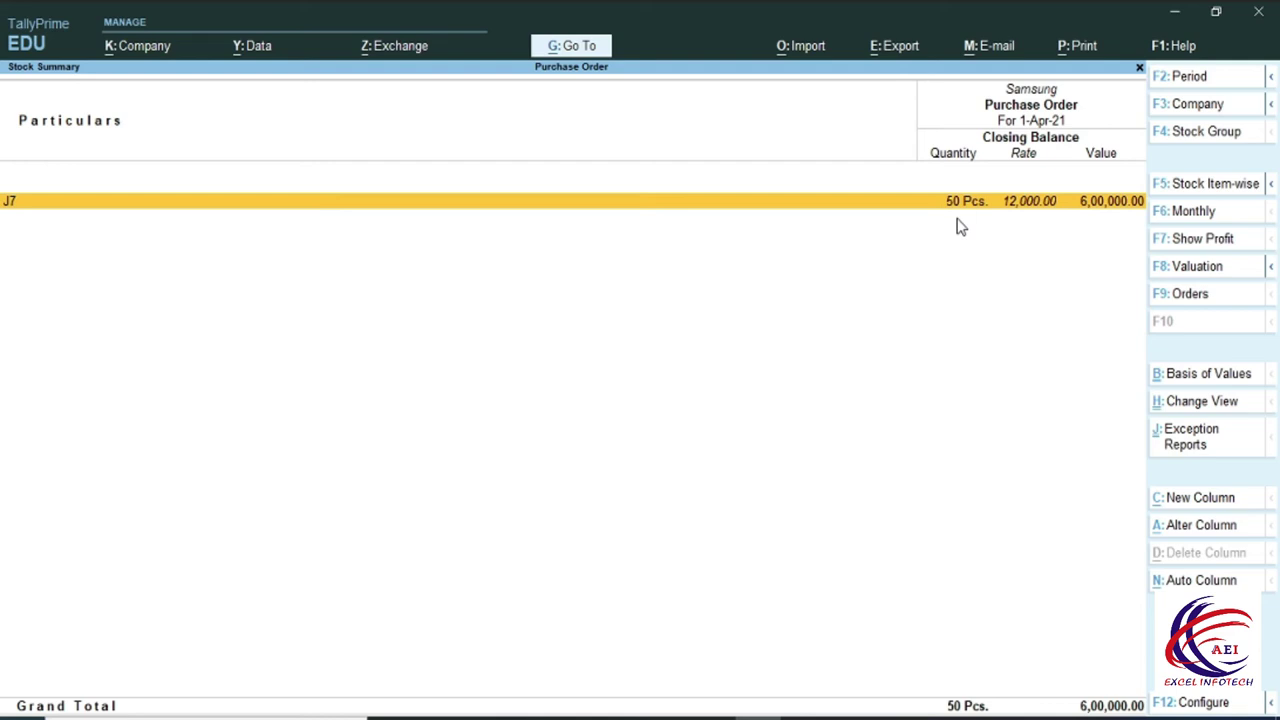
pyautogui.press('Escape')
pyautogui.press('Escape')
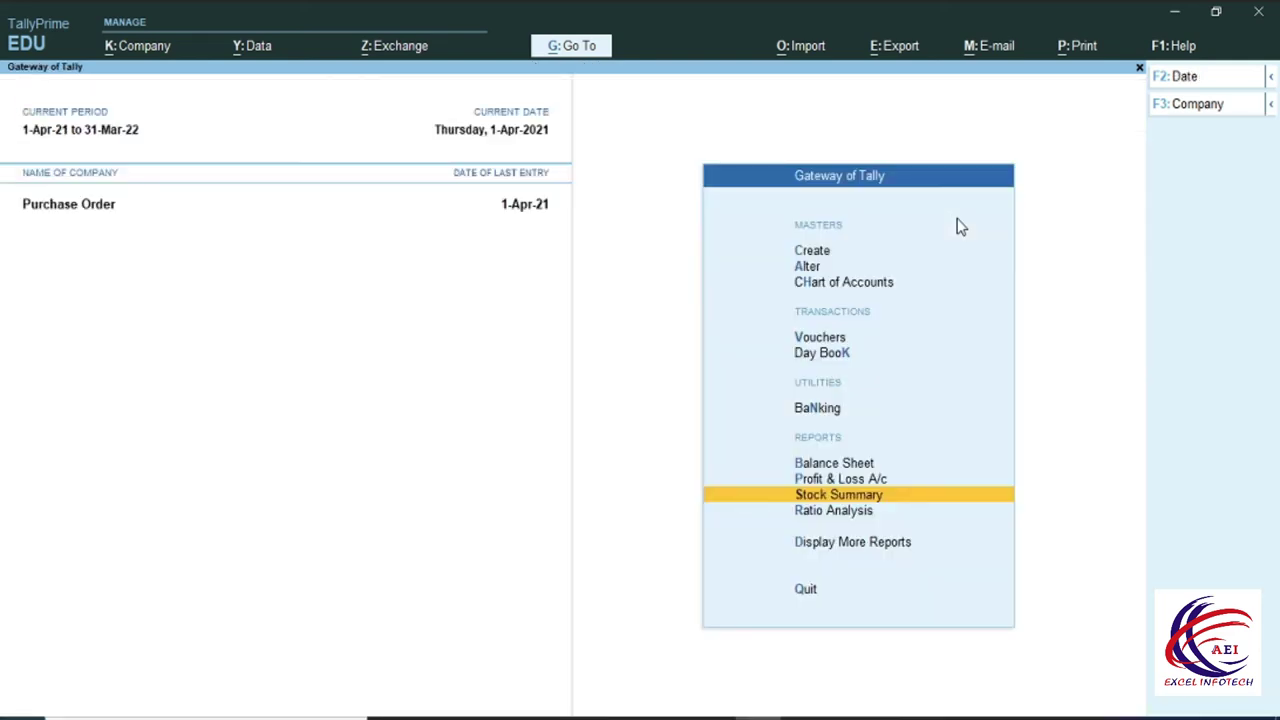
pyautogui.click(830, 339)
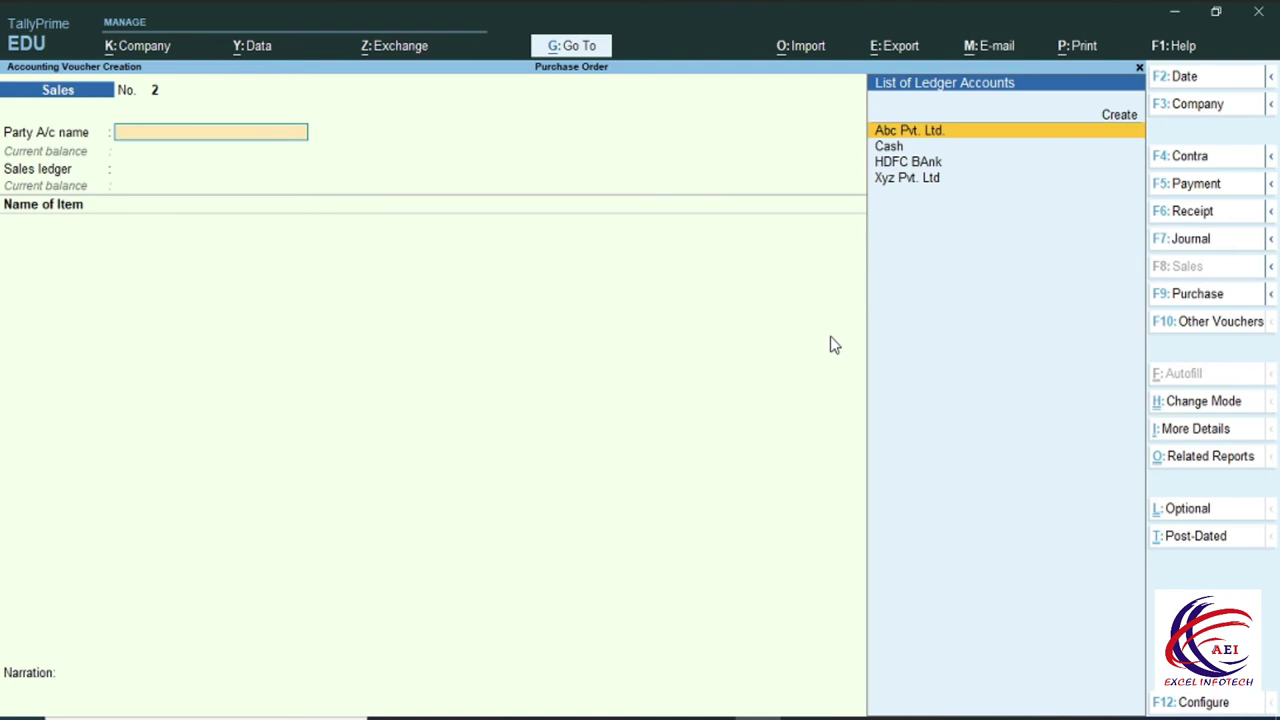
# - Start a Rejections In voucher with Xyz Pvt. Ltd as the party
pyautogui.press('F10')
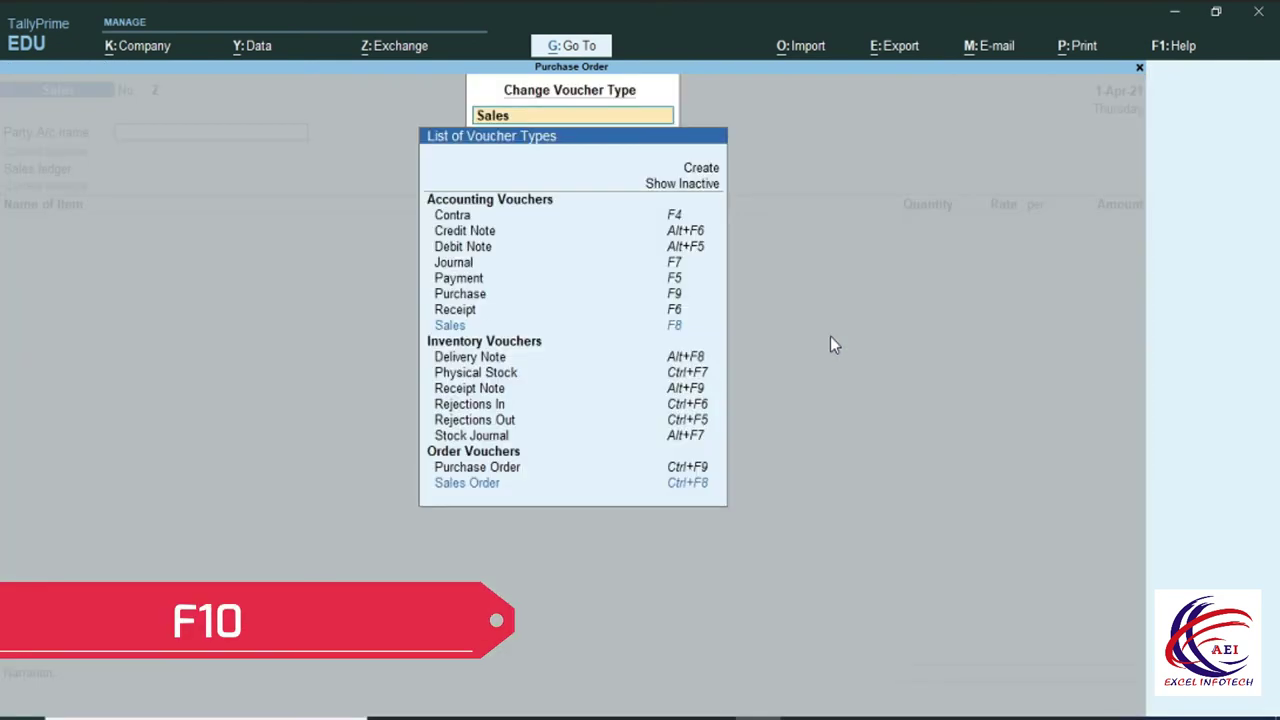
pyautogui.click(505, 407)
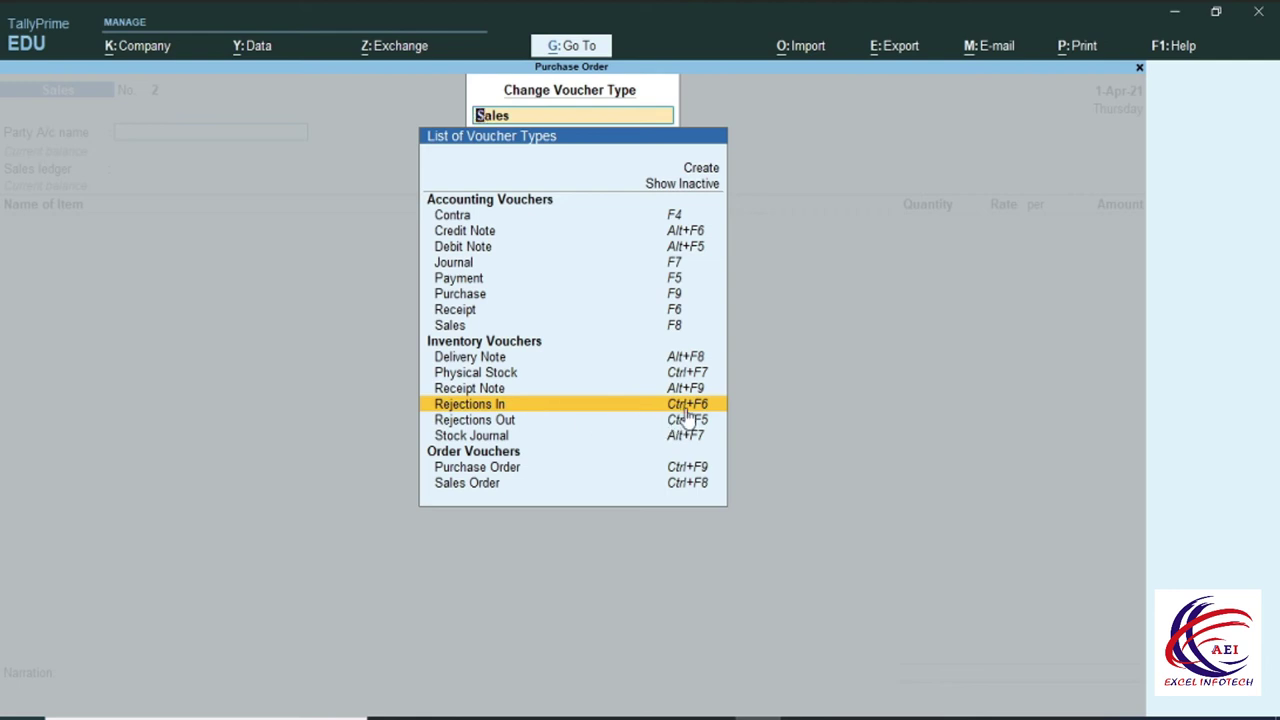
pyautogui.hotkey('ctrl', 'F6')
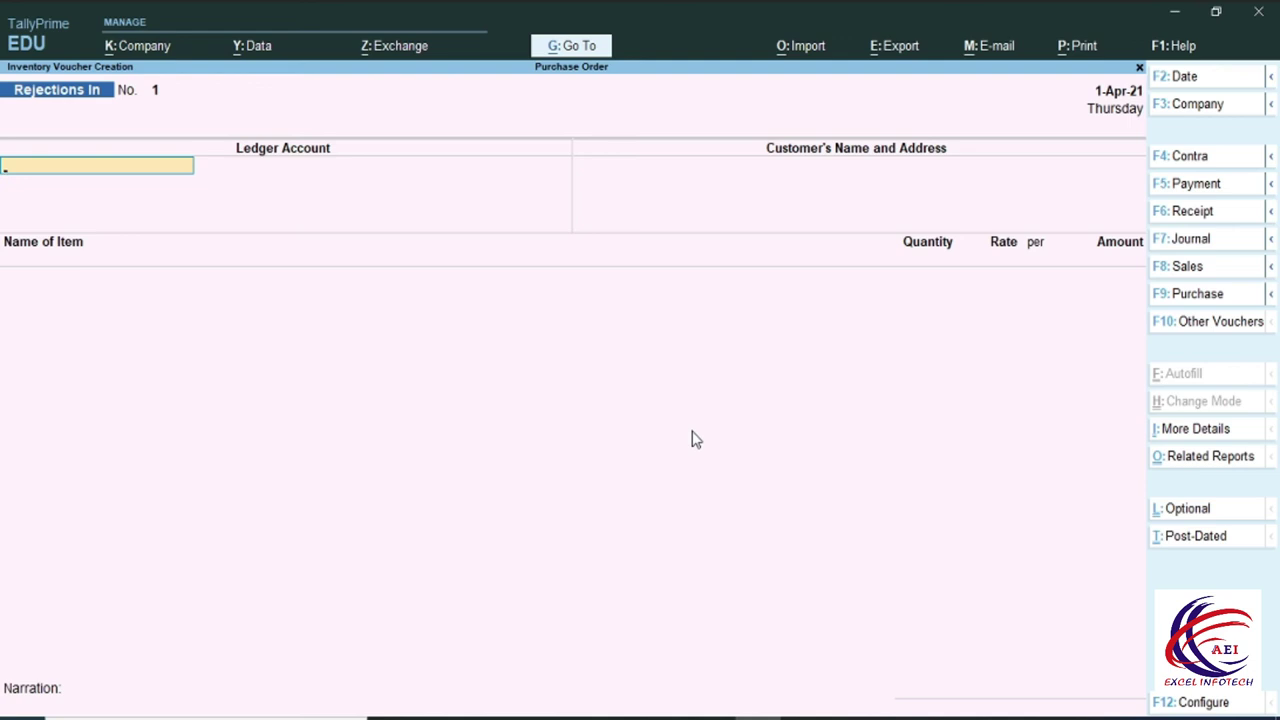
pyautogui.press('space')
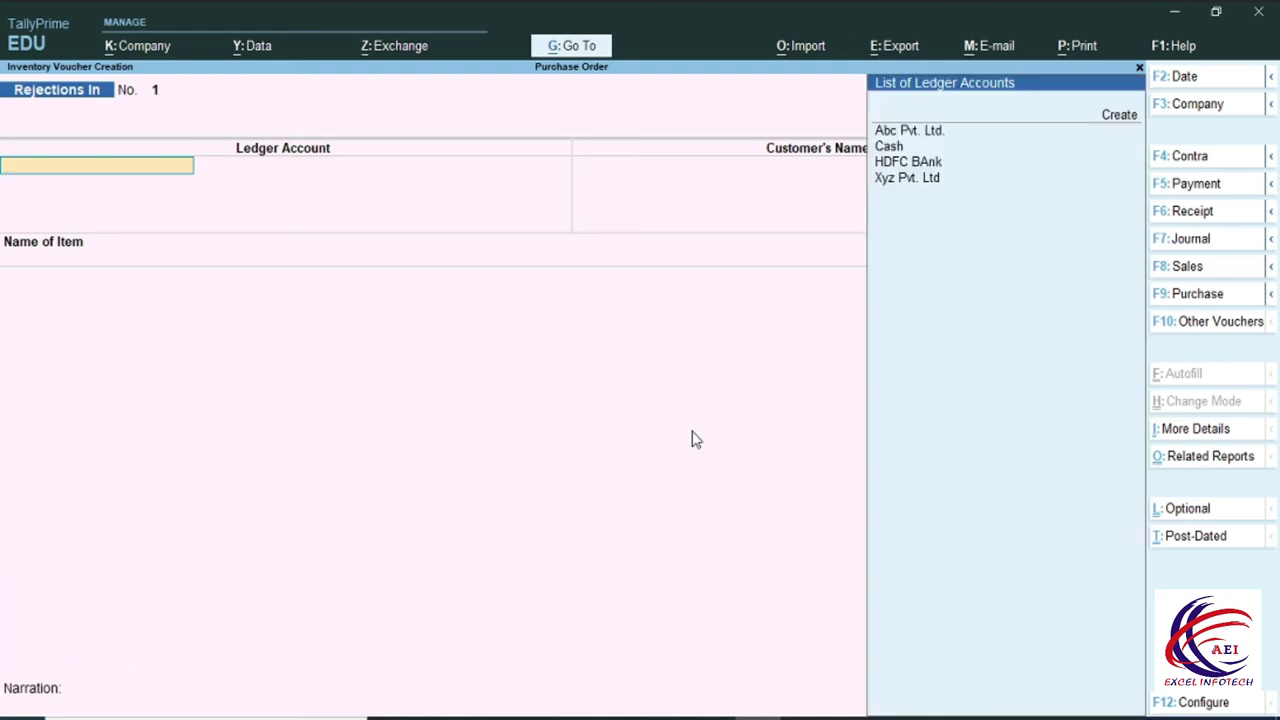
pyautogui.click(900, 180)
pyautogui.press('Return')
pyautogui.press('Return')
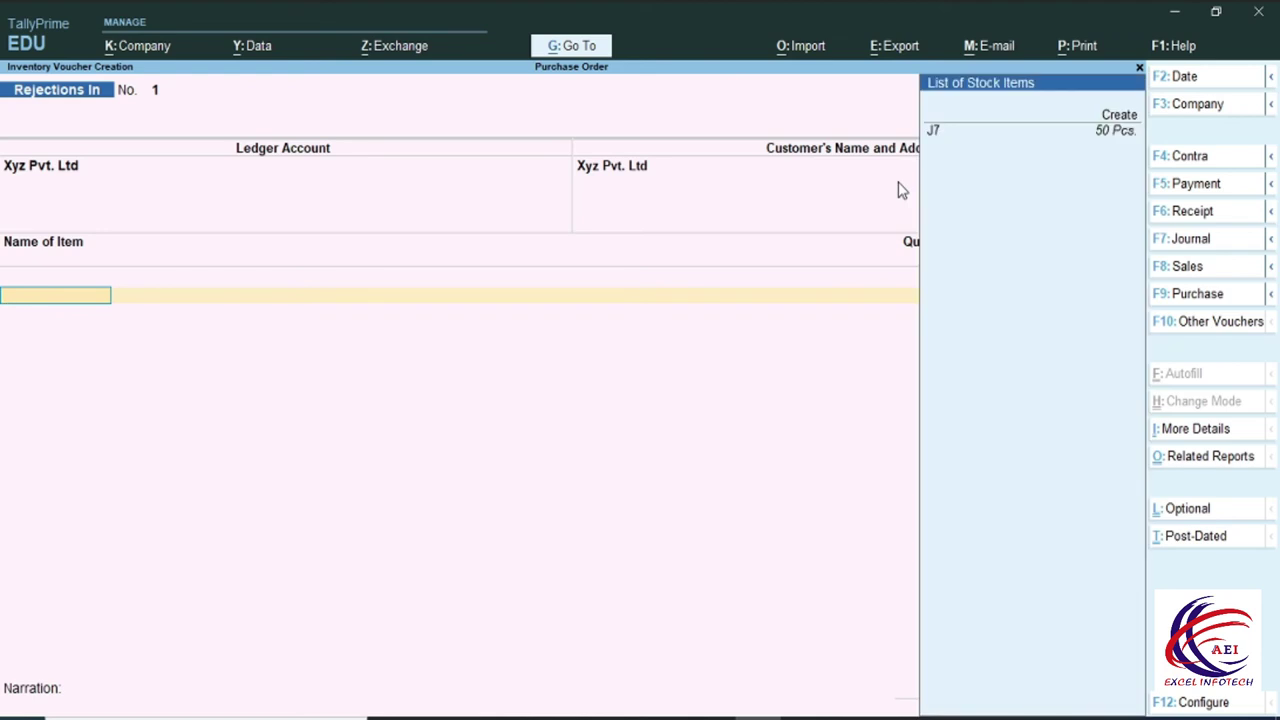
# - Return 10 Pcs of J7 at 15,000.00 on tracking no. 1 and save the voucher
pyautogui.press('Down')
pyautogui.press('Return')
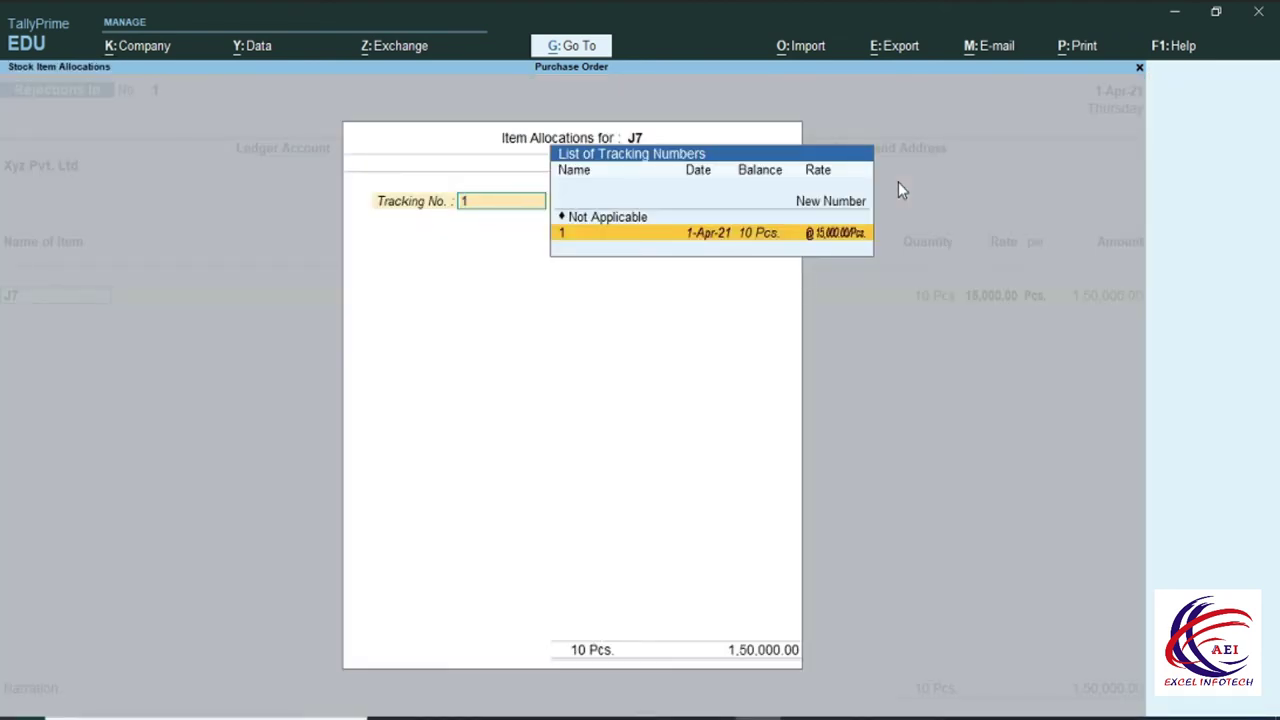
pyautogui.press('Return')
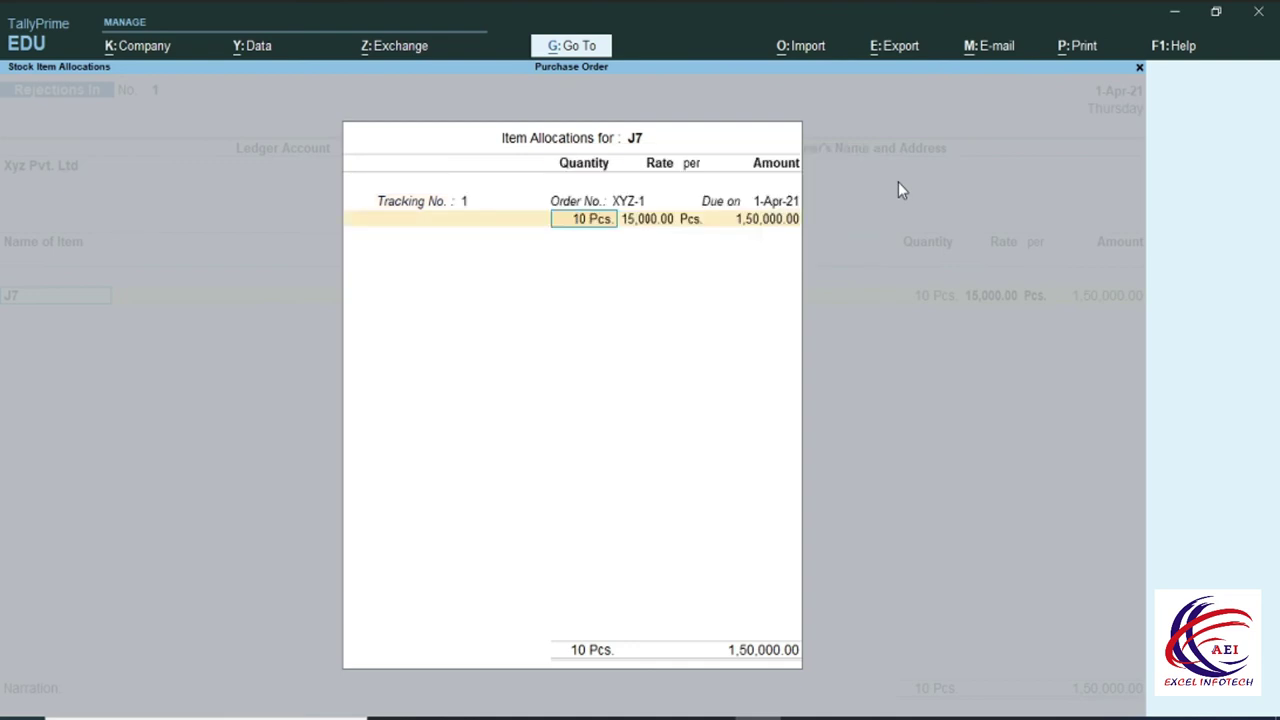
pyautogui.press('Return')
pyautogui.press('Return')
pyautogui.press('Return')
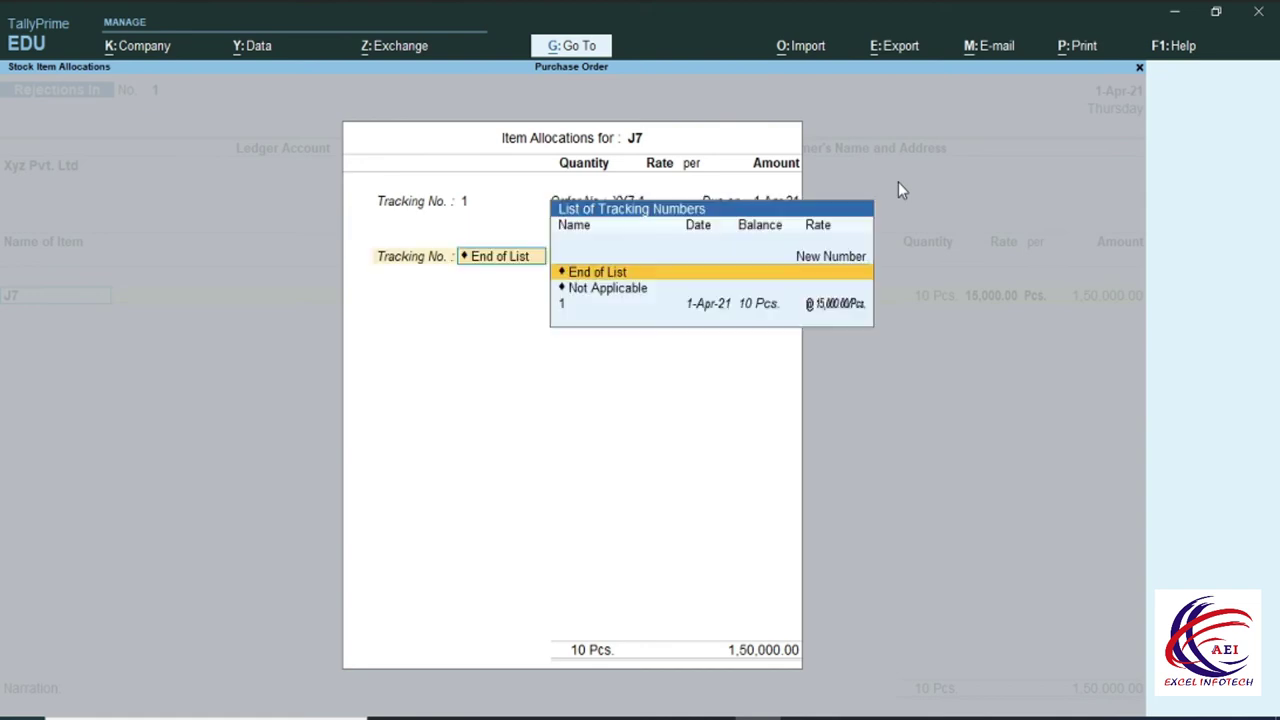
pyautogui.press('Return')
pyautogui.press('Return')
pyautogui.press('Return')
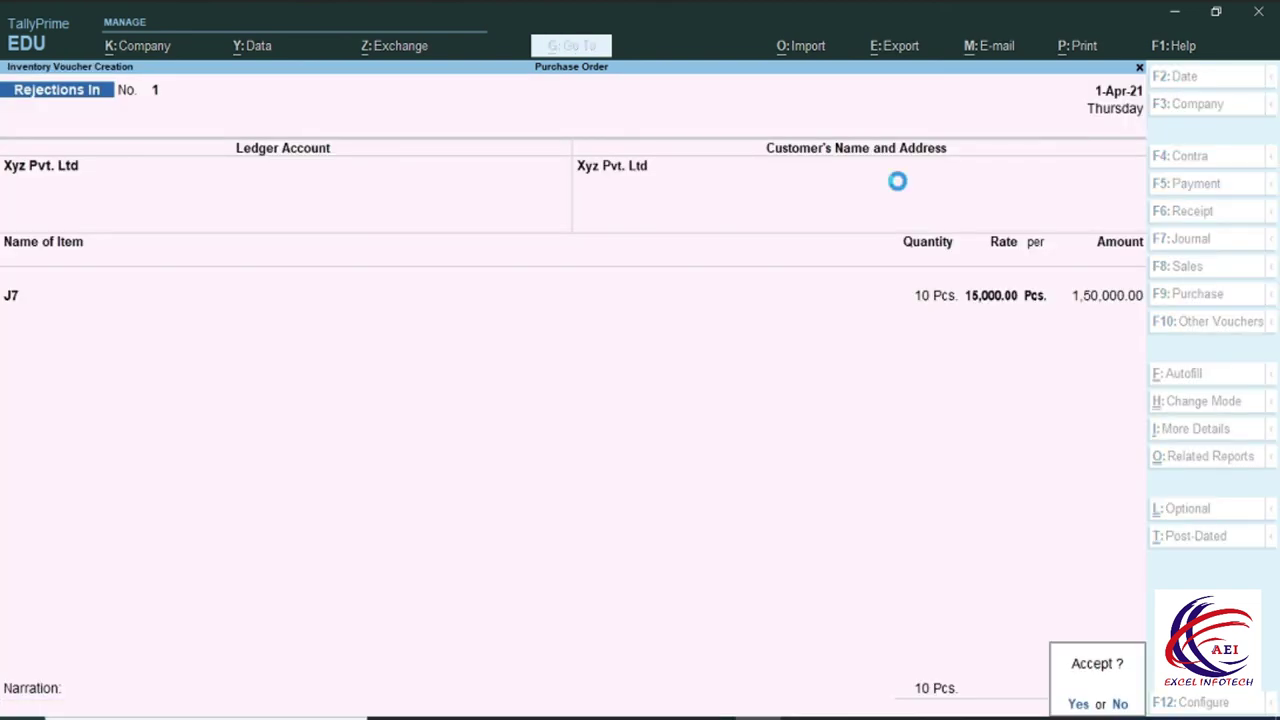
pyautogui.press('Return')
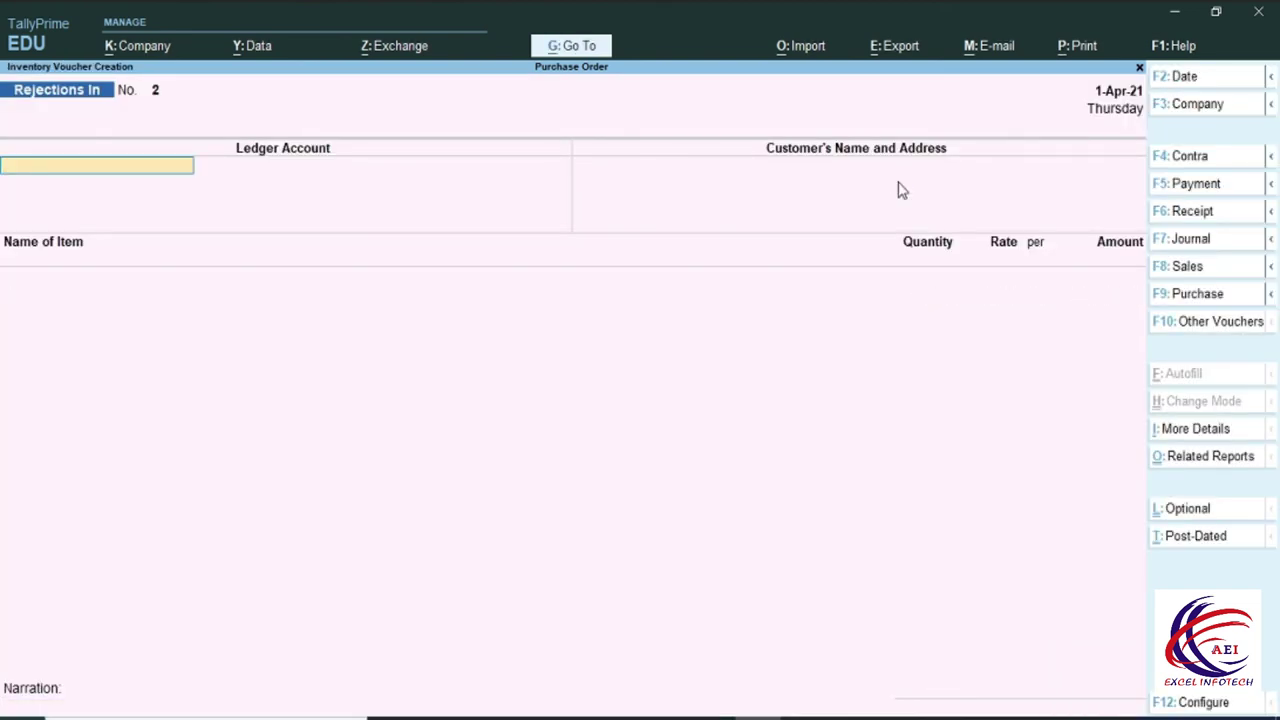
# - View all Sales Order Outstandings to confirm XYZ-1 still has 10 Pcs of J7 due
pyautogui.press('Escape')
pyautogui.press('Return')
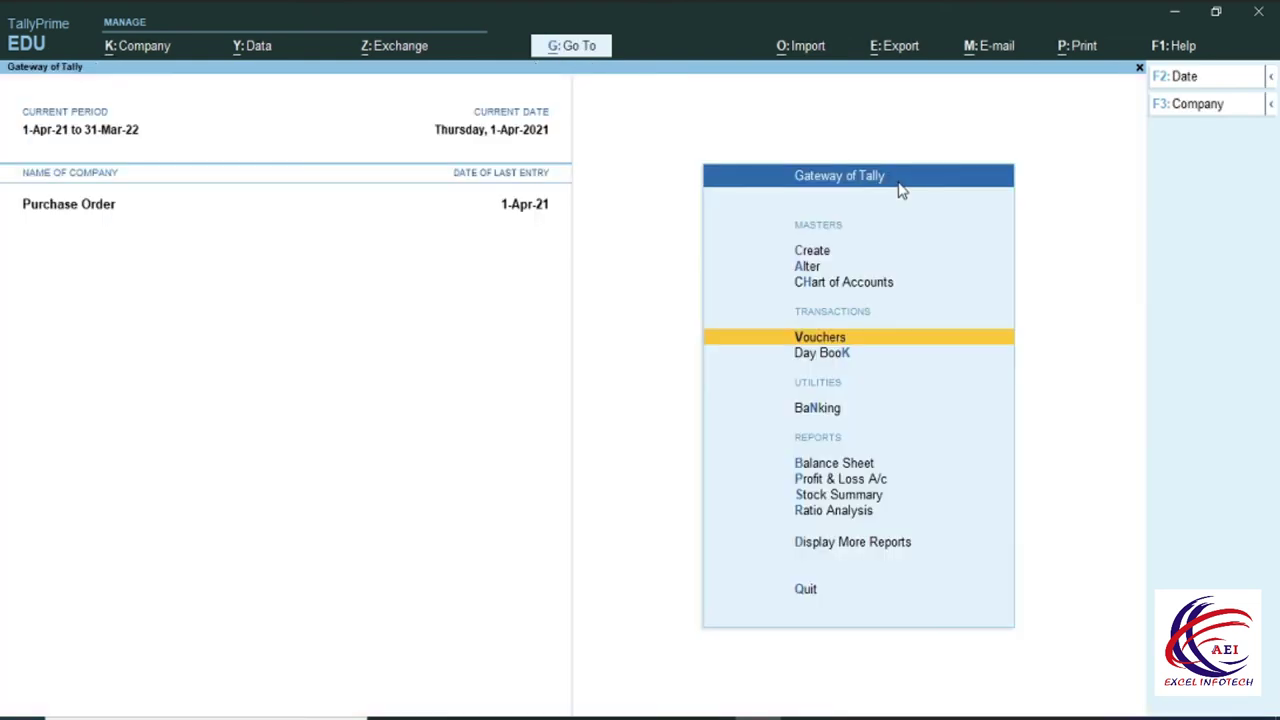
pyautogui.press('Down')
pyautogui.press('Down')
pyautogui.press('Down')
pyautogui.press('Down')
pyautogui.press('Down')
pyautogui.press('Down')
pyautogui.press('Down')
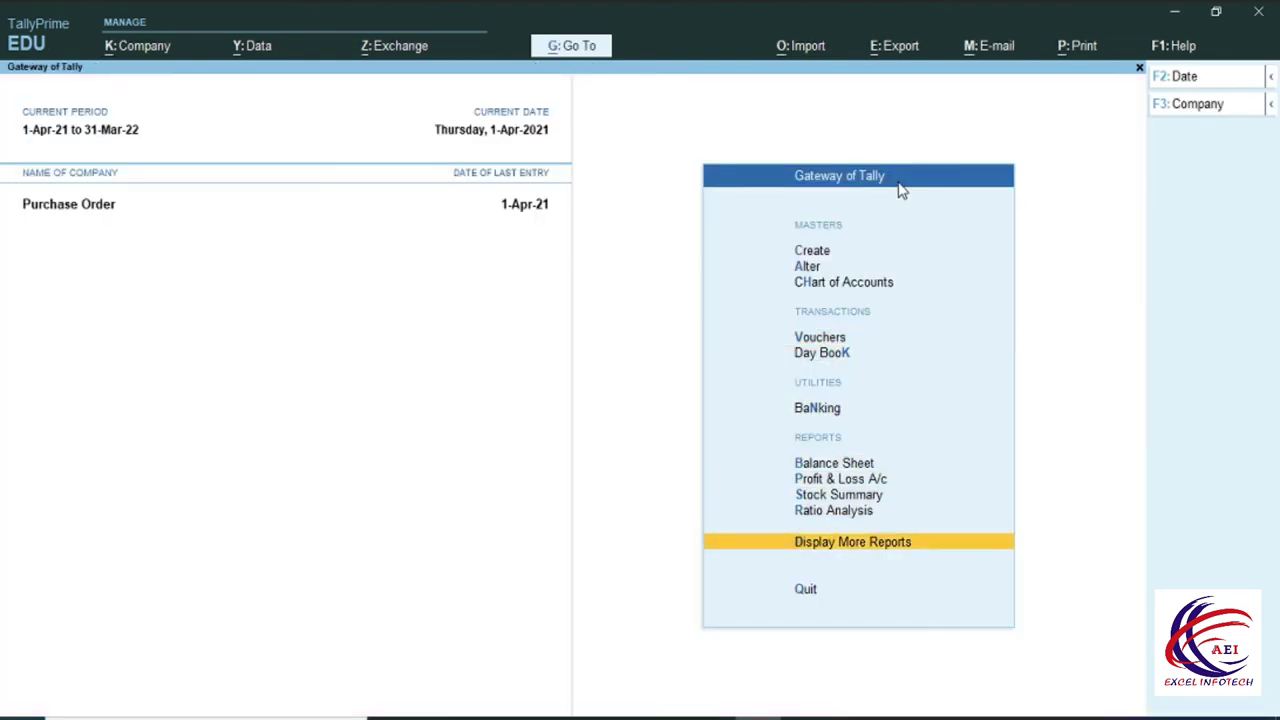
pyautogui.press('Return')
pyautogui.press('Down')
pyautogui.press('Down')
pyautogui.press('Down')
pyautogui.press('Down')
pyautogui.press('Down')
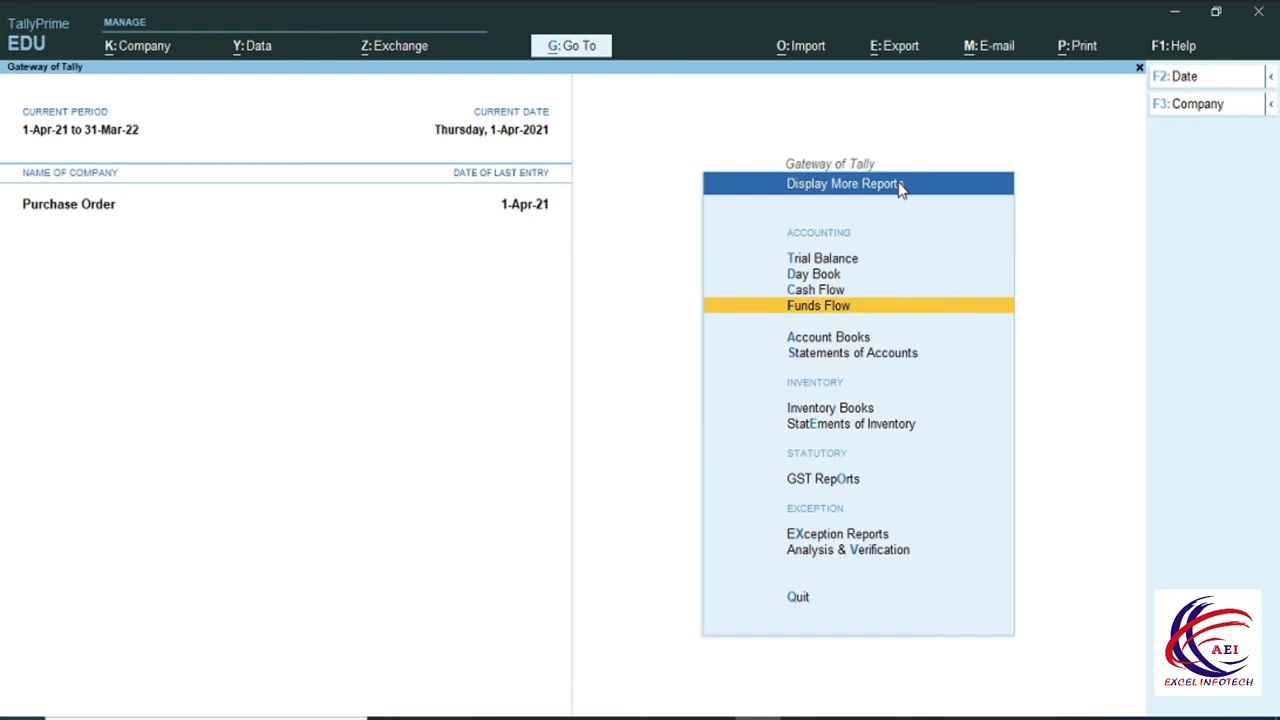
pyautogui.press('Down')
pyautogui.press('Down')
pyautogui.press('Return')
pyautogui.press('Down')
pyautogui.press('Down')
pyautogui.press('Down')
pyautogui.press('Down')
pyautogui.press('Down')
pyautogui.press('Down')
pyautogui.press('Up')
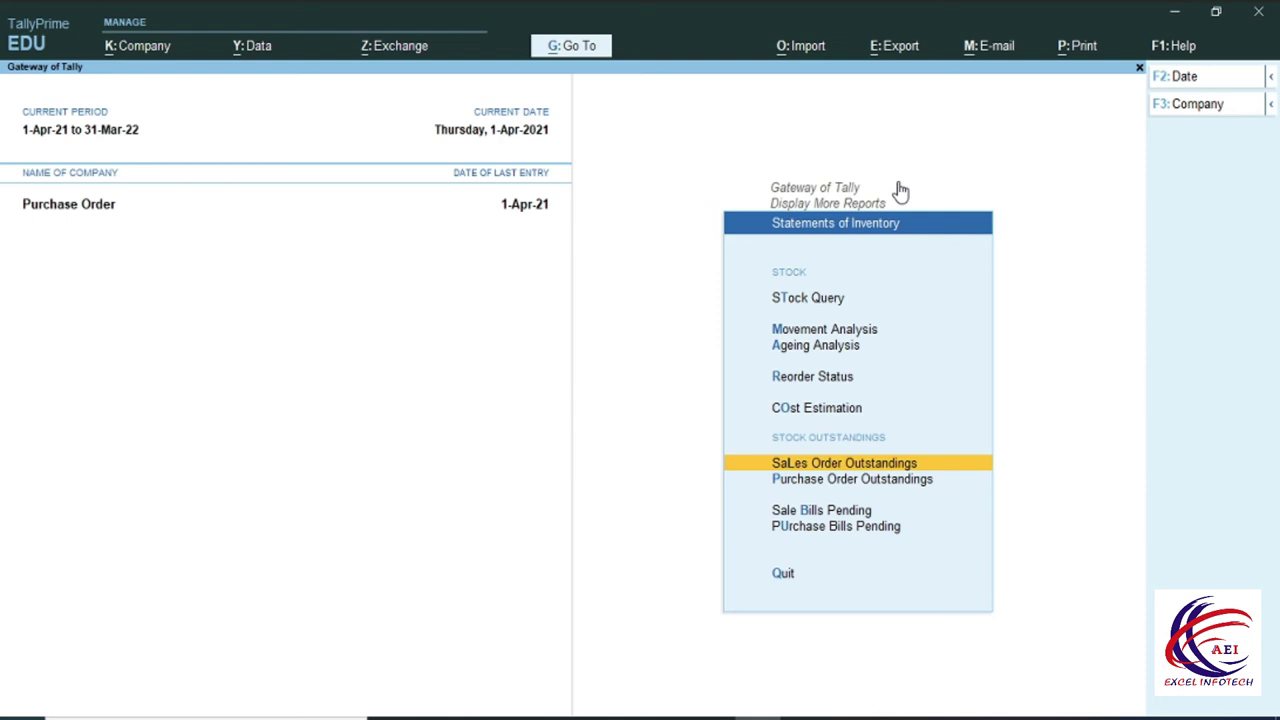
pyautogui.press('Return')
pyautogui.press('Down')
pyautogui.press('Down')
pyautogui.press('Down')
pyautogui.press('Down')
pyautogui.press('Down')
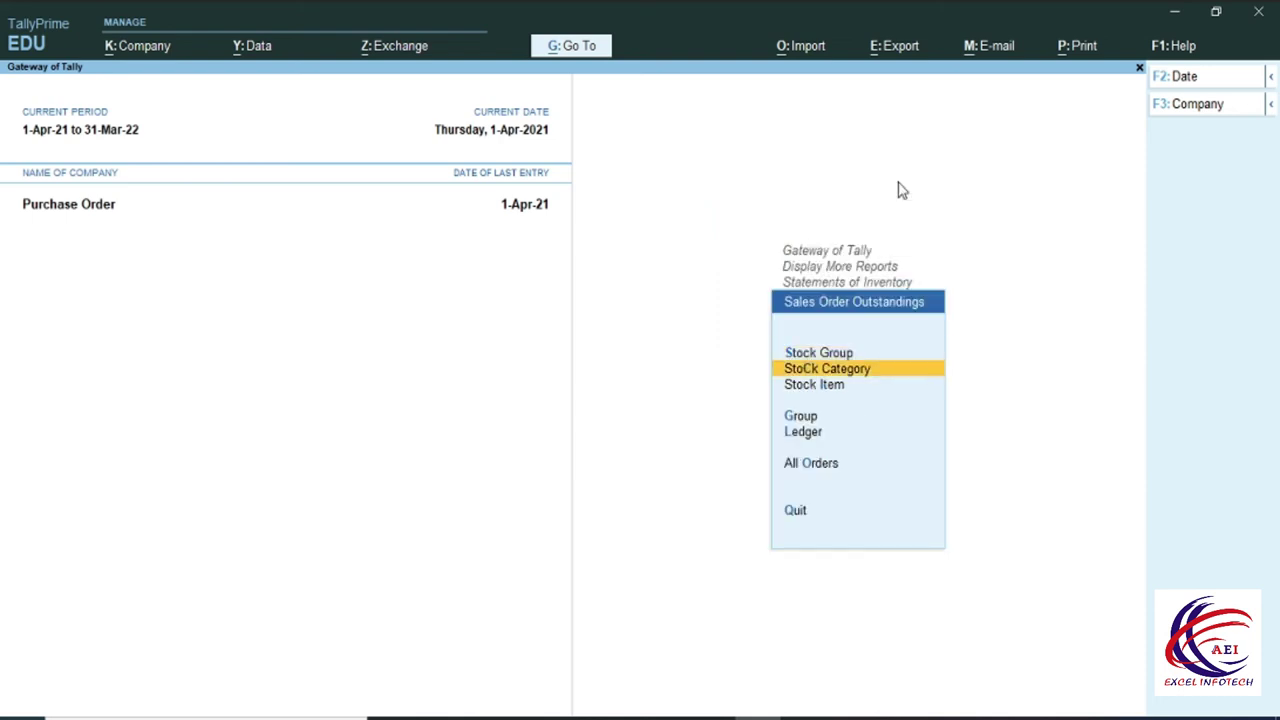
pyautogui.press('Return')
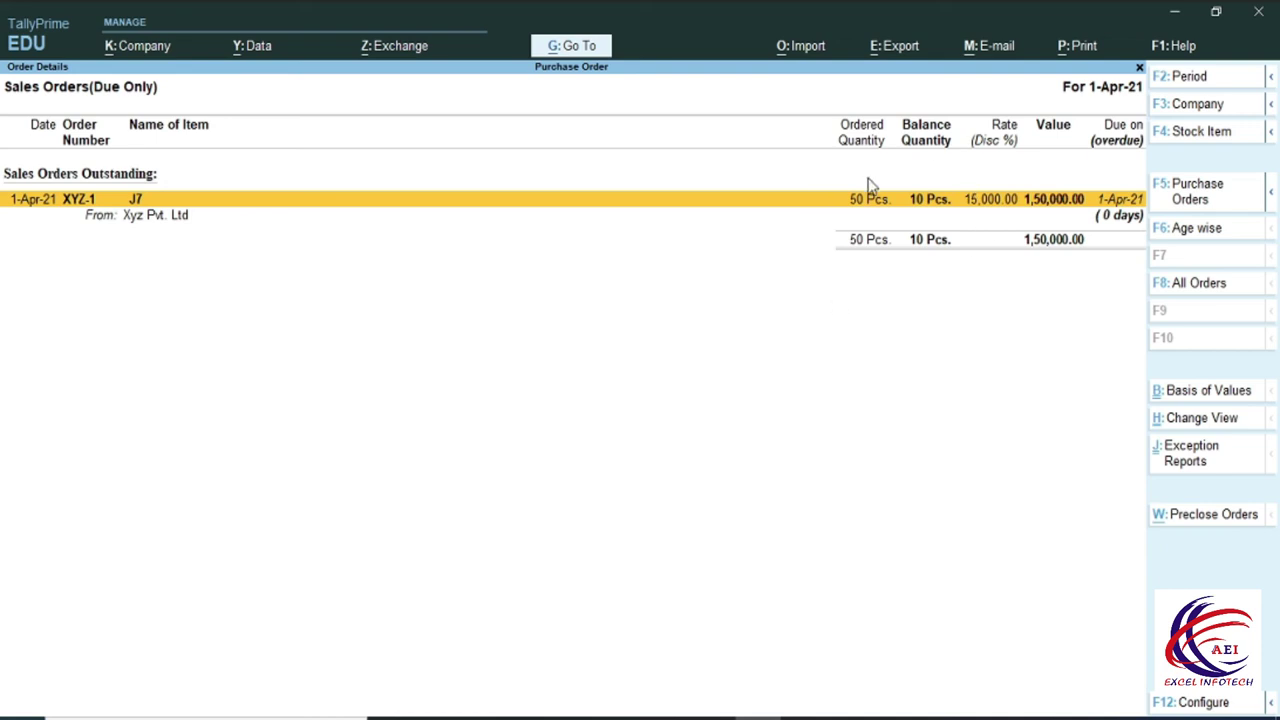
# - Open the Sales Bills Pending report, which lists nothing for 1-Apr-21
pyautogui.press('Escape')
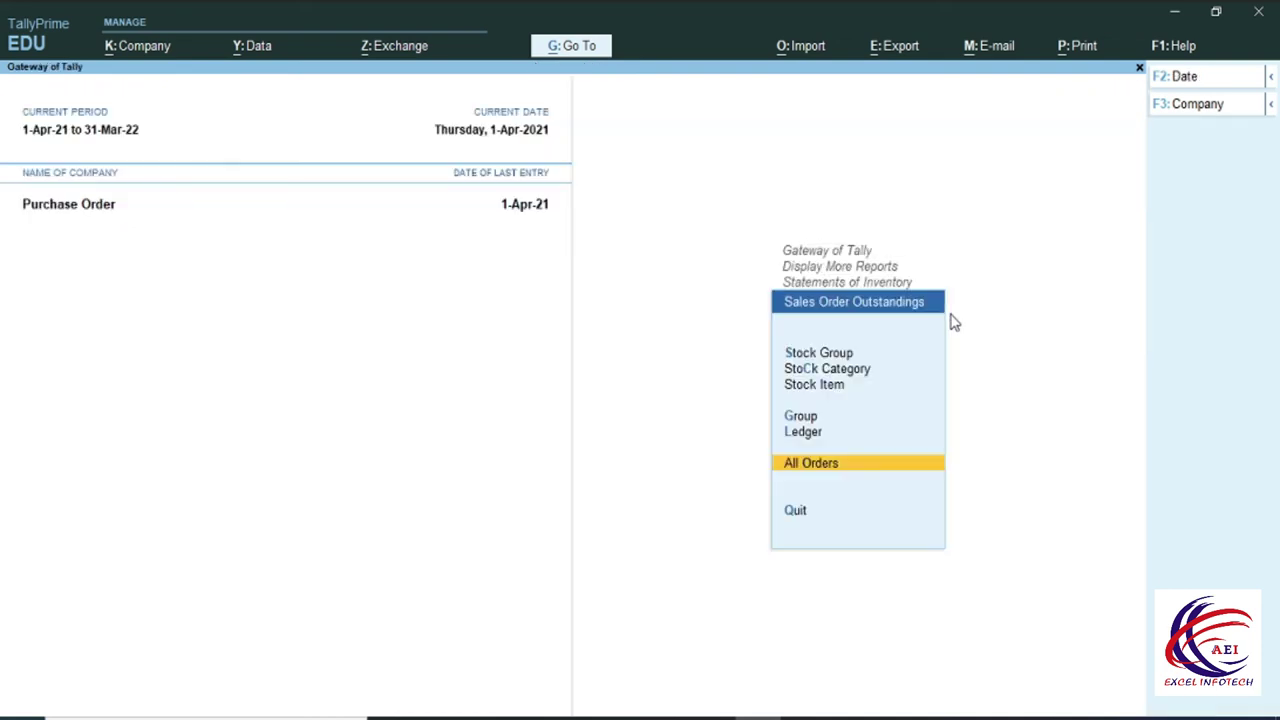
pyautogui.press('Escape')
pyautogui.press('Down')
pyautogui.press('Down')
pyautogui.press('Return')
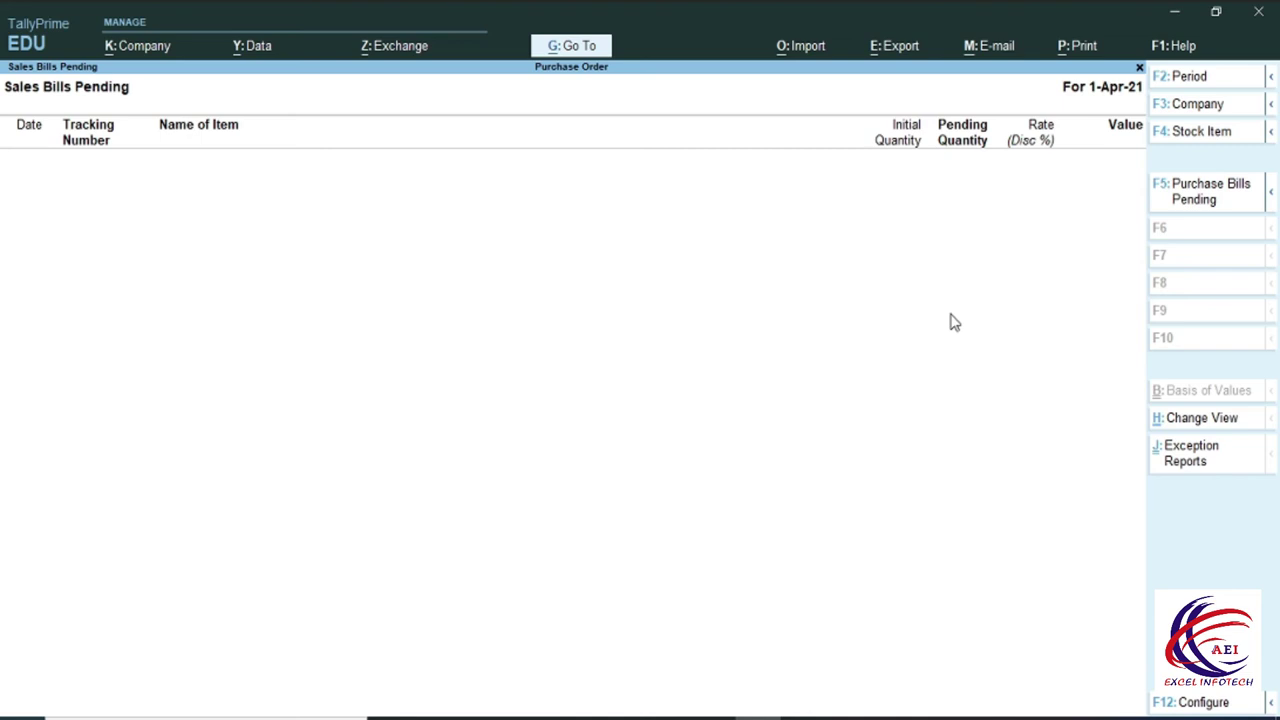
# - Reopen All Orders in Sales Order Outstandings, showing 10 Pcs of J7 due on XYZ-1
pyautogui.press('Escape')
pyautogui.press('Up')
pyautogui.press('Up')
pyautogui.press('Return')
pyautogui.press('Down')
pyautogui.press('Down')
pyautogui.press('Down')
pyautogui.press('Down')
pyautogui.press('Down')
pyautogui.press('Return')
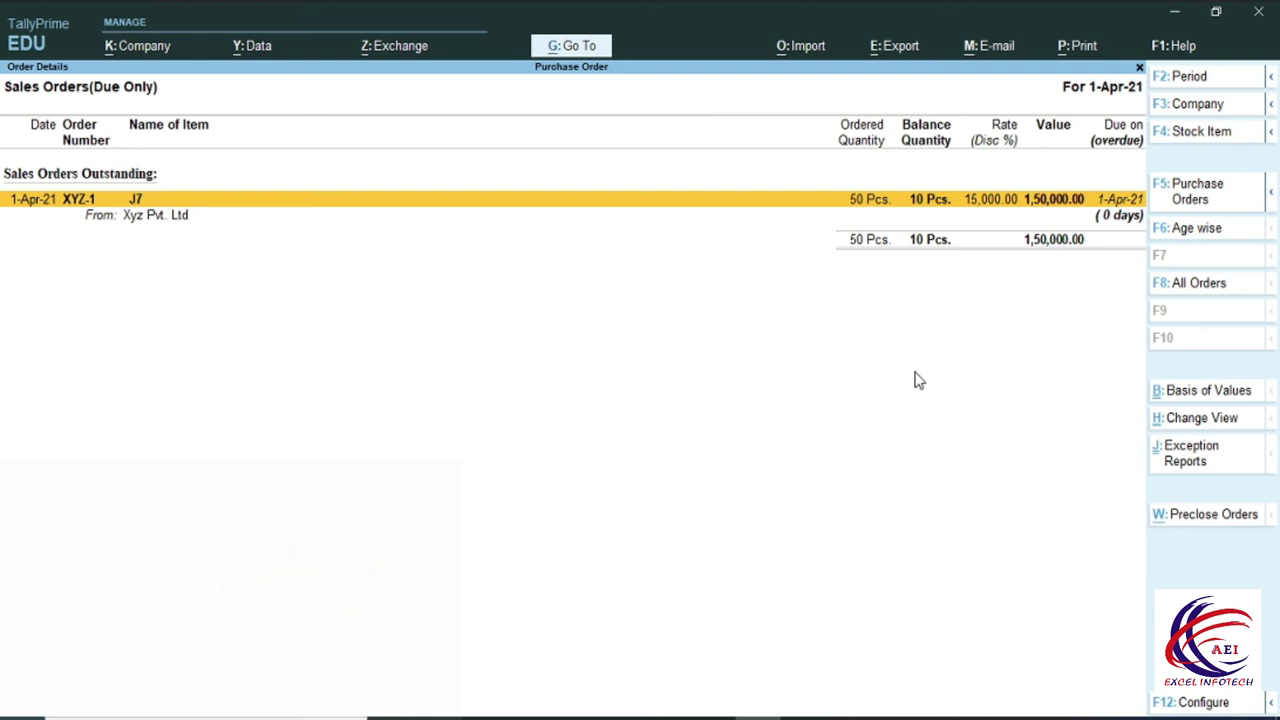
# - Back out to Gateway of Tally and return to voucher entry
pyautogui.press('Escape')
pyautogui.press('Escape')
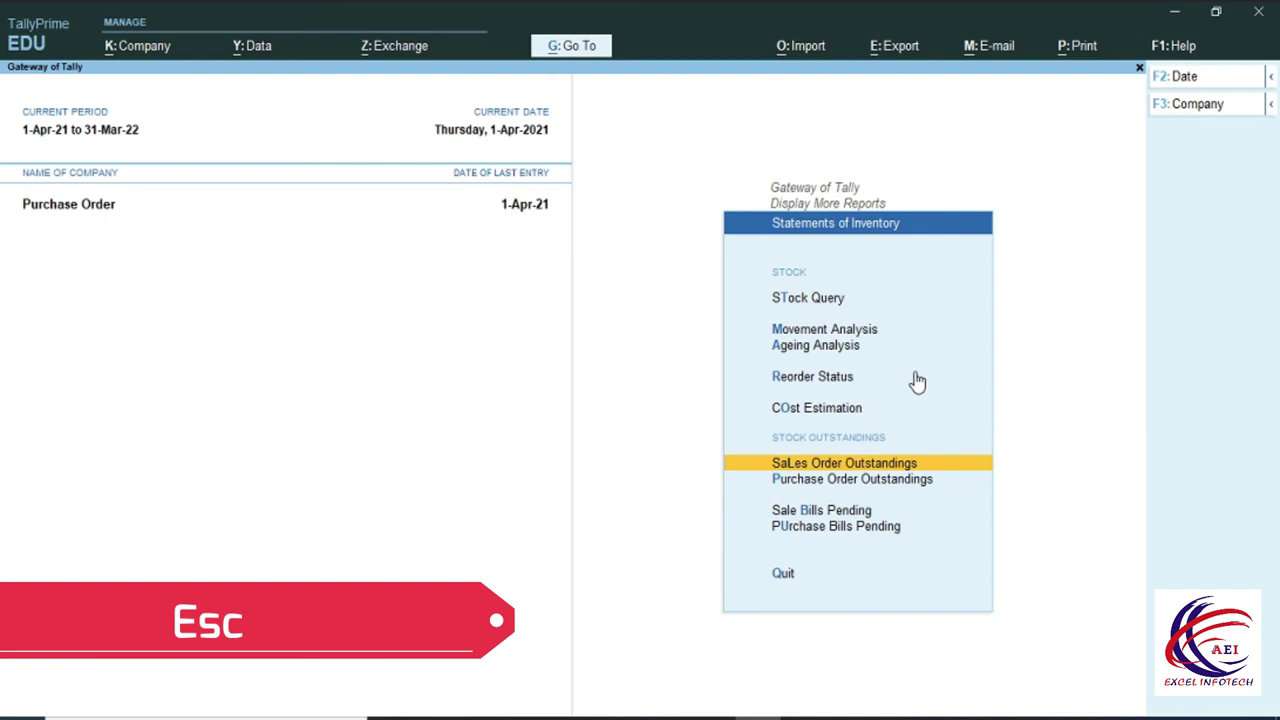
pyautogui.press('Escape')
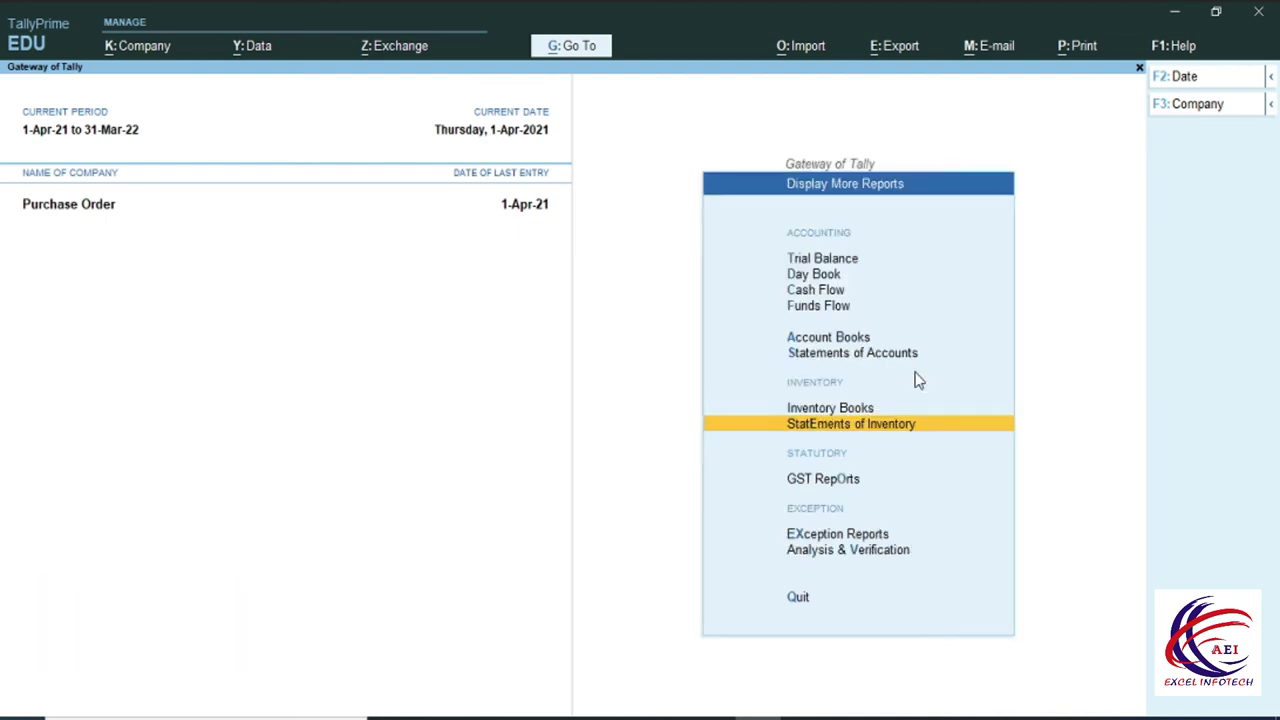
pyautogui.press('Up')
pyautogui.press('Up')
pyautogui.press('Up')
pyautogui.press('Down')
pyautogui.press('Escape')
pyautogui.press('Up')
pyautogui.press('Up')
pyautogui.press('Up')
pyautogui.press('Up')
pyautogui.press('Up')
pyautogui.press('Up')
pyautogui.press('Up')
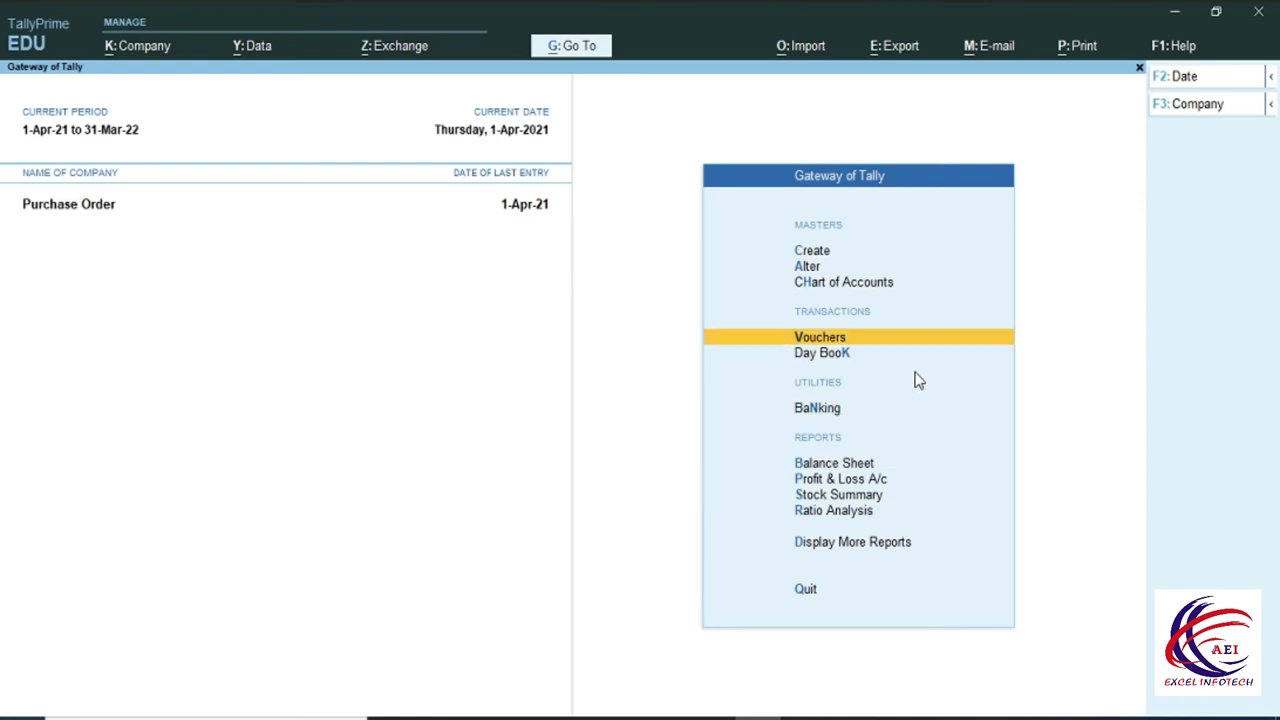
pyautogui.press('Return')
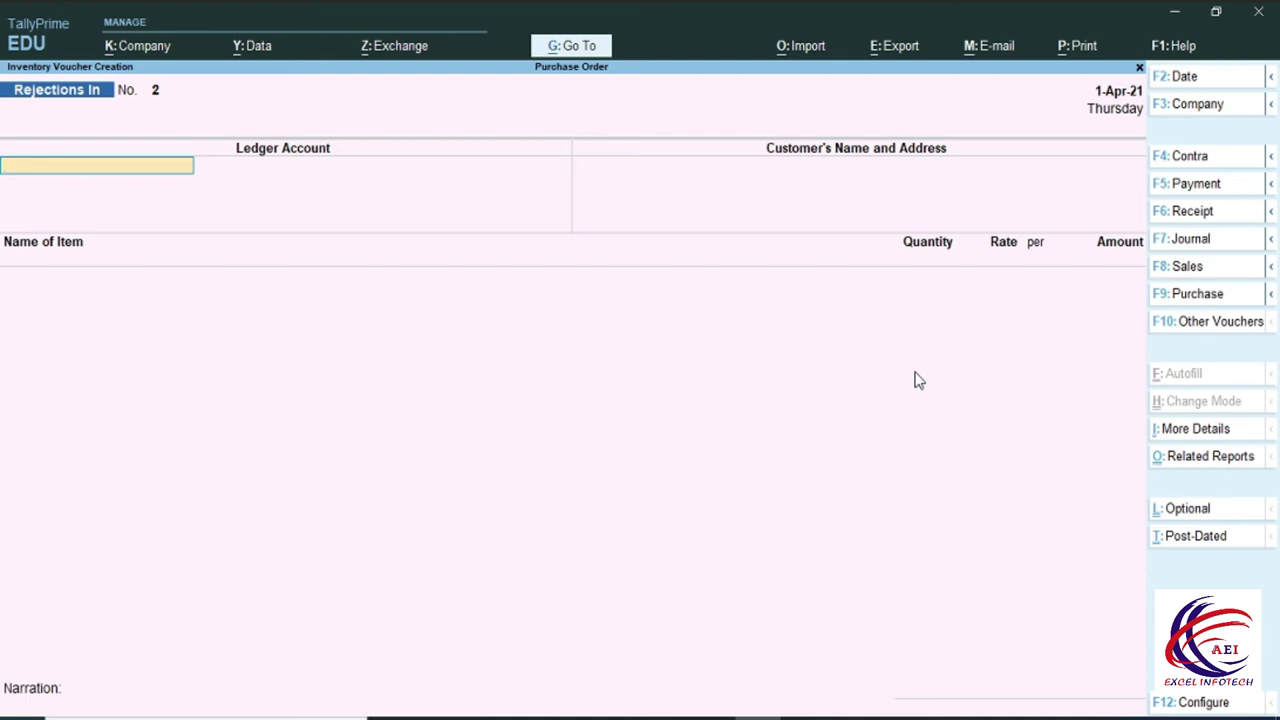
# - Start a Delivery Note for Xyz Pvt. Ltd against order XYZ-1, accepting dispatch and party details
pyautogui.hotkey('alt', 'F8')
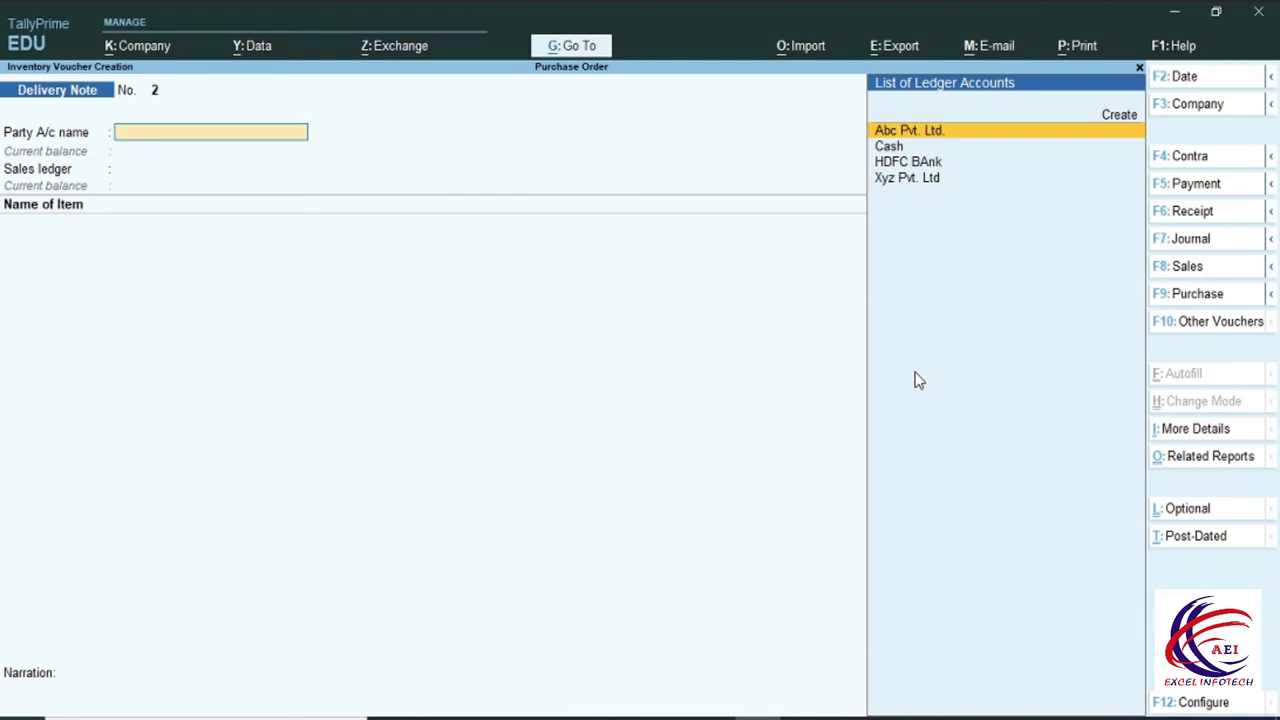
pyautogui.press('Down')
pyautogui.press('Down')
pyautogui.press('Down')
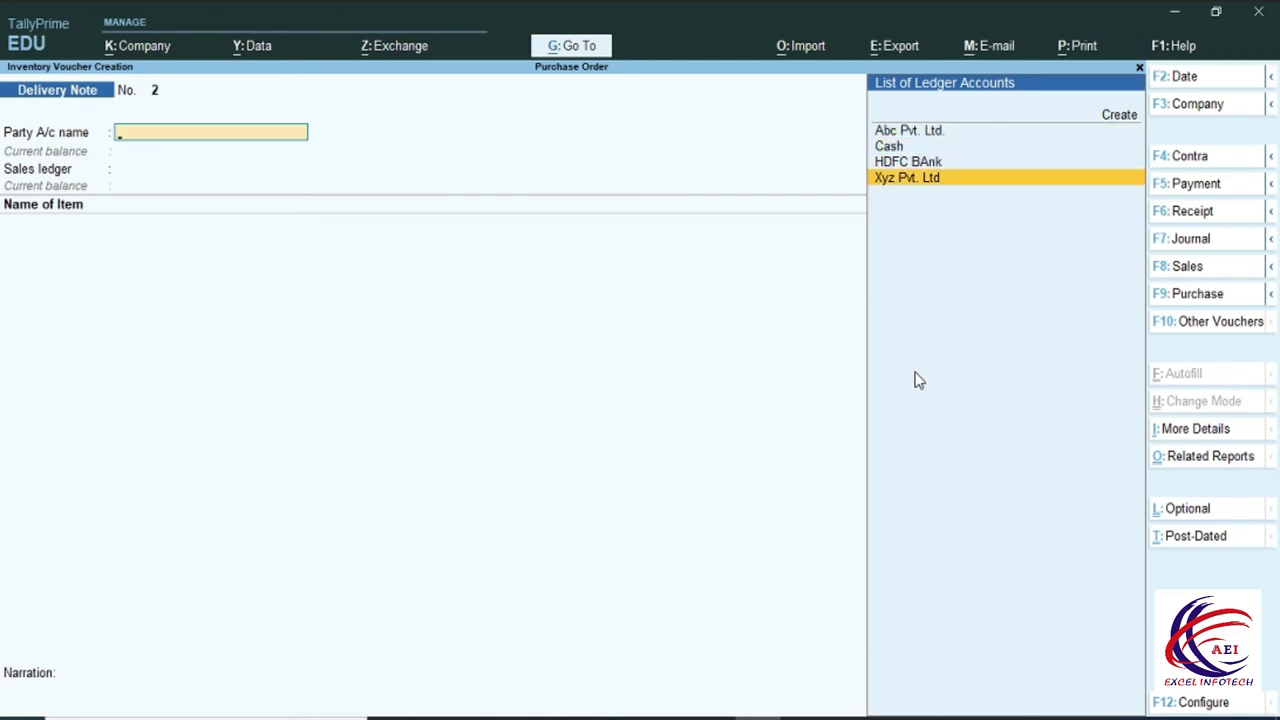
pyautogui.press('Return')
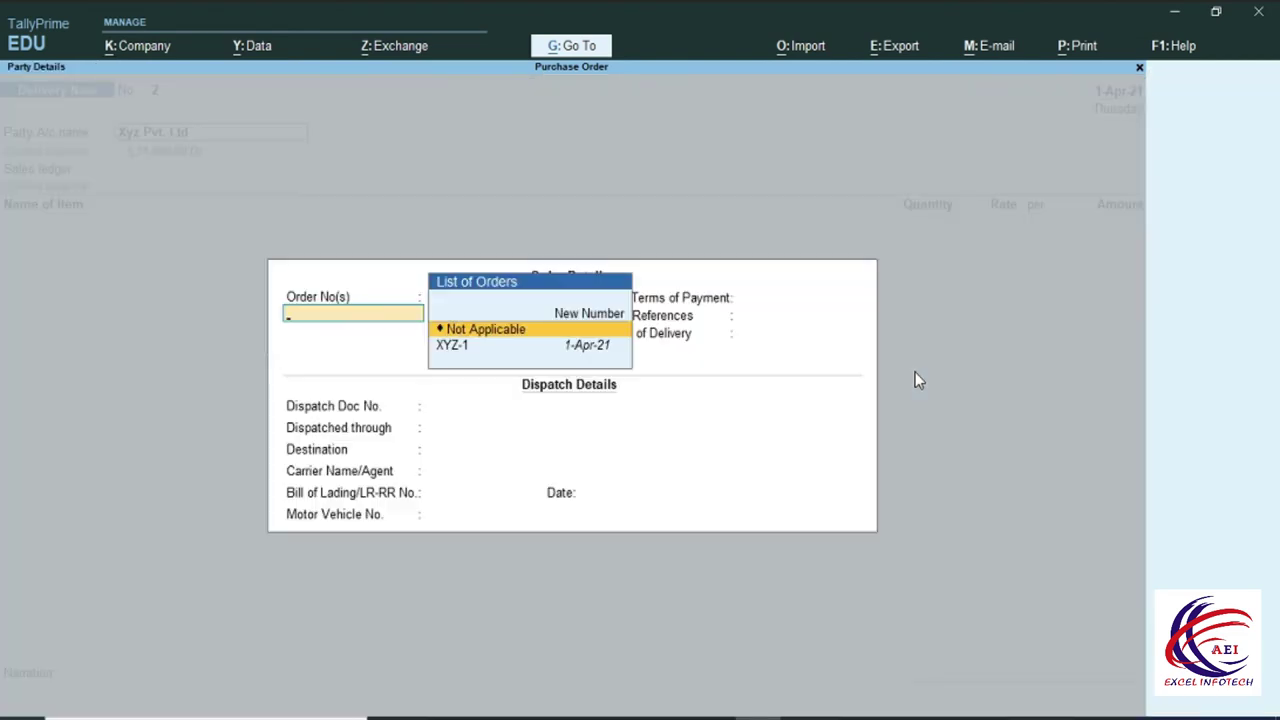
pyautogui.press('Down')
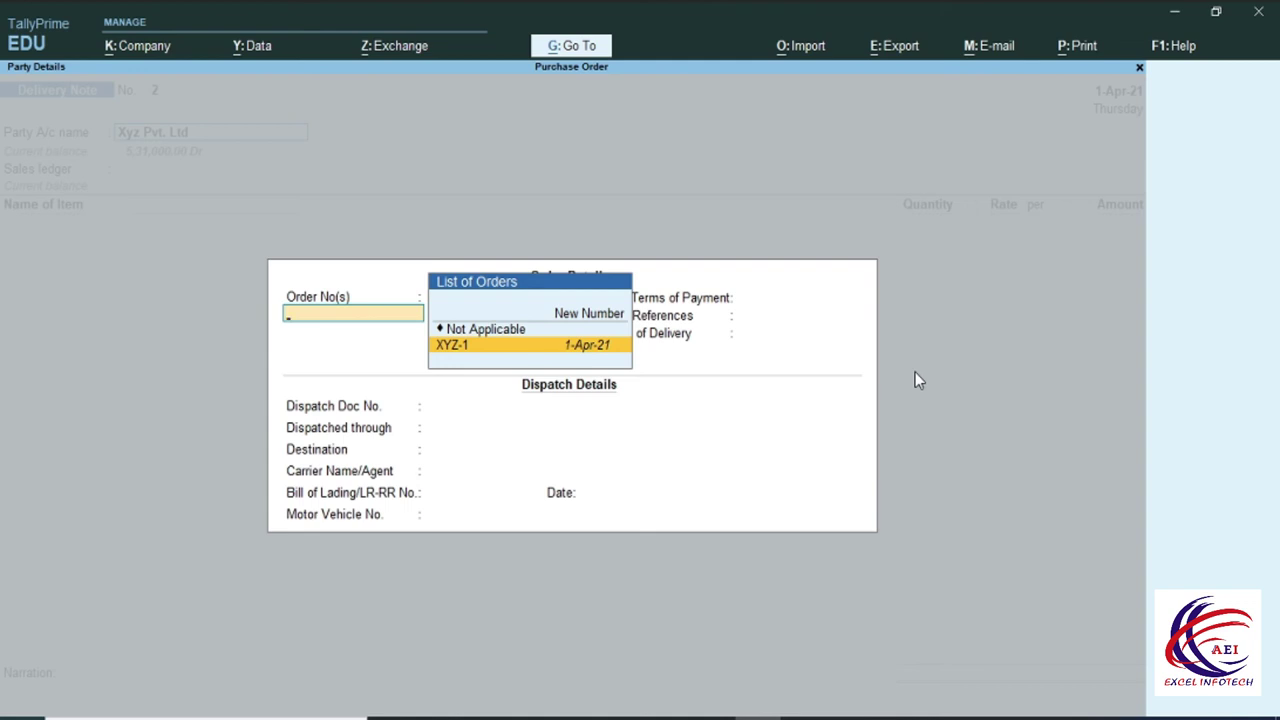
pyautogui.press('Return')
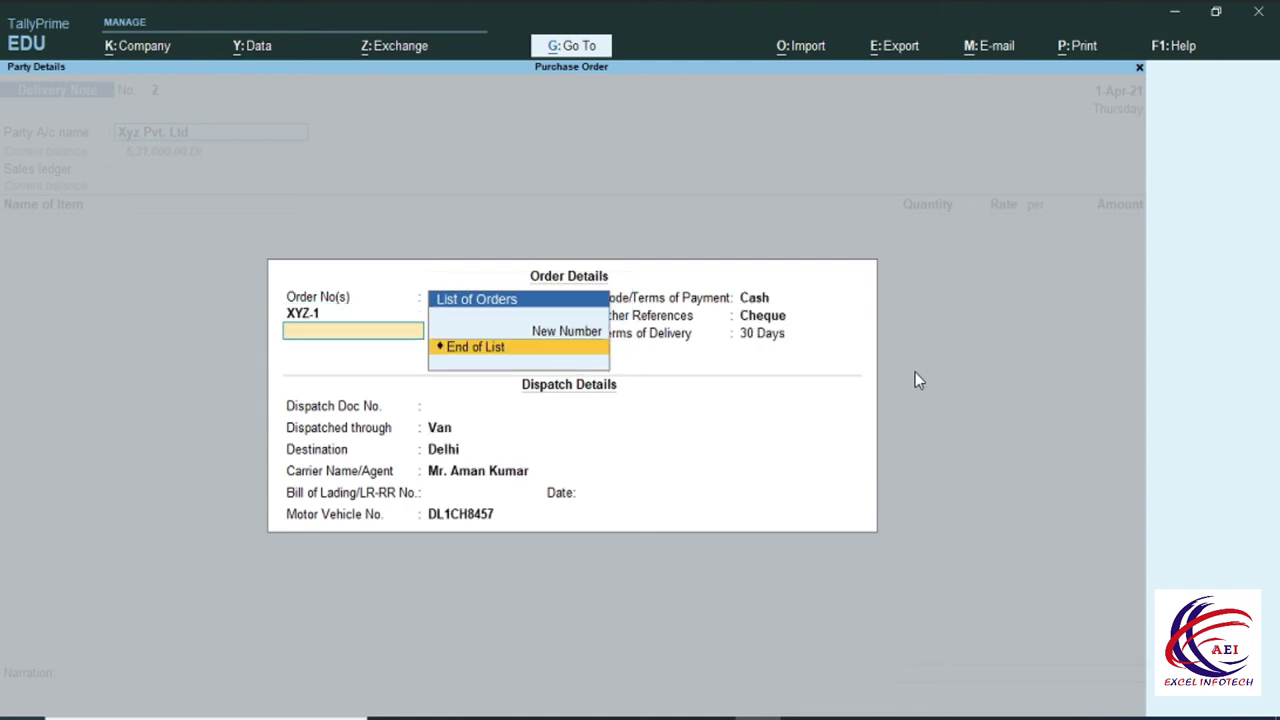
pyautogui.press('Return')
pyautogui.press('Return')
pyautogui.press('Return')
pyautogui.press('Return')
pyautogui.press('Return')
pyautogui.press('Return')
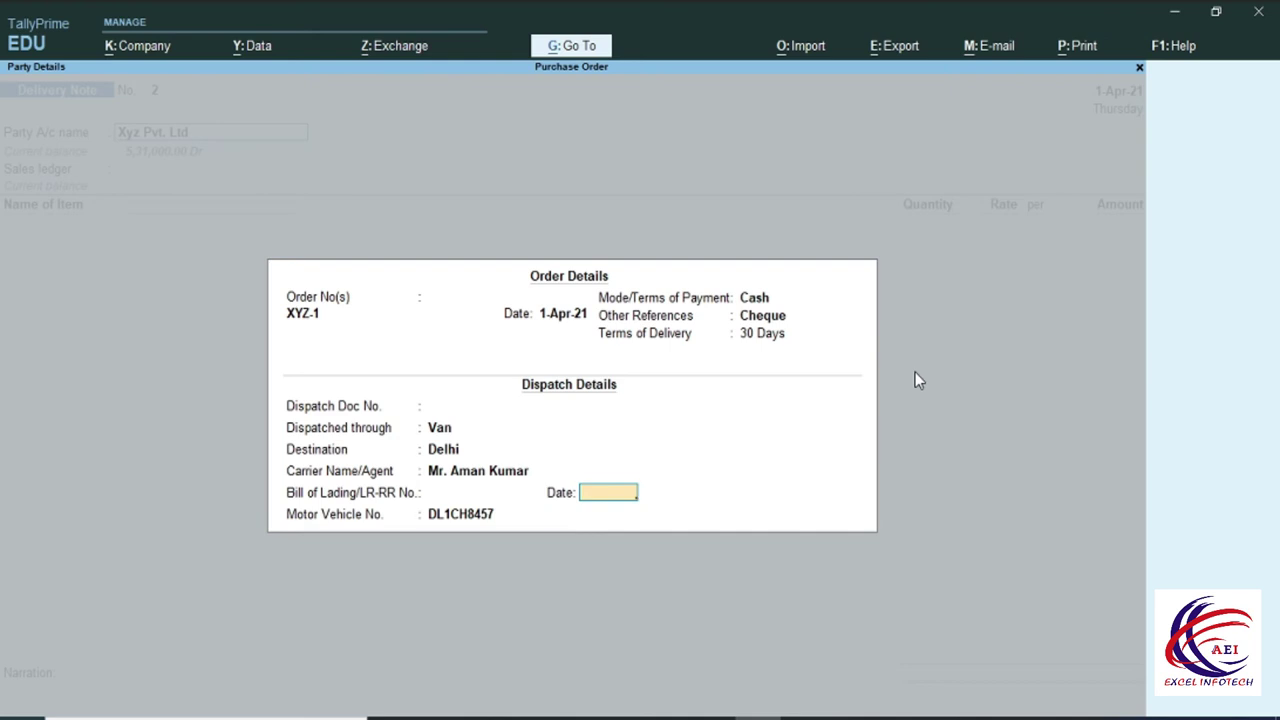
pyautogui.press('Return')
pyautogui.press('Return')
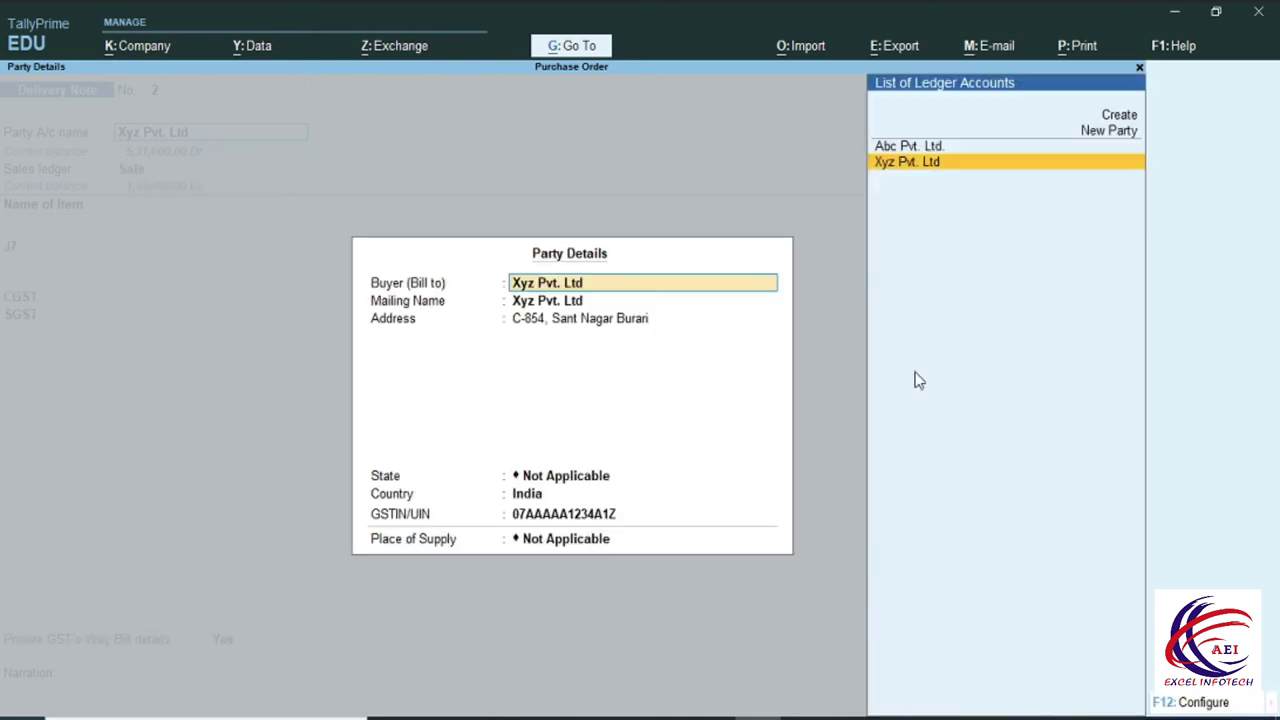
pyautogui.press('Return')
pyautogui.press('Return')
pyautogui.press('Return')
pyautogui.press('Return')
pyautogui.press('Return')
pyautogui.press('Return')
pyautogui.press('Return')
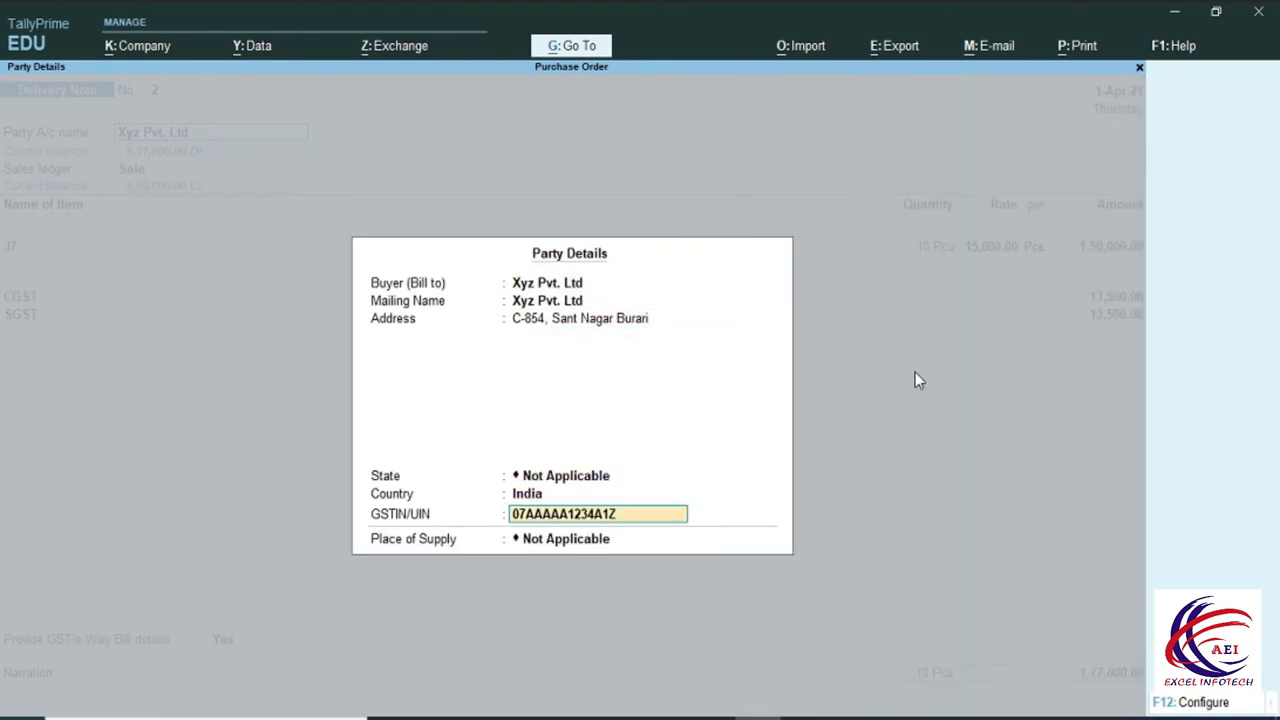
pyautogui.press('Return')
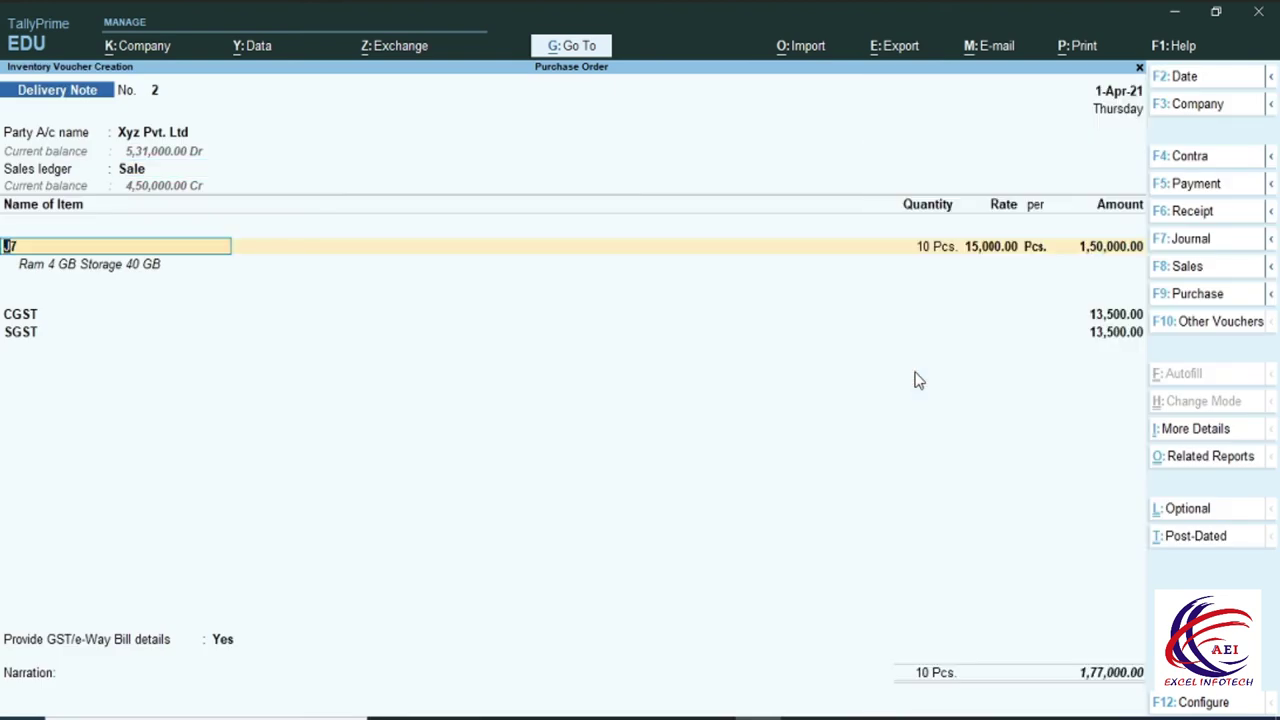
# - Allocate the 10 Pcs of J7 to tracking no. 2 and save Delivery Note No. 2
pyautogui.press('Return')
pyautogui.press('Return')
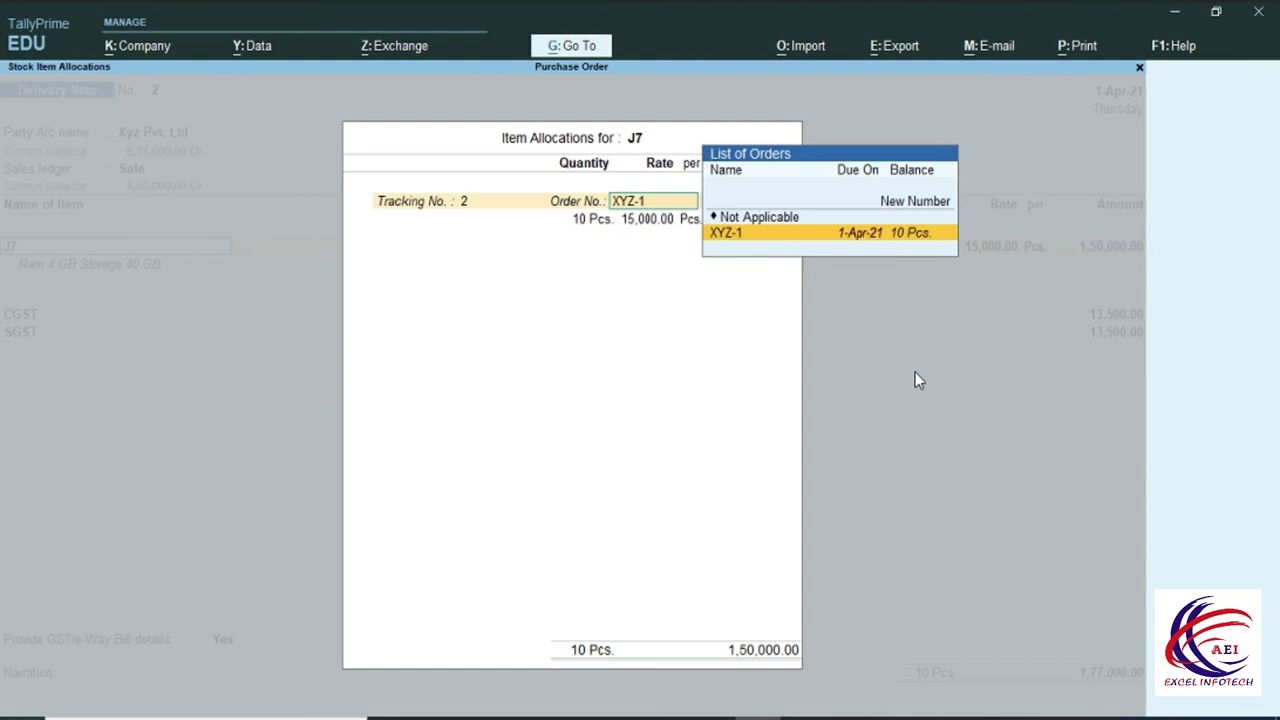
pyautogui.press('BackSpace')
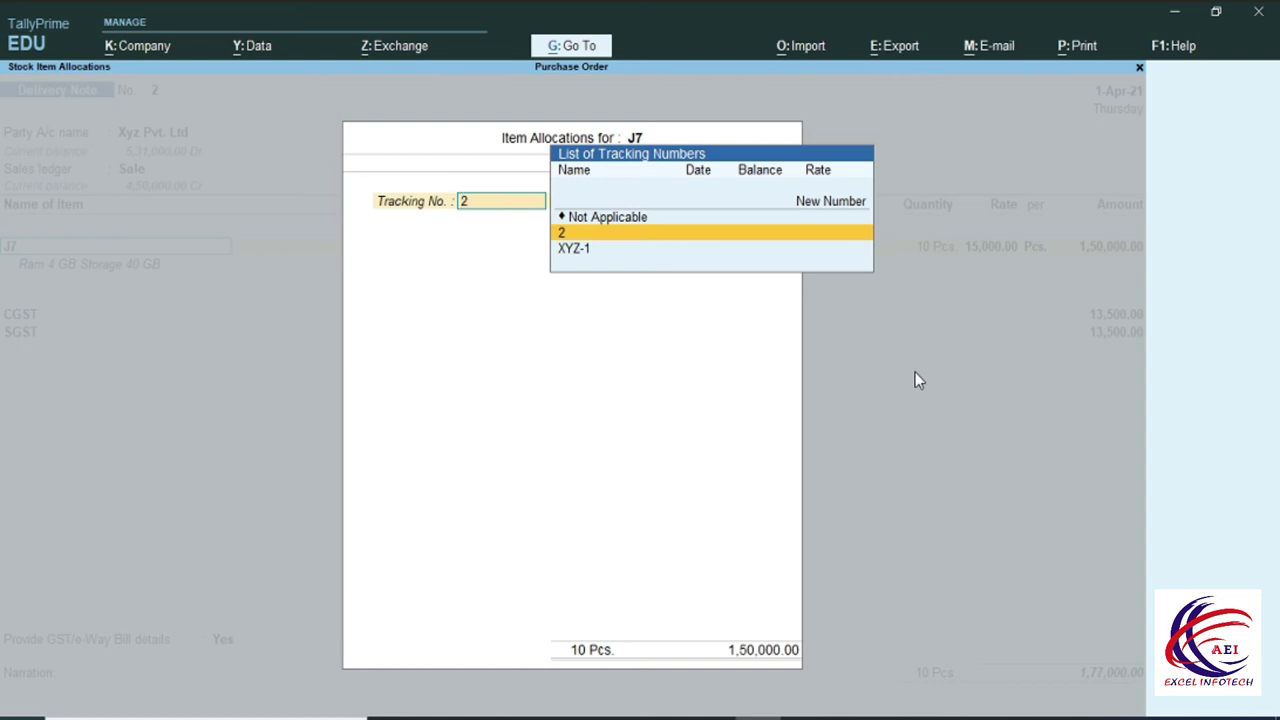
pyautogui.press('Return')
pyautogui.press('Return')
pyautogui.press('Return')
pyautogui.press('Return')
pyautogui.press('Return')
pyautogui.press('Return')
pyautogui.press('Return')
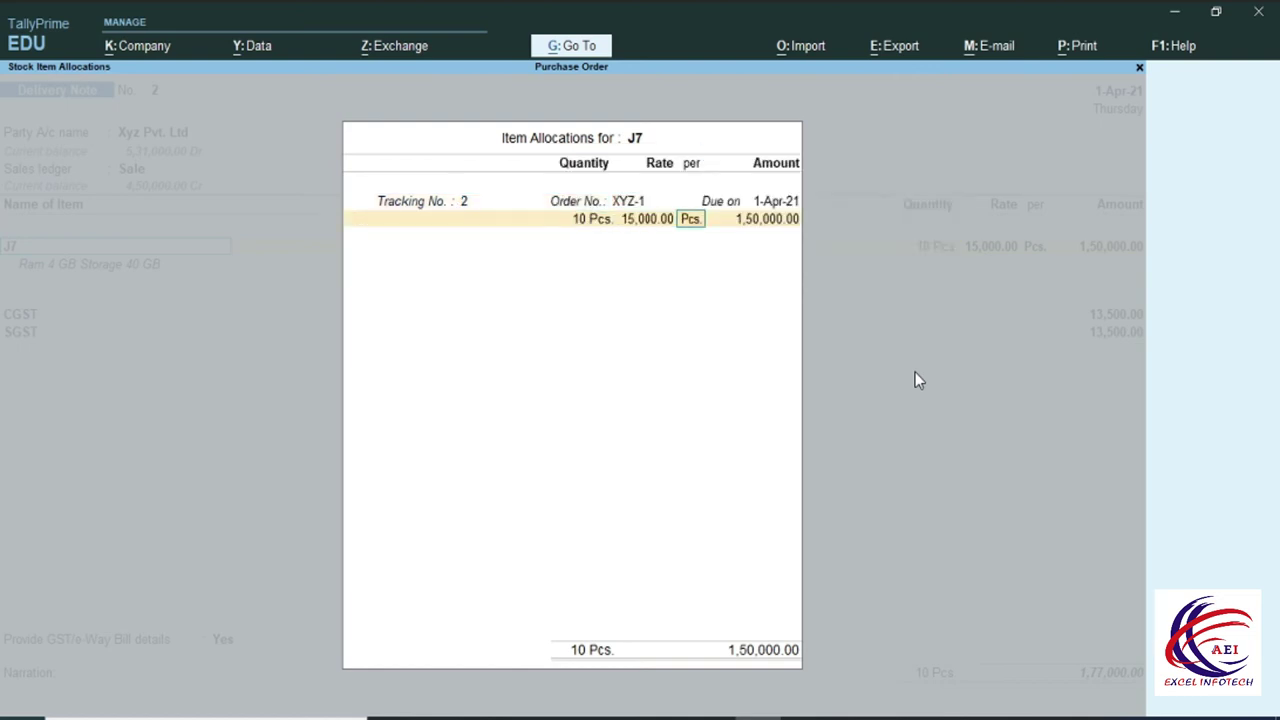
pyautogui.press('Return')
pyautogui.press('Return')
pyautogui.press('Return')
pyautogui.press('Return')
pyautogui.press('Return')
pyautogui.press('Return')
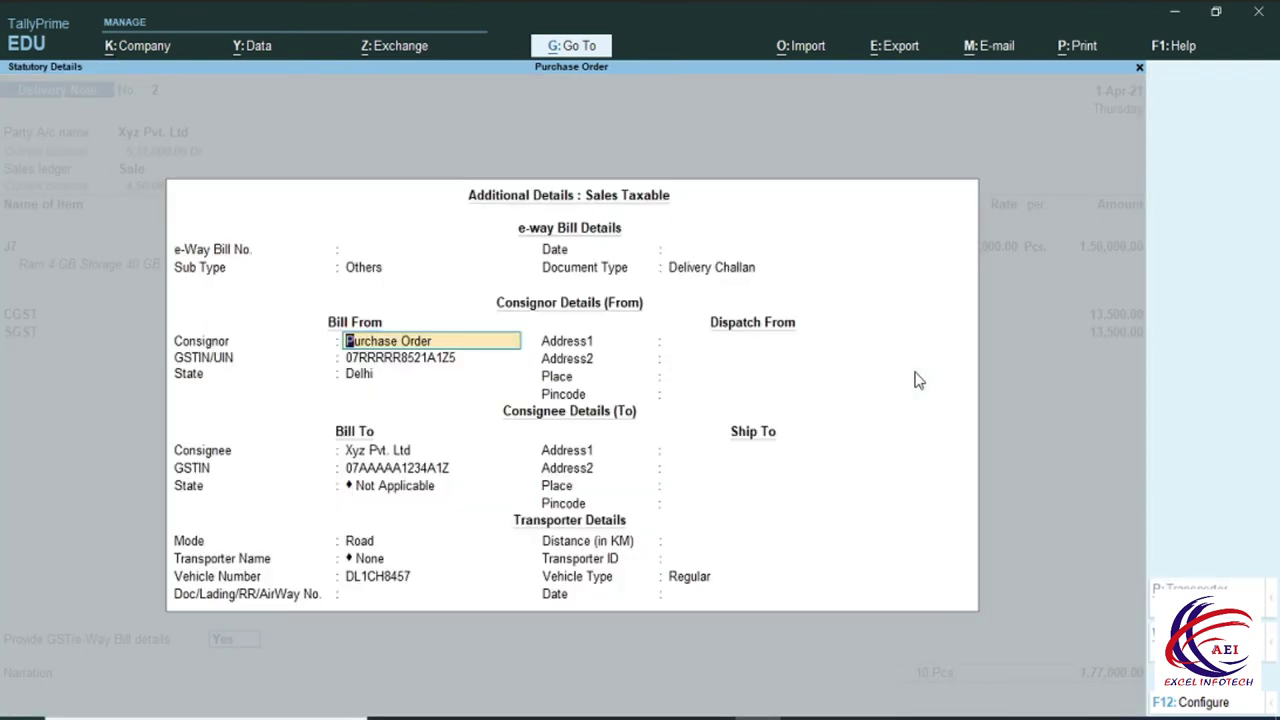
pyautogui.hotkey('ctrl', 'a')
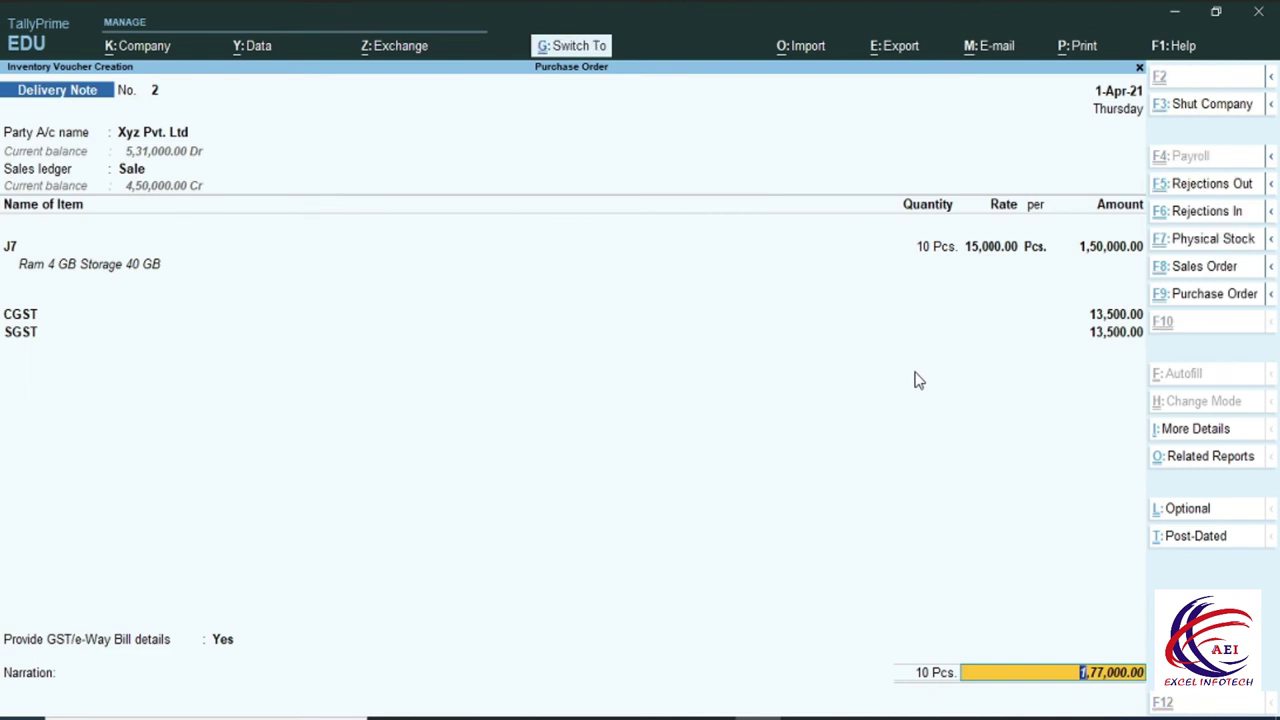
pyautogui.hotkey('ctrl', 'a')
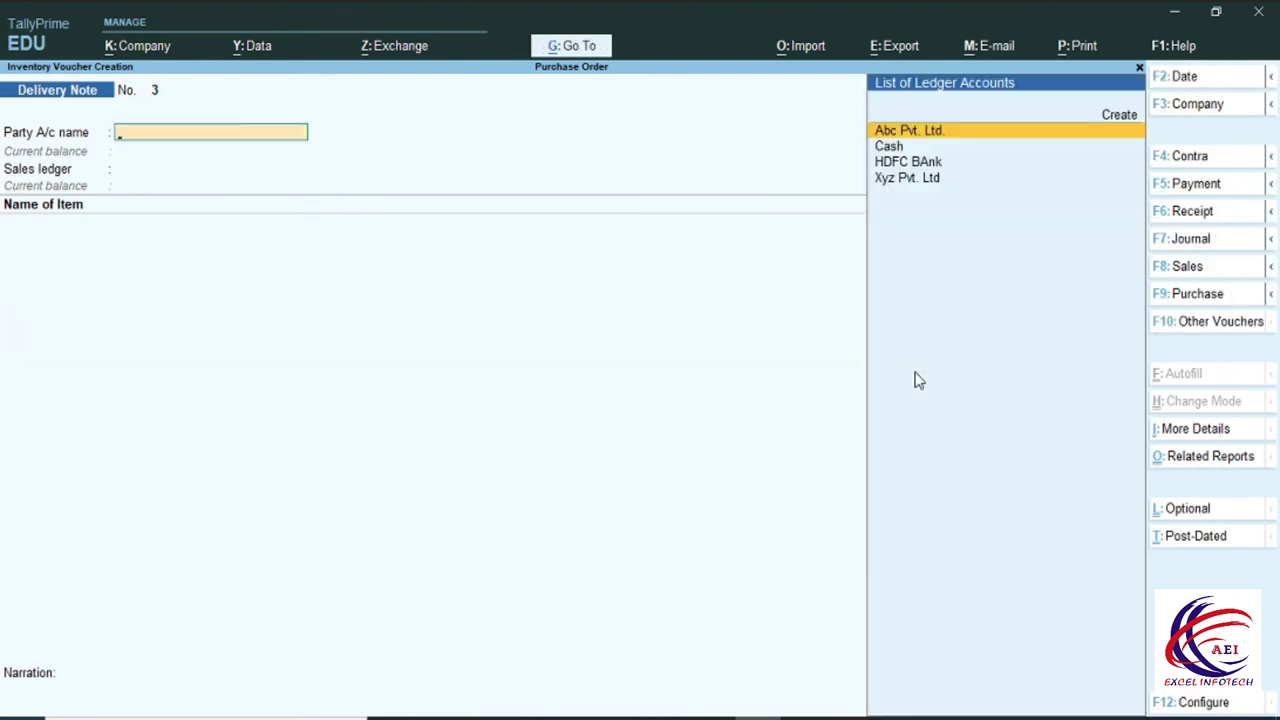
# - View all Sales Order Outstandings to confirm no sales orders remain due
pyautogui.press('Escape')
pyautogui.press('Down')
pyautogui.press('Down')
pyautogui.press('Down')
pyautogui.press('Down')
pyautogui.press('Down')
pyautogui.press('Down')
pyautogui.press('Down')
pyautogui.press('Down')
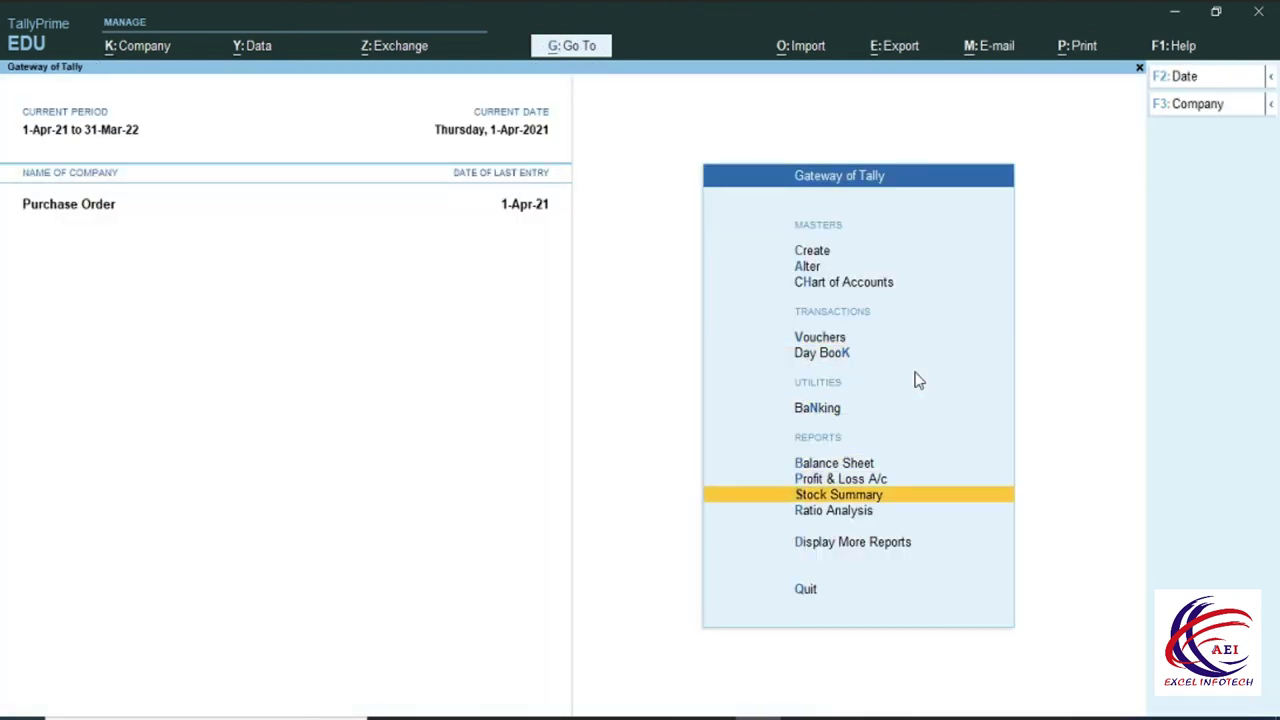
pyautogui.press('Up')
pyautogui.press('Return')
pyautogui.press('Down')
pyautogui.press('Down')
pyautogui.press('Down')
pyautogui.press('Down')
pyautogui.press('Down')
pyautogui.press('Down')
pyautogui.press('Down')
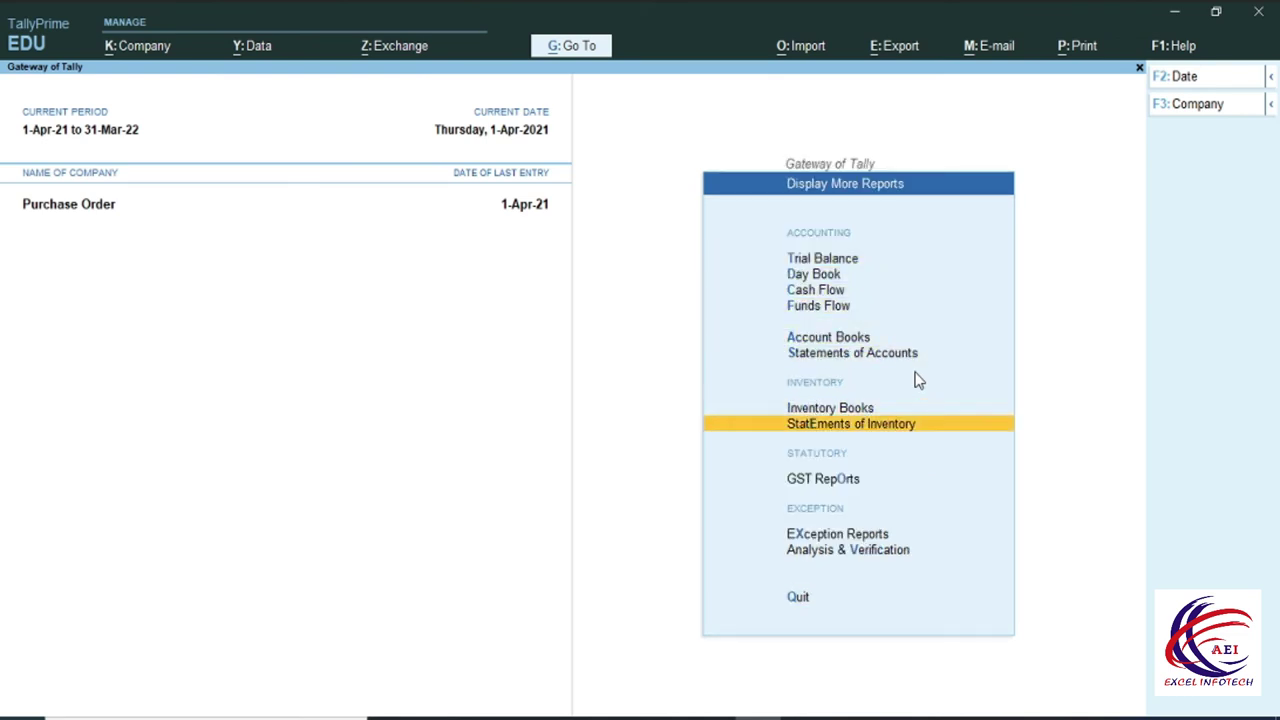
pyautogui.press('Return')
pyautogui.press('Down')
pyautogui.press('Down')
pyautogui.press('Down')
pyautogui.press('Down')
pyautogui.press('Down')
pyautogui.press('Down')
pyautogui.press('Down')
pyautogui.press('Up')
pyautogui.press('Up')
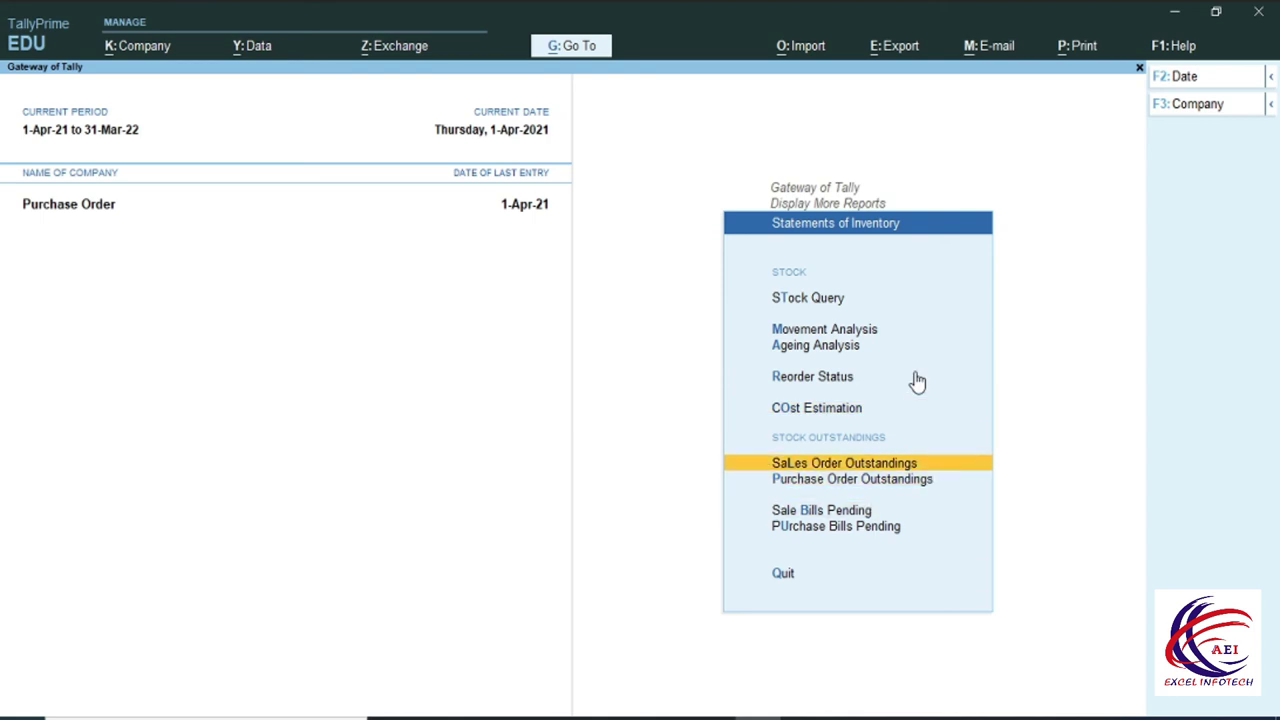
pyautogui.press('Return')
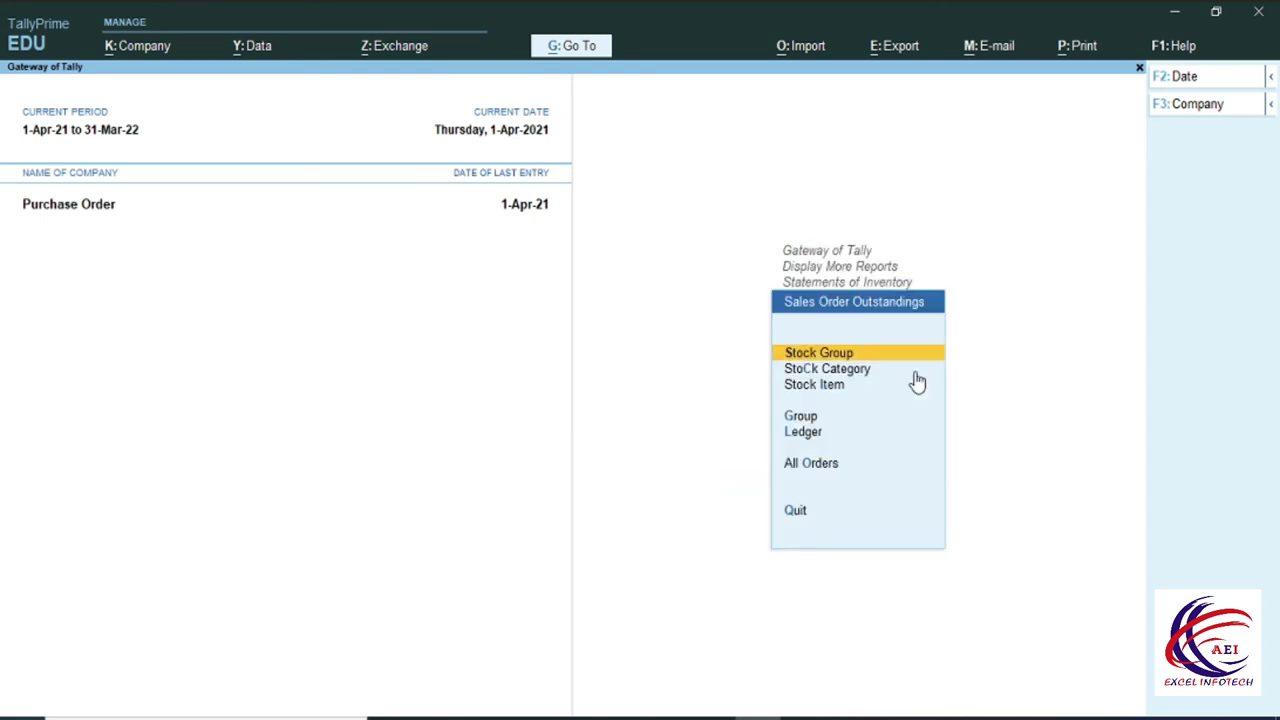
pyautogui.press('Down')
pyautogui.press('Down')
pyautogui.press('Down')
pyautogui.press('Down')
pyautogui.press('Down')
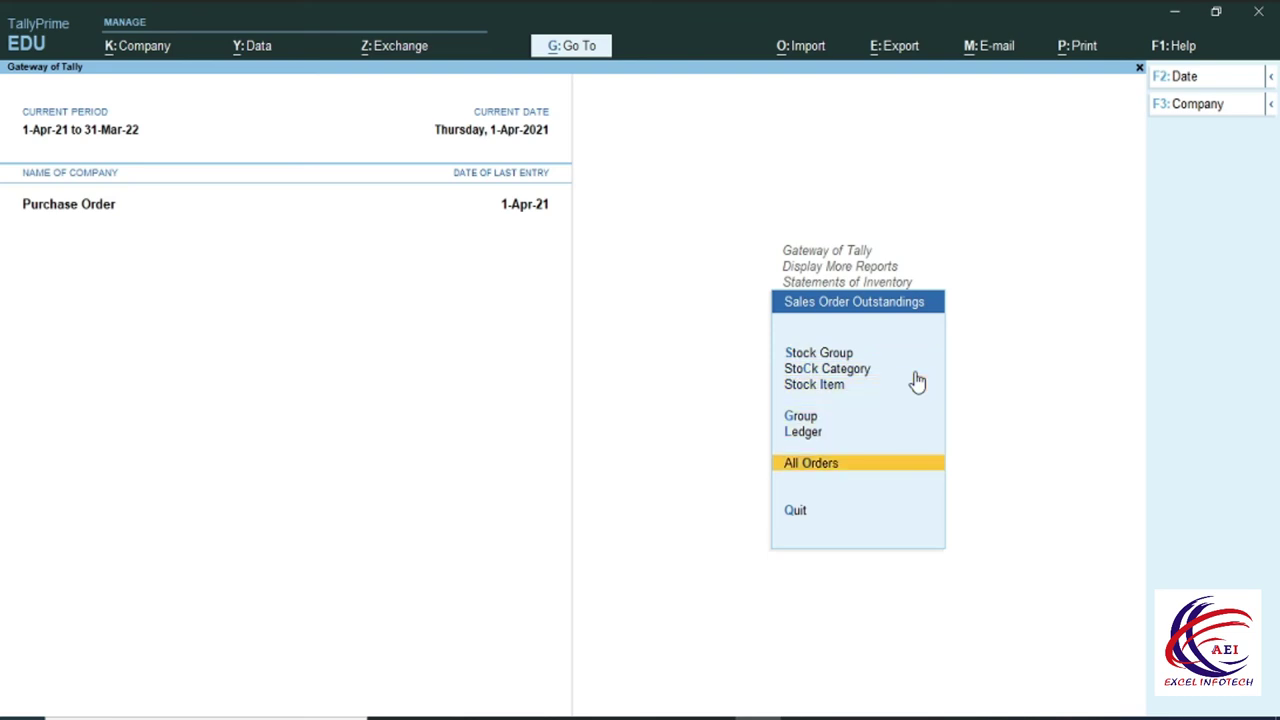
pyautogui.press('Return')
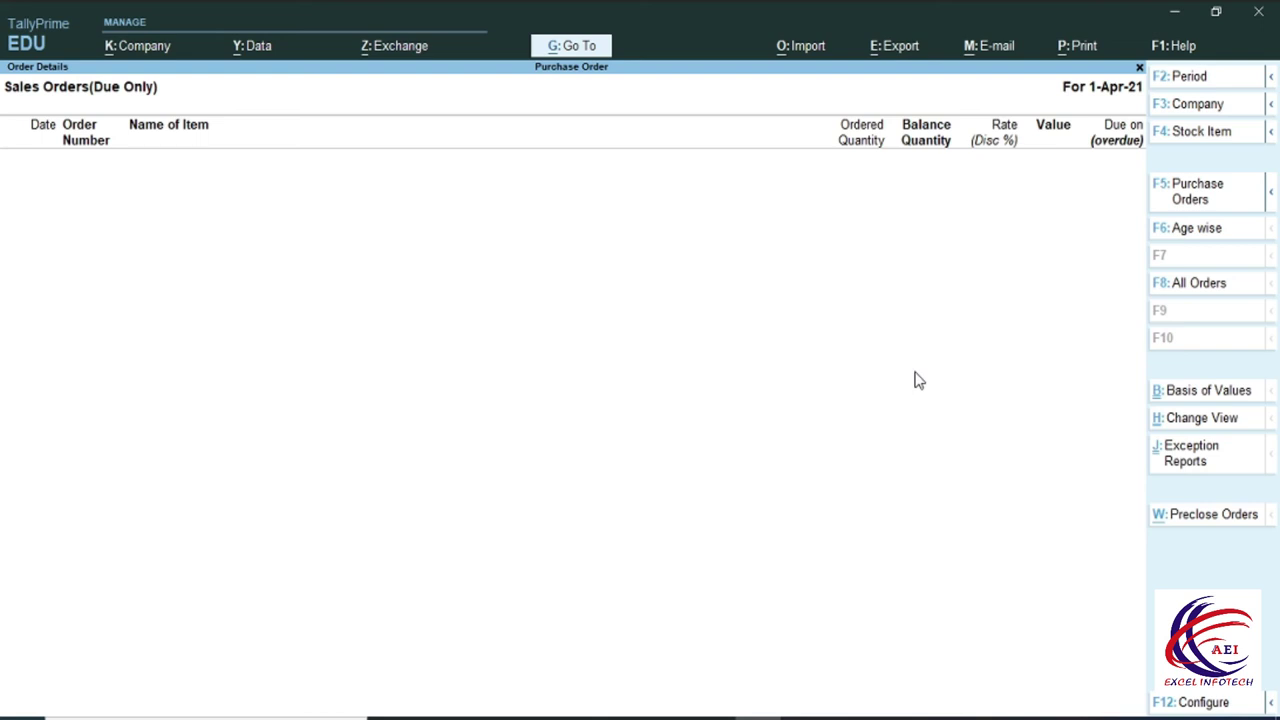
# - Check Sale Bills Pending showing J7 tracking no. 2 unbilled: 10 Pcs, 1,50,000.00
pyautogui.press('Escape')
pyautogui.press('Escape')
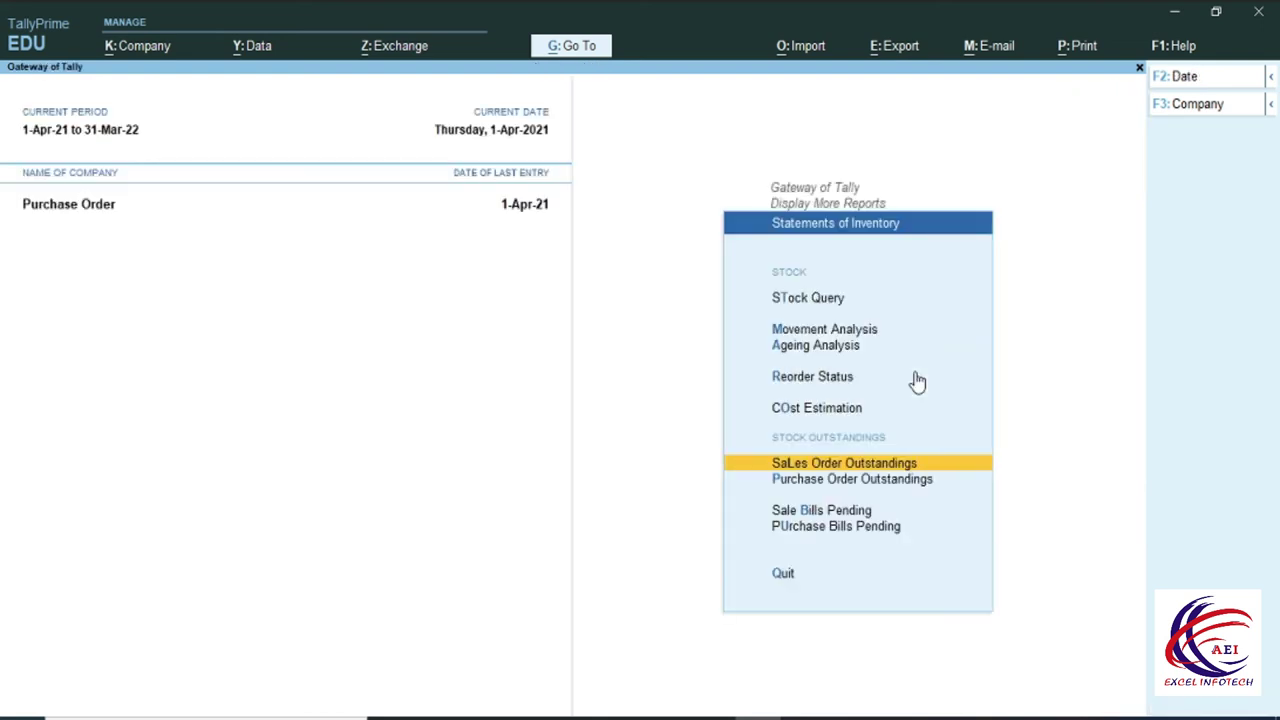
pyautogui.press('Down')
pyautogui.press('Down')
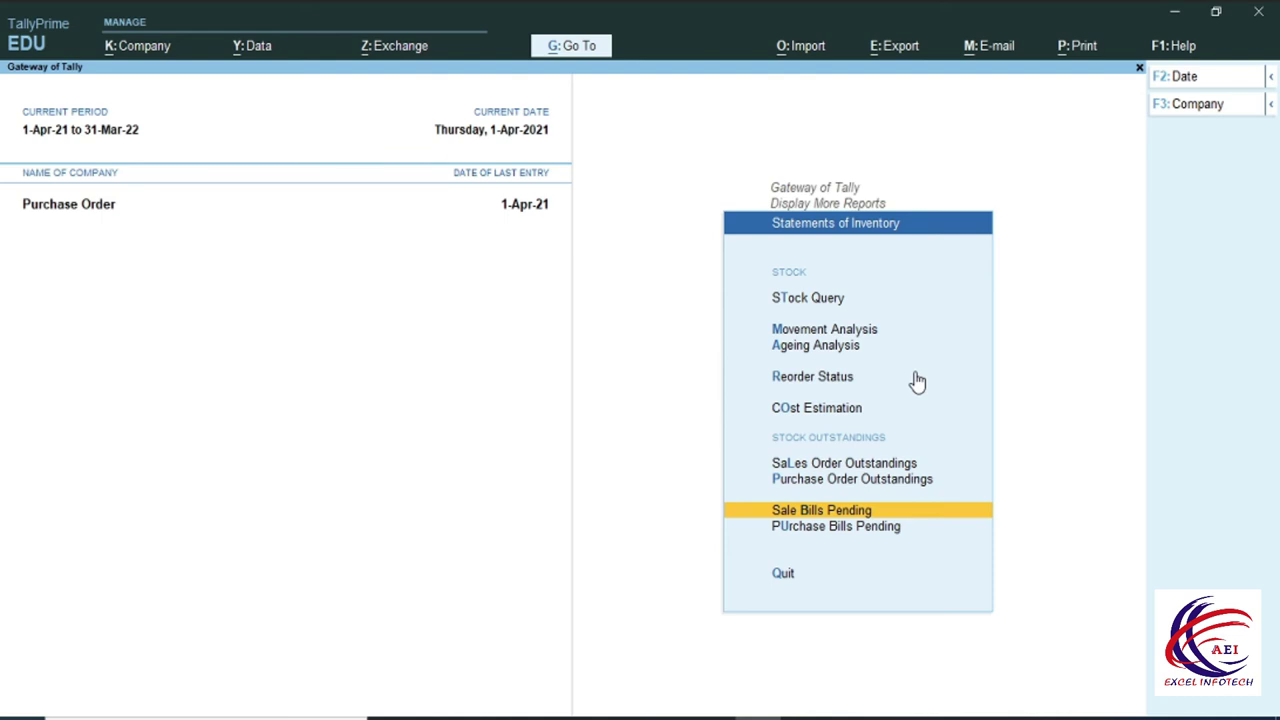
pyautogui.press('Return')
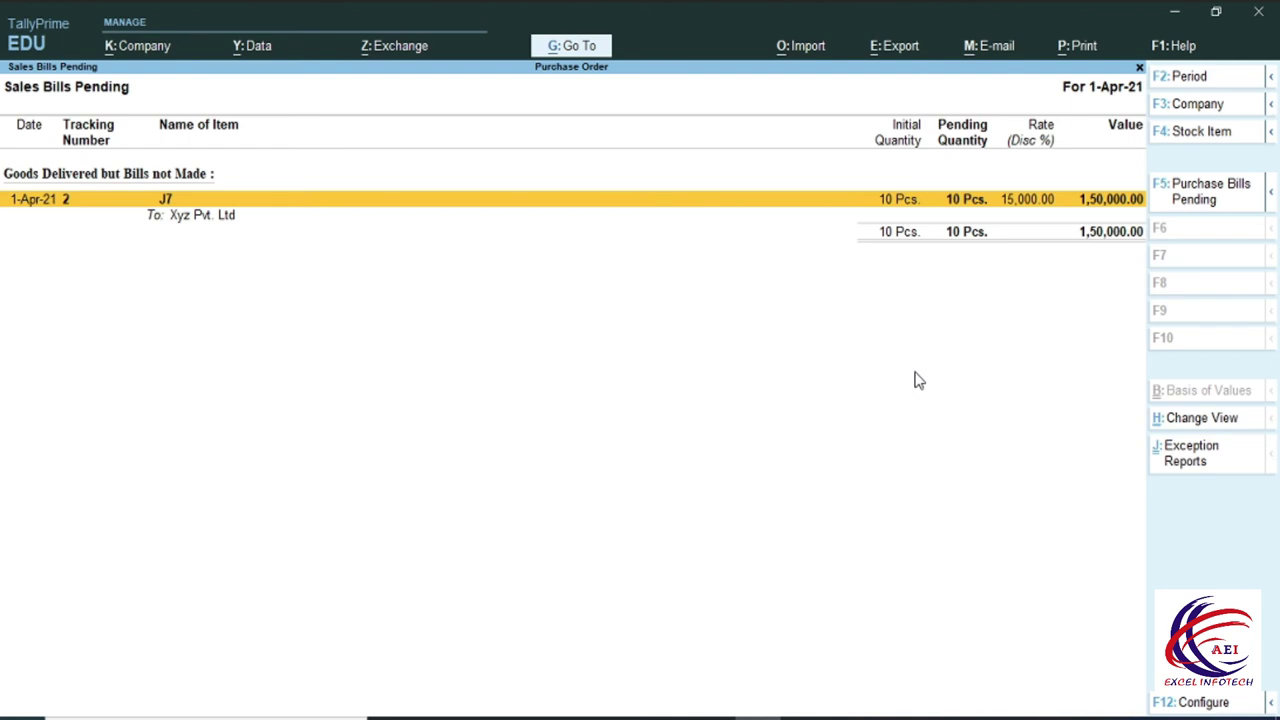
pyautogui.press('Escape')
pyautogui.press('Escape')
pyautogui.press('Escape')
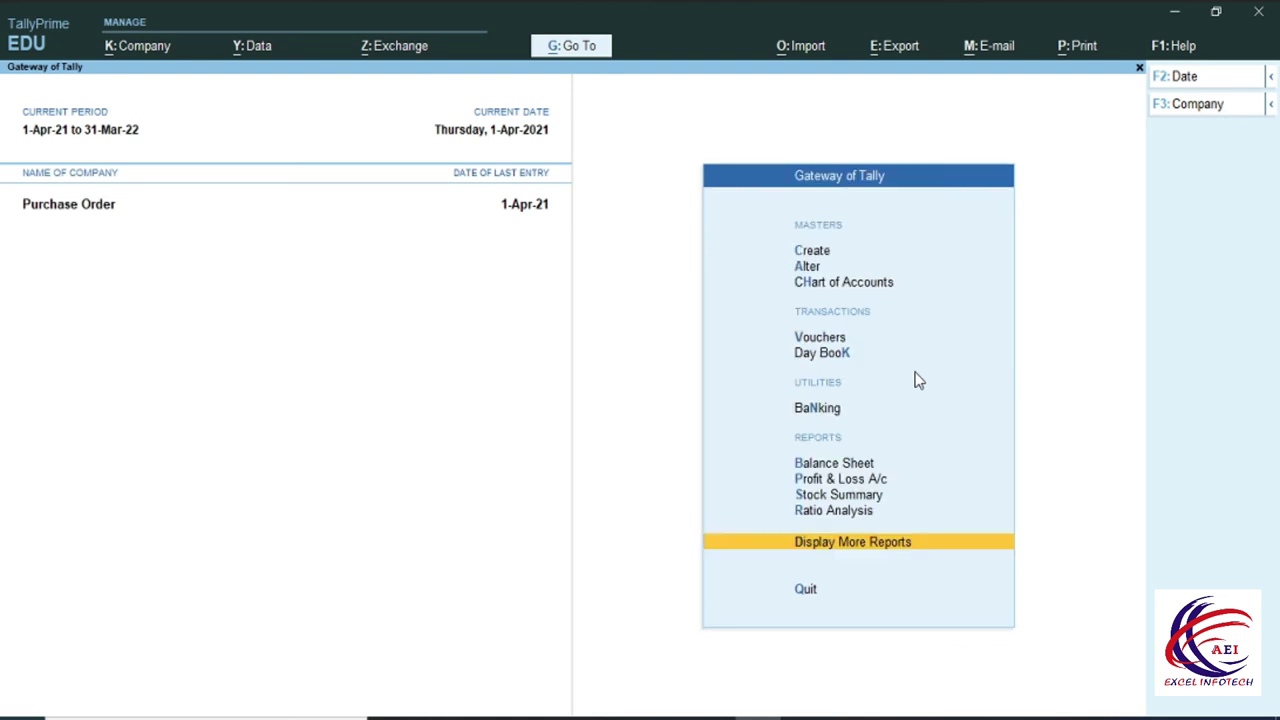
# - Start a sales invoice for Xyz Pvt. Ltd billing delivery note 2, accepting dispatch and party details
pyautogui.press('Up')
pyautogui.press('Up')
pyautogui.press('Up')
pyautogui.press('Up')
pyautogui.press('Up')
pyautogui.press('Up')
pyautogui.press('Up')
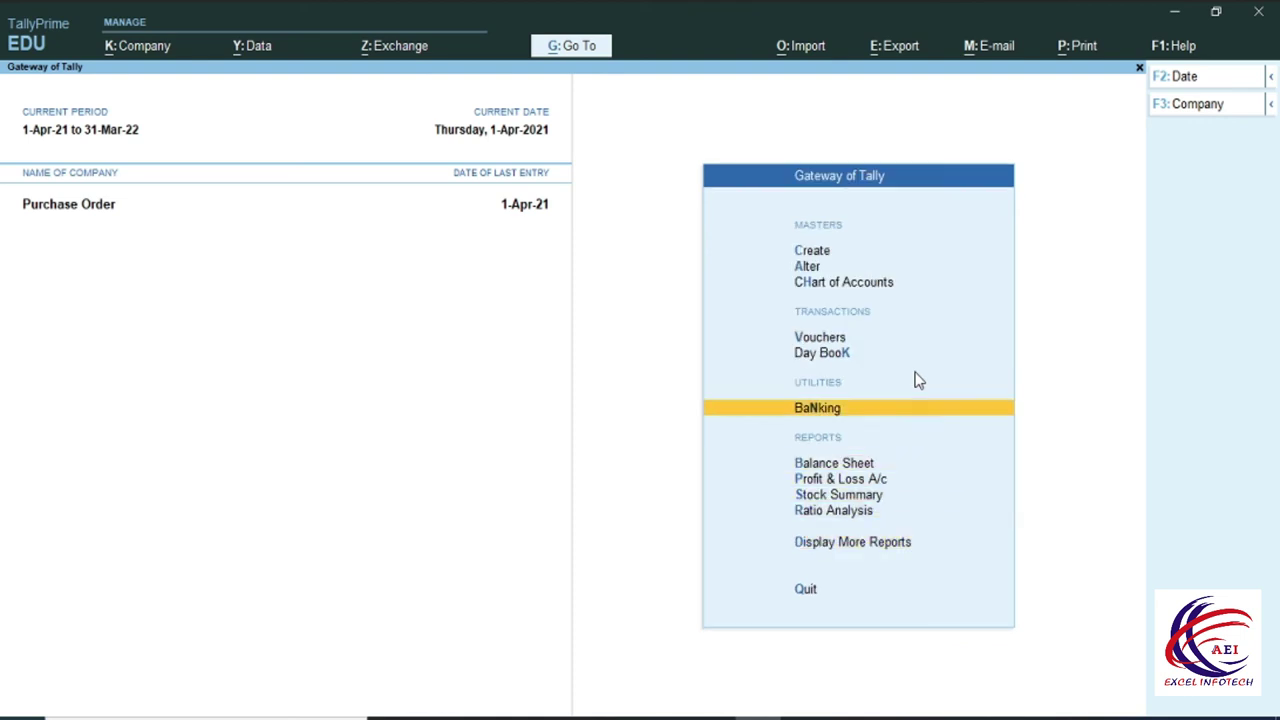
pyautogui.press('Return')
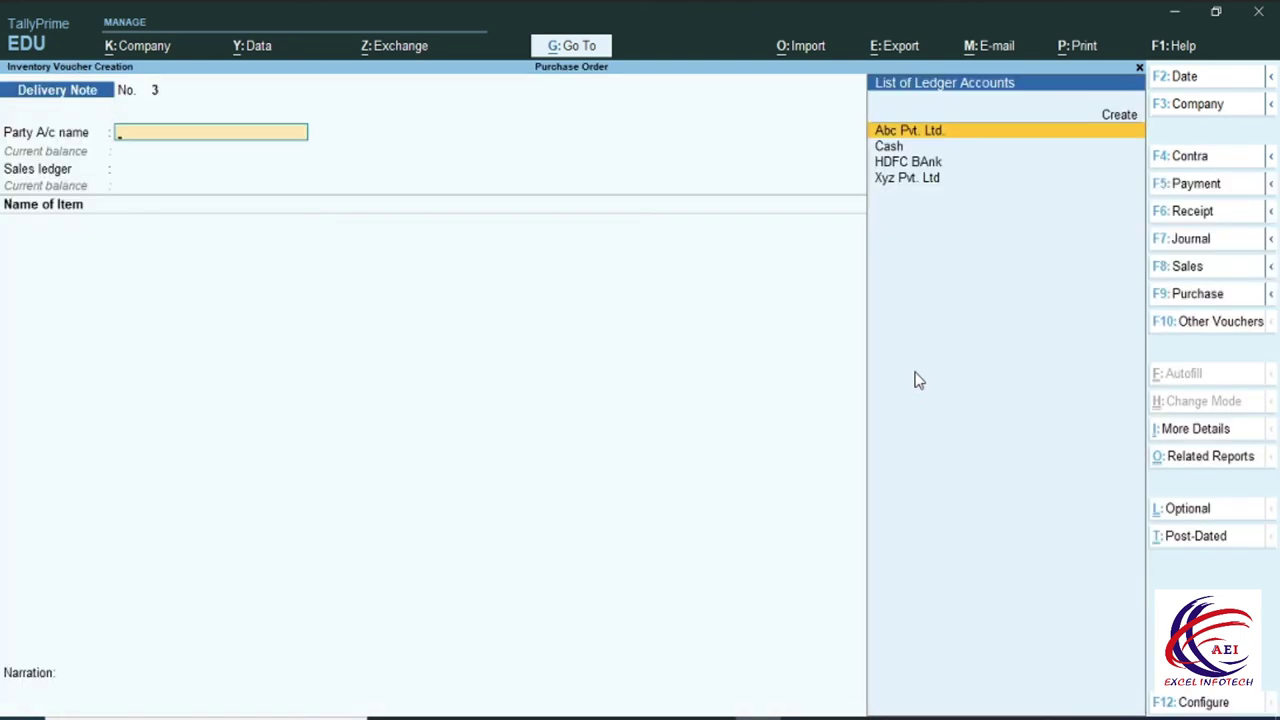
pyautogui.press('F8')
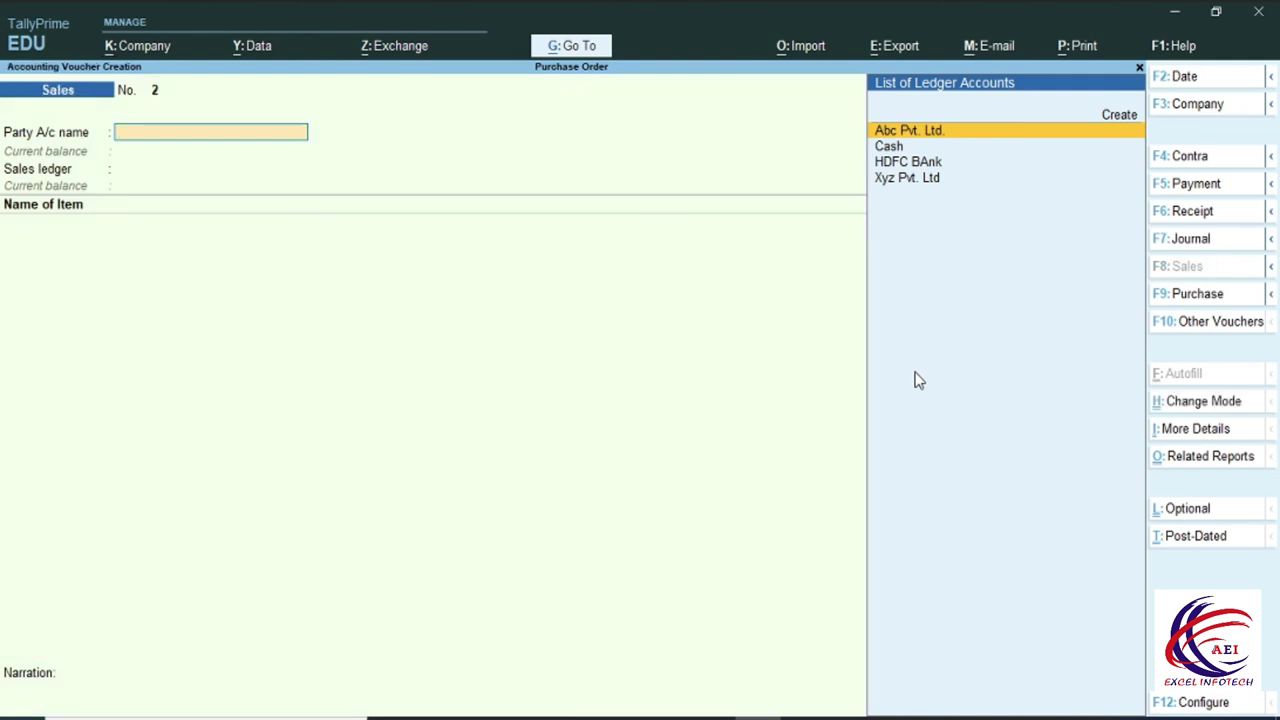
pyautogui.press('Down')
pyautogui.press('Down')
pyautogui.press('Down')
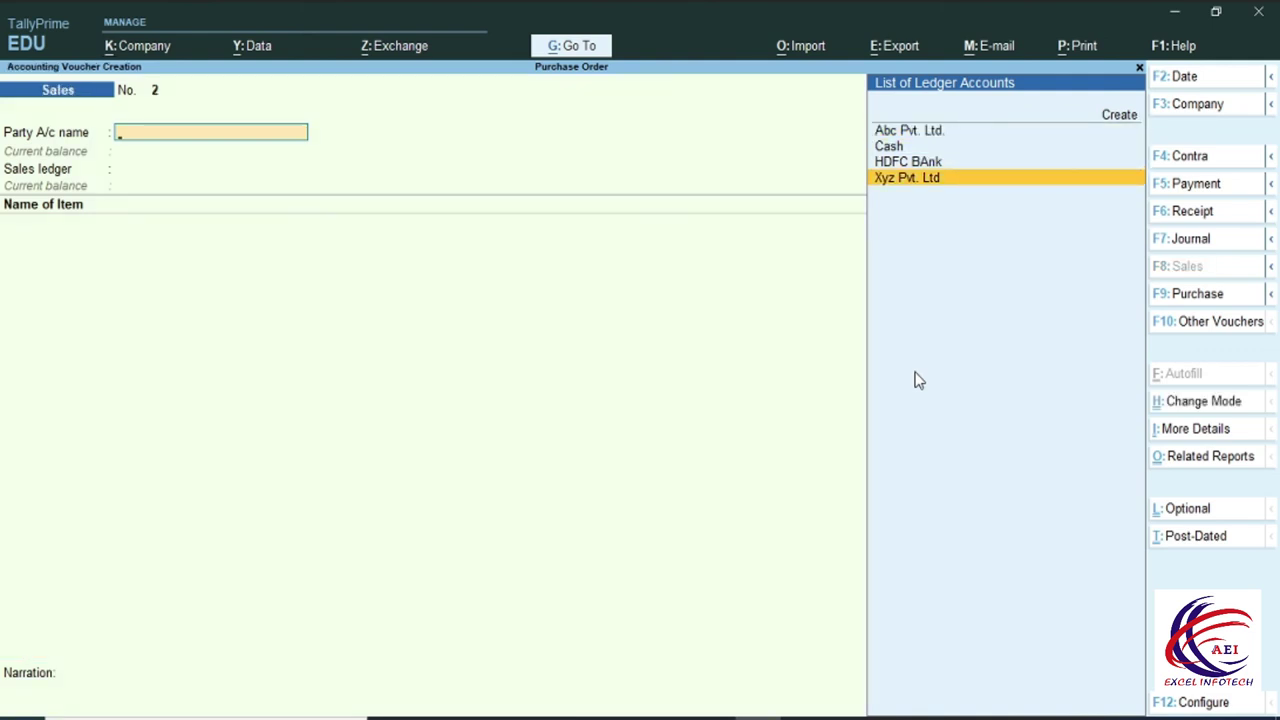
pyautogui.press('Return')
pyautogui.press('Down')
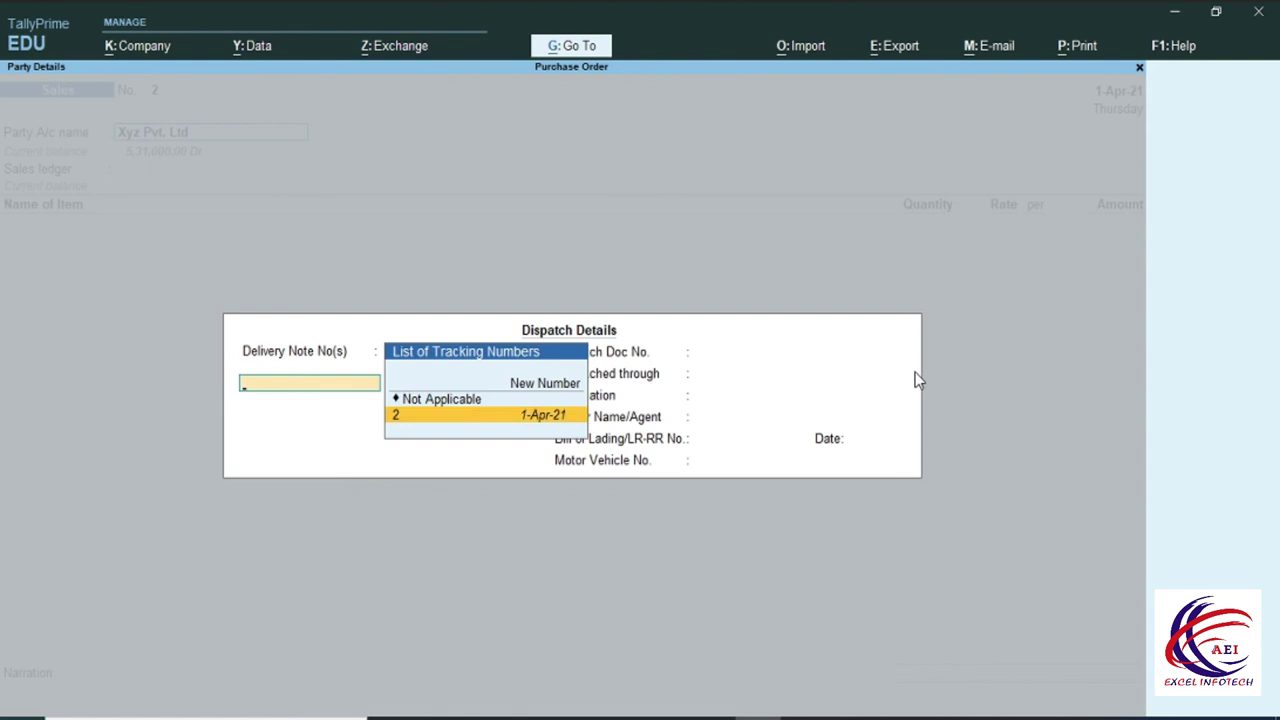
pyautogui.press('Return')
pyautogui.press('Return')
pyautogui.press('Return')
pyautogui.press('Return')
pyautogui.press('Return')
pyautogui.press('Return')
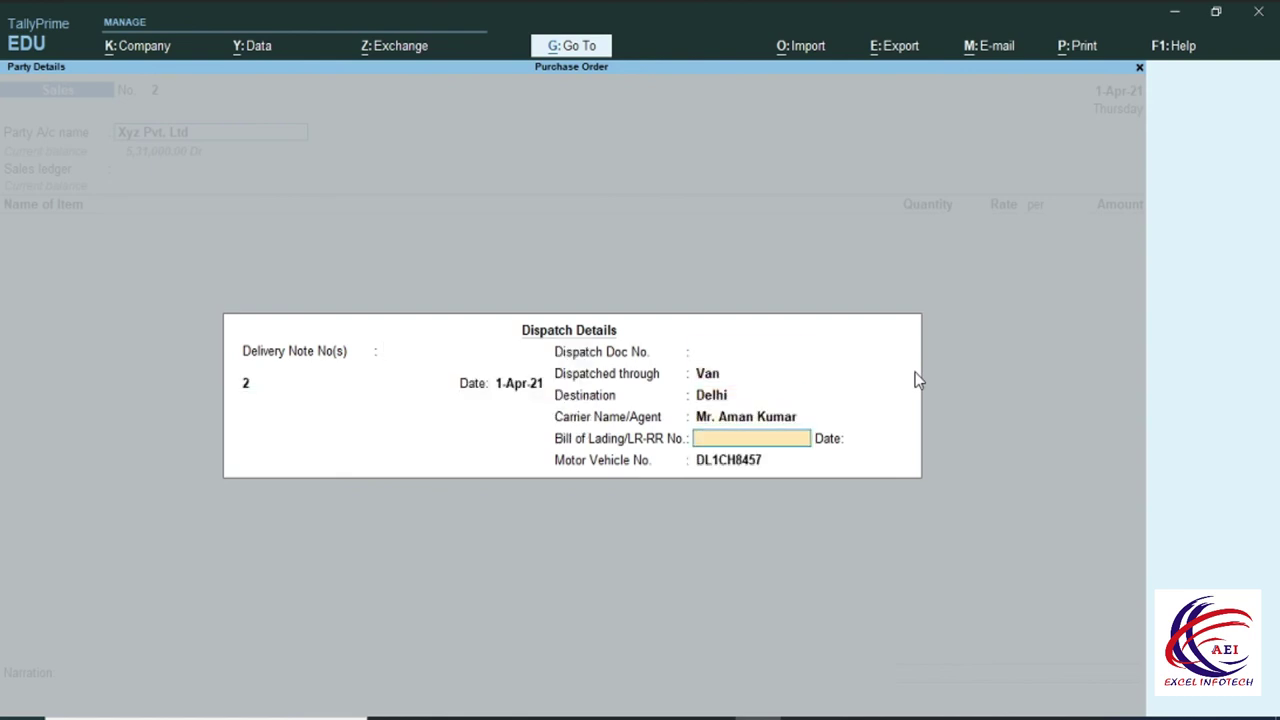
pyautogui.press('Return')
pyautogui.press('Return')
pyautogui.press('Return')
pyautogui.press('Return')
pyautogui.press('Return')
pyautogui.press('Return')
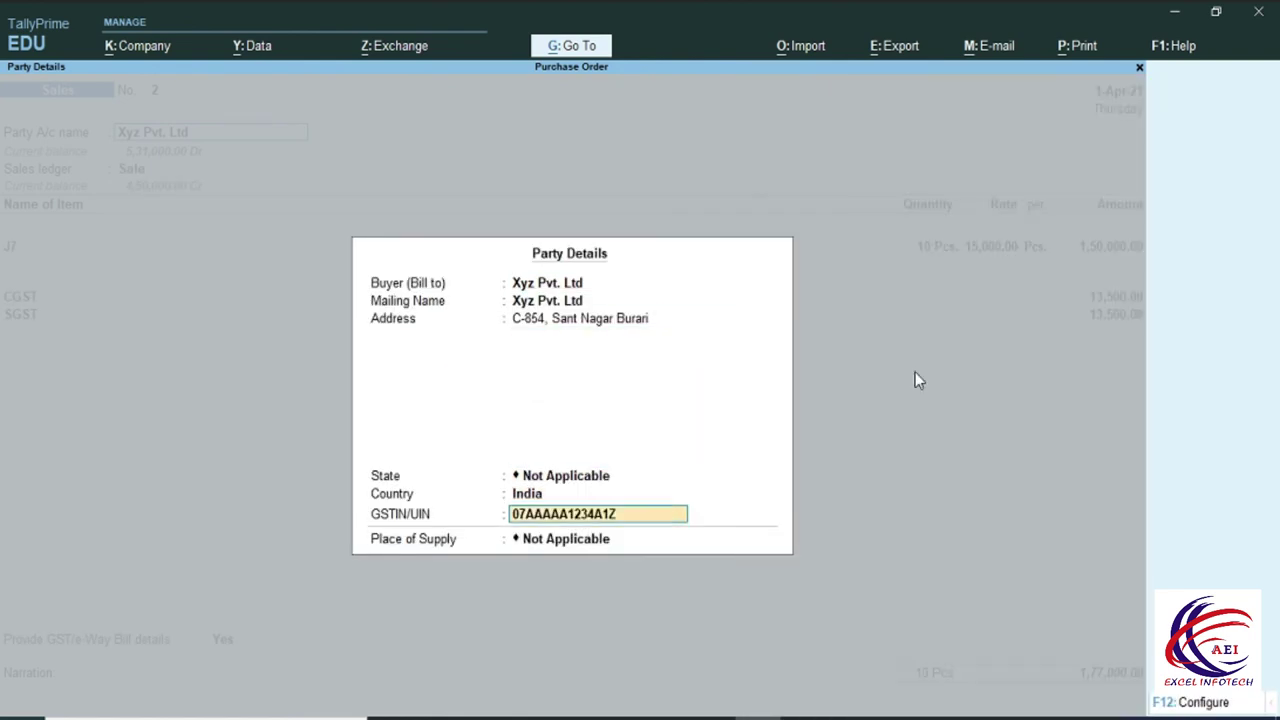
pyautogui.press('Return')
pyautogui.press('Return')
pyautogui.press('Return')
# - Record the bill as new reference 2 due 2-5-21 and save invoice No. 2
pyautogui.press('Return')
pyautogui.press('Return')
pyautogui.press('Return')
pyautogui.press('Return')
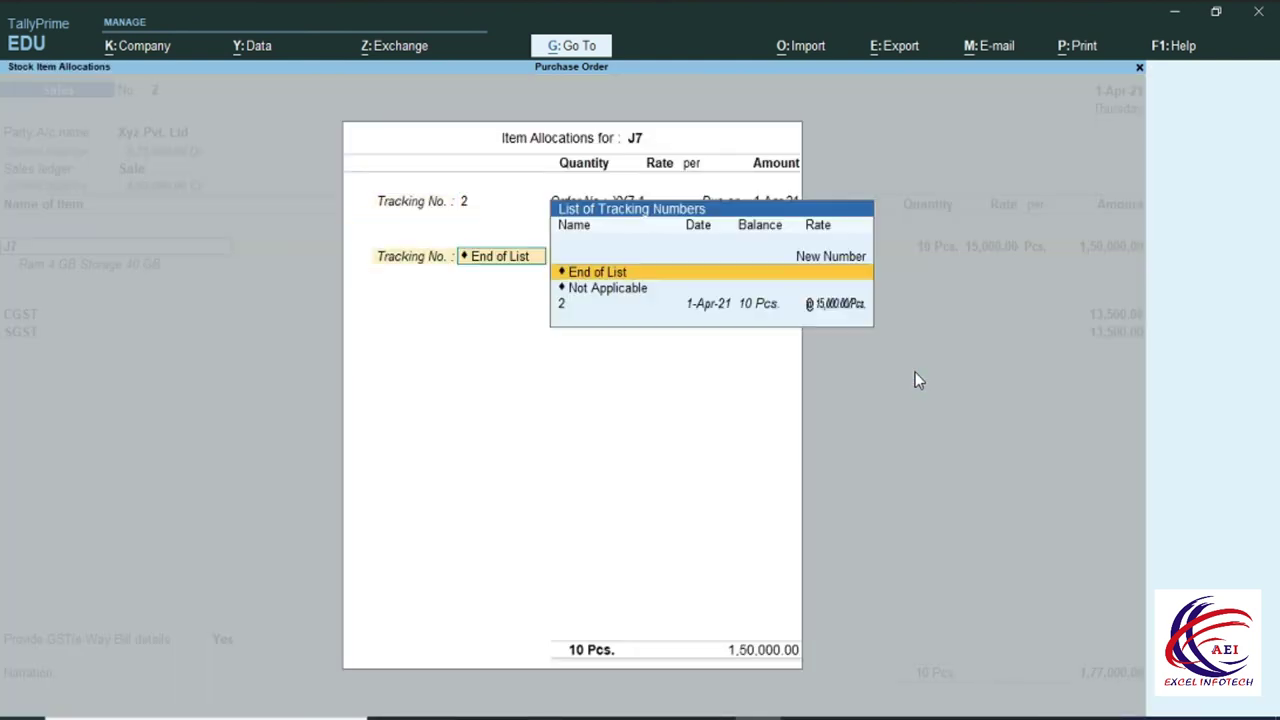
pyautogui.press('Return')
pyautogui.press('Return')
pyautogui.press('Return')
pyautogui.press('Return')
pyautogui.press('Return')
pyautogui.press('Return')
pyautogui.press('n')
pyautogui.press('Return')
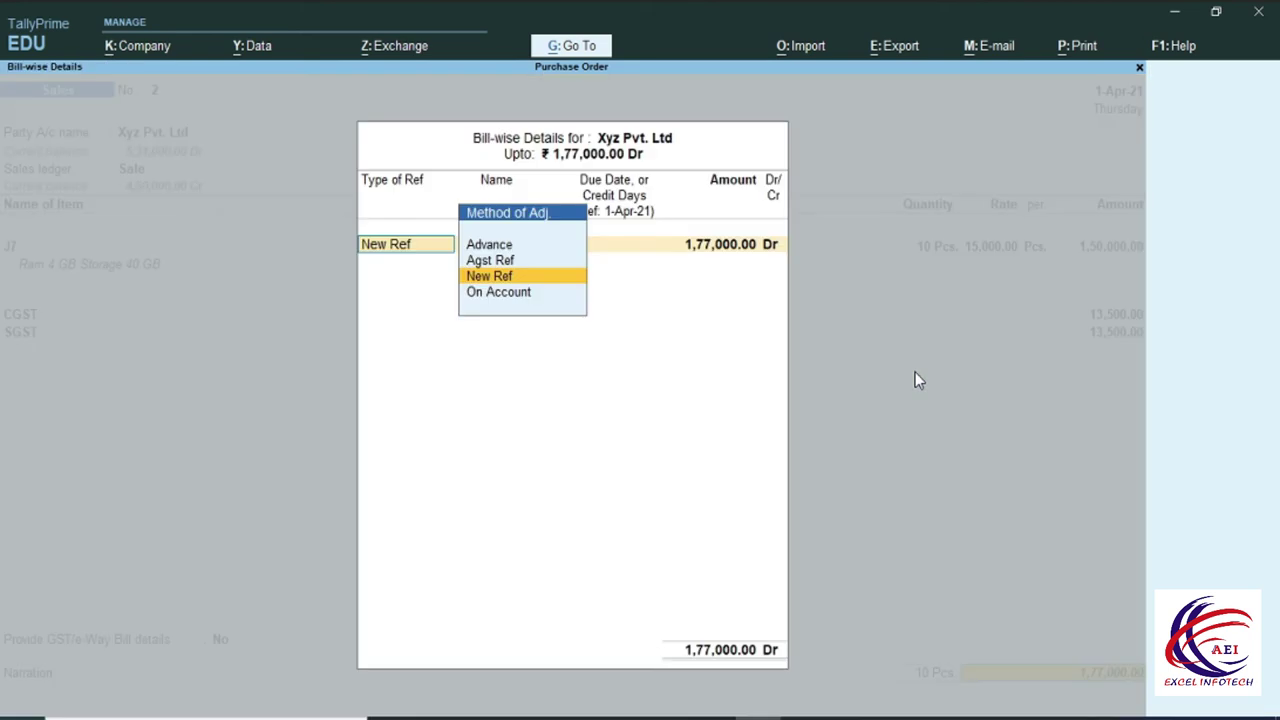
pyautogui.press('Return')
pyautogui.press('Return')
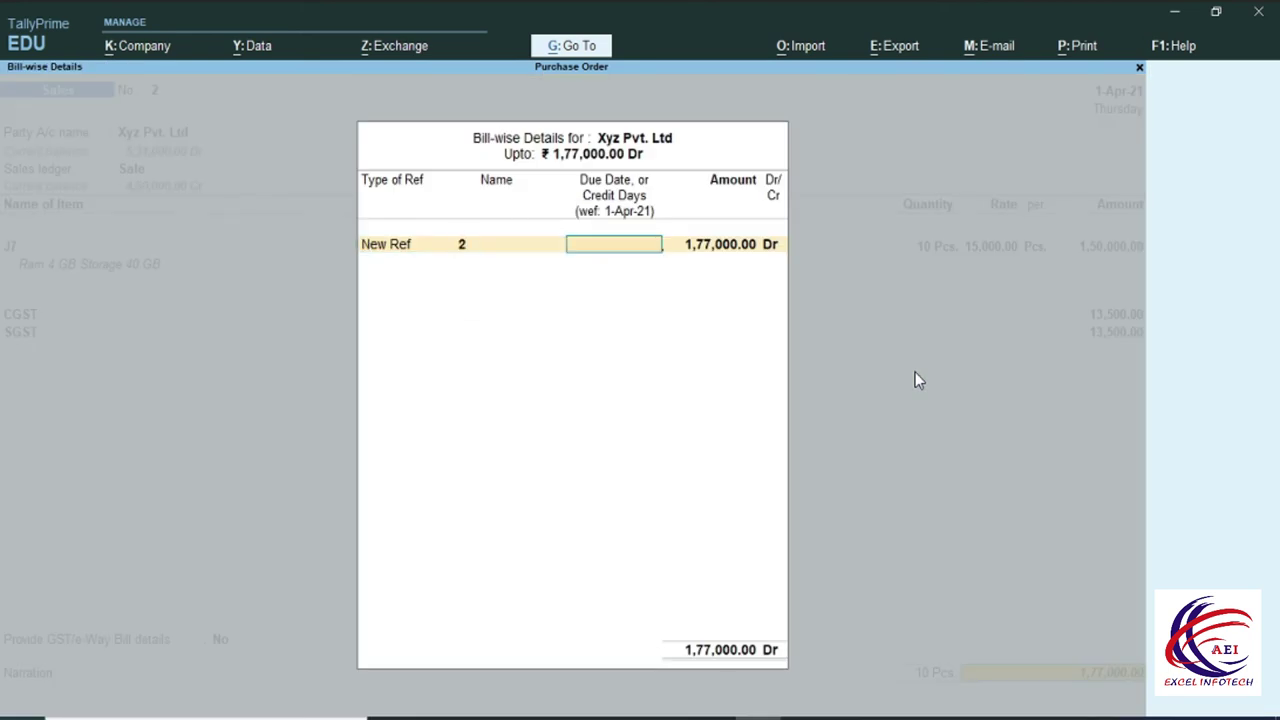
pyautogui.write('2-5-21')
pyautogui.press('Return')
pyautogui.press('Return')
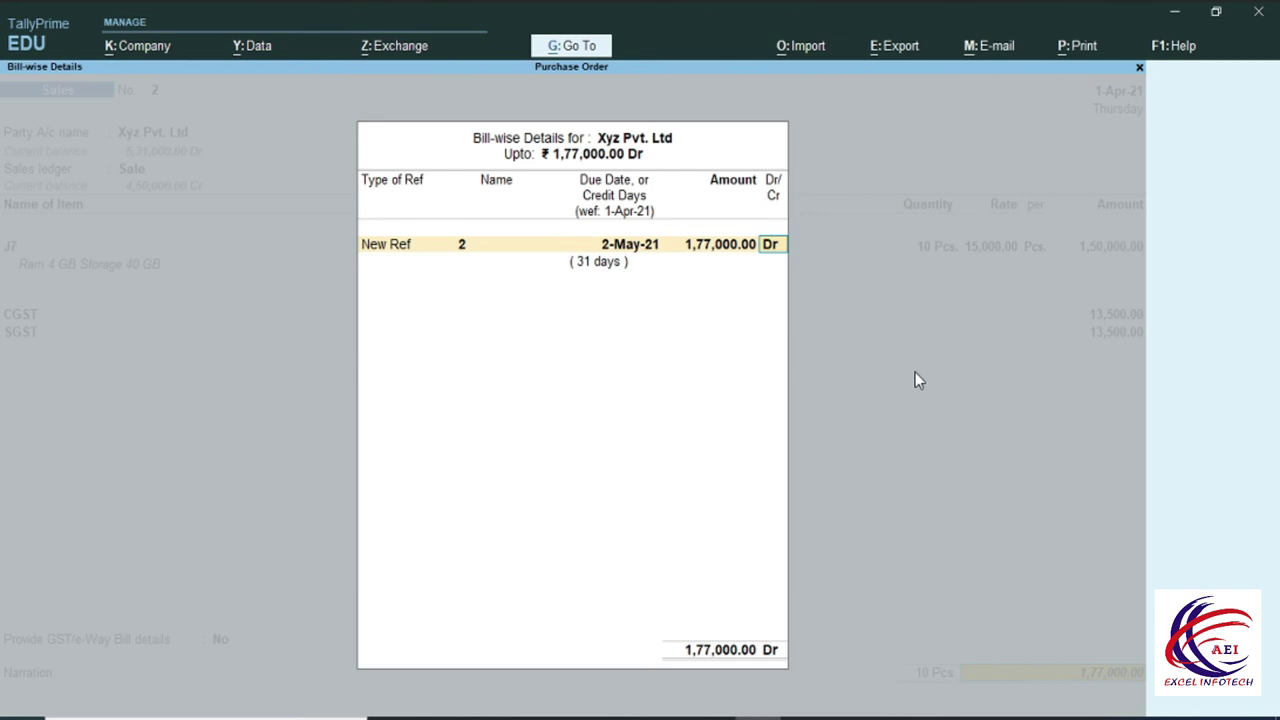
pyautogui.press('Return')
pyautogui.press('Return')
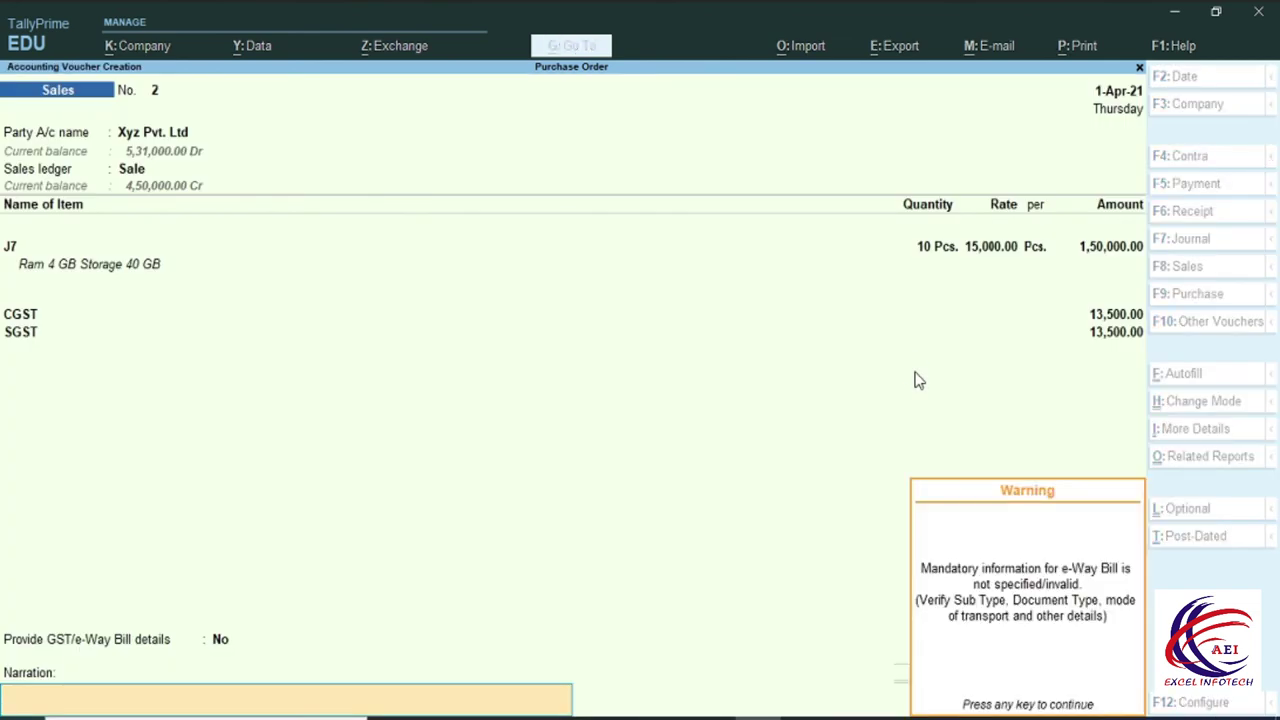
pyautogui.press('Return')
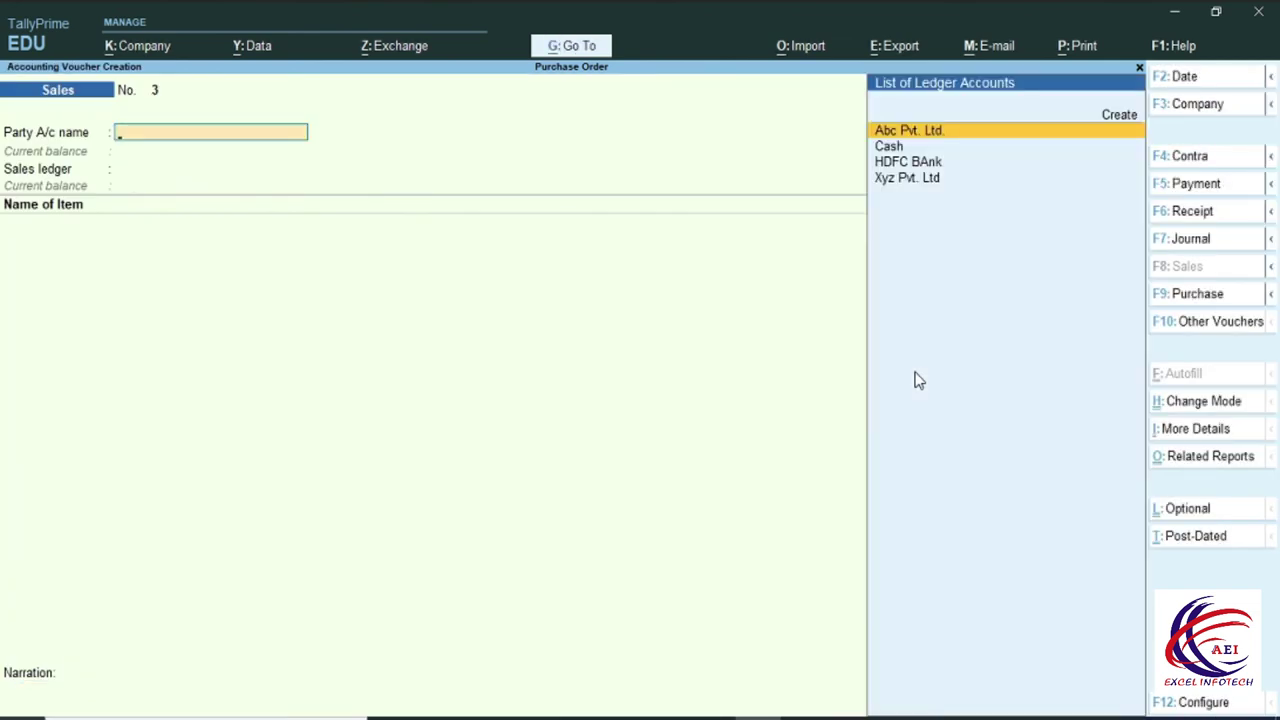
# - Quit the blank sales voucher and review the Stock Summary, drilling into Samsung
pyautogui.press('Escape')
pyautogui.press('Return')
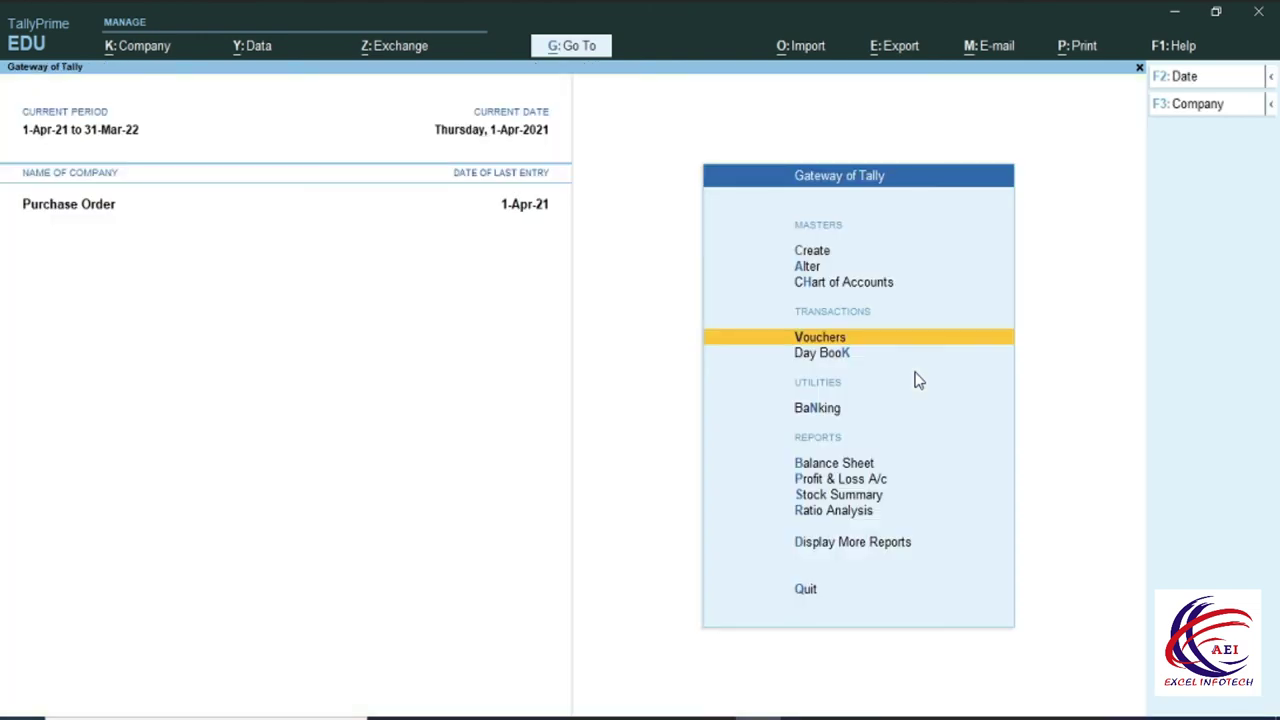
pyautogui.press('Down')
pyautogui.press('Down')
pyautogui.press('Down')
pyautogui.press('Down')
pyautogui.press('Down')
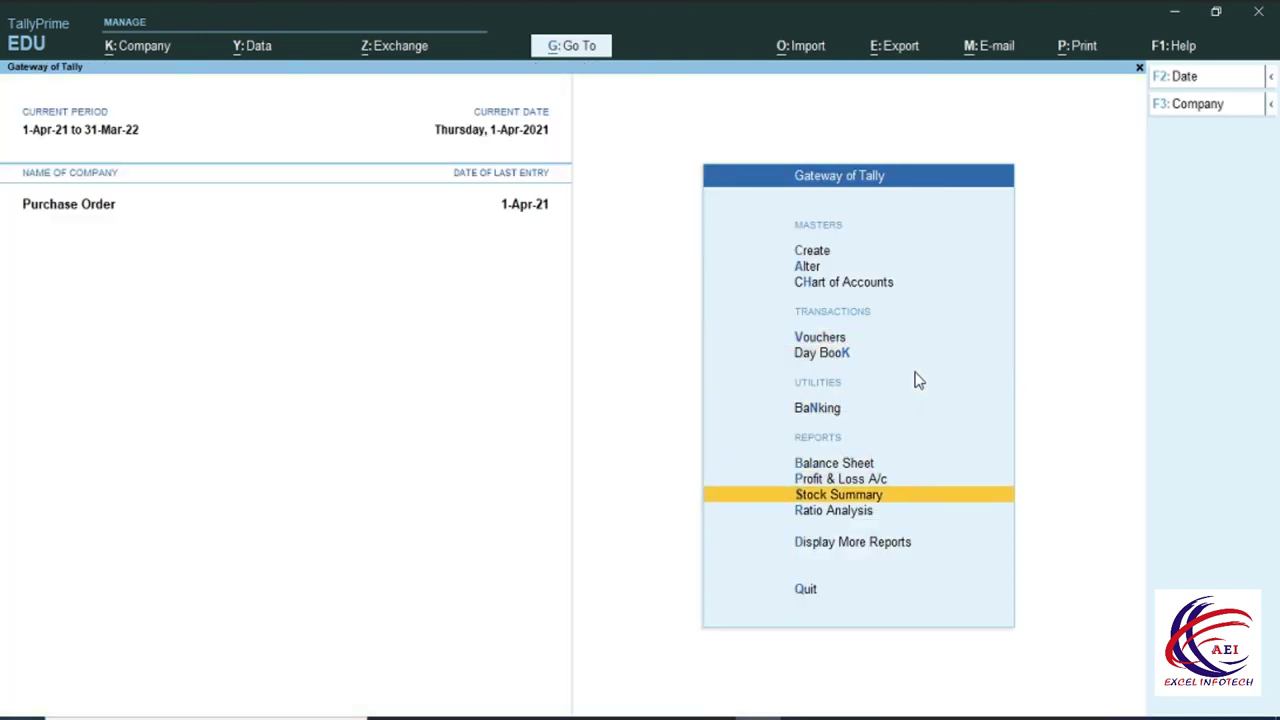
pyautogui.press('Return')
pyautogui.press('Return')
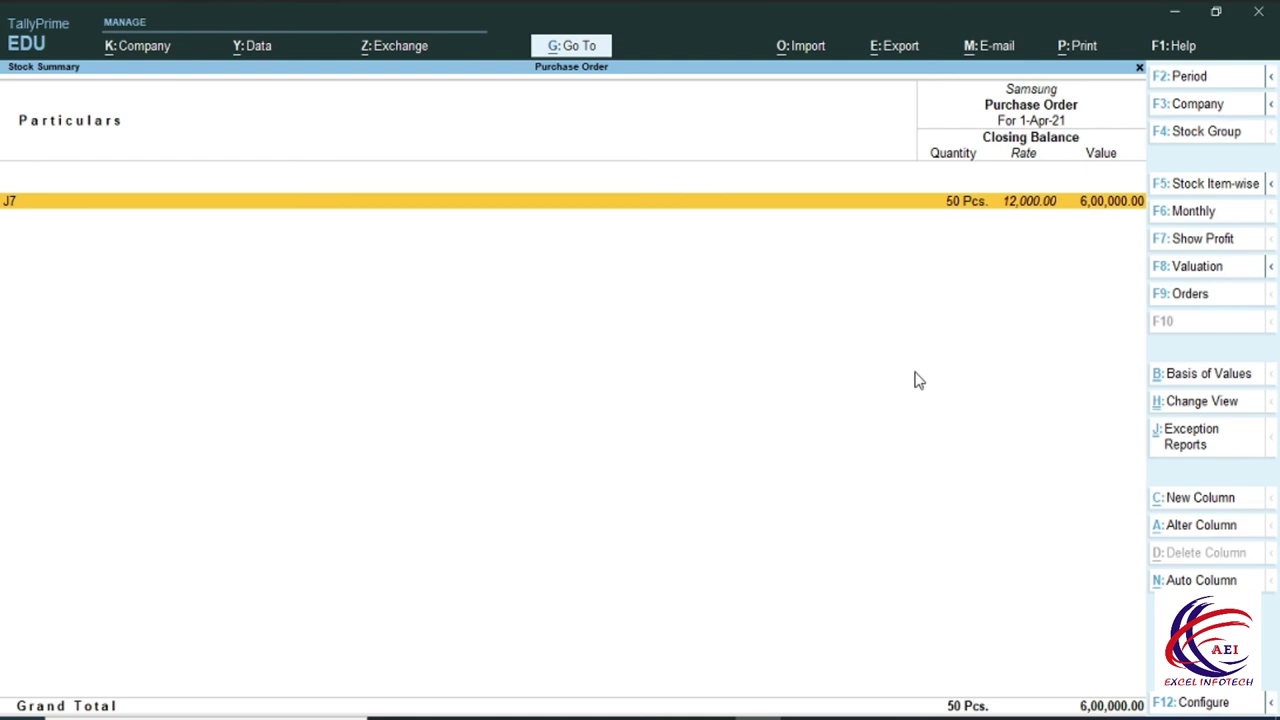
pyautogui.press('Escape')
pyautogui.press('Escape')
# - Open the outstanding sales orders report under Statements of Inventory
pyautogui.press('Down')
pyautogui.press('Down')
pyautogui.press('Return')
pyautogui.press('Down')
pyautogui.press('Down')
pyautogui.press('Down')
pyautogui.press('Down')
pyautogui.press('Down')
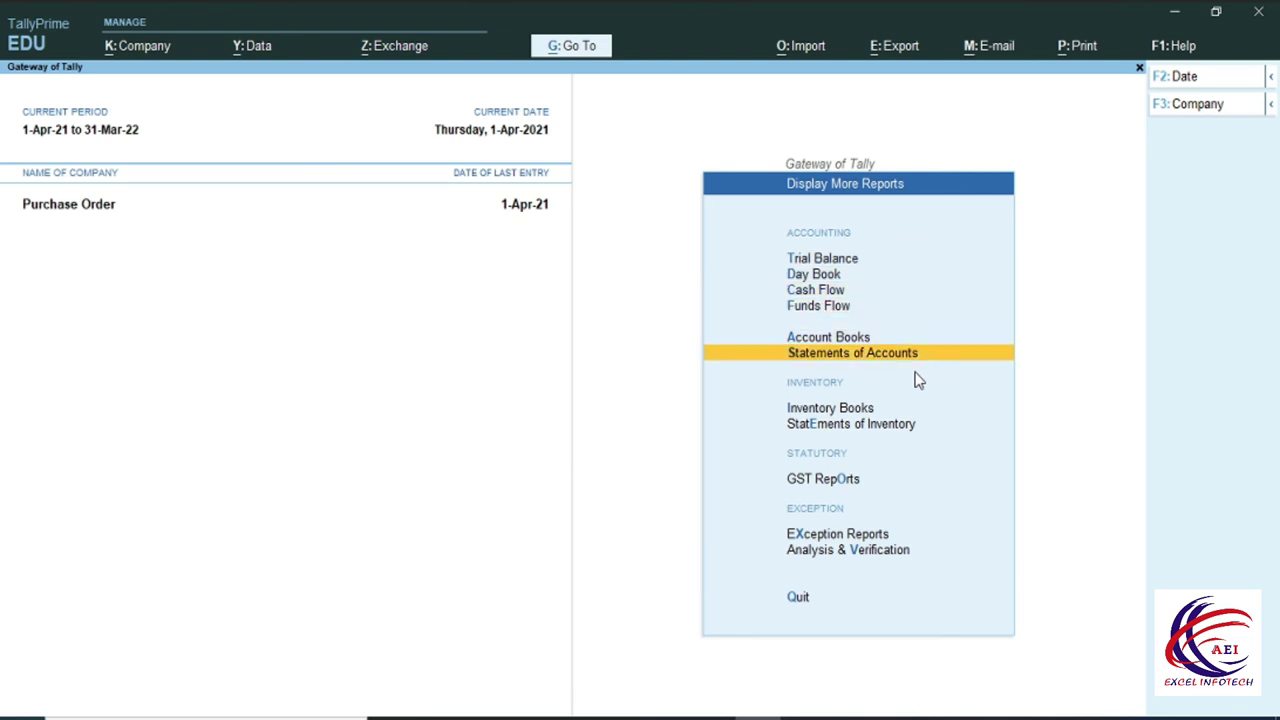
pyautogui.press('Down')
pyautogui.press('Down')
pyautogui.press('Return')
pyautogui.press('Down')
pyautogui.press('Down')
pyautogui.press('Down')
pyautogui.press('Down')
pyautogui.press('Down')
pyautogui.press('Down')
pyautogui.press('Up')
pyautogui.press('Return')
pyautogui.press('Down')
pyautogui.press('Down')
pyautogui.press('Down')
pyautogui.press('Down')
pyautogui.press('Down')
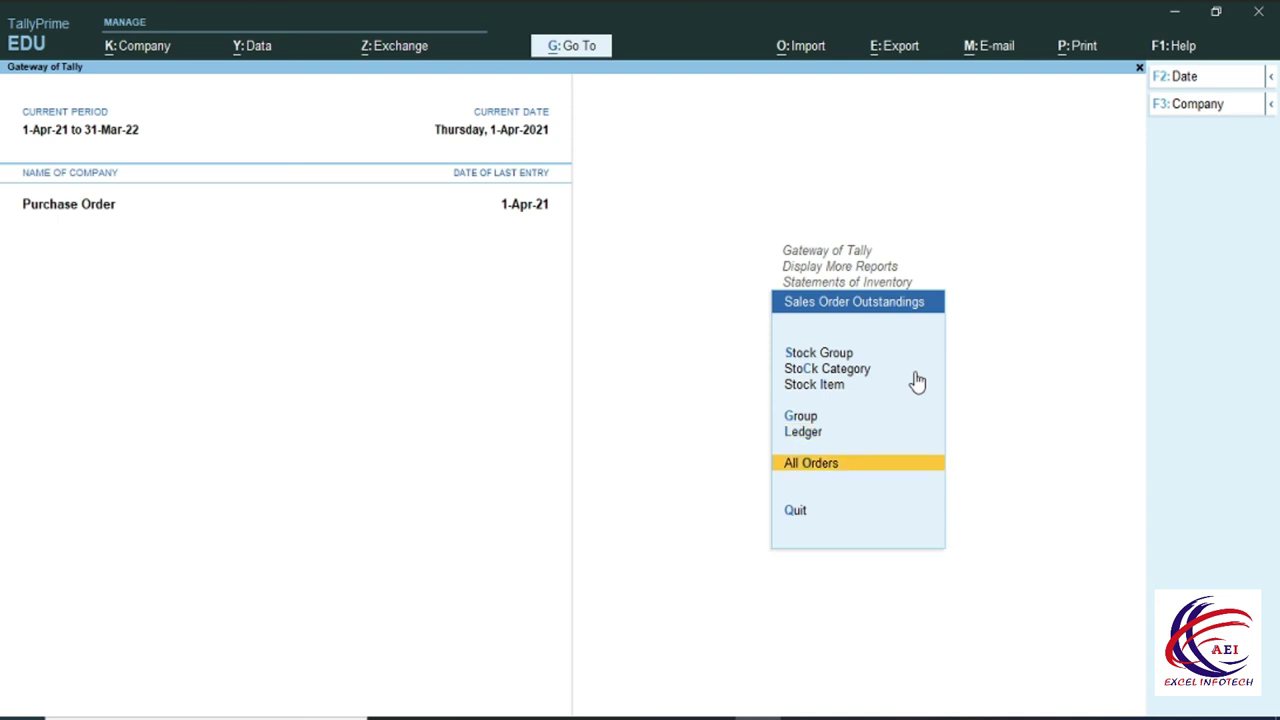
pyautogui.press('Up')
pyautogui.press('Up')
pyautogui.press('Up')
pyautogui.press('Up')
pyautogui.press('Up')
pyautogui.press('Down')
pyautogui.press('Down')
pyautogui.press('Down')
pyautogui.press('Down')
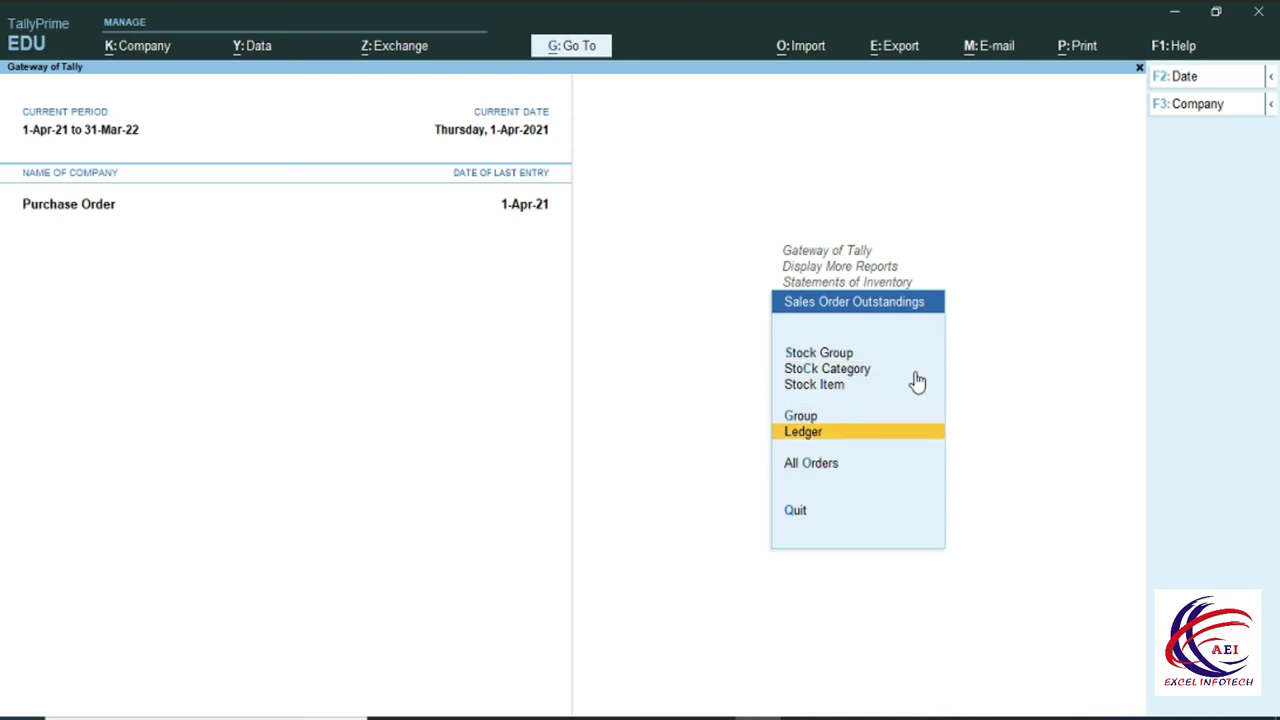
pyautogui.press('Up')
pyautogui.press('Up')
pyautogui.press('Up')
pyautogui.press('Up')
pyautogui.press('Down')
pyautogui.press('Down')
pyautogui.press('Down')
pyautogui.press('Down')
pyautogui.press('Down')
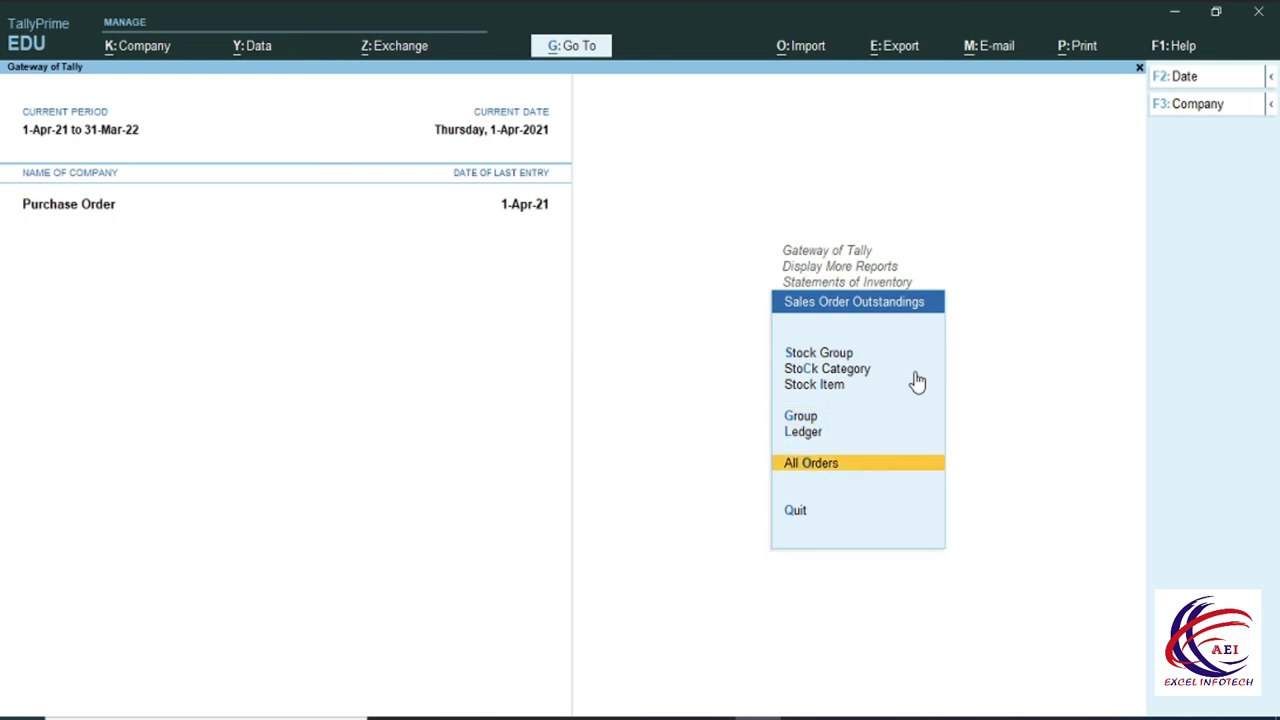
pyautogui.press('Return')
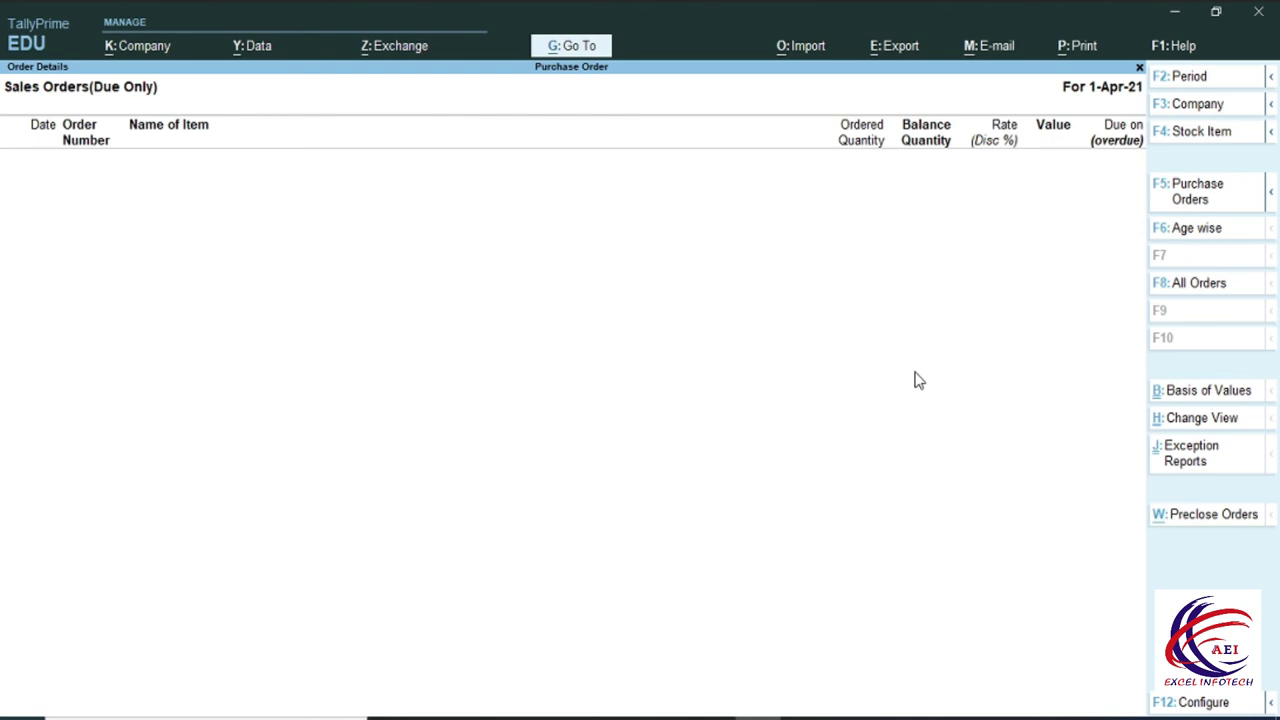
# - Check Sale Bills Pending shows nothing for 1-Apr-21, then return to the main menu
pyautogui.press('Escape')
pyautogui.press('Escape')
pyautogui.press('Down')
pyautogui.press('Down')
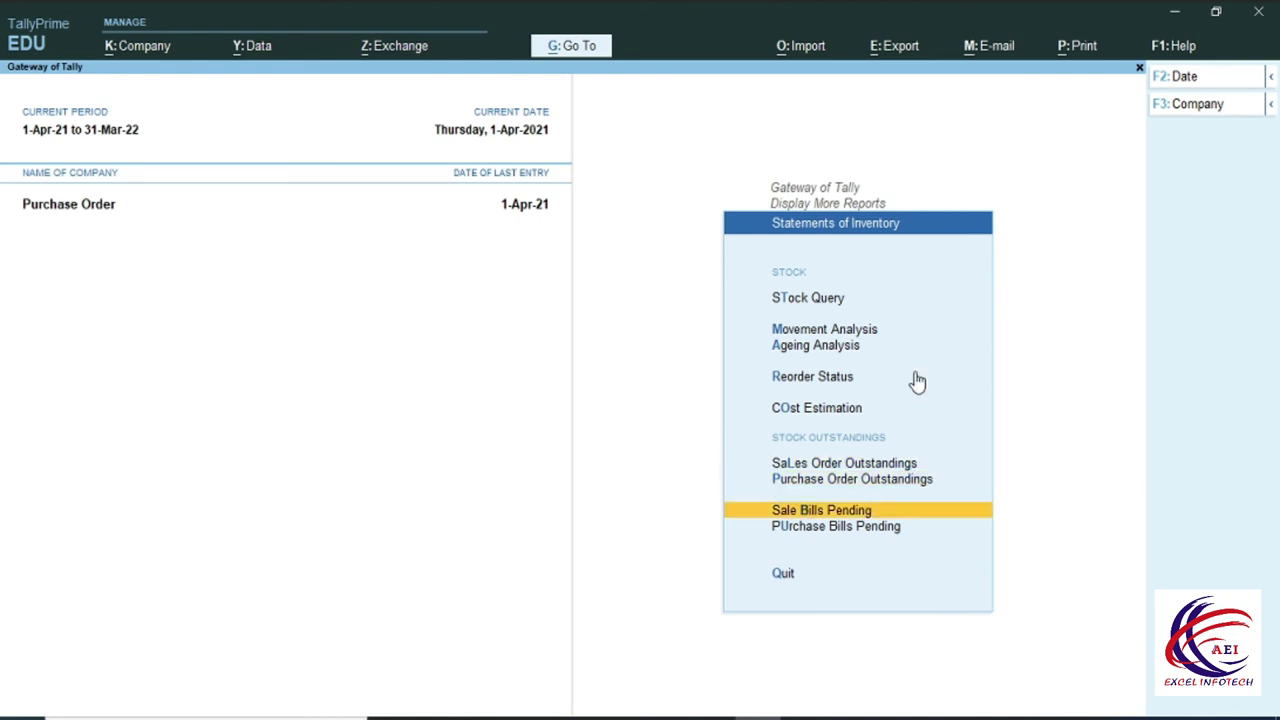
pyautogui.press('Return')
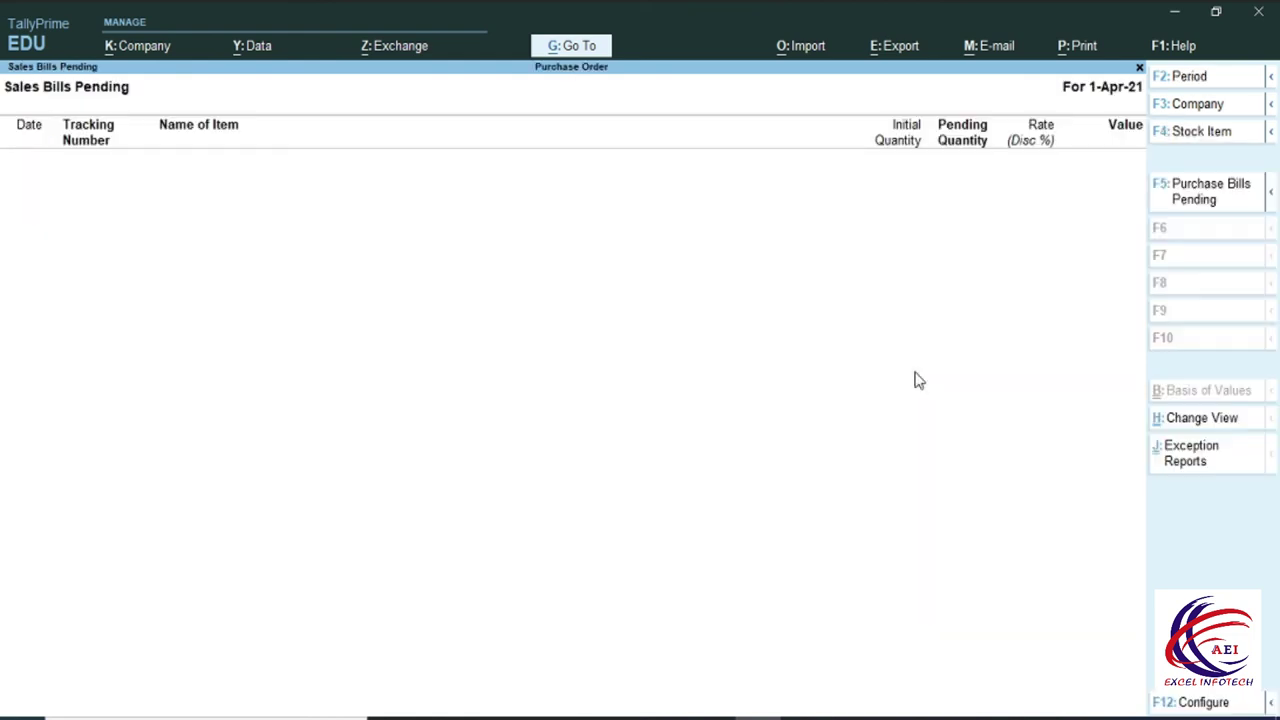
pyautogui.press('Escape')
pyautogui.press('Escape')
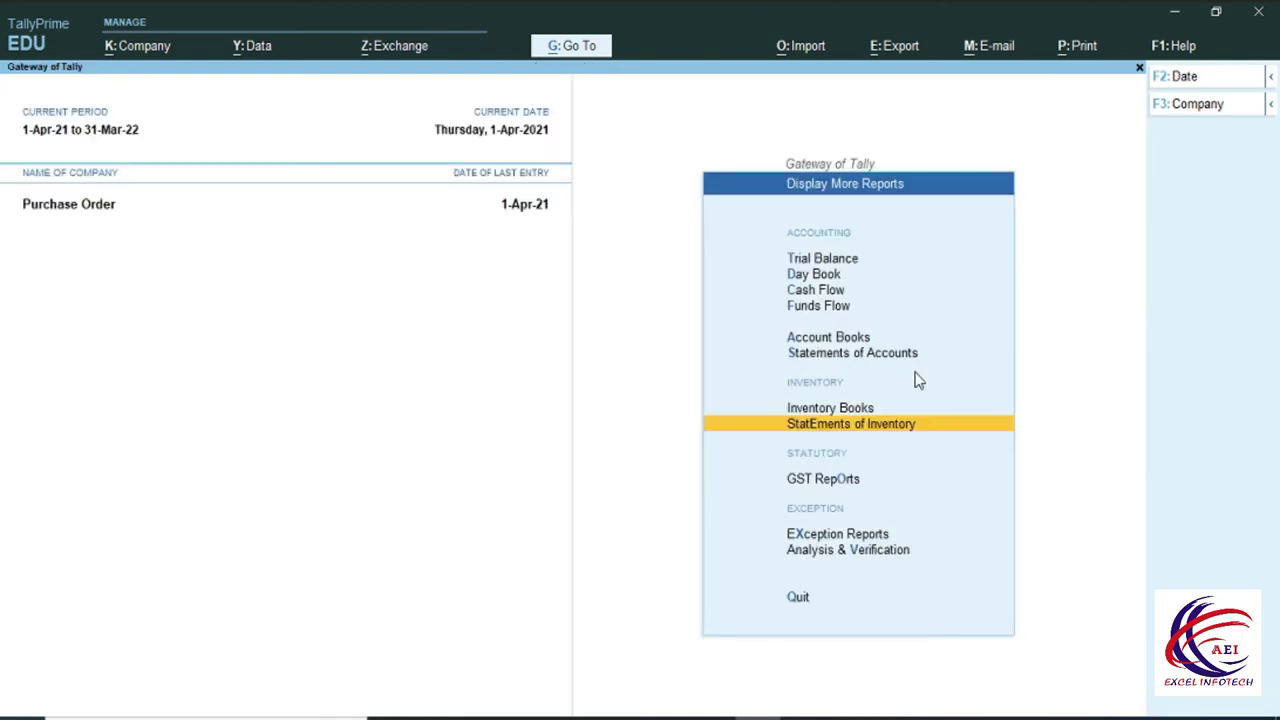
pyautogui.press('Escape')
pyautogui.press('Up')
pyautogui.press('Up')
pyautogui.press('Up')
pyautogui.press('Up')
pyautogui.press('Up')
pyautogui.press('Up')
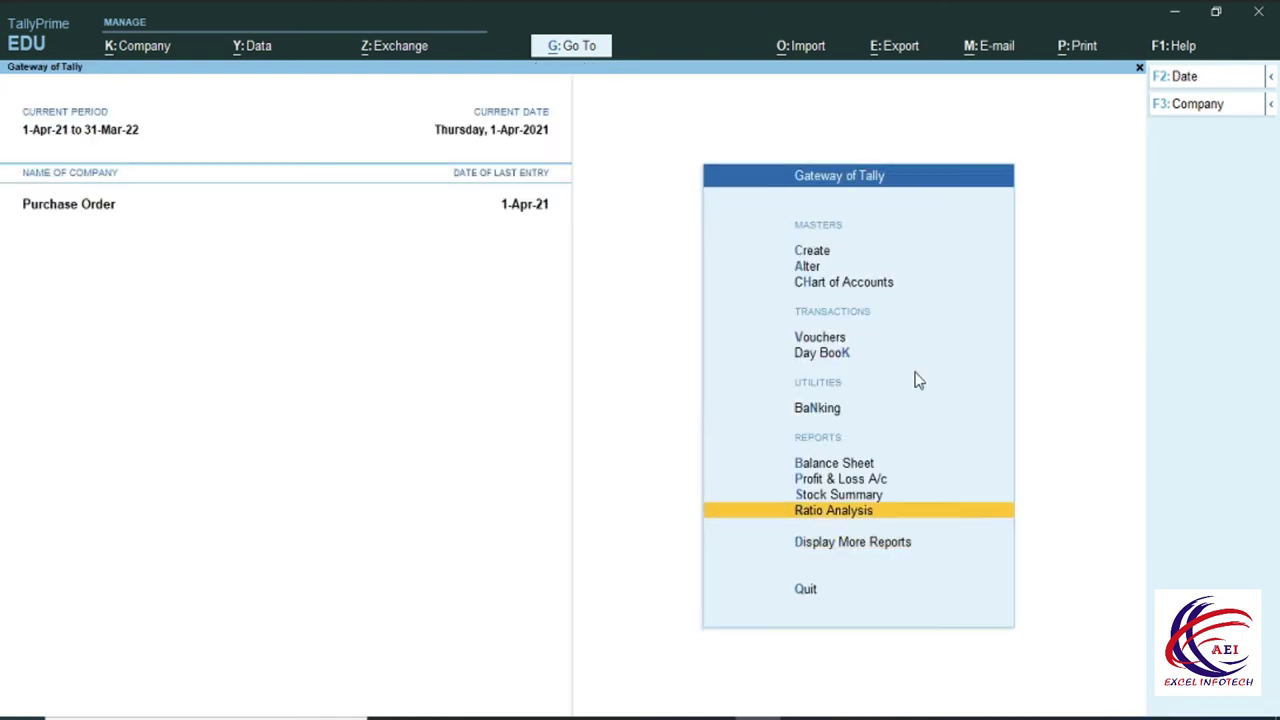
pyautogui.press('Up')
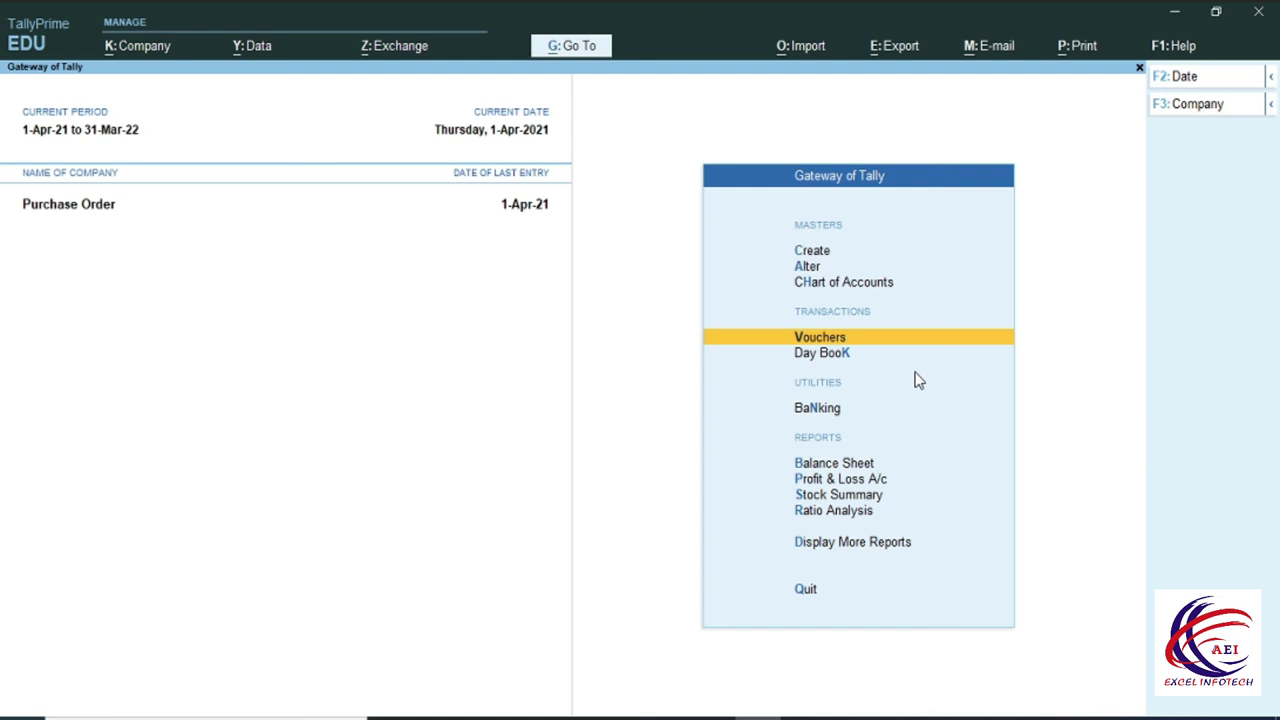
# - Begin Receipt No. 1 into HDFC BAnk, receiving 700000 from Xyz Pvt. Ltd
pyautogui.press('Return')
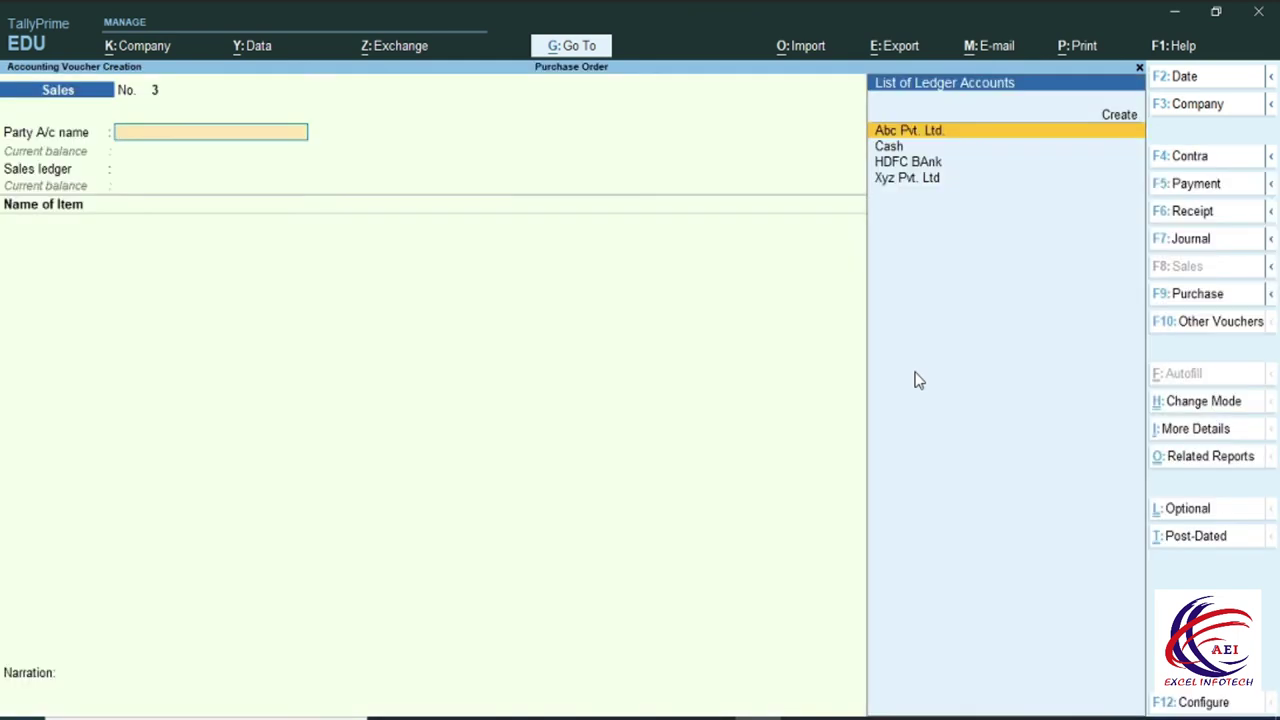
pyautogui.press('F6')
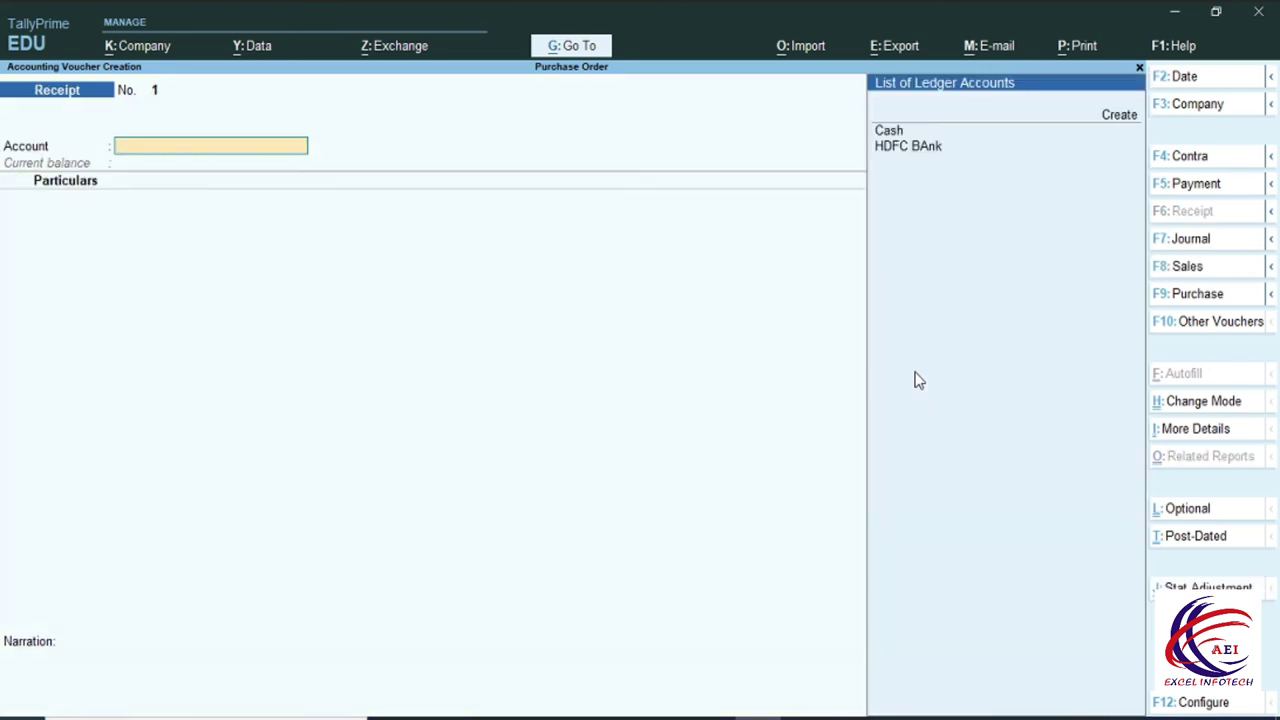
pyautogui.press('Down')
pyautogui.press('Down')
pyautogui.press('Up')
pyautogui.press('Down')
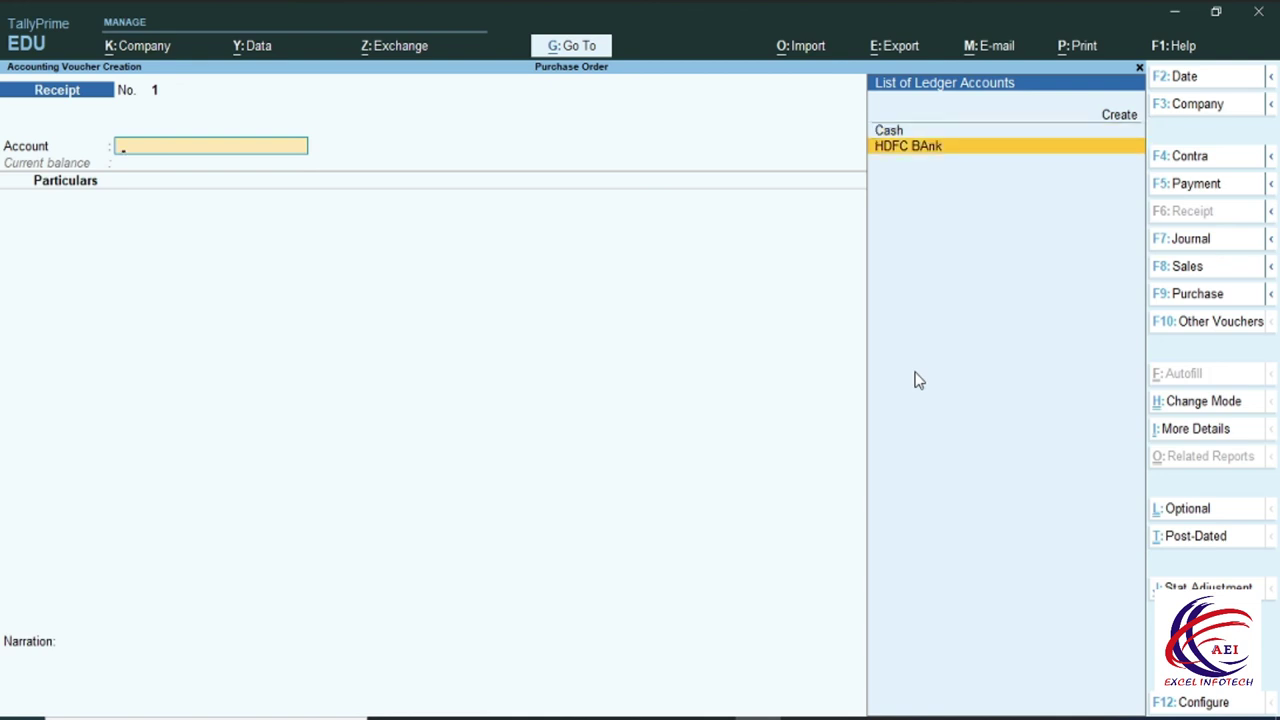
pyautogui.press('Return')
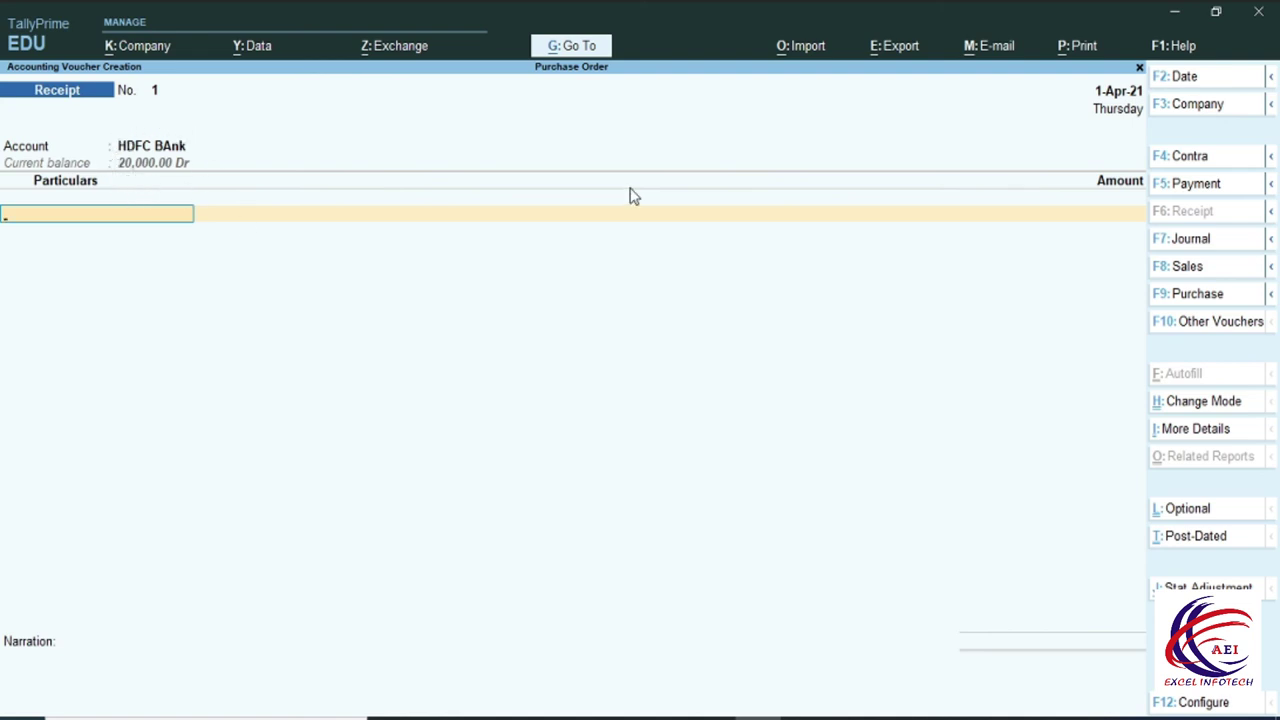
pyautogui.press('space')
pyautogui.press('Down')
pyautogui.press('Down')
pyautogui.press('Down')
pyautogui.press('Down')
pyautogui.press('Down')
pyautogui.press('Down')
pyautogui.press('Down')
pyautogui.press('Down')
pyautogui.press('Return')
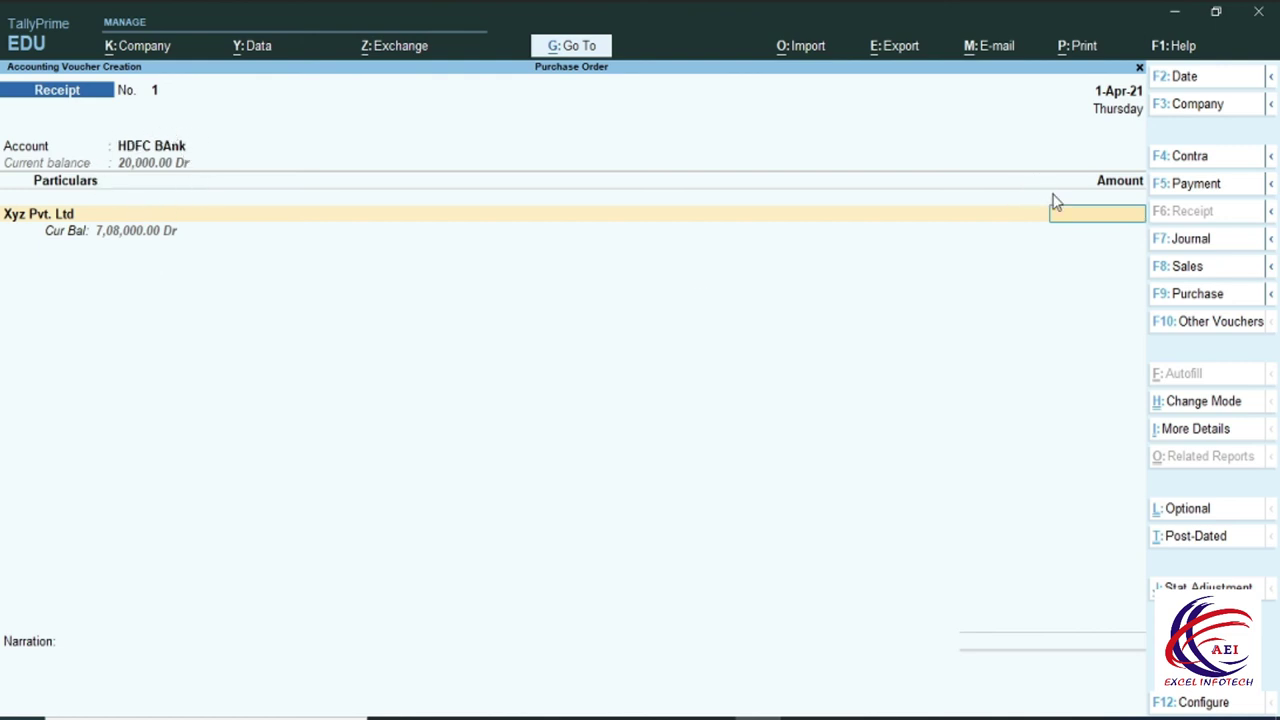
pyautogui.write('700000')
# - Allocate the receipt as Agst Ref: bill 1 for 5,31,000.00 and bill 2 for 1,69,000.00
pyautogui.press('Return')
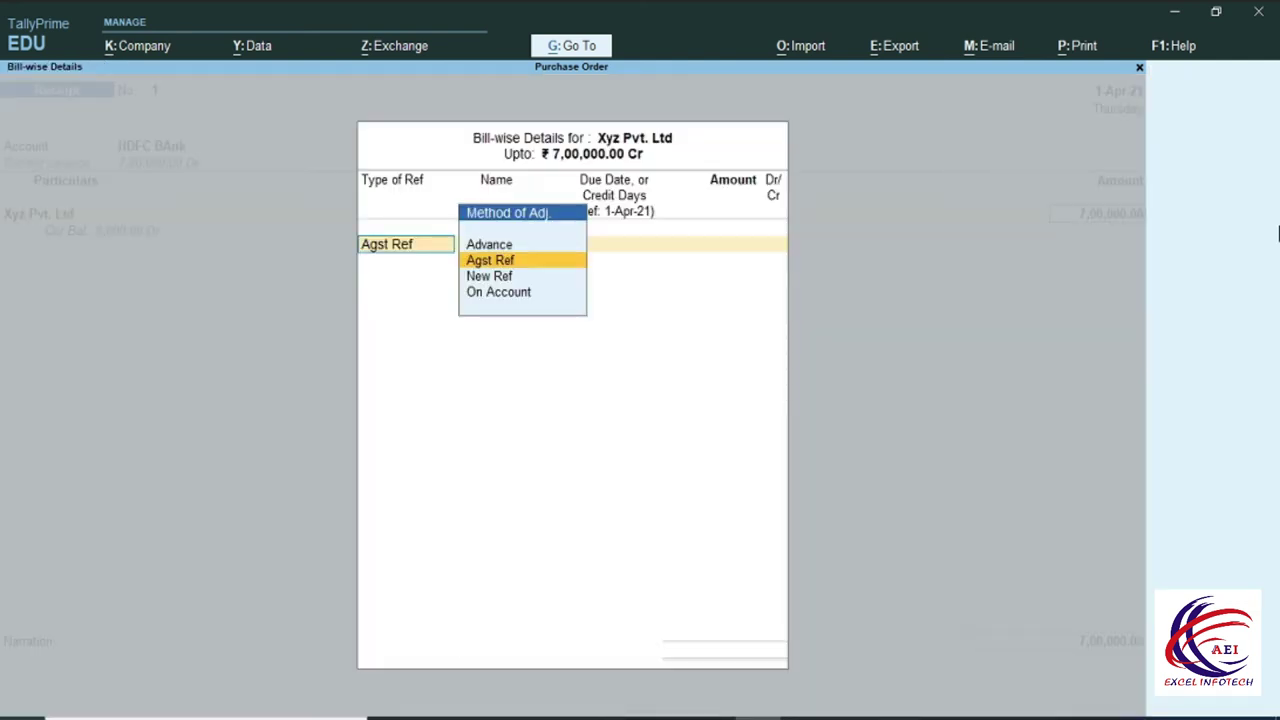
pyautogui.press('Return')
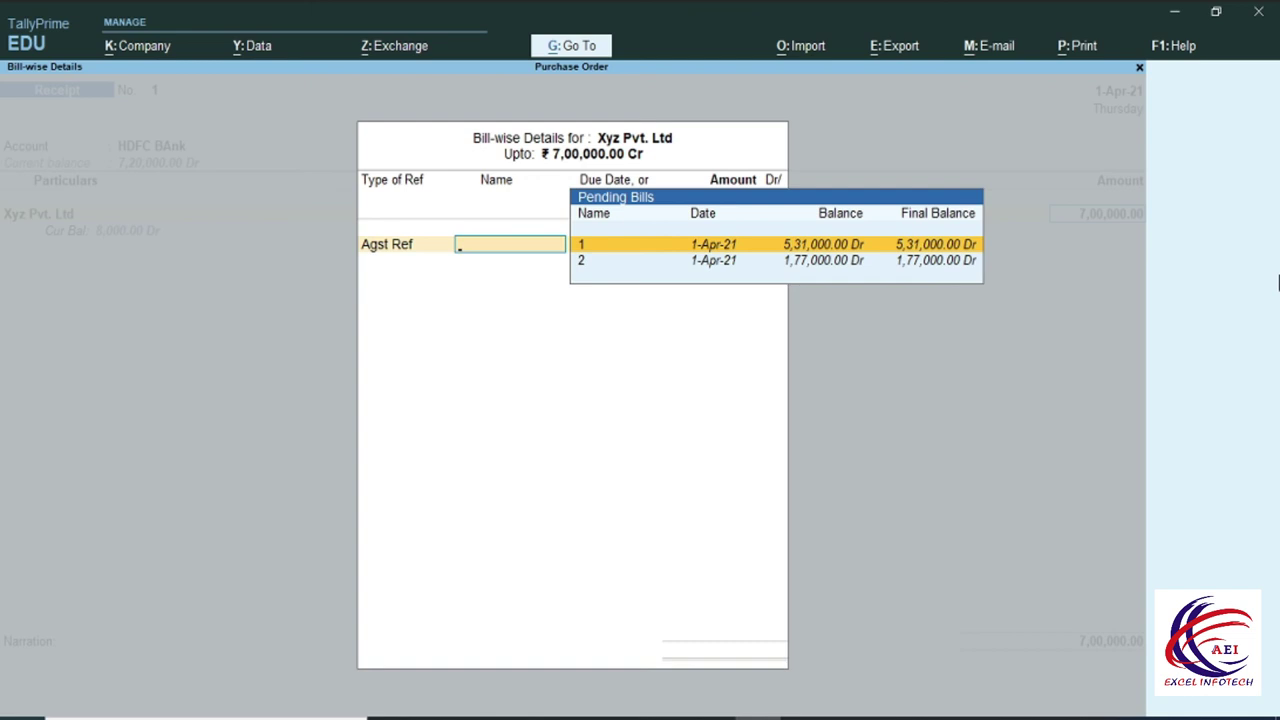
pyautogui.press('Return')
pyautogui.press('Return')
pyautogui.press('Return')
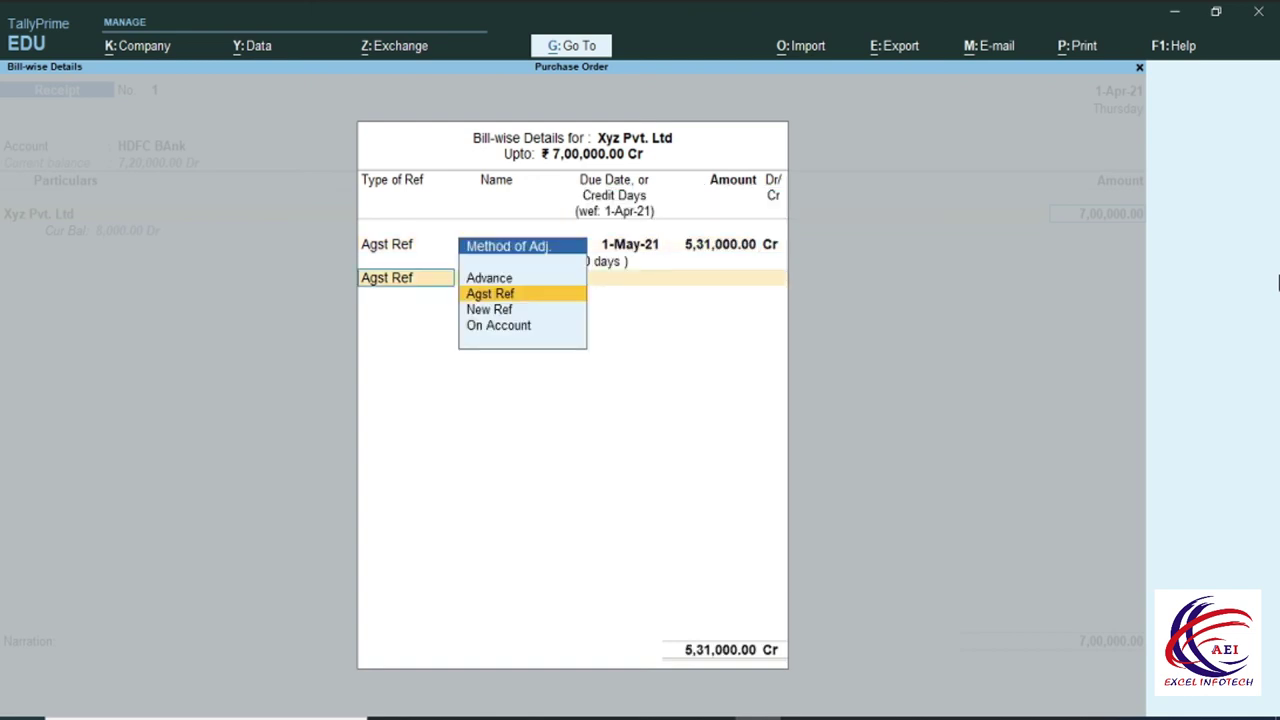
pyautogui.press('Return')
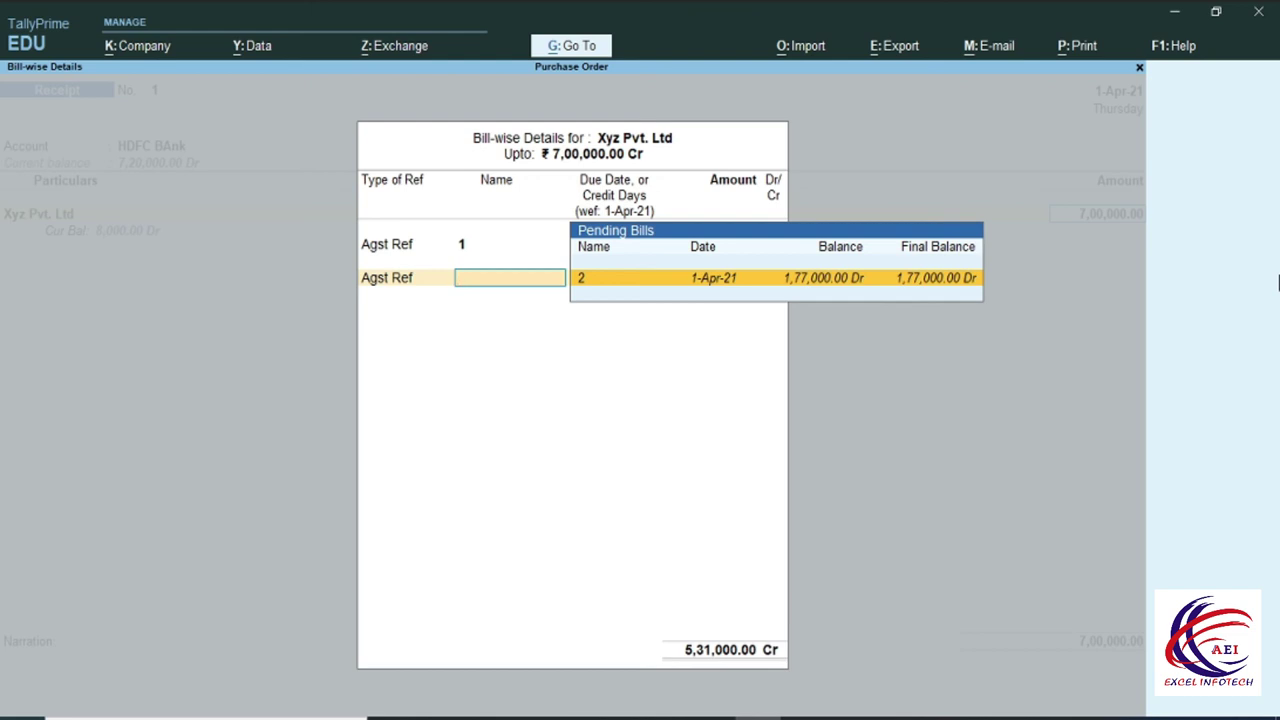
pyautogui.press('Return')
pyautogui.press('Return')
pyautogui.press('Return')
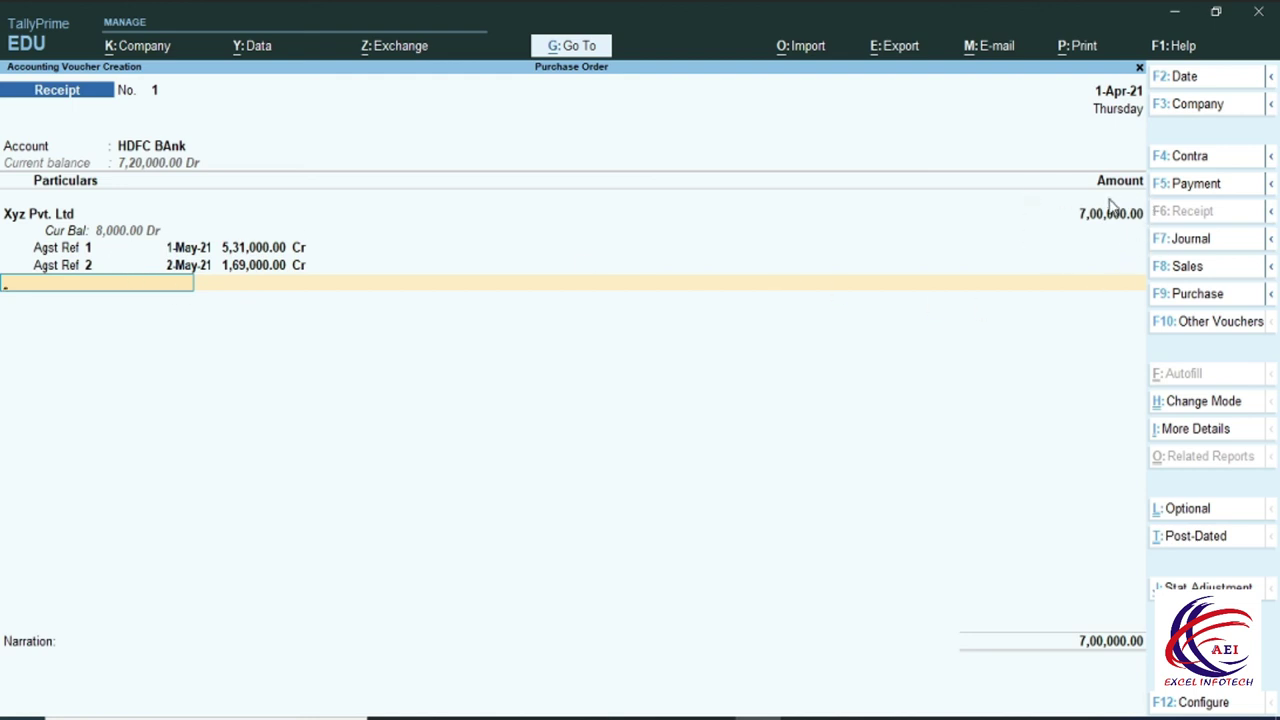
# - Record the bank allocation as Cheque/DD dated 1-Jun-21 with bank name SBI Bank, leaving narration blank
pyautogui.press('Return')
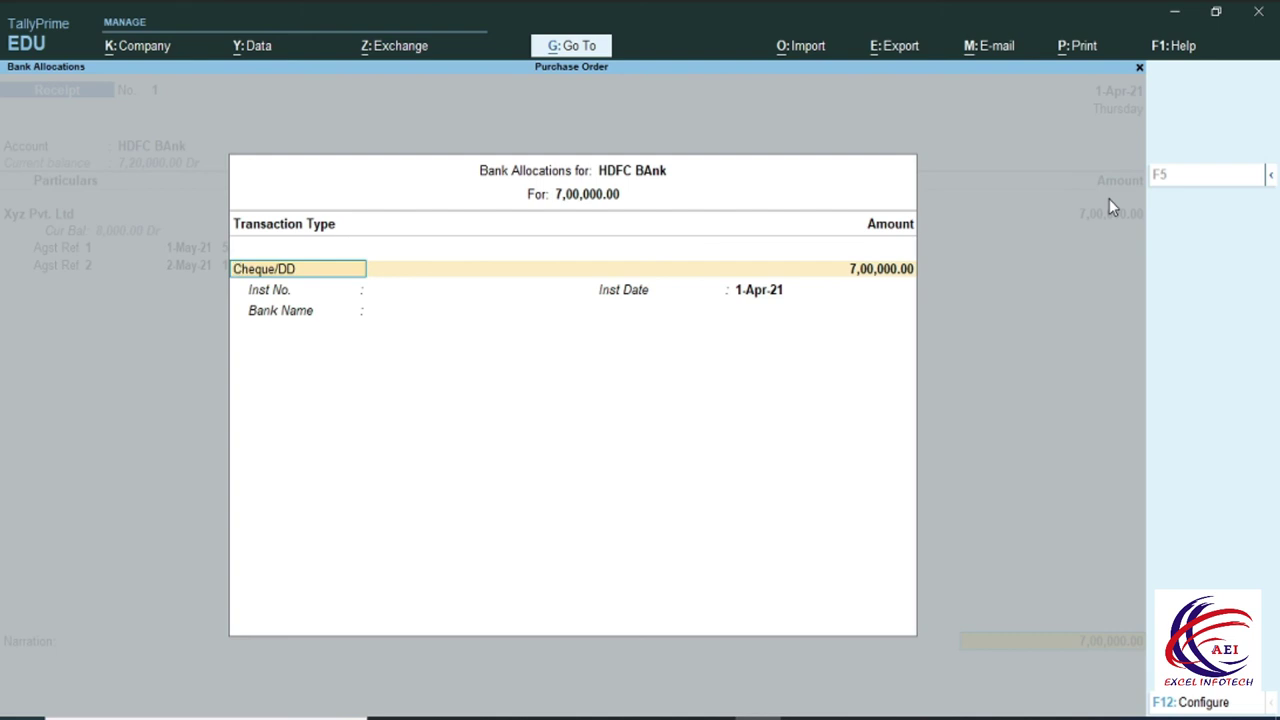
pyautogui.press('Return')
pyautogui.press('Return')
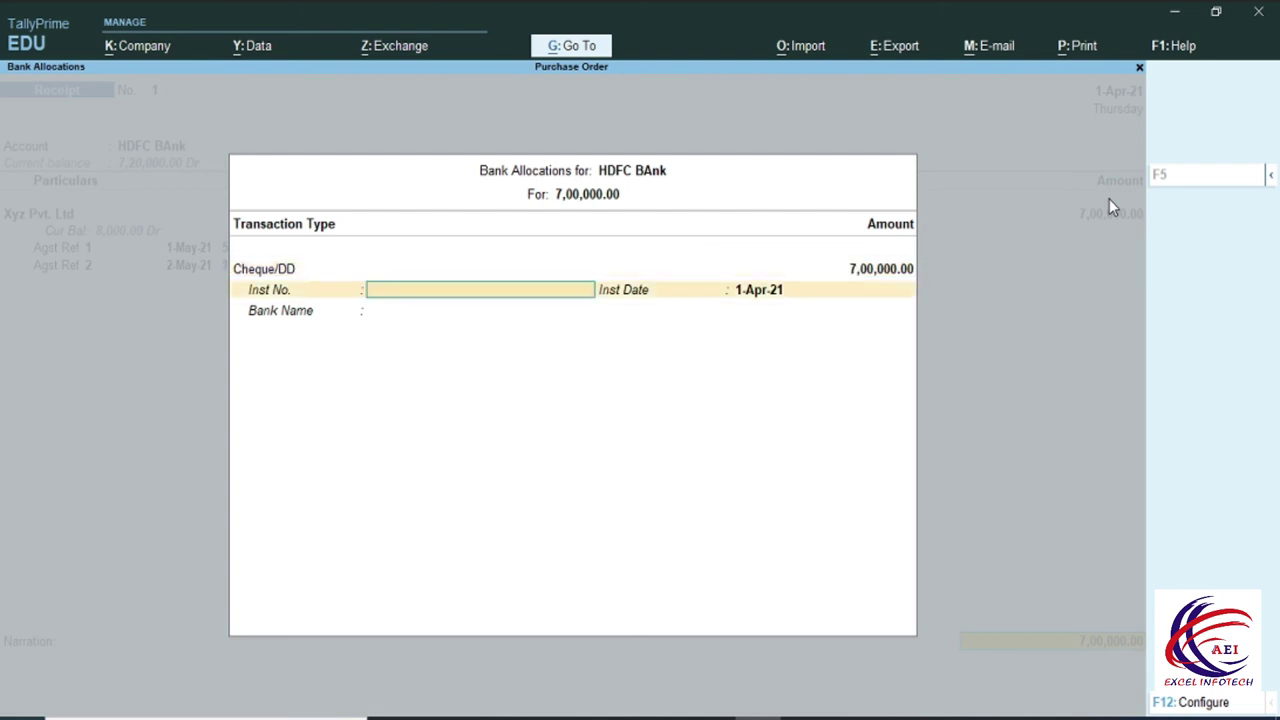
pyautogui.press('Return')
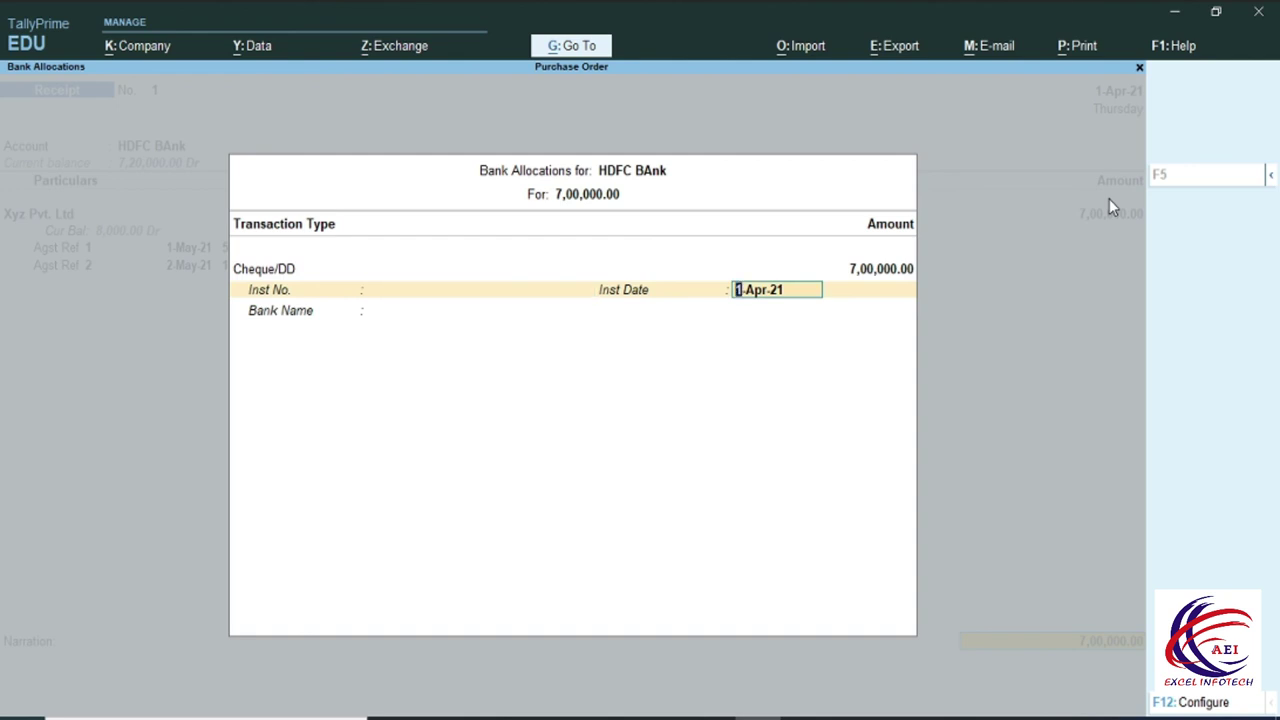
pyautogui.write('1')
pyautogui.press('Return')
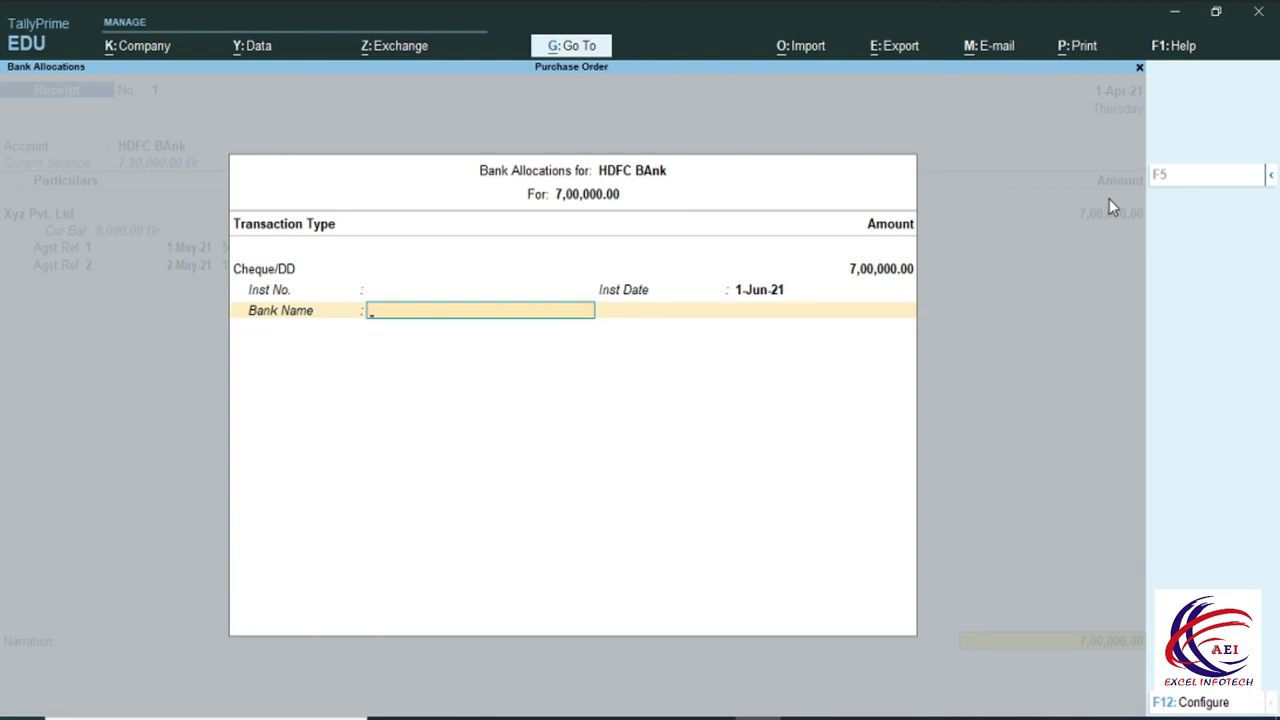
pyautogui.press('Down')
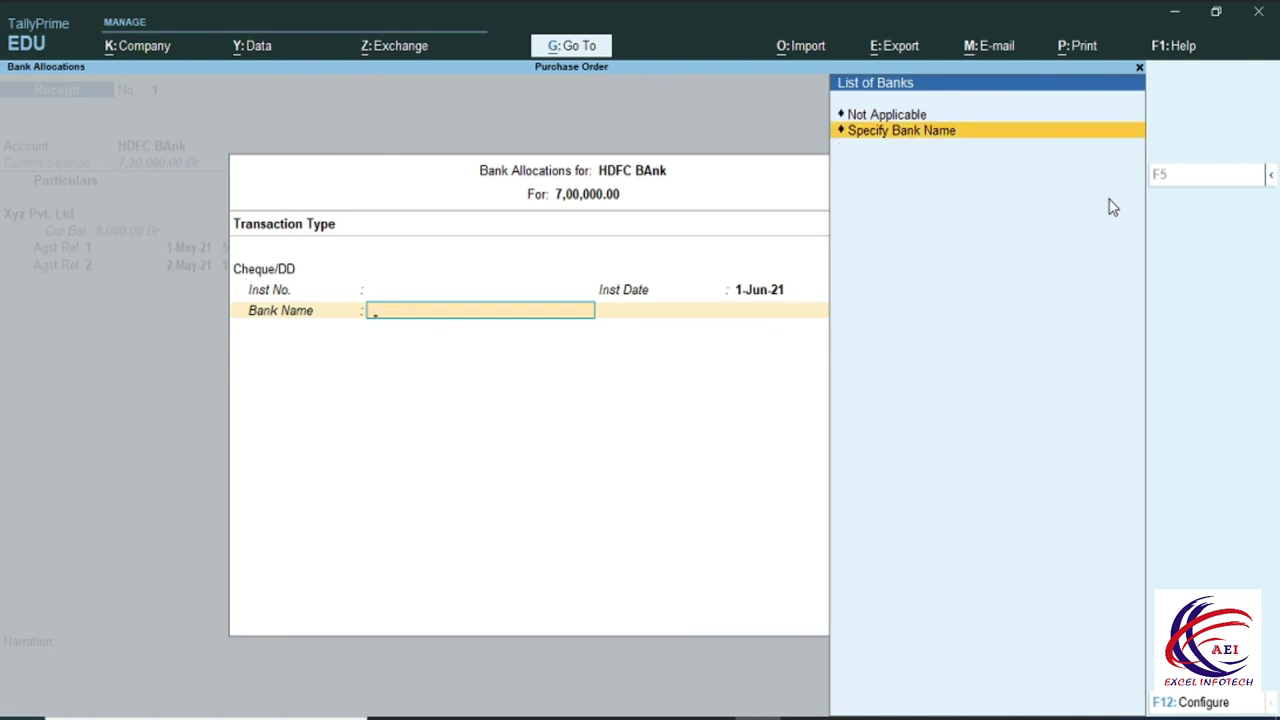
pyautogui.press('Return')
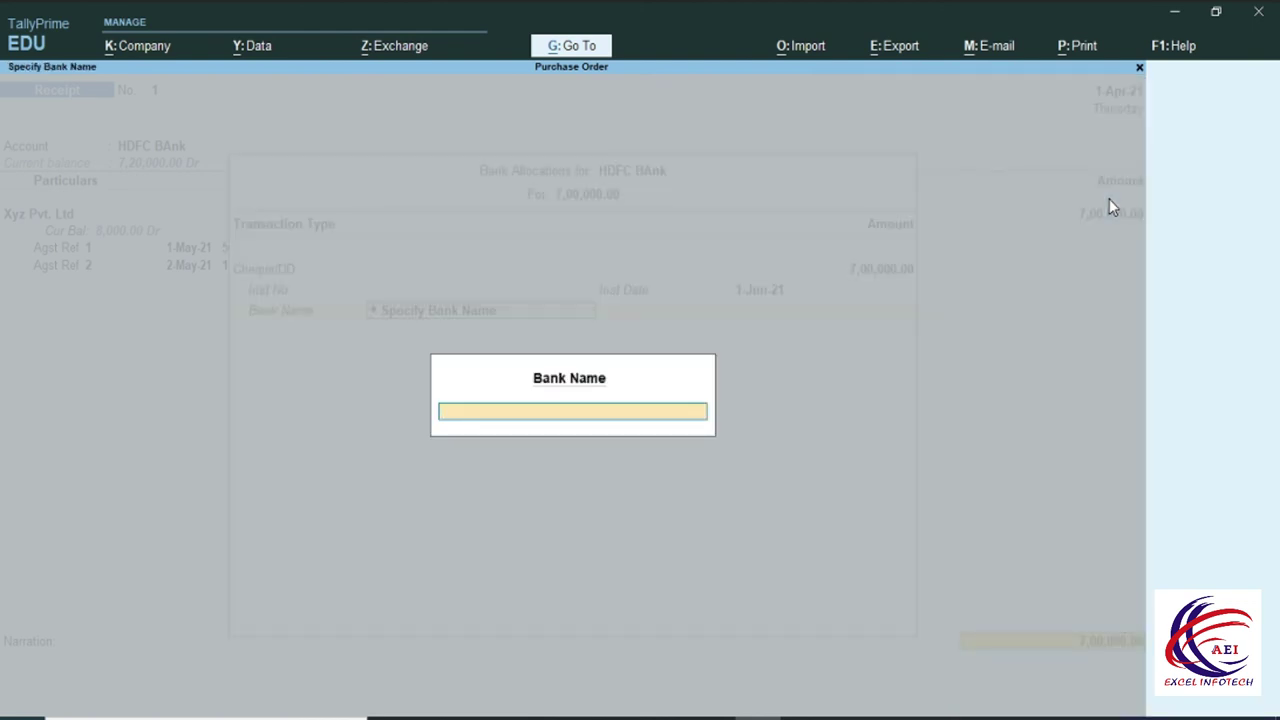
pyautogui.write('SBI Bank')
pyautogui.press('Return')
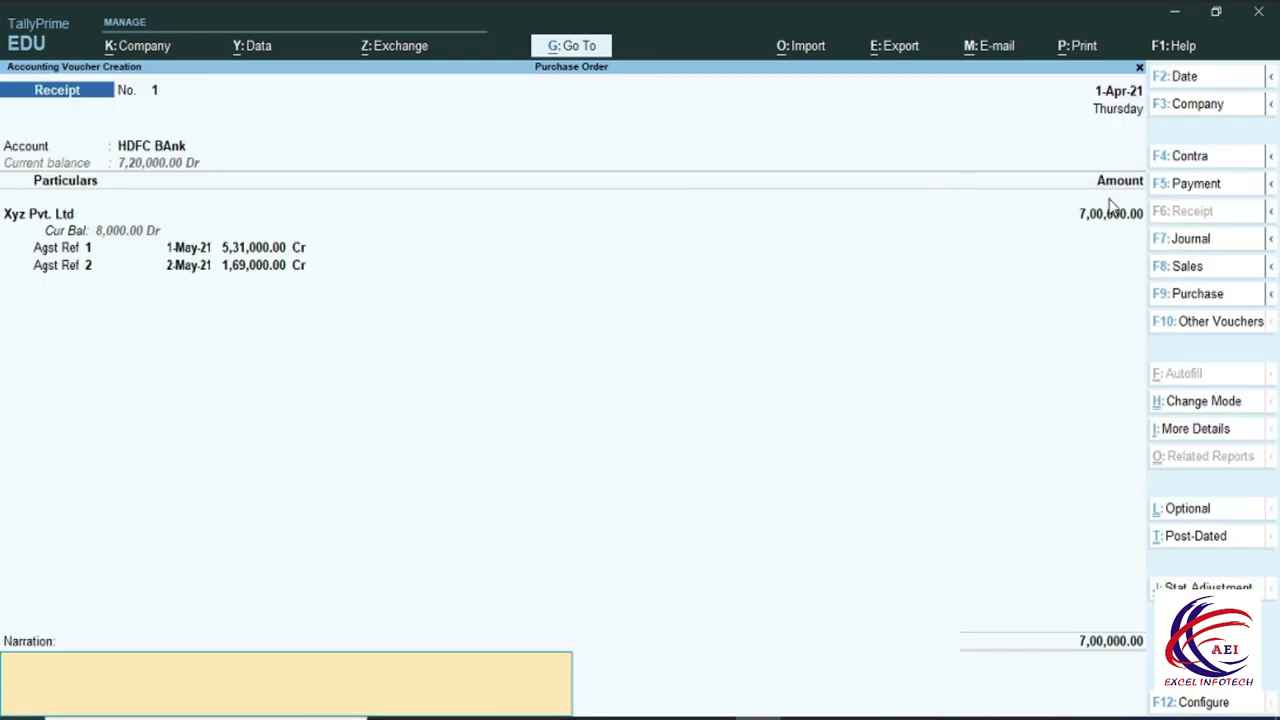
pyautogui.press('Return')
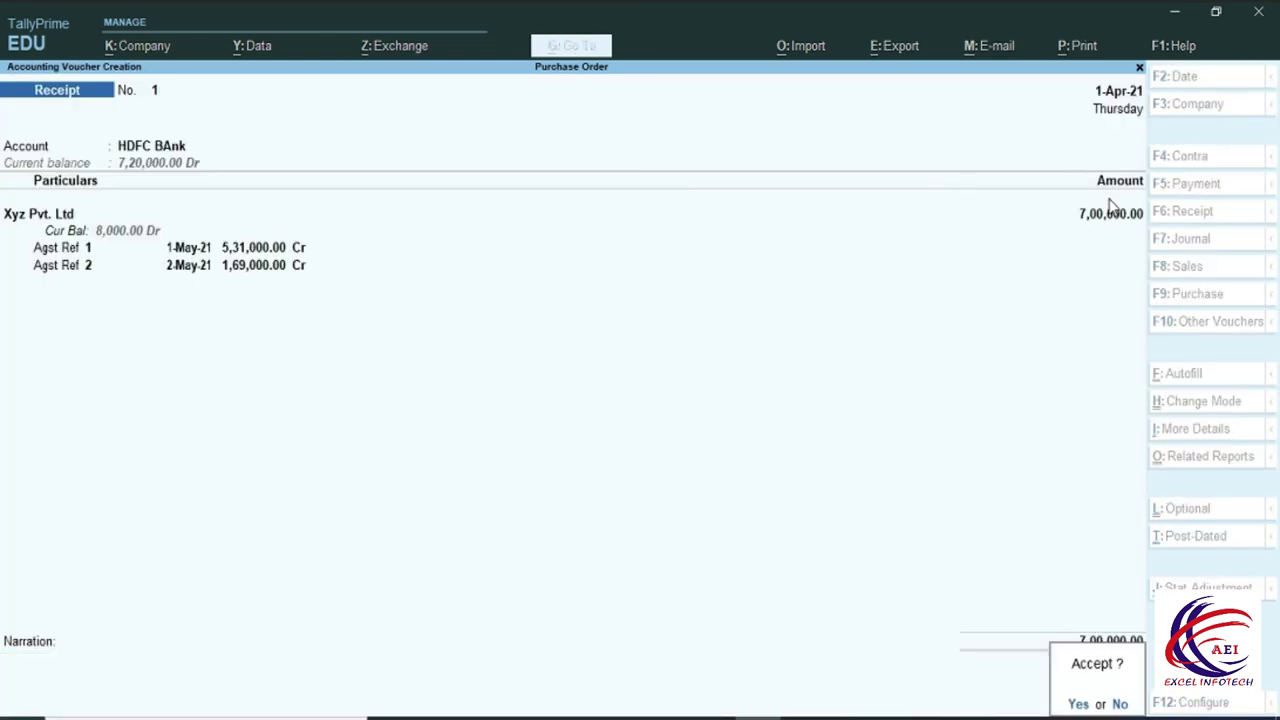
# - Save the HDFC receipt, then start a Cash receipt crediting Xyz Pvt. Ltd 8,000
pyautogui.click(1109, 195)
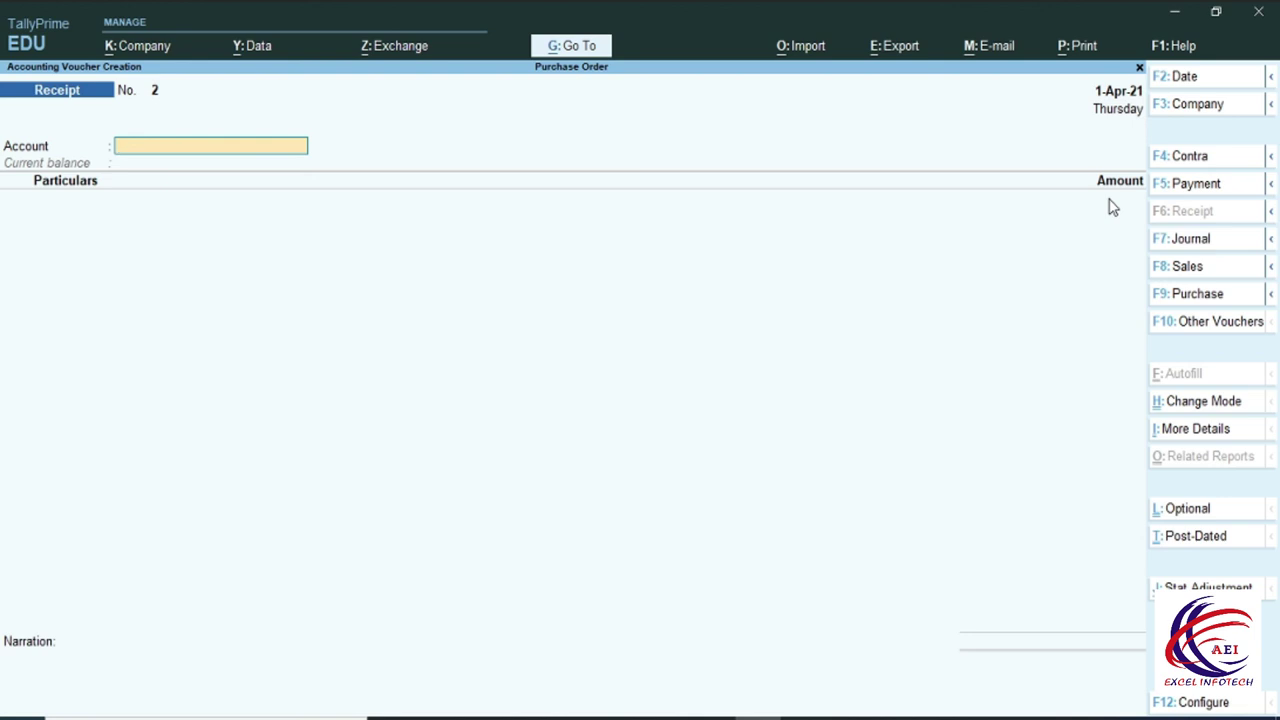
pyautogui.press('space')
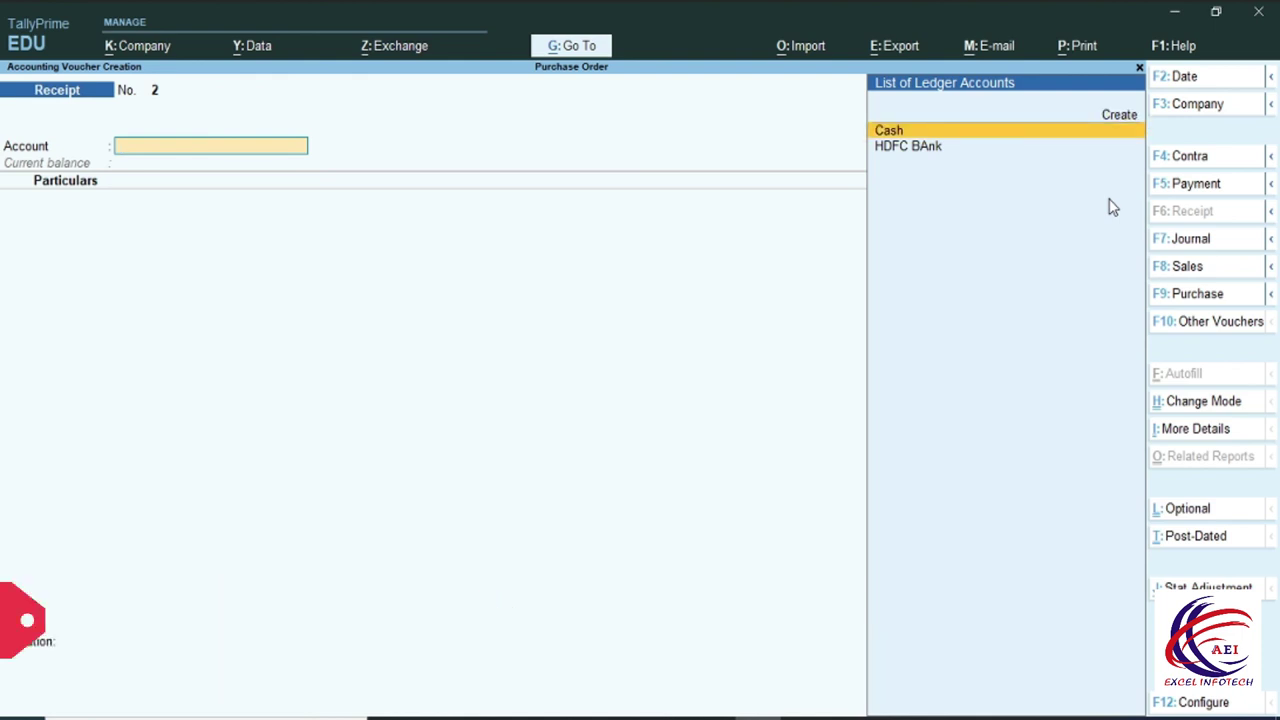
pyautogui.press('Return')
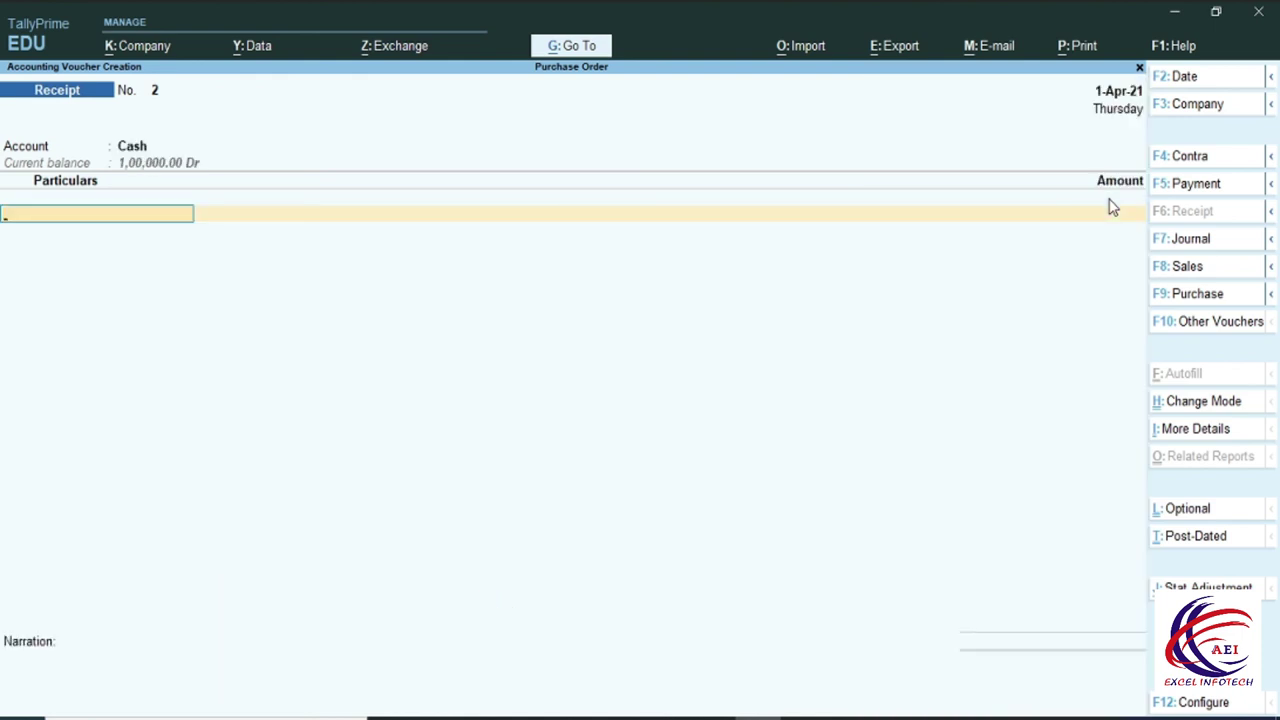
pyautogui.press('space')
pyautogui.press('Down')
pyautogui.press('Down')
pyautogui.press('Down')
pyautogui.press('Down')
pyautogui.press('Down')
pyautogui.press('Down')
pyautogui.press('Down')
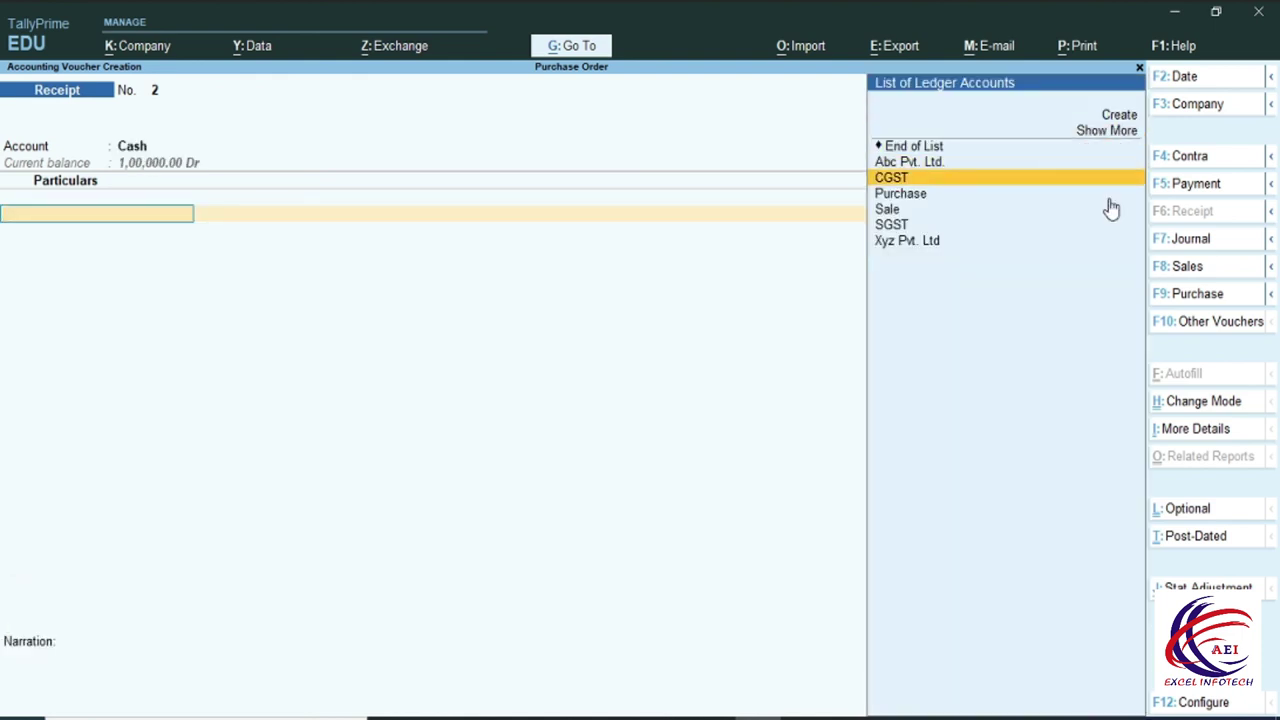
pyautogui.press('Return')
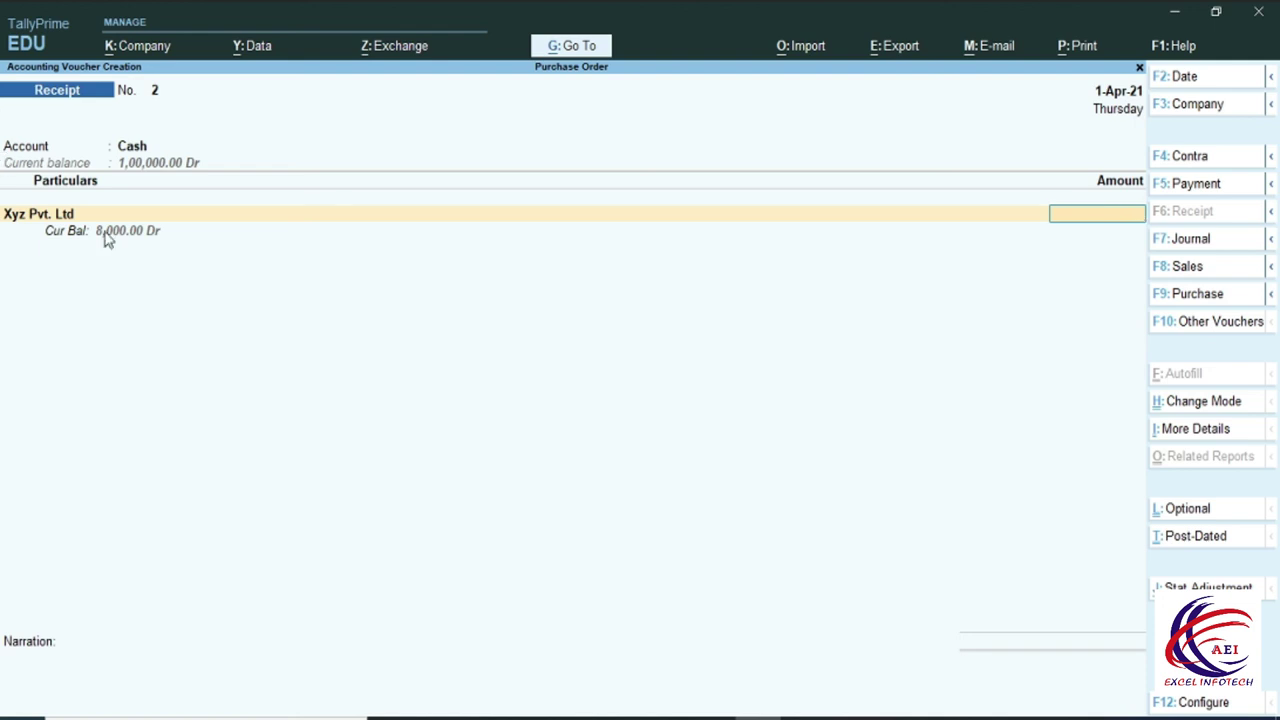
pyautogui.write('8000')
pyautogui.press('Return')
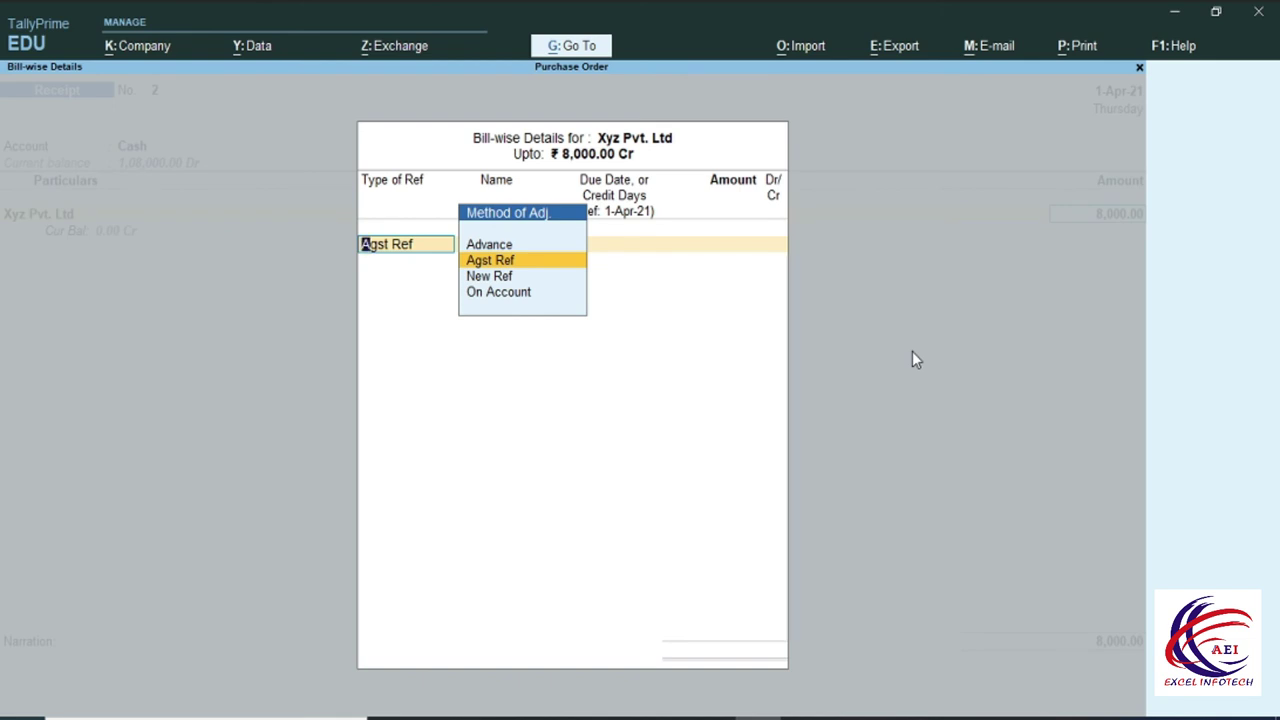
# - Apply the 8,000 as Agst Ref to pending bill 2, then save and exit to the Gateway of Tally
pyautogui.press('Return')
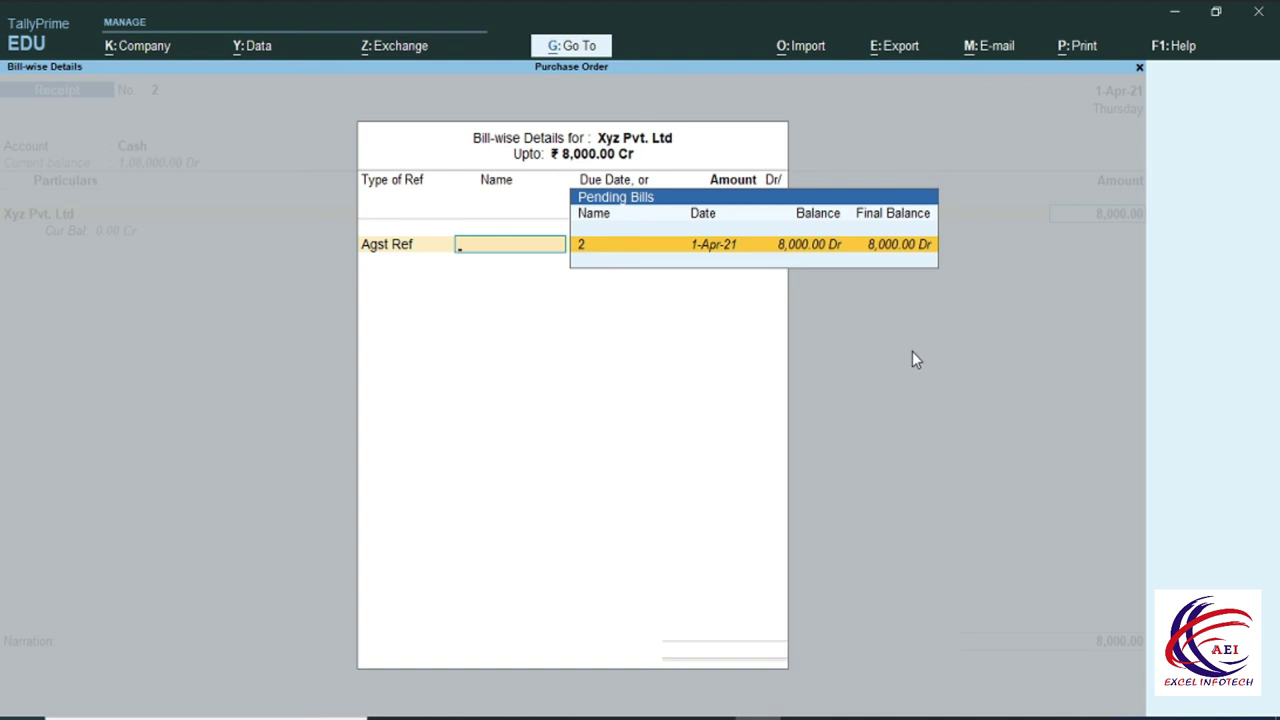
pyautogui.press('Return')
pyautogui.press('Return')
pyautogui.press('Return')
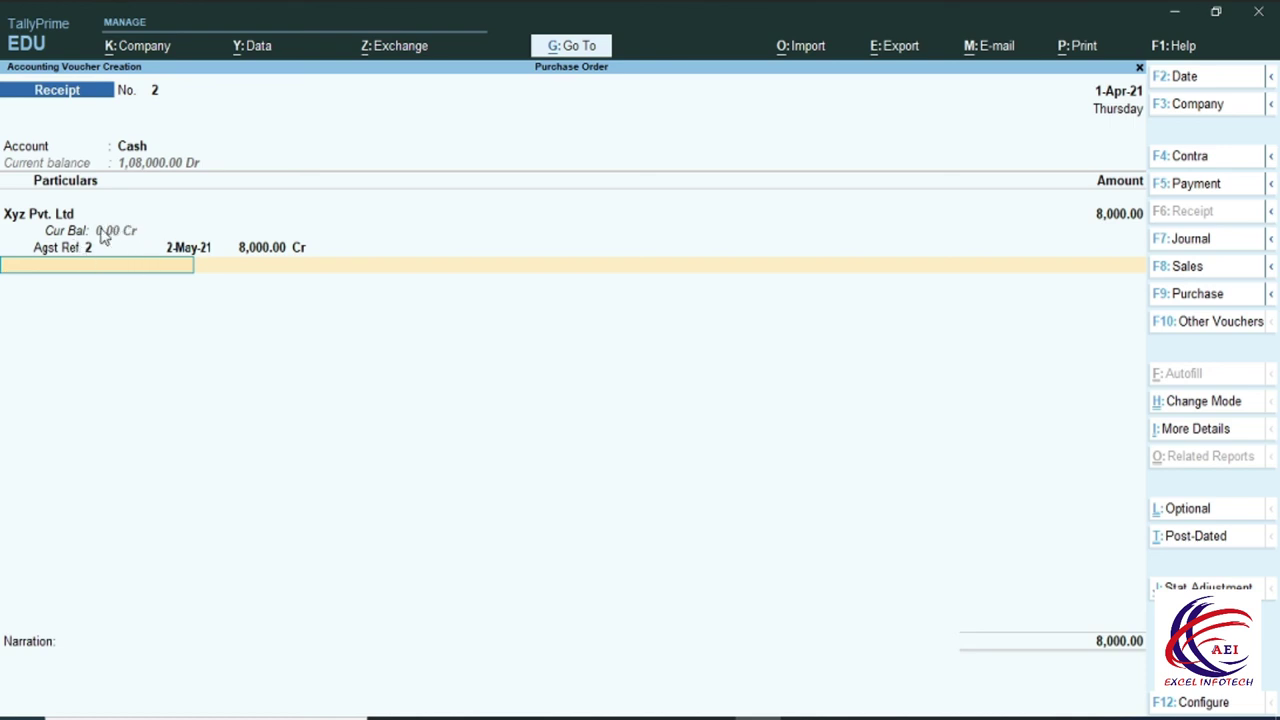
pyautogui.press('Return')
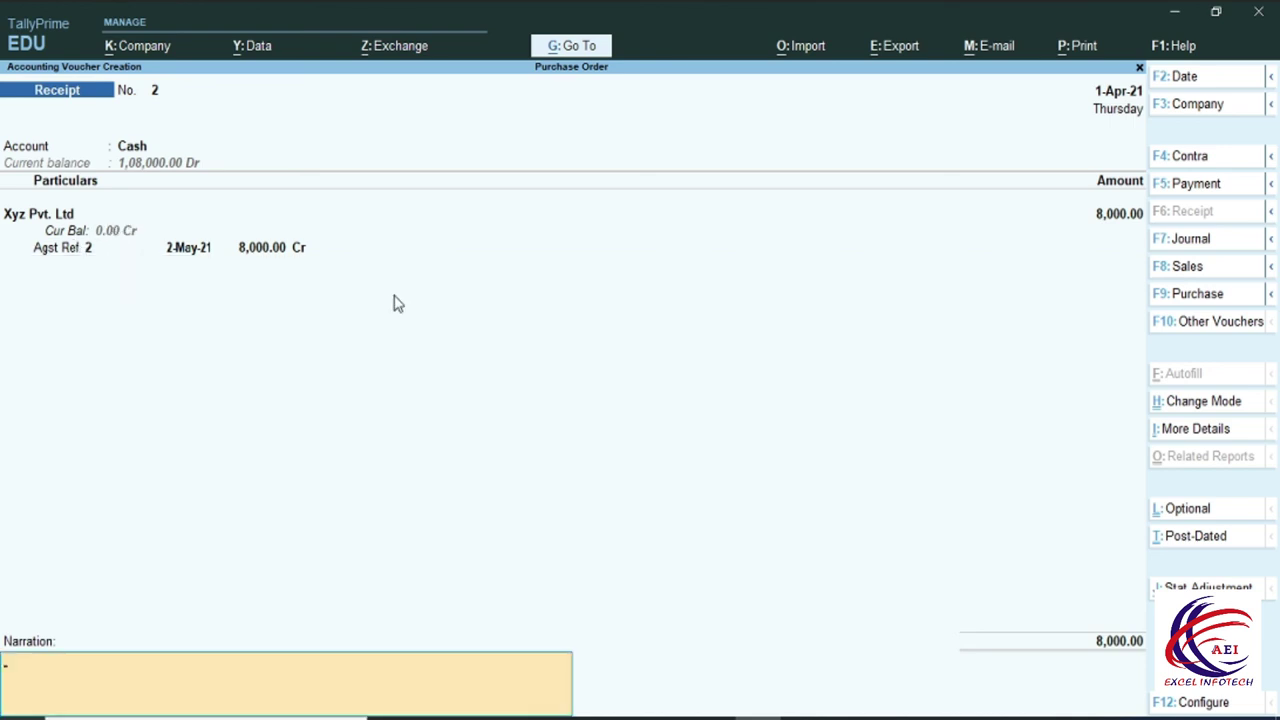
pyautogui.press('Return')
pyautogui.press('Return')
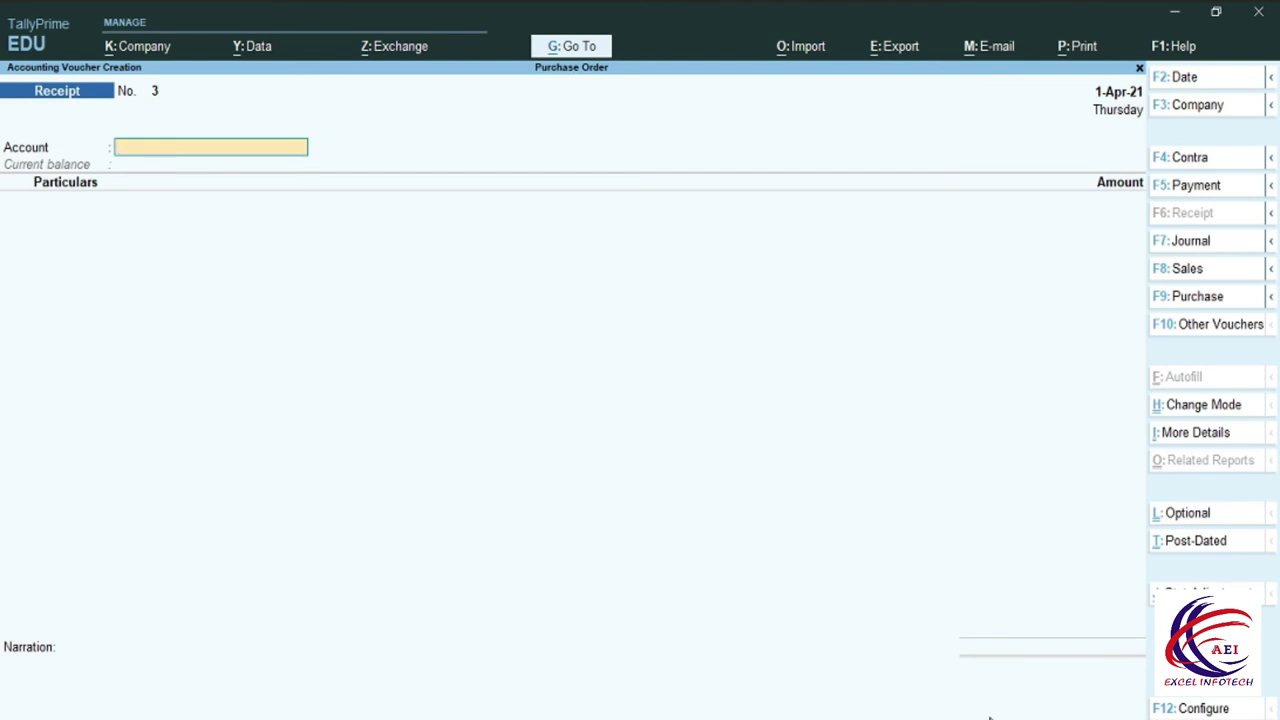
pyautogui.press('Escape')
pyautogui.press('Return')
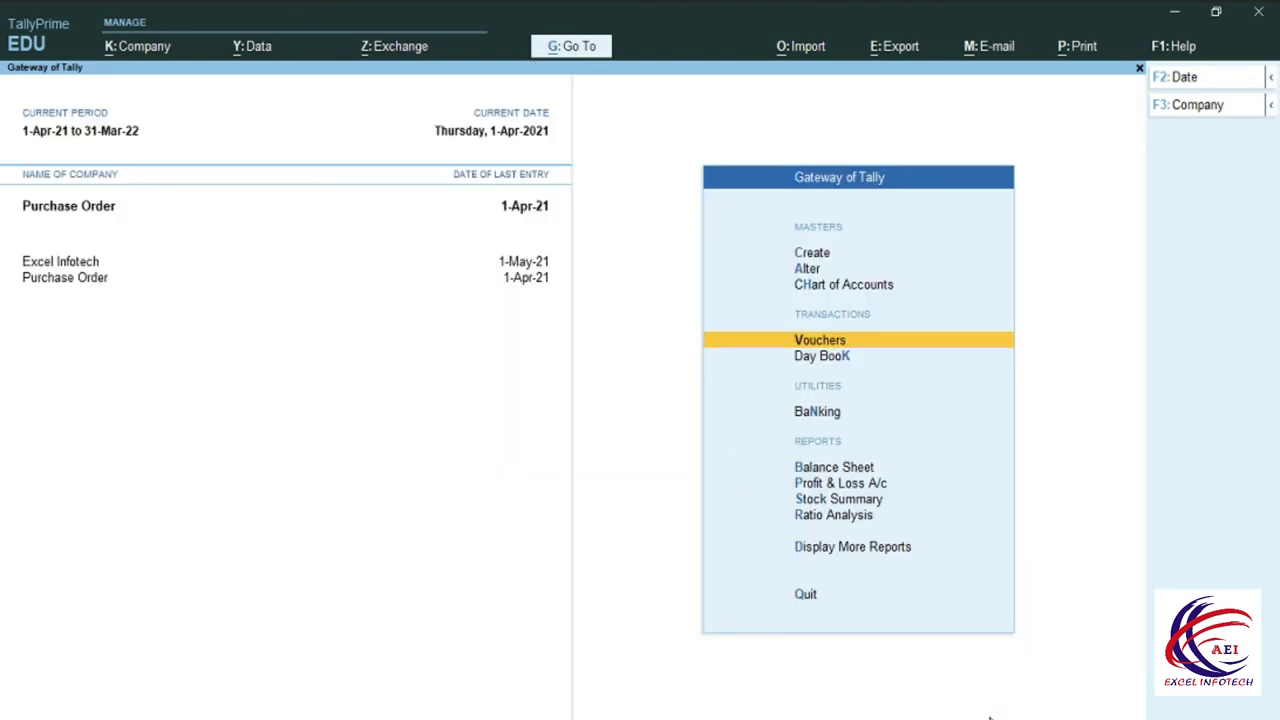
pyautogui.click(833, 468)
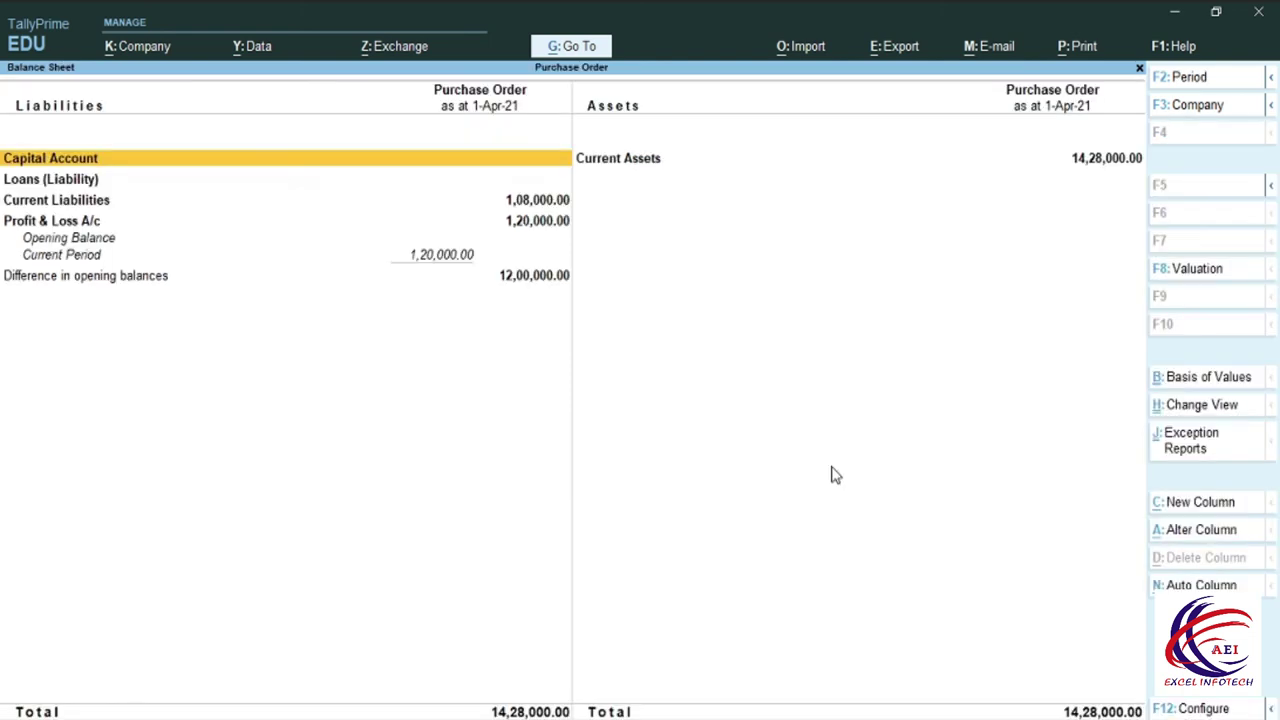
pyautogui.hotkey('alt', 'F1')
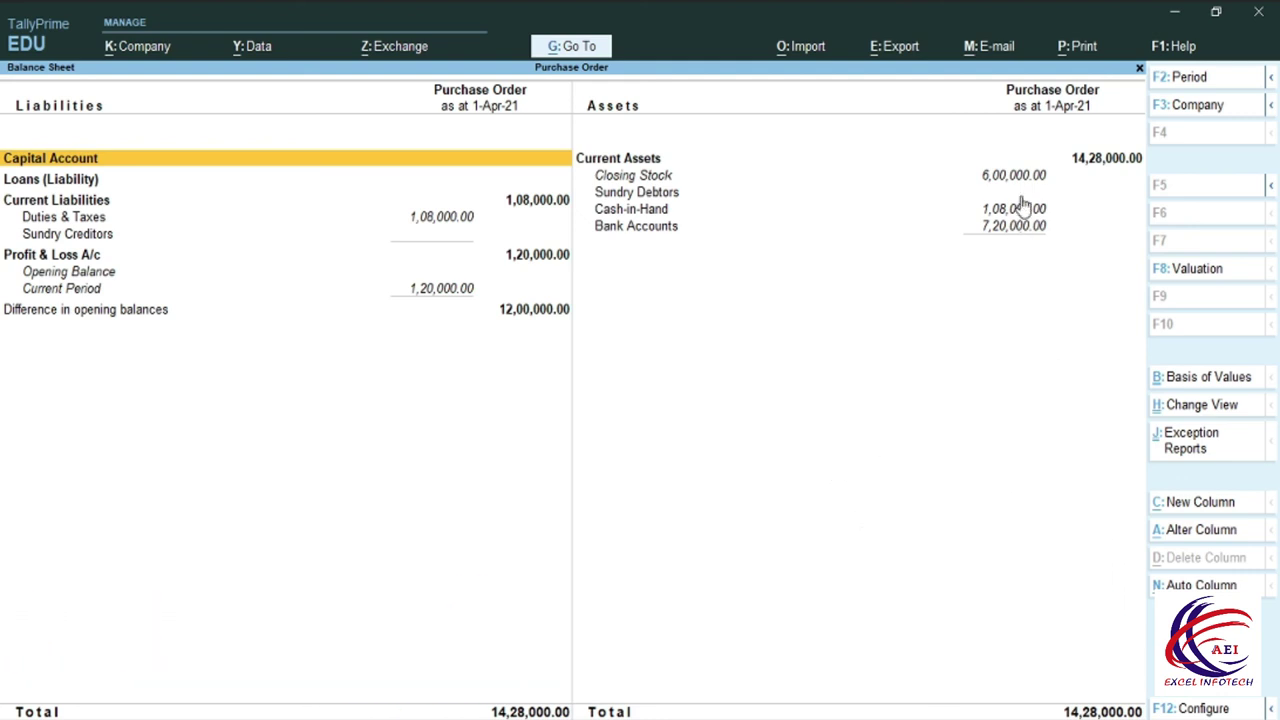
pyautogui.click(658, 181)
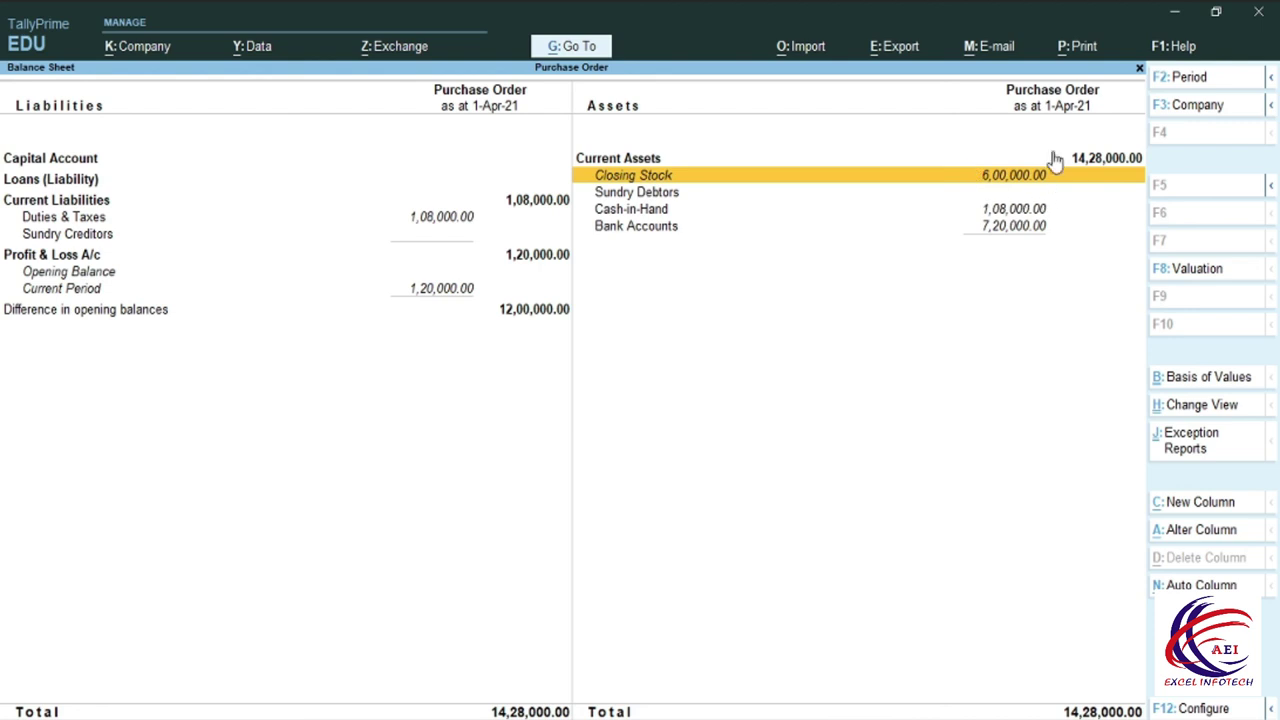
pyautogui.click(1000, 211)
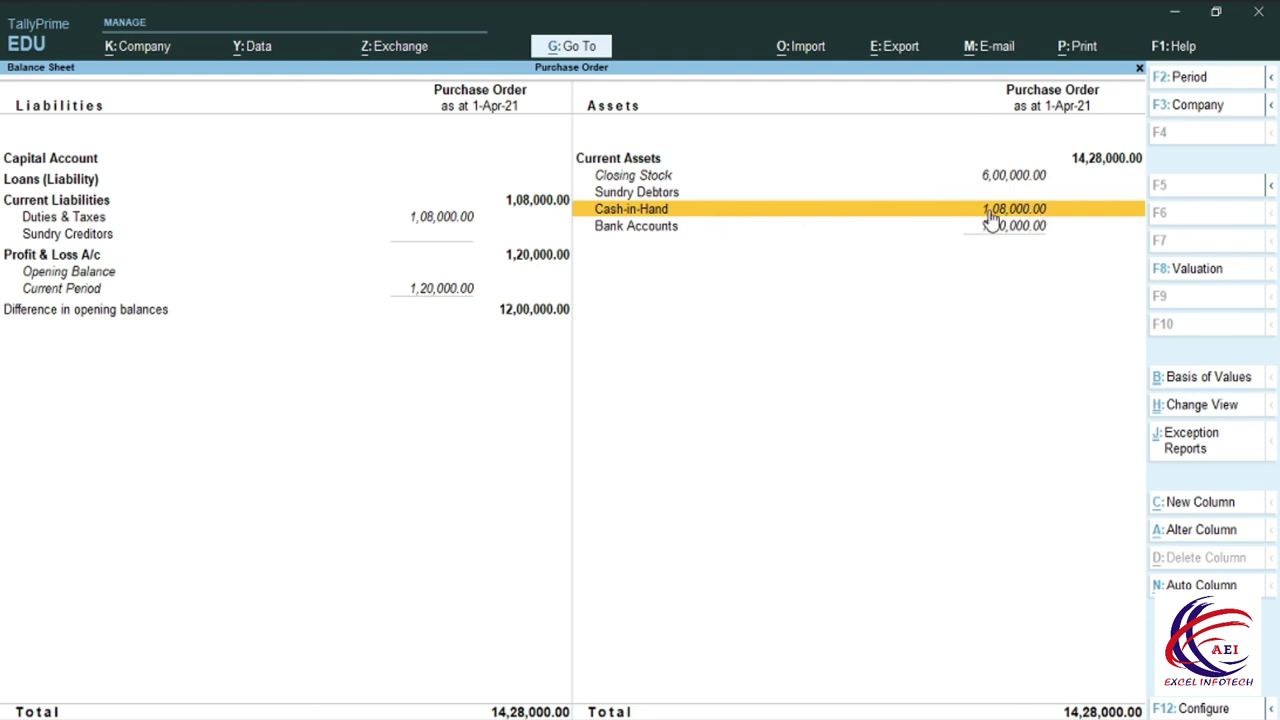
pyautogui.click(647, 228)
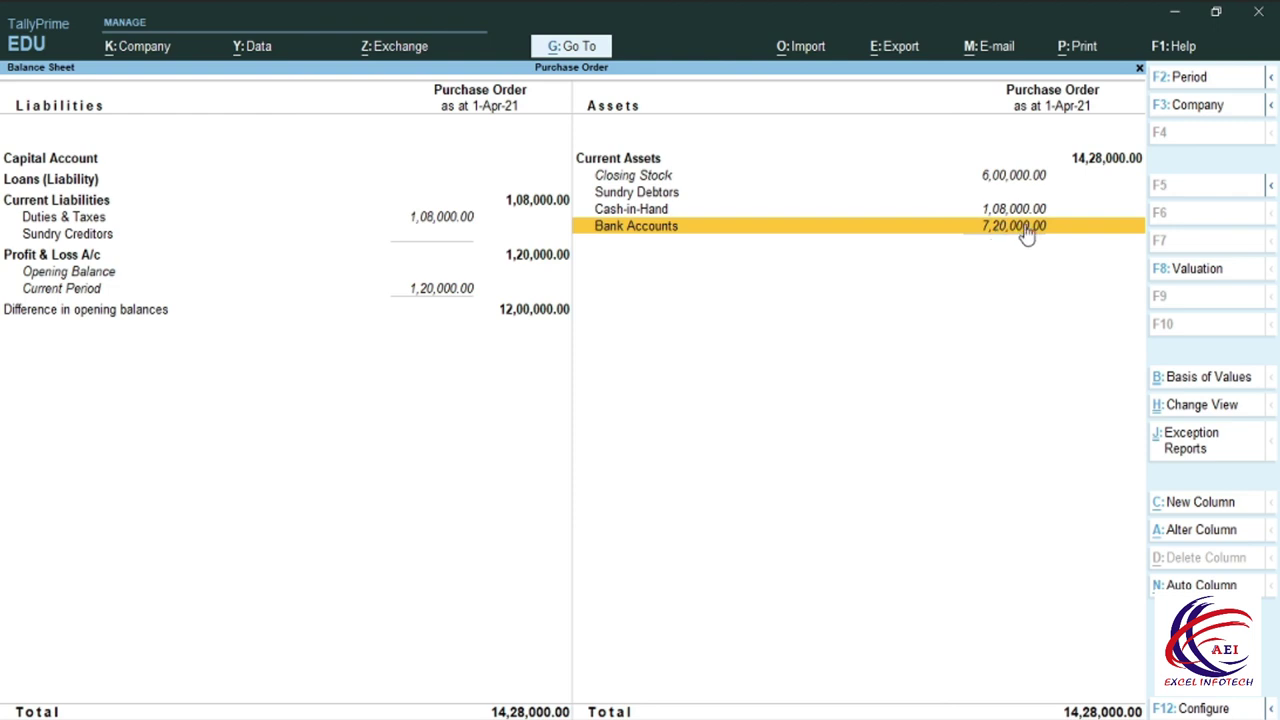
pyautogui.click(535, 258)
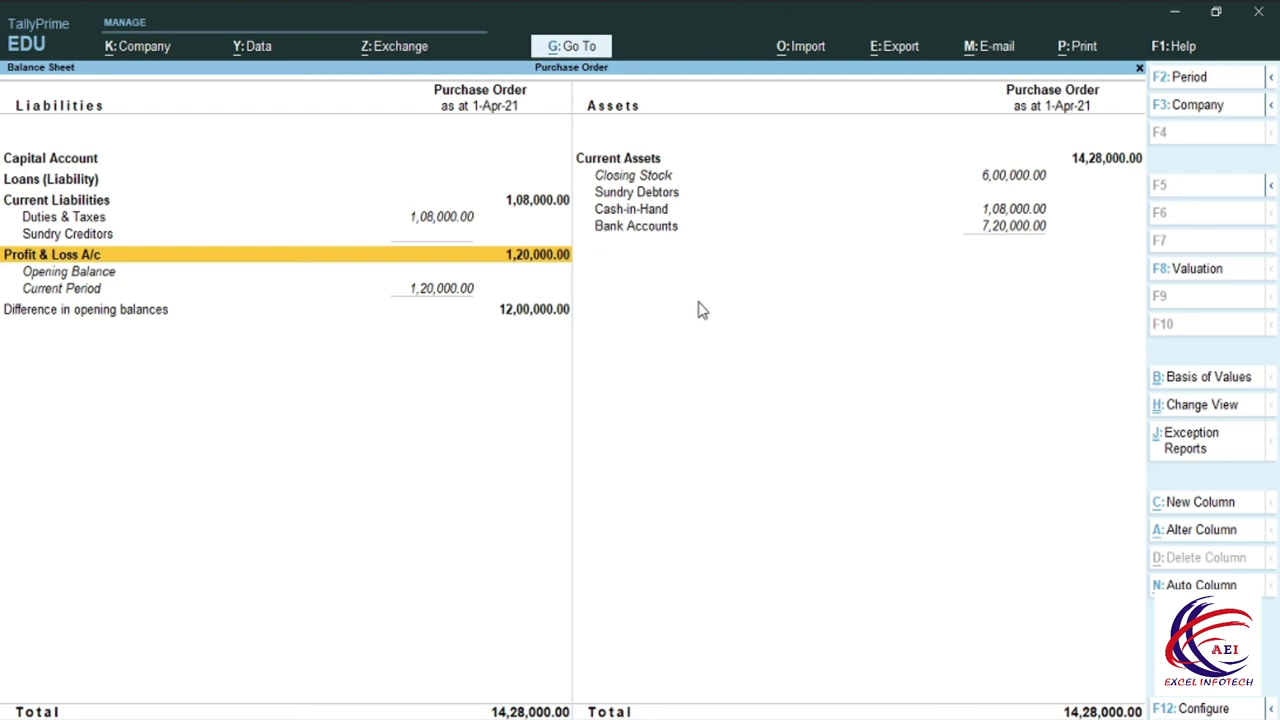
pyautogui.press('Escape')
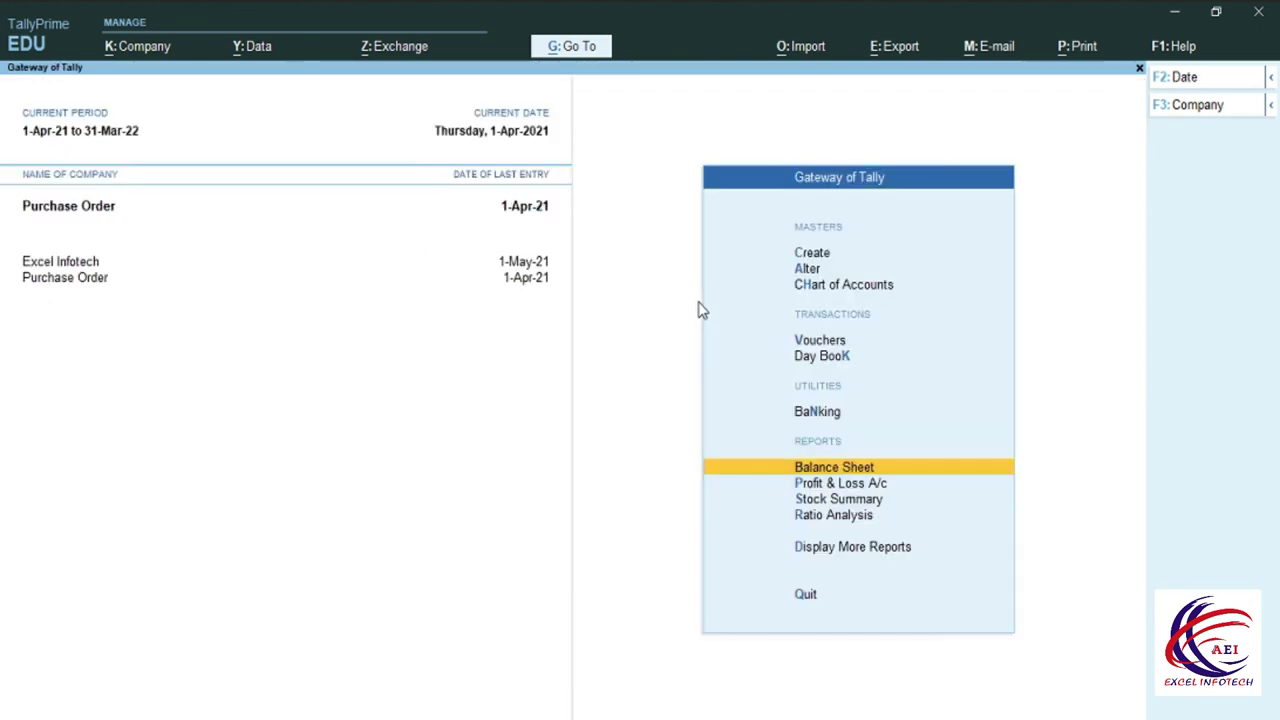
# - Check that Sales Order Outstandings (All Orders) and Sale Bills Pending both show no entries
pyautogui.click(873, 549)
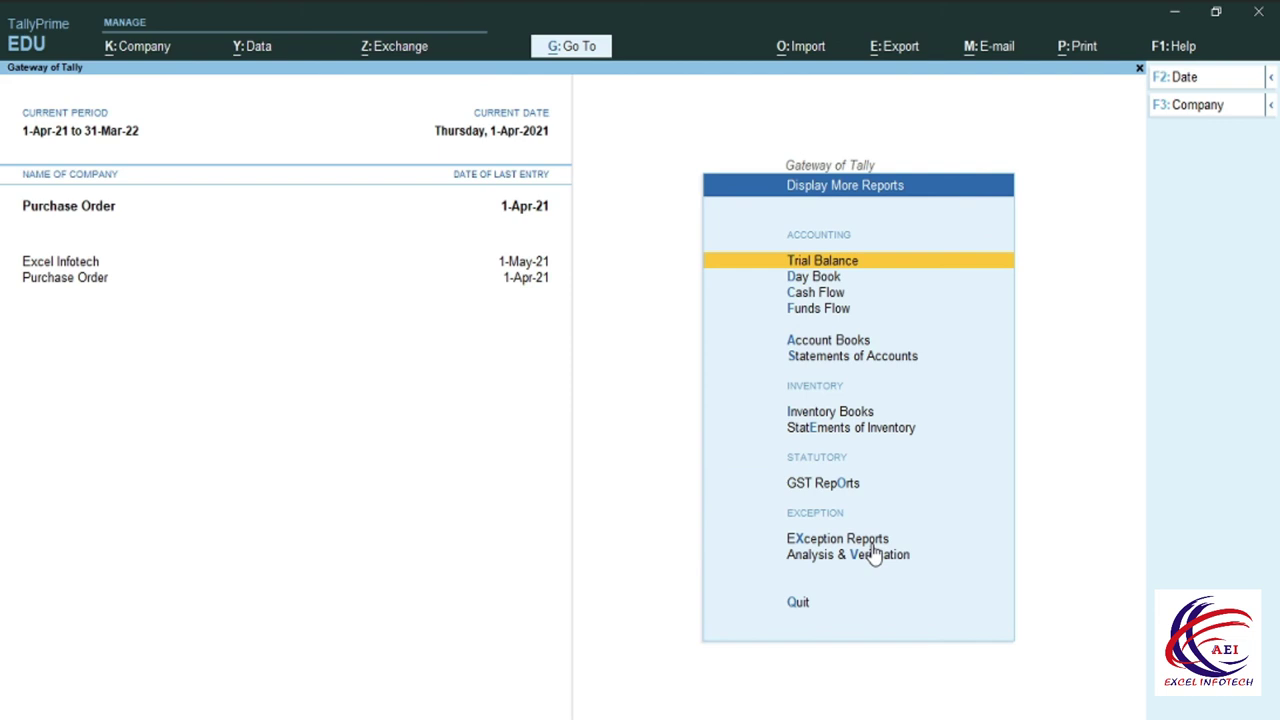
pyautogui.click(880, 435)
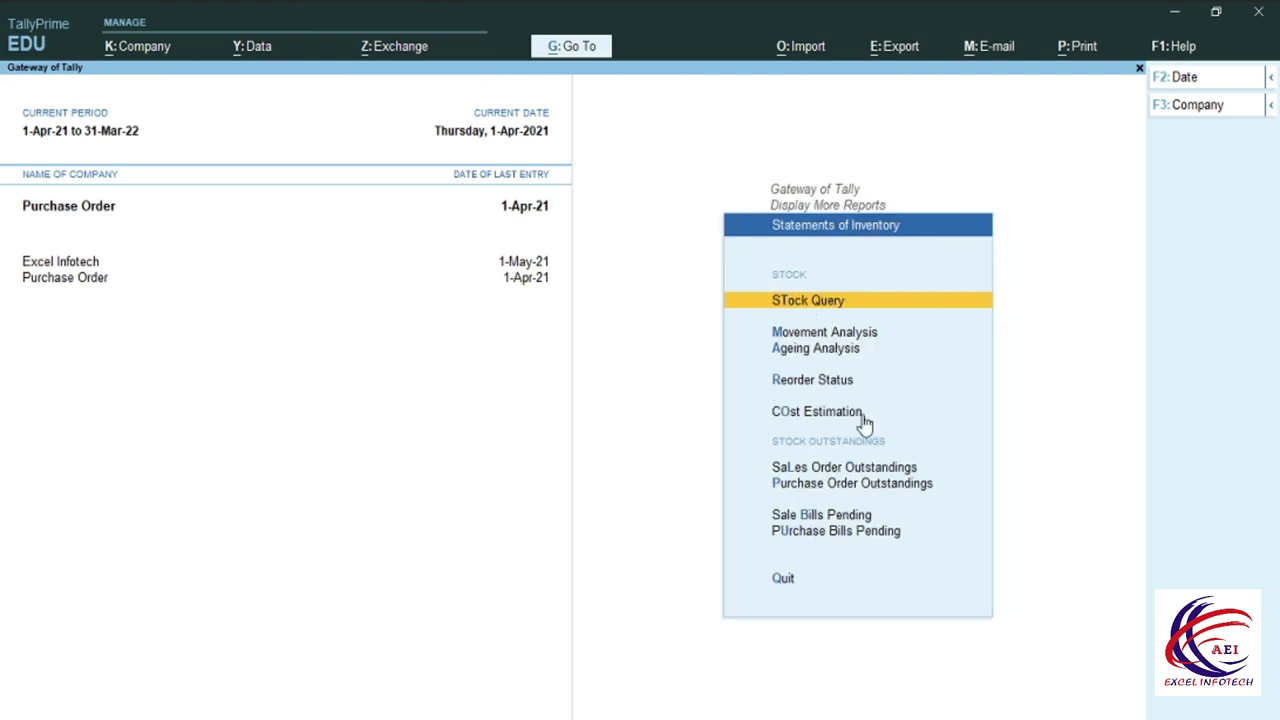
pyautogui.click(854, 470)
pyautogui.click(822, 472)
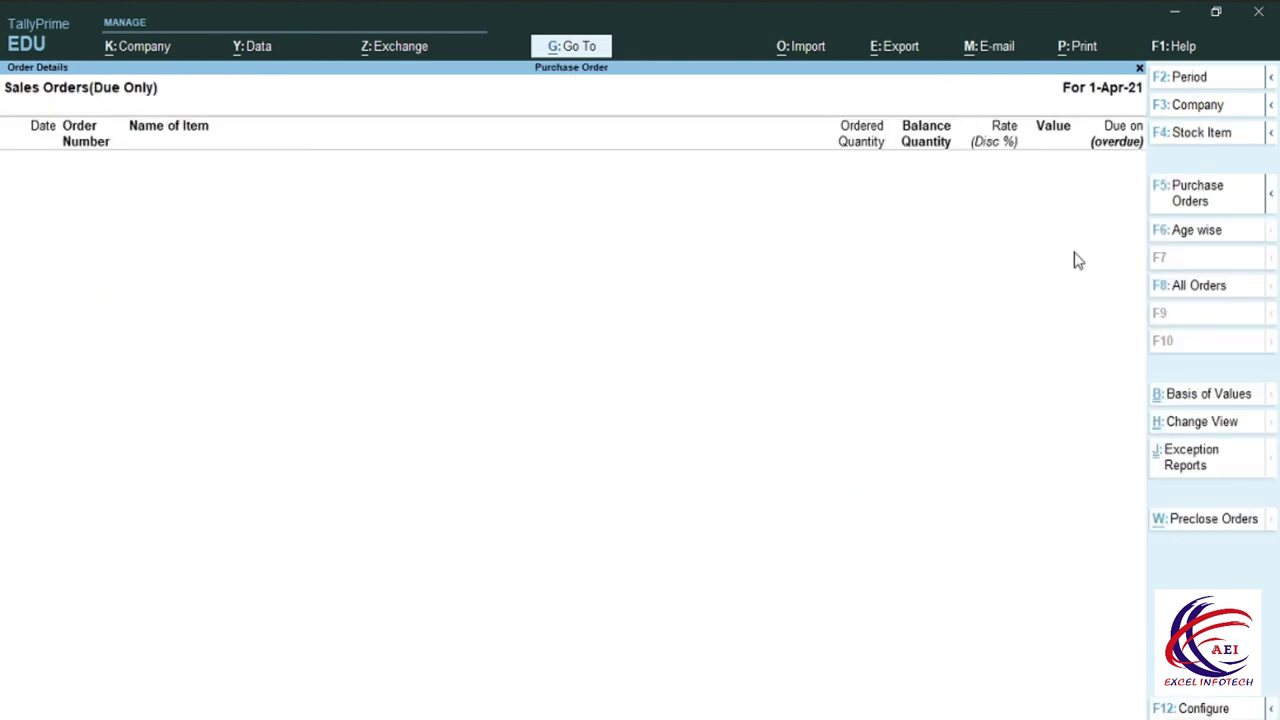
pyautogui.press('Escape')
pyautogui.press('Escape')
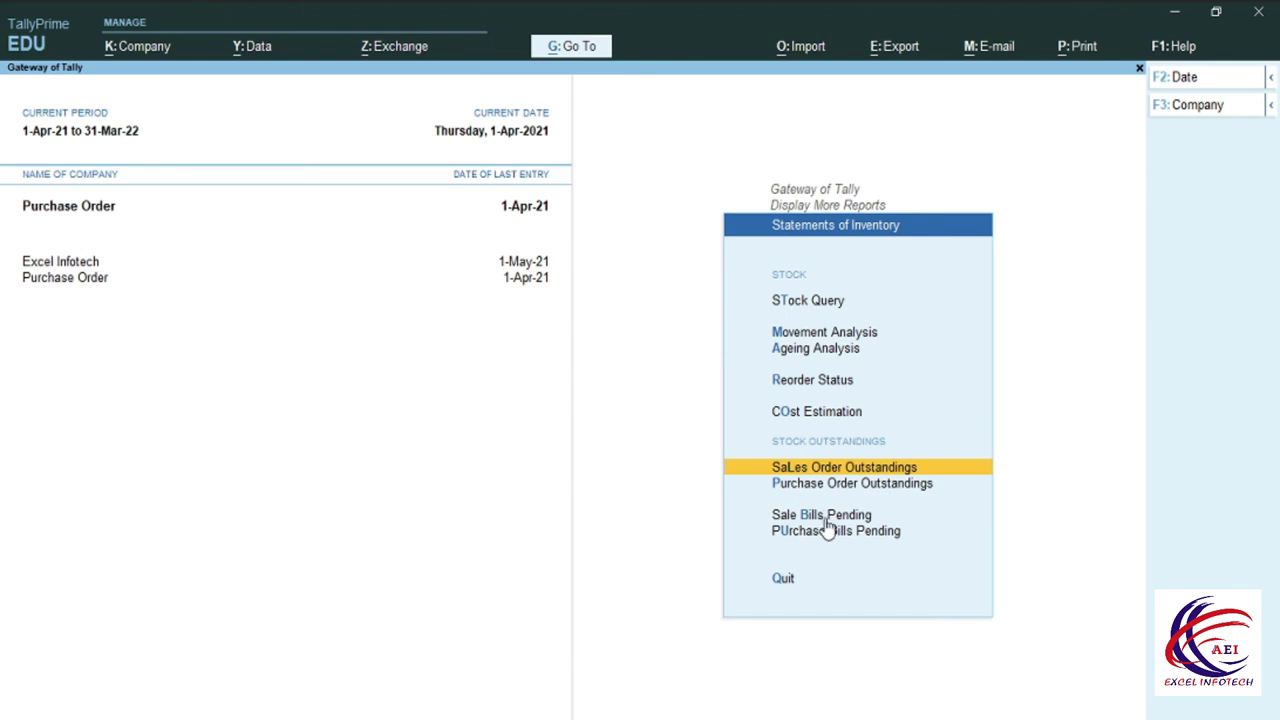
pyautogui.click(832, 522)
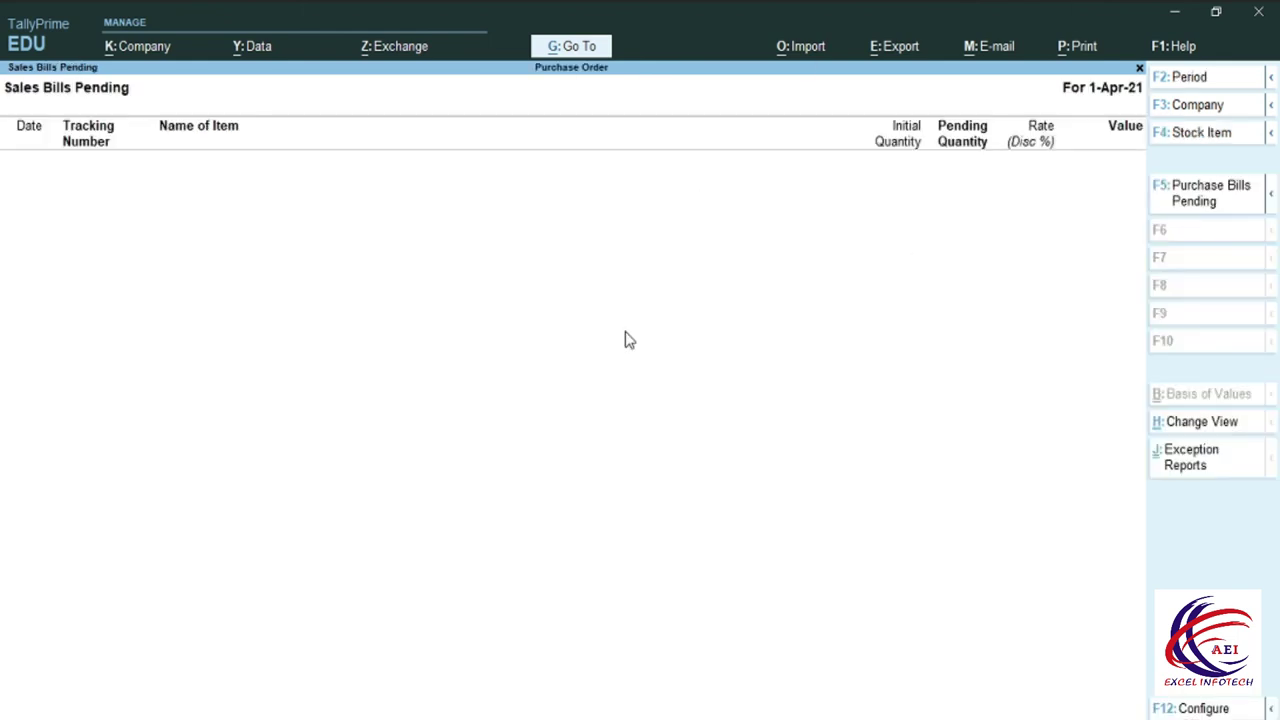
pyautogui.press('Escape')
pyautogui.press('Escape')
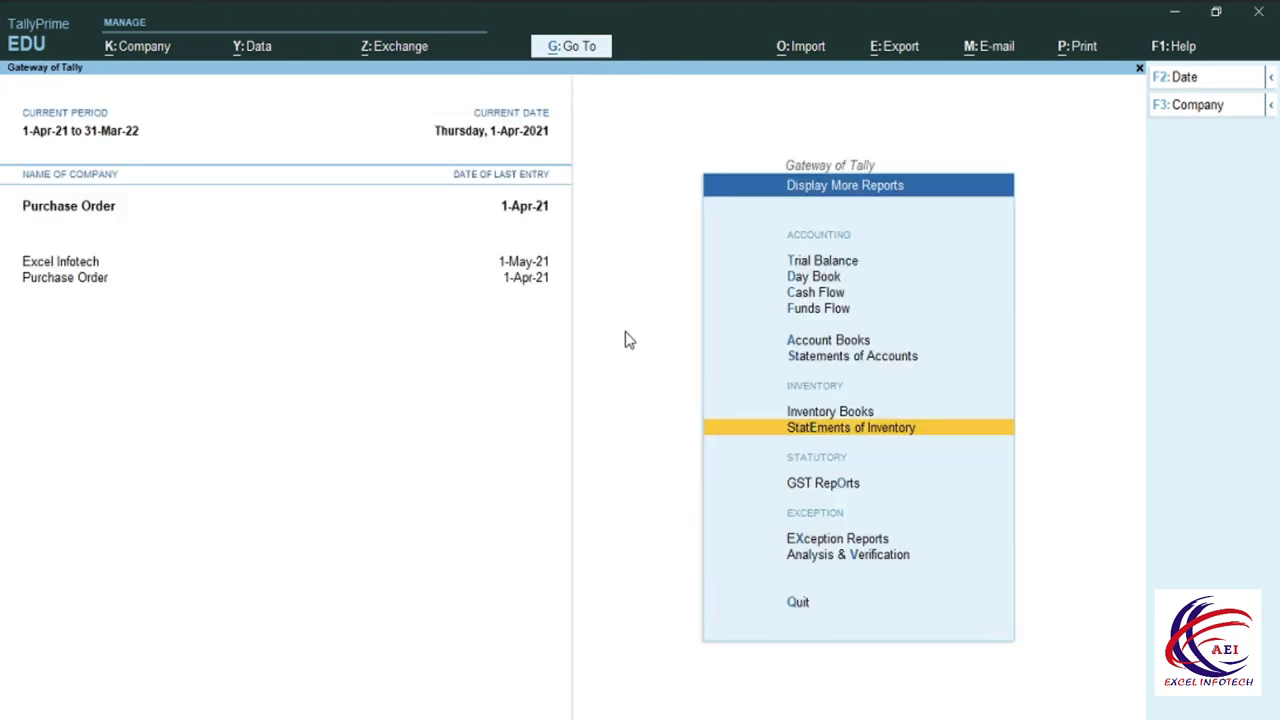
pyautogui.press('Escape')
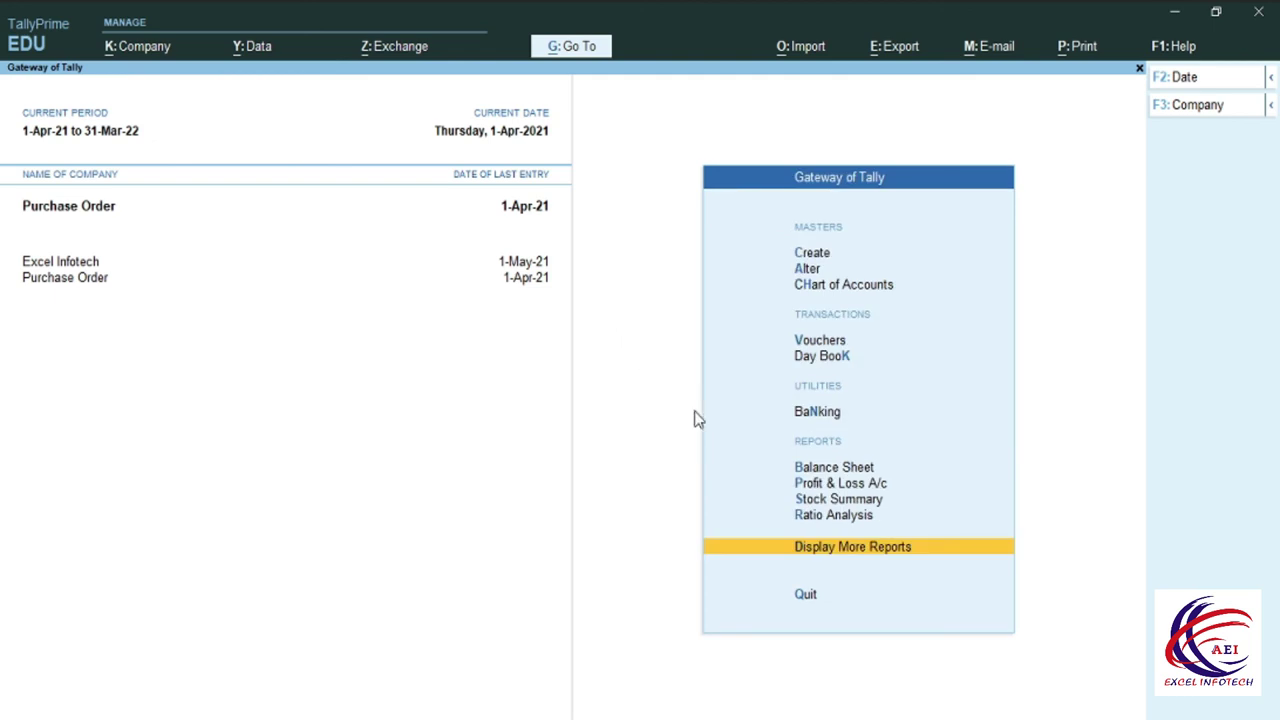
# - From the Day Book, open Sales voucher No. 1 (Xyz Pvt. Ltd, 5,31,000.00) for alteration
pyautogui.press('Escape')
pyautogui.press('Escape')
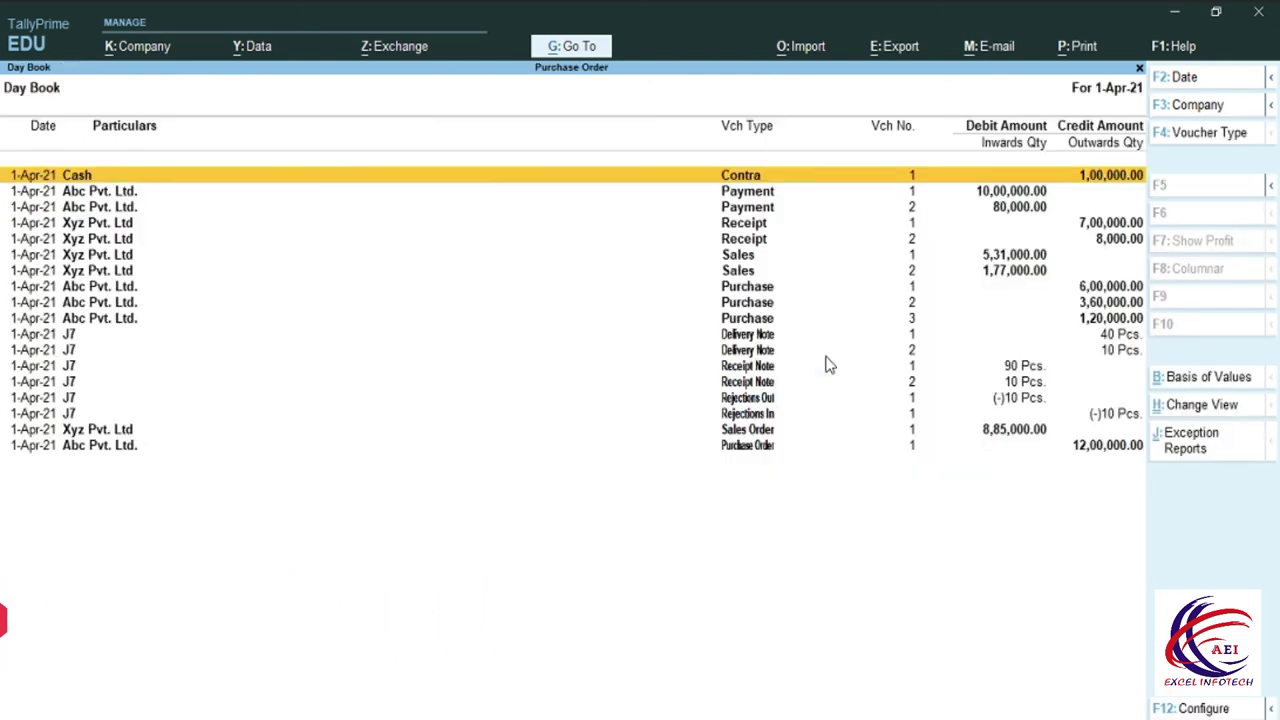
pyautogui.click(822, 357)
pyautogui.click(741, 259)
pyautogui.click(742, 271)
pyautogui.click(742, 259)
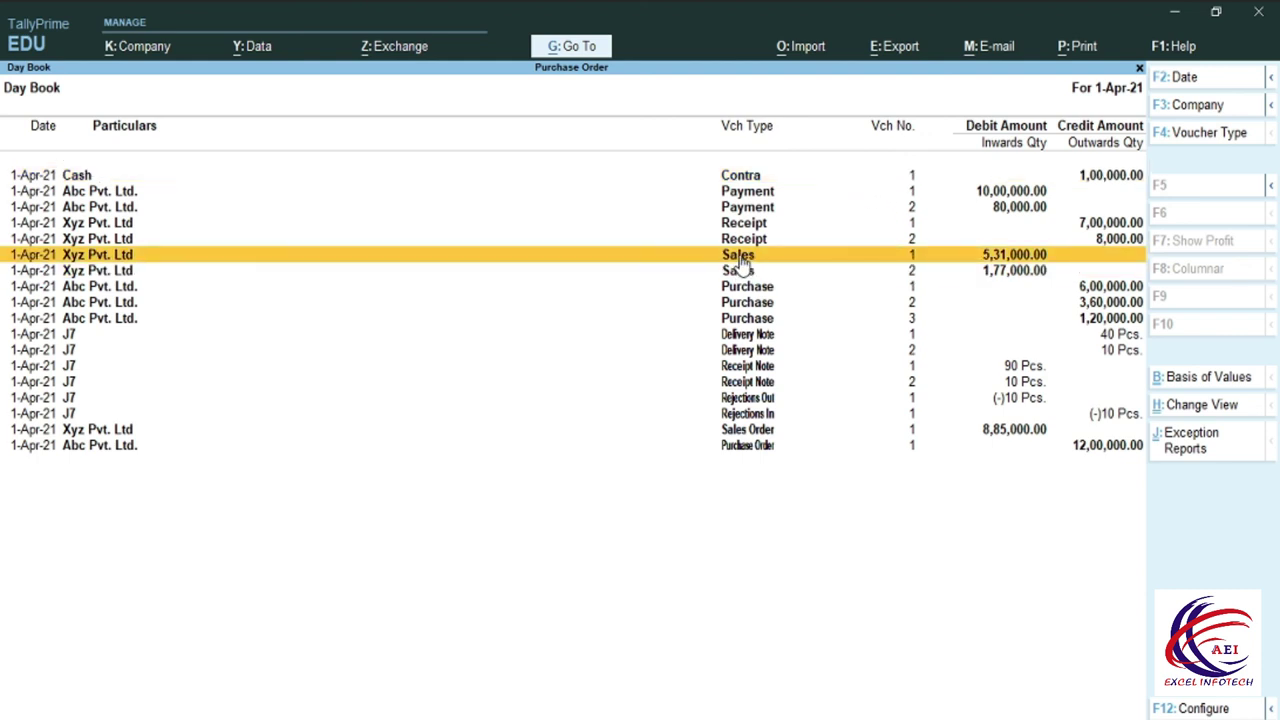
pyautogui.click(741, 260)
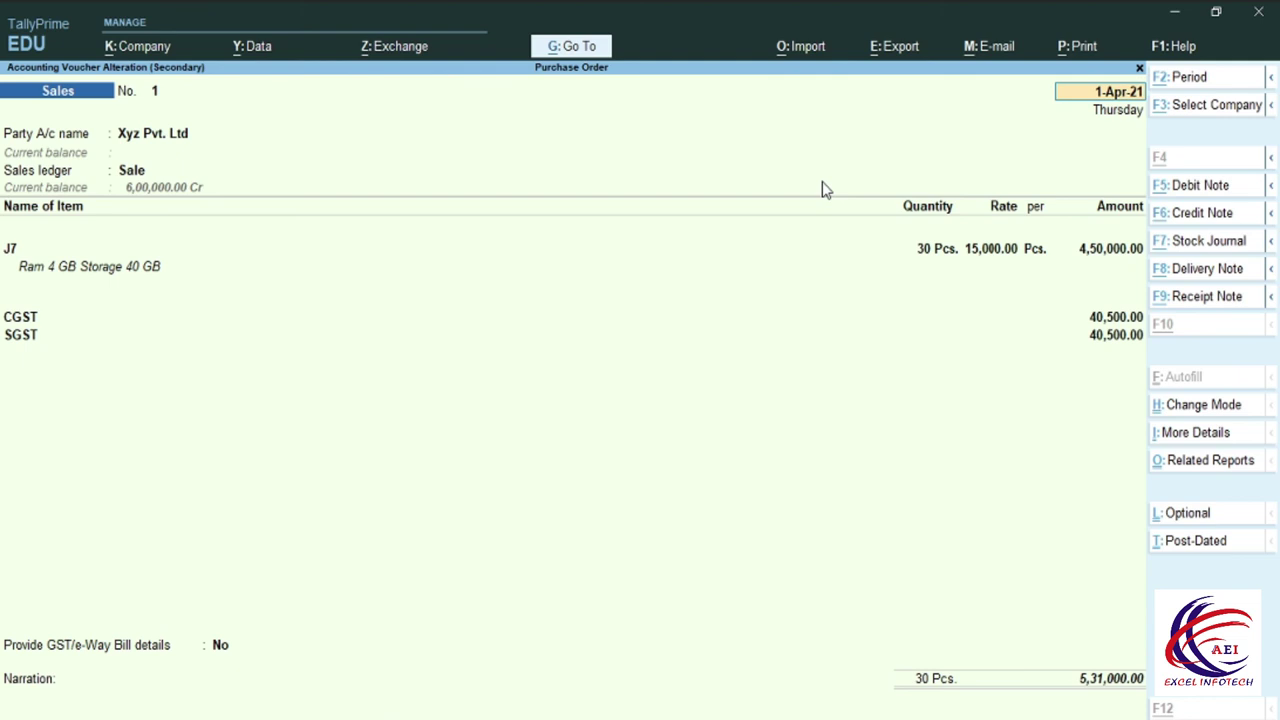
# - Preview Sales No. 1's tax invoice (tax 81,000, total 5,31,000), then go back to the Day Book
pyautogui.hotkey('alt', 'p')
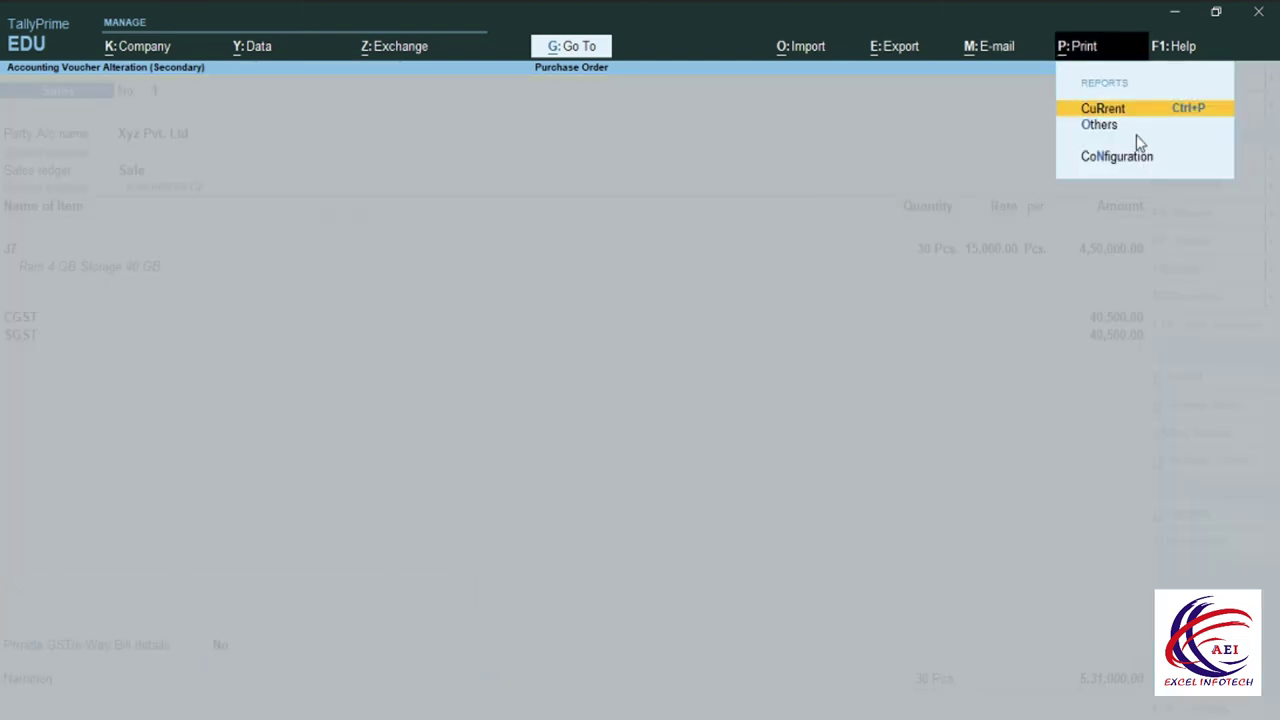
pyautogui.click(1121, 114)
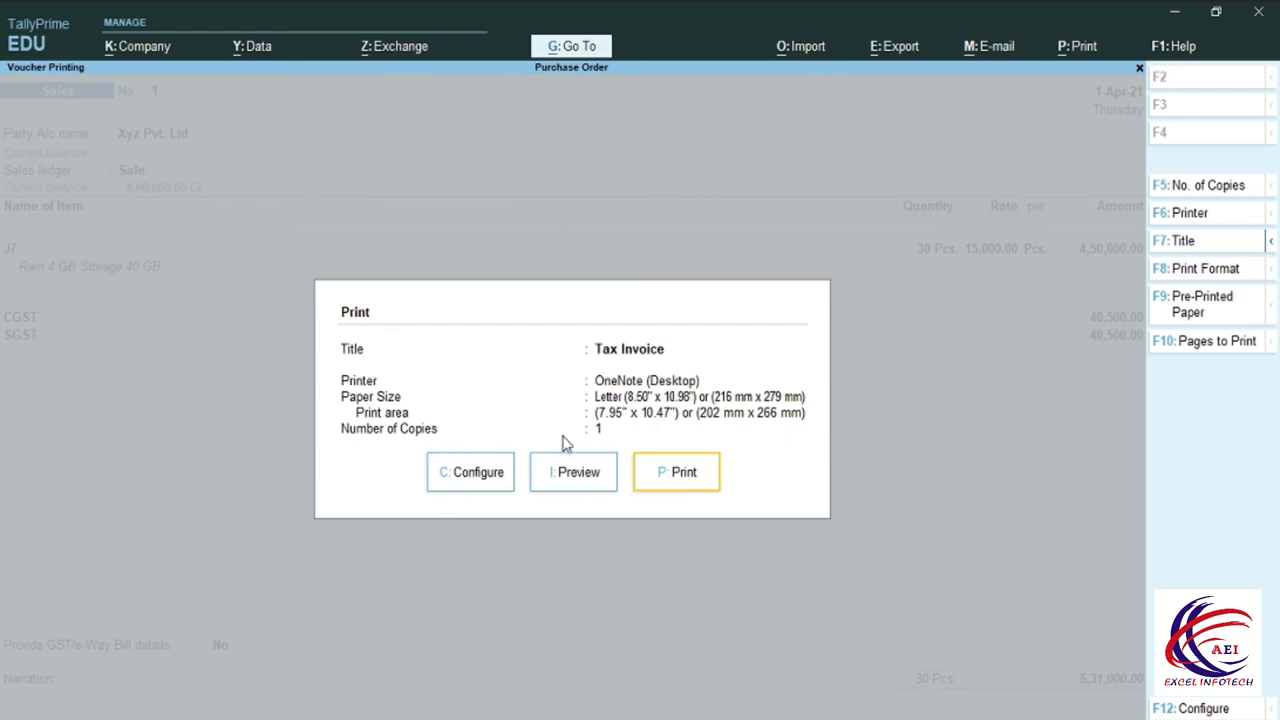
pyautogui.click(566, 478)
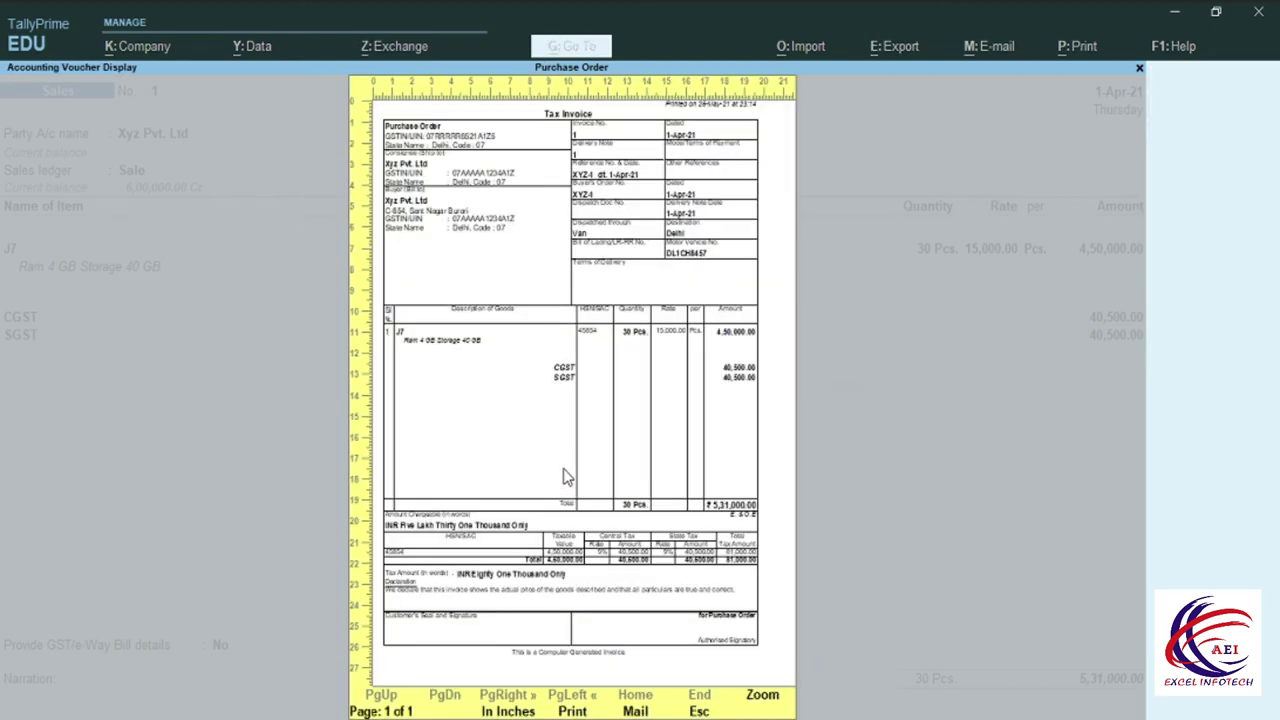
pyautogui.hotkey('alt', 'z')
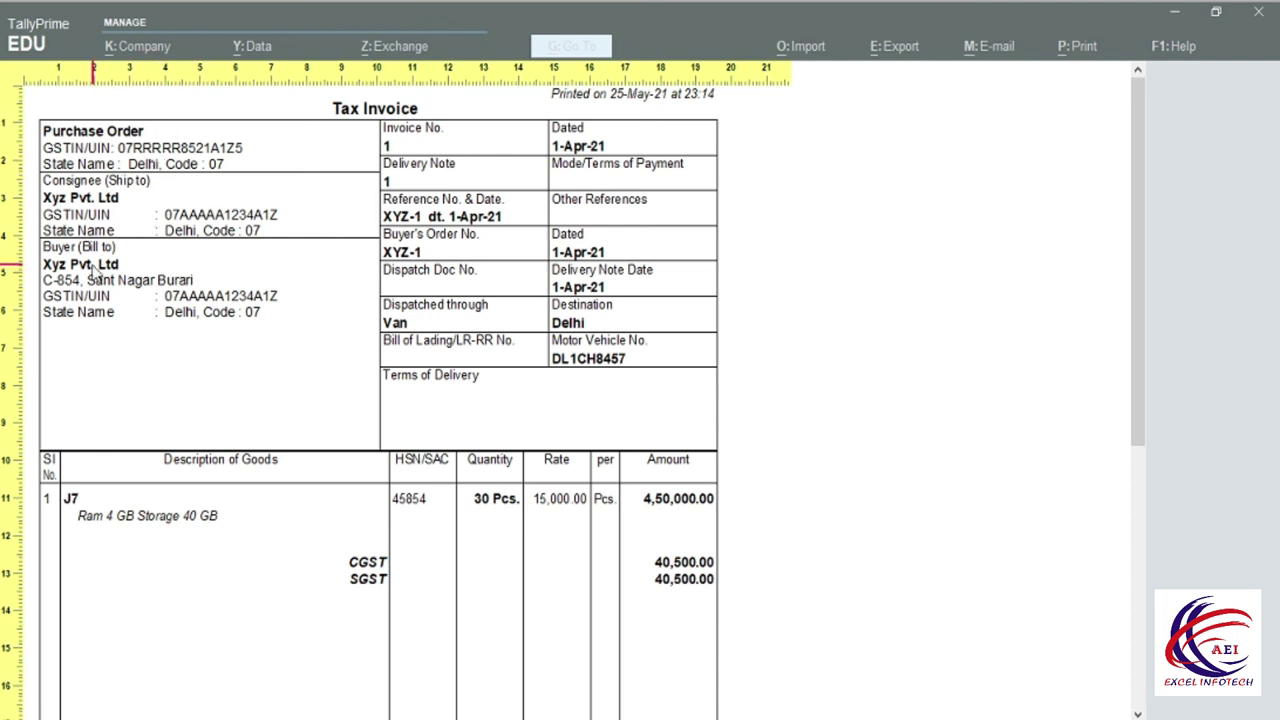
pyautogui.scroll(-2, 357, 414)
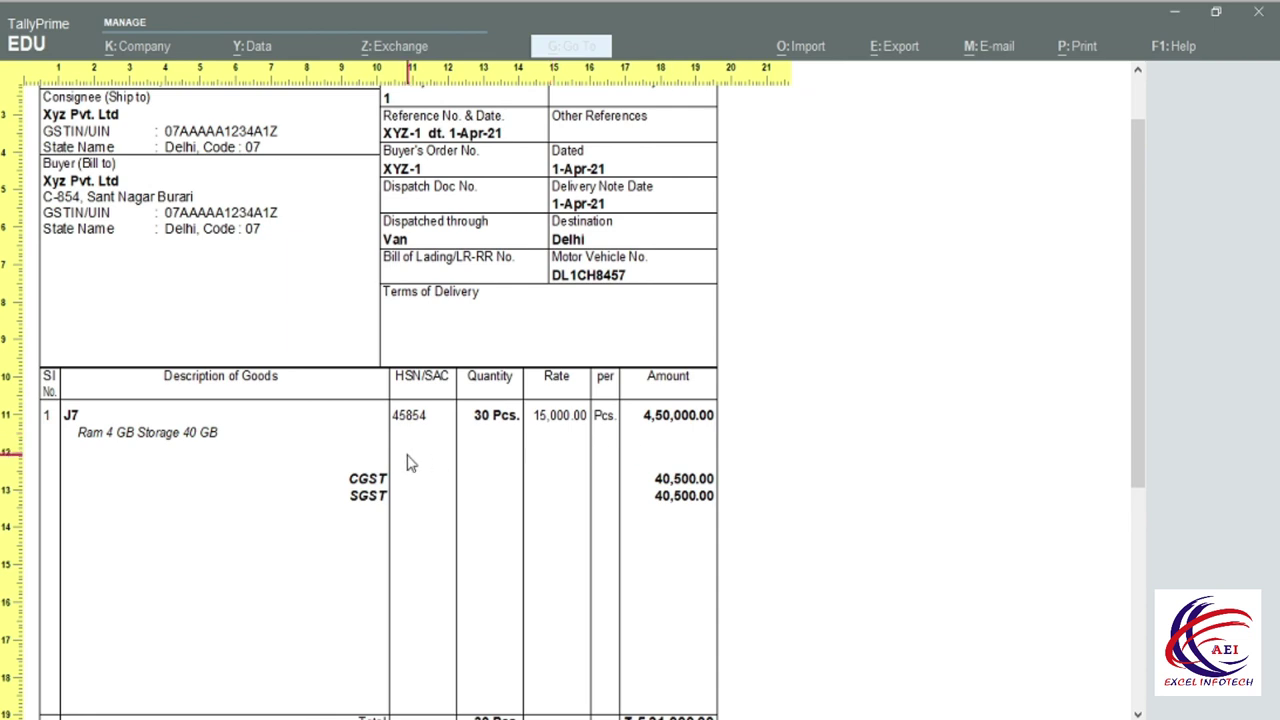
pyautogui.scroll(-7, 506, 452)
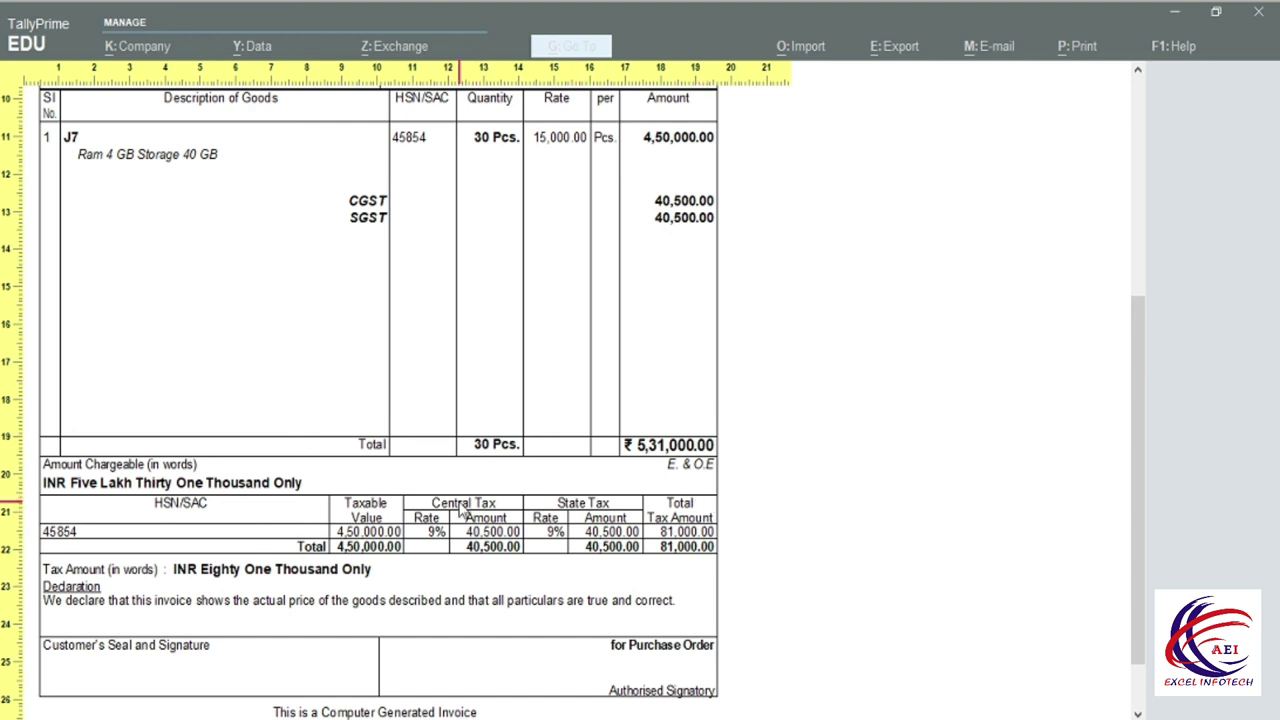
pyautogui.press('Escape')
pyautogui.press('Escape')
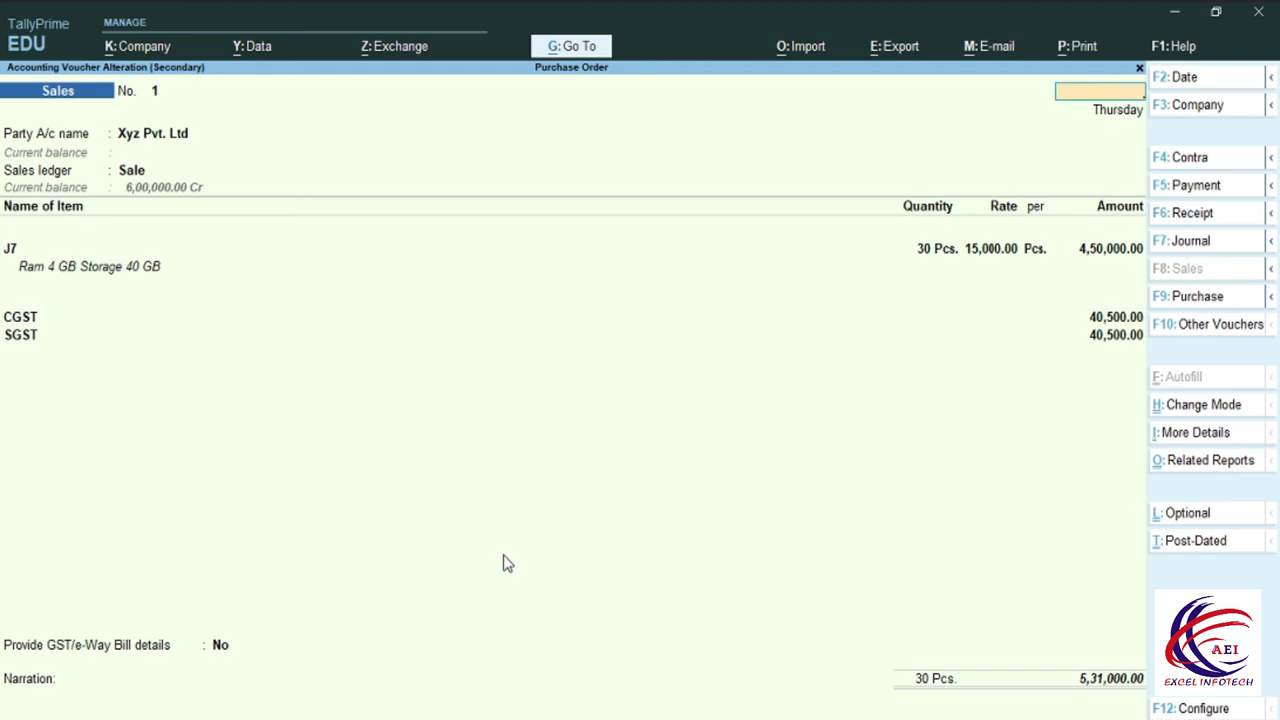
pyautogui.press('Escape')
# - Open Sales voucher No. 2 and preview its tax invoice (27,000 tax, 1,77,000 total)
pyautogui.press('y')
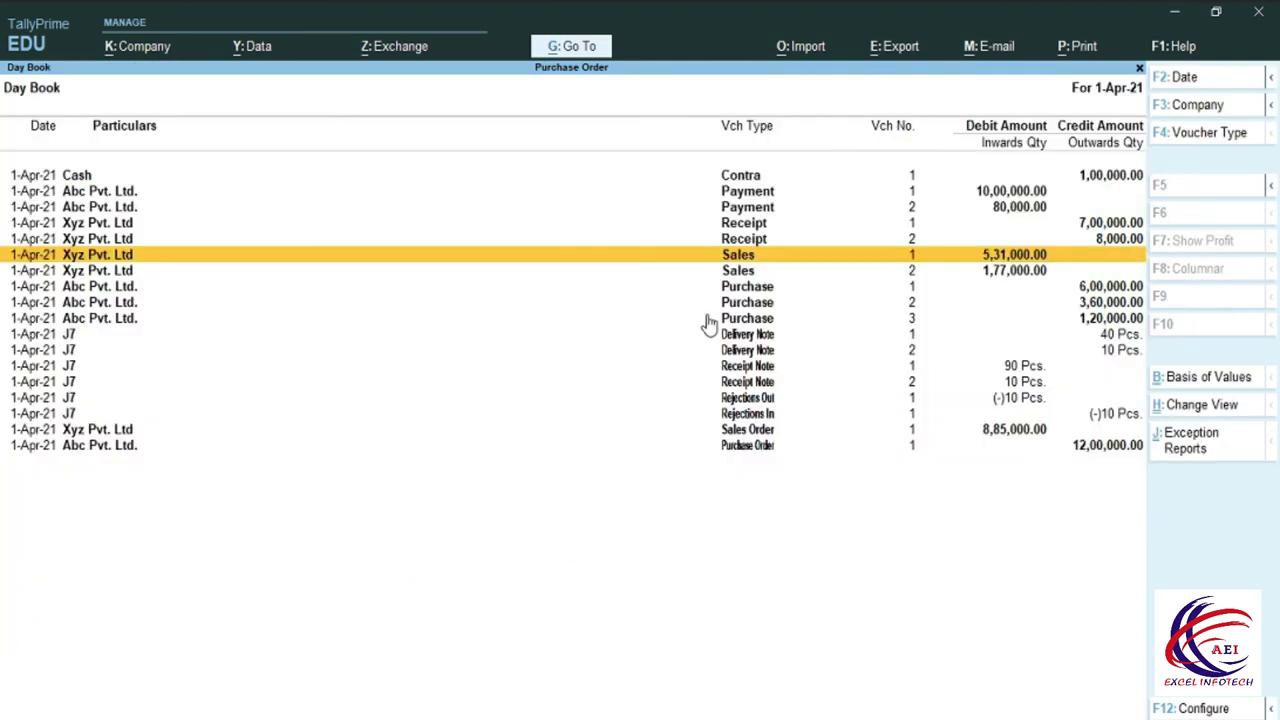
pyautogui.doubleClick(744, 271)
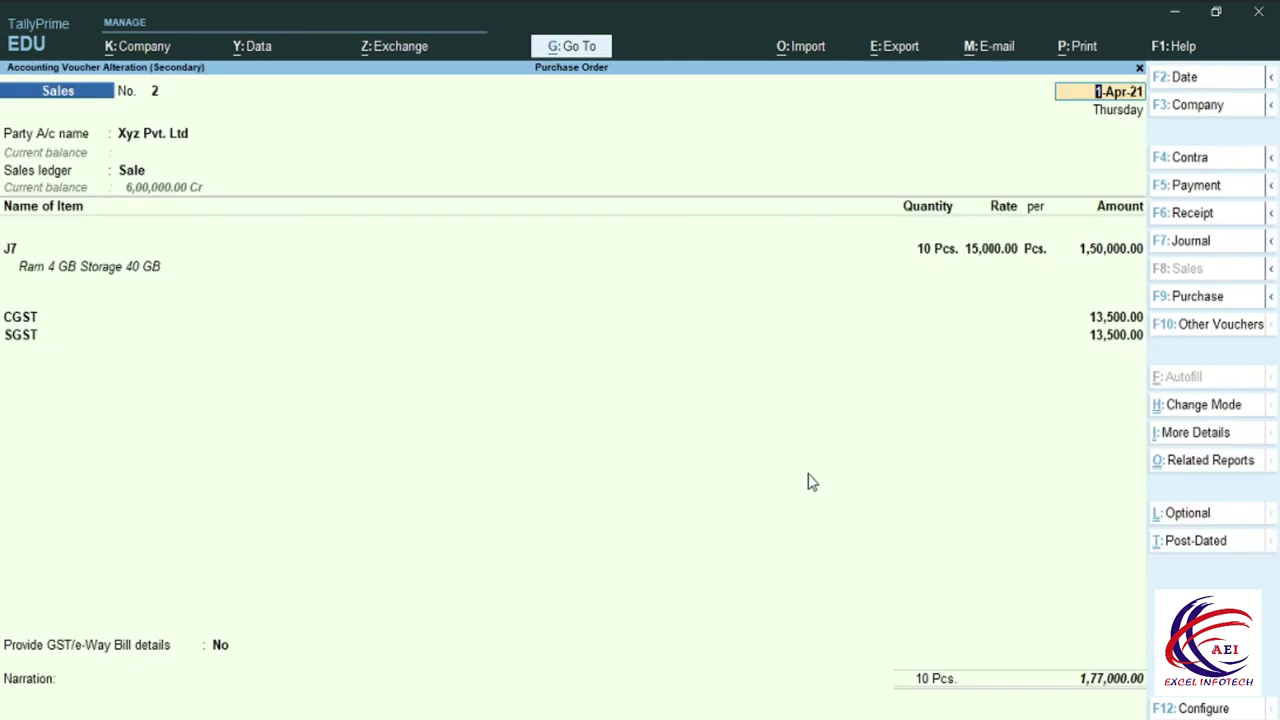
pyautogui.hotkey('alt', 'p')
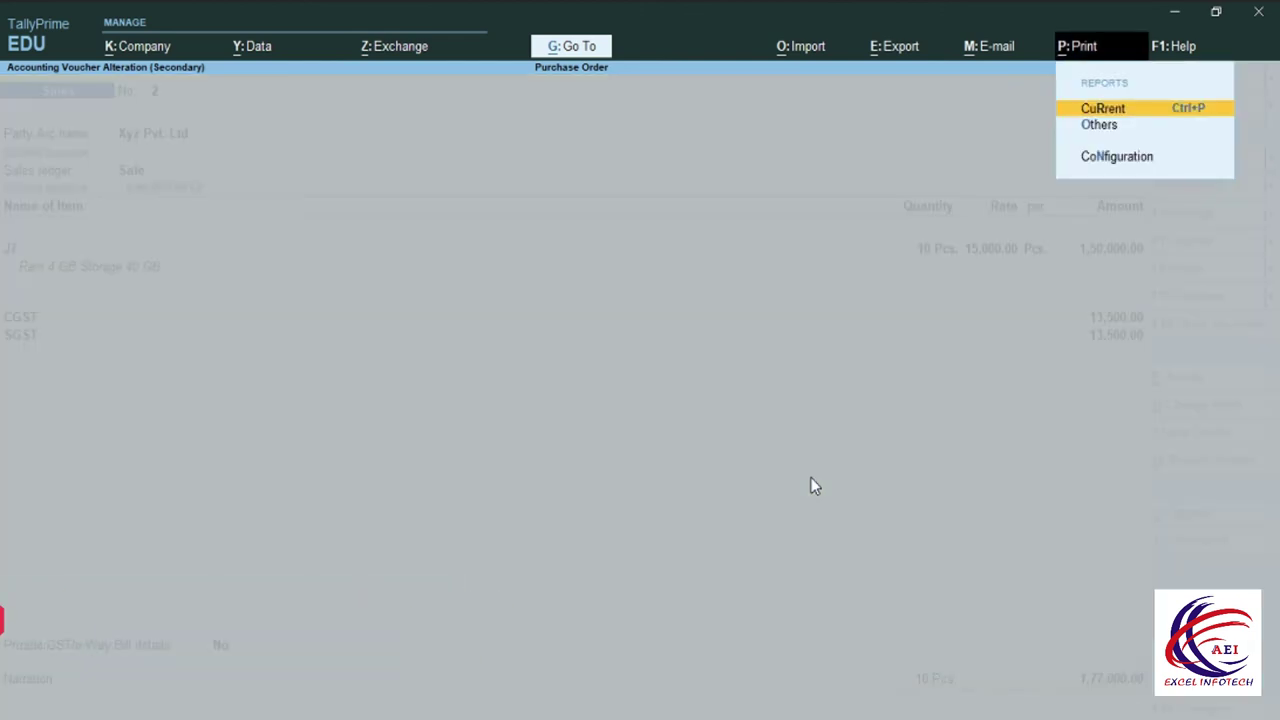
pyautogui.click(1128, 116)
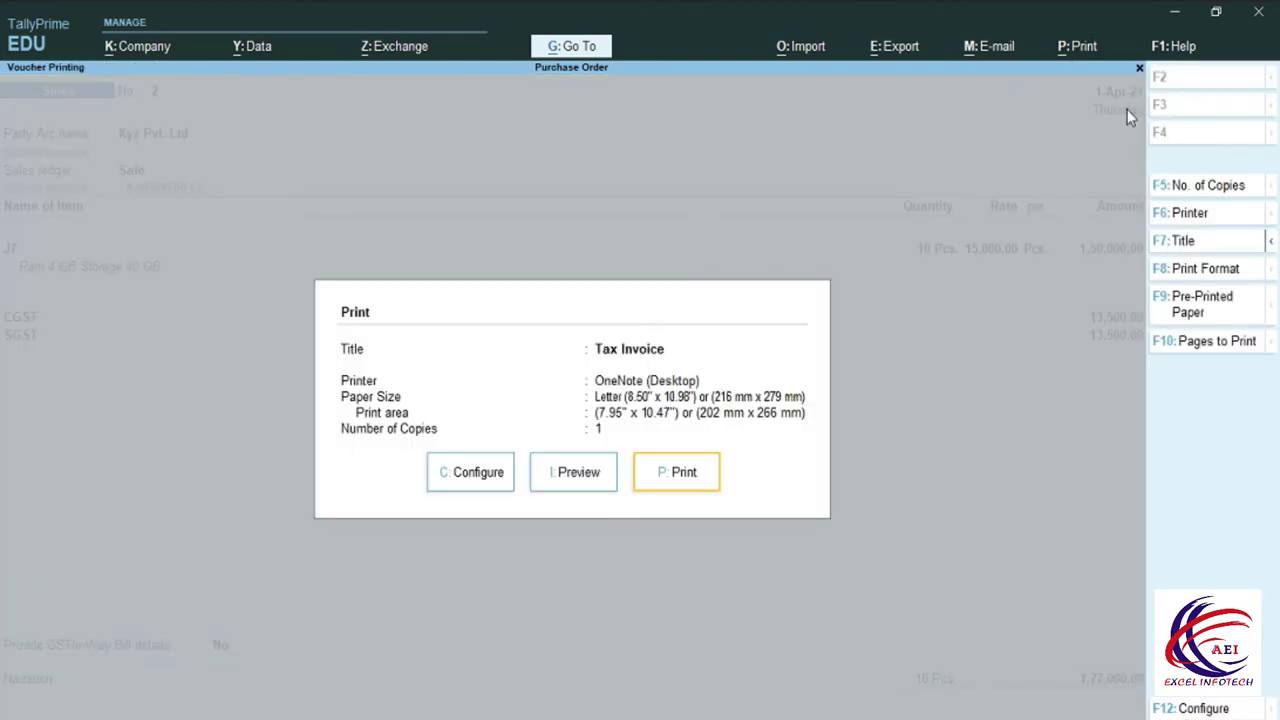
pyautogui.click(574, 482)
pyautogui.click(680, 440)
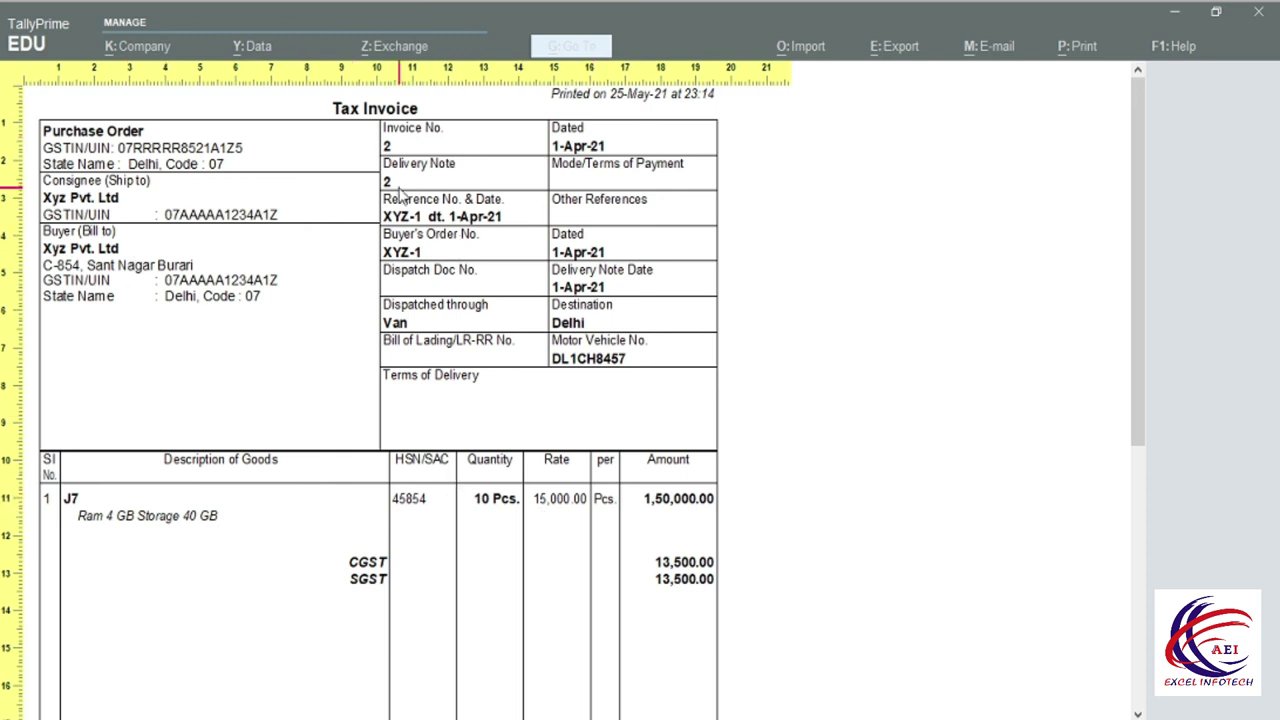
pyautogui.scroll(-5, 400, 598)
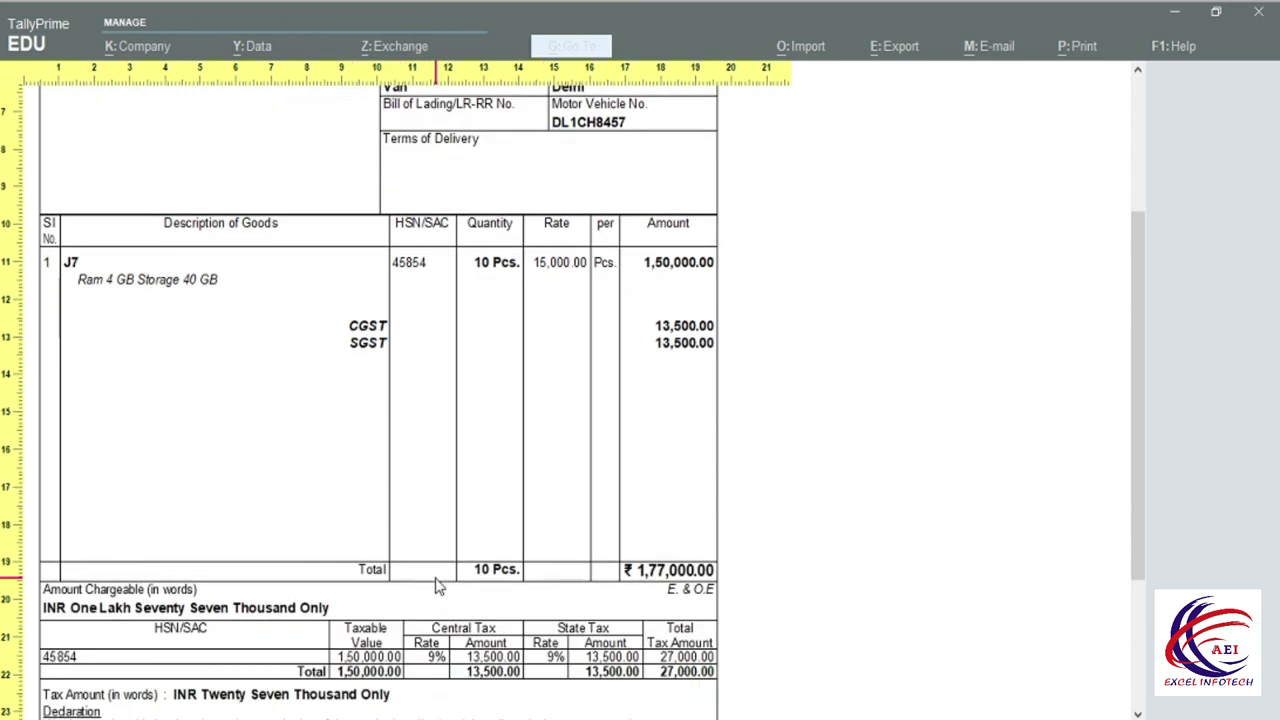
pyautogui.scroll(-2, 436, 586)
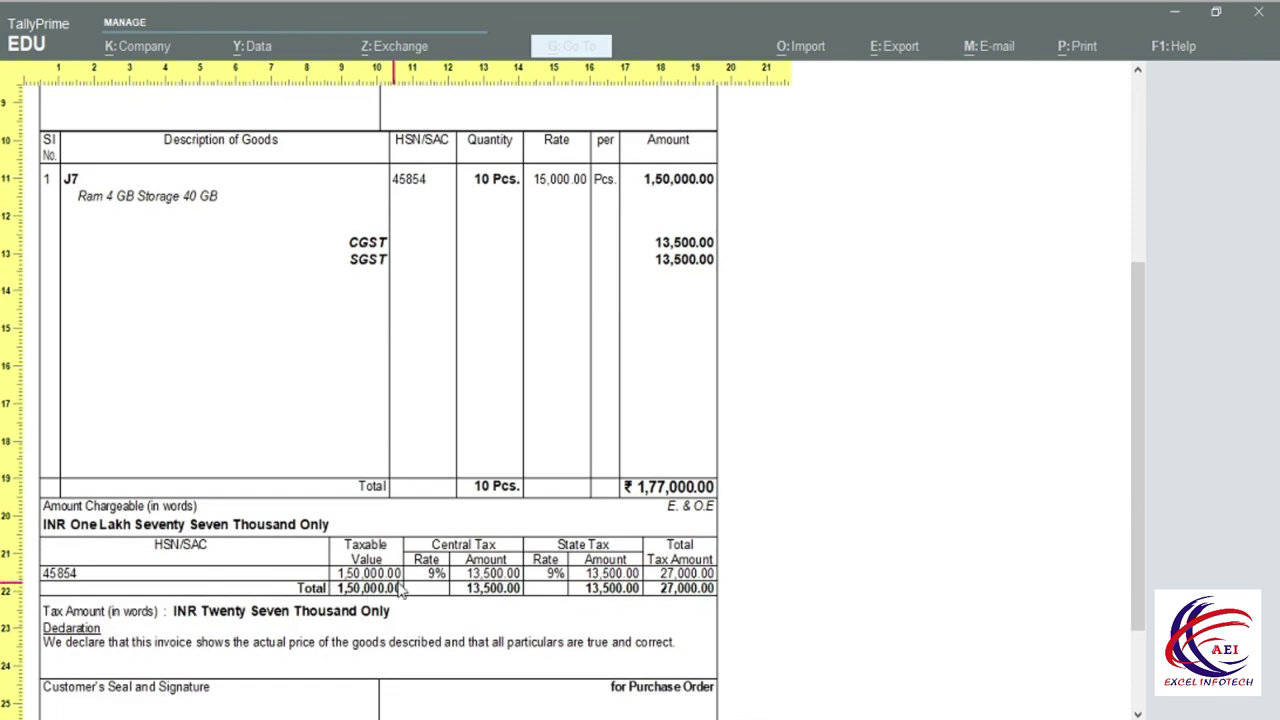
pyautogui.scroll(-2, 524, 537)
pyautogui.click(524, 537)
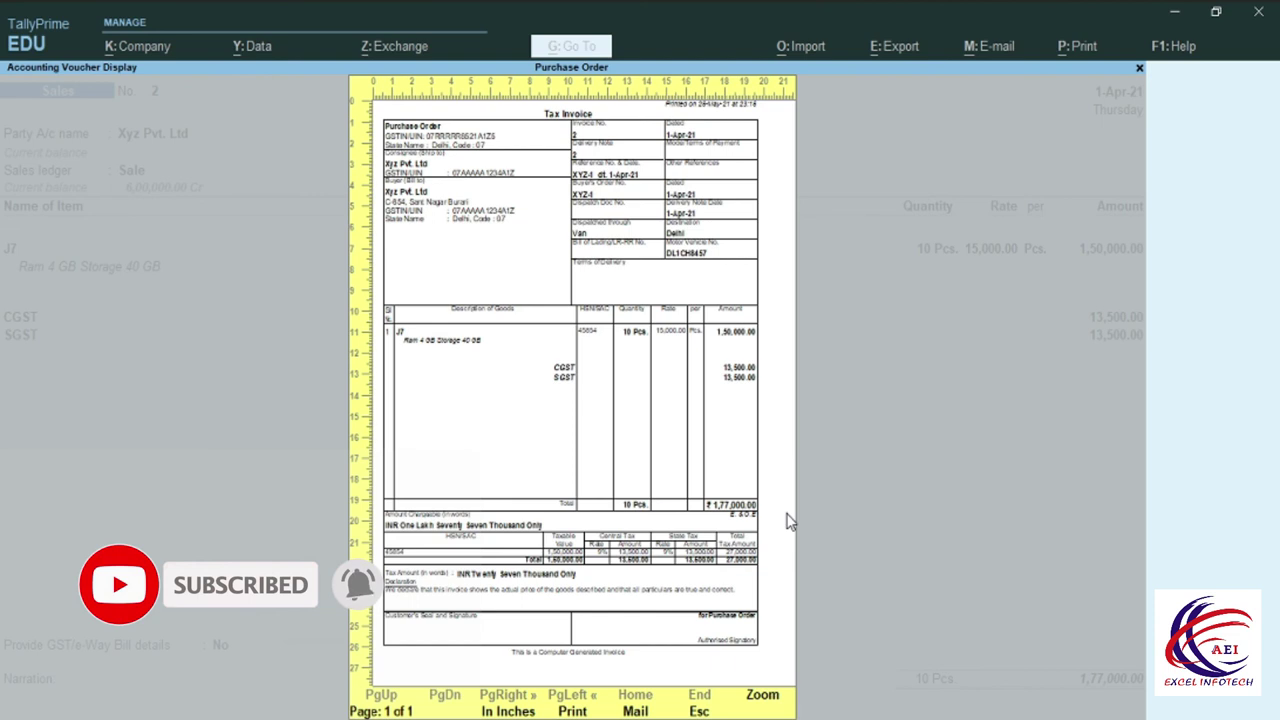
pyautogui.press('Escape')
pyautogui.press('Escape')
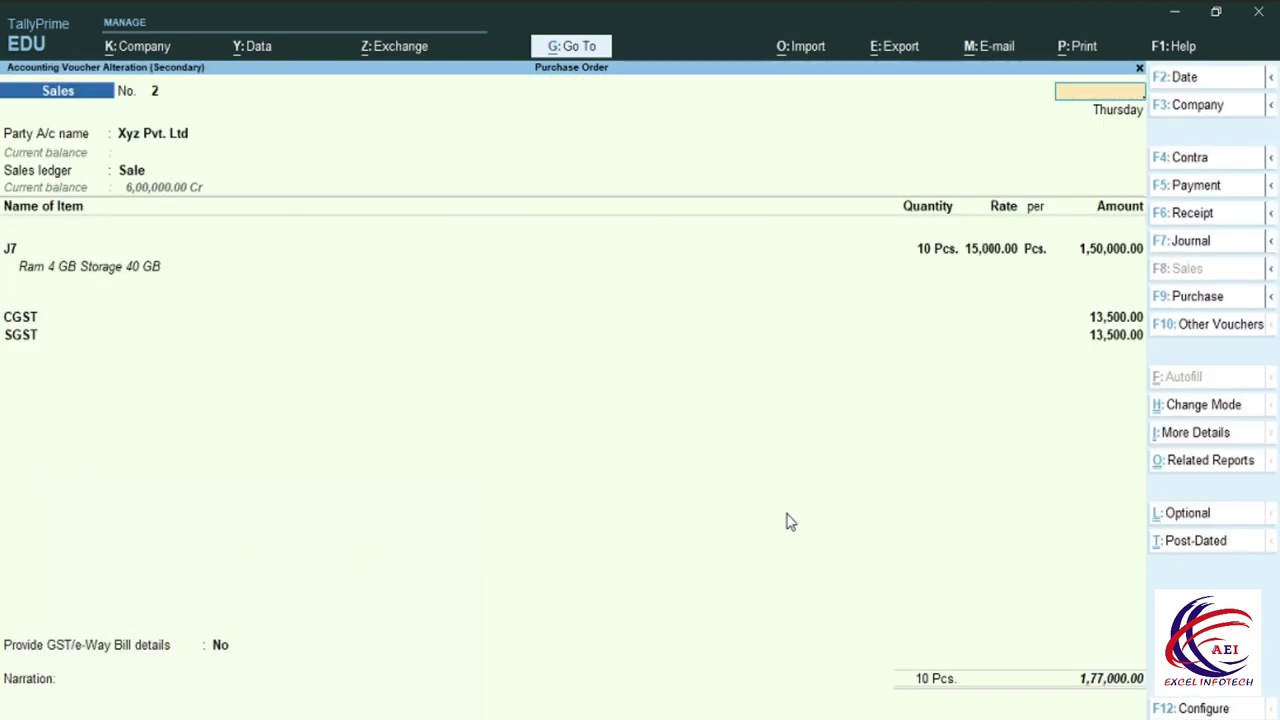
pyautogui.press('Escape')
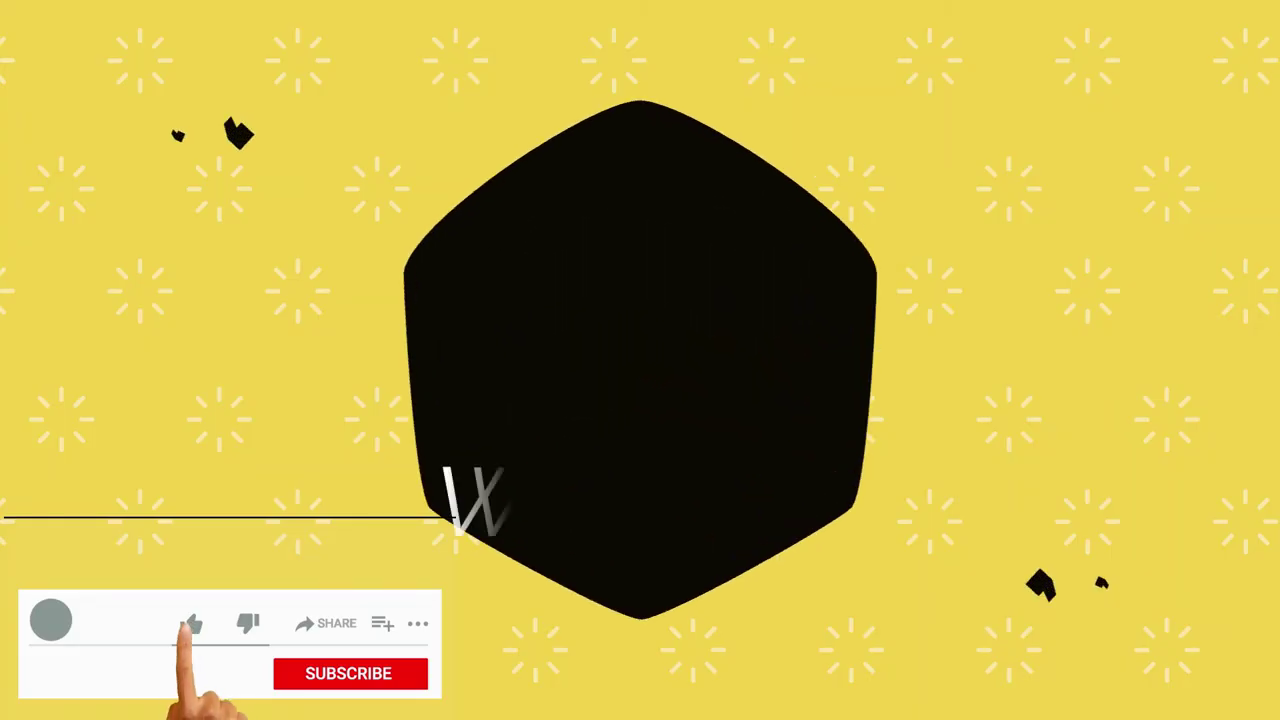